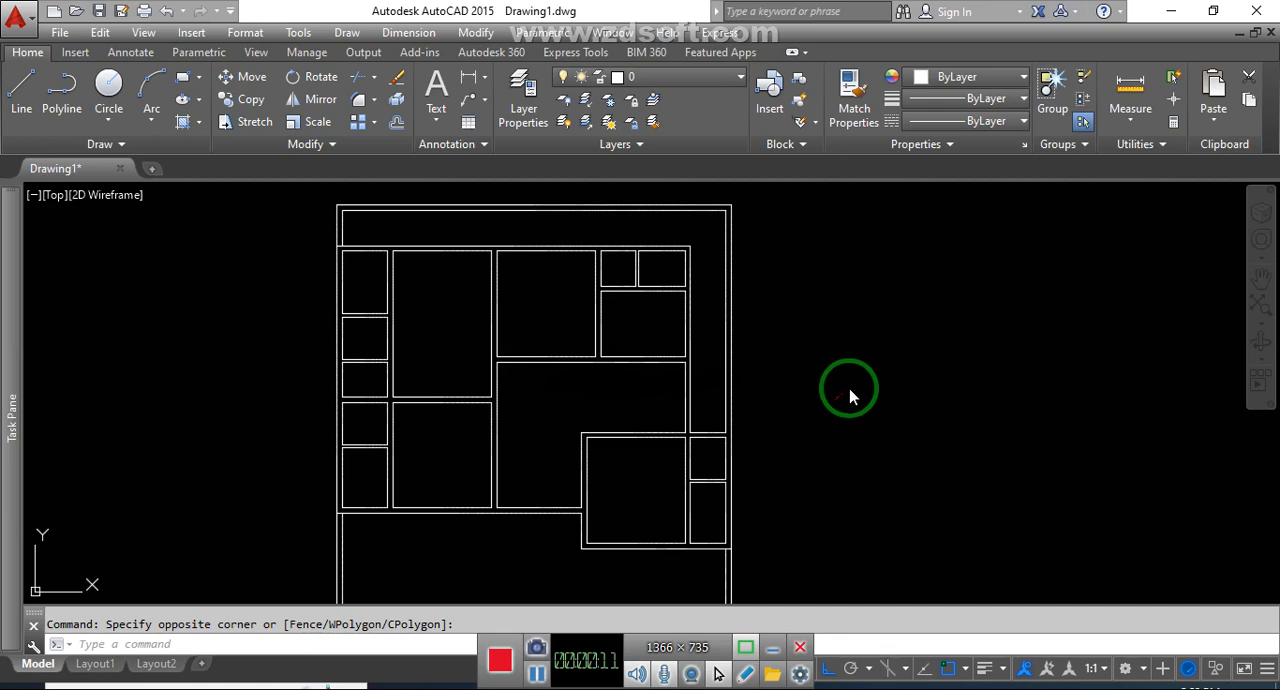
click(857, 372)
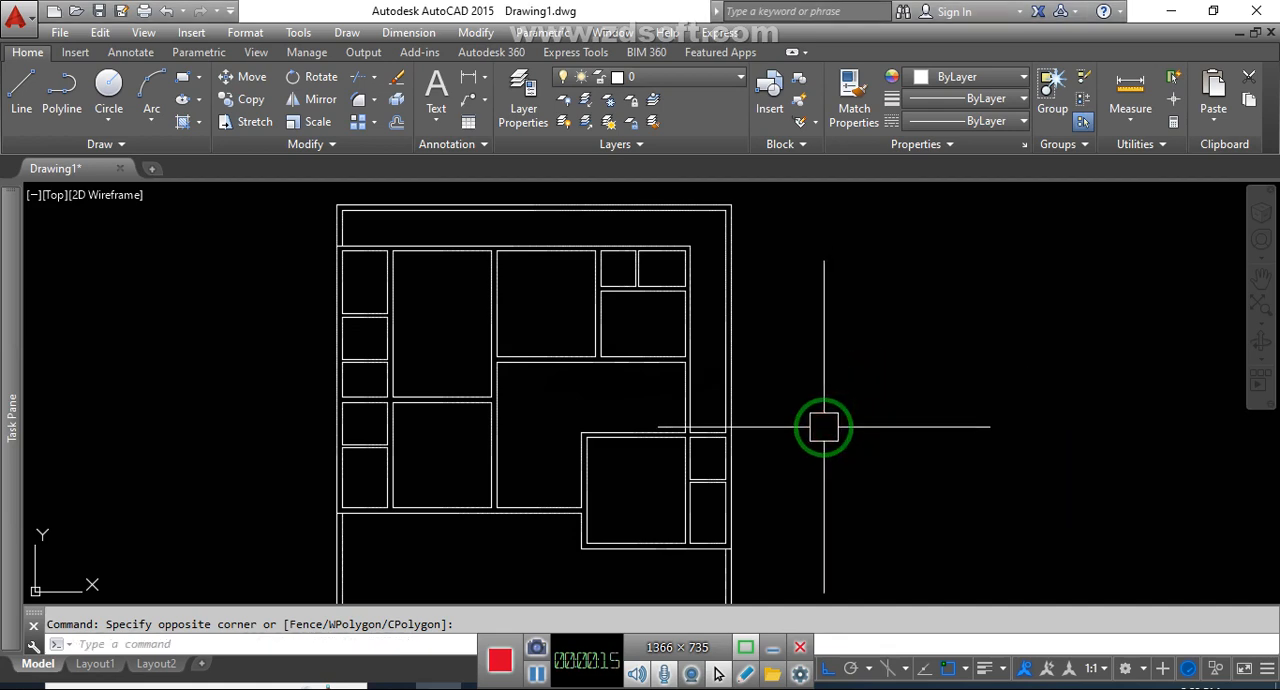
middle_drag(814, 371, 871, 374)
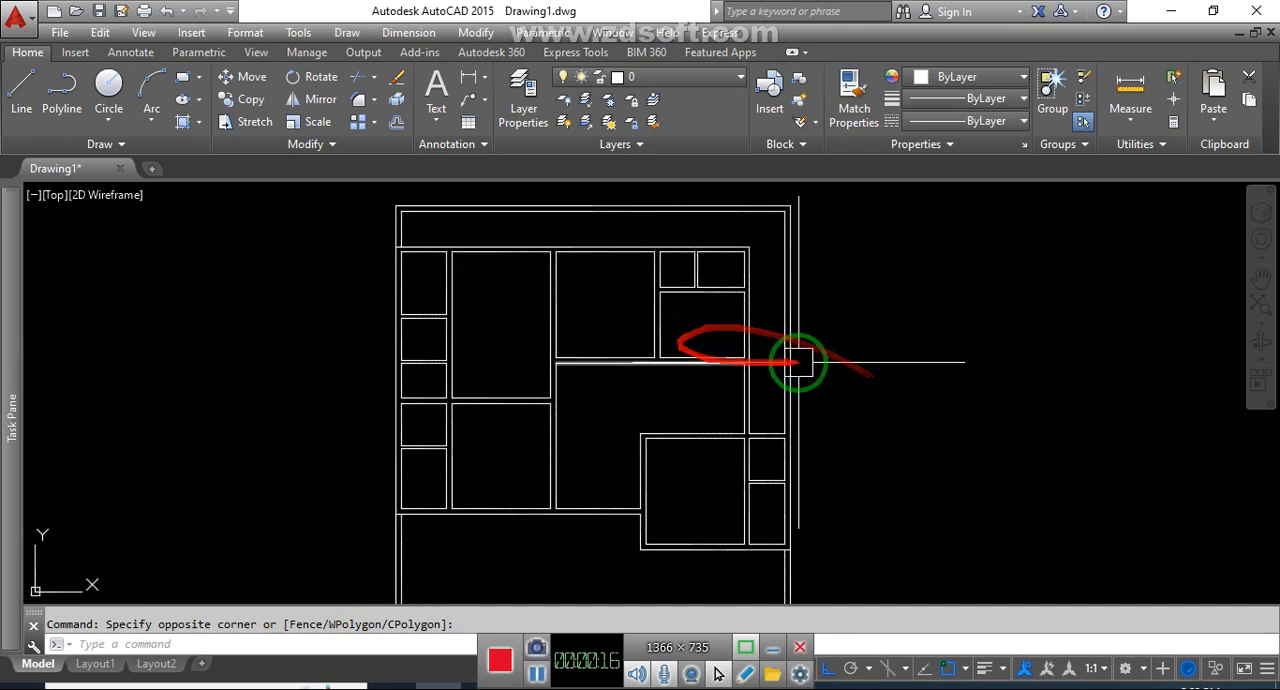
click(890, 362)
click(857, 389)
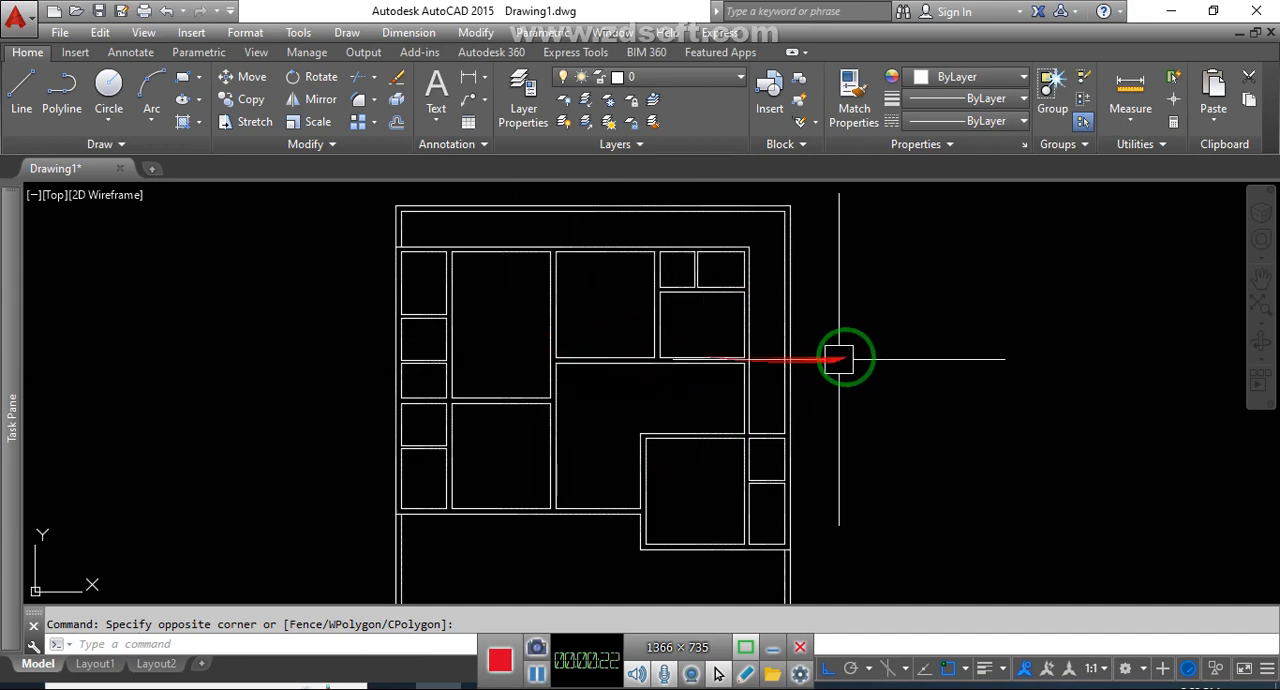
click(922, 356)
click(909, 376)
middle_drag(849, 401, 839, 394)
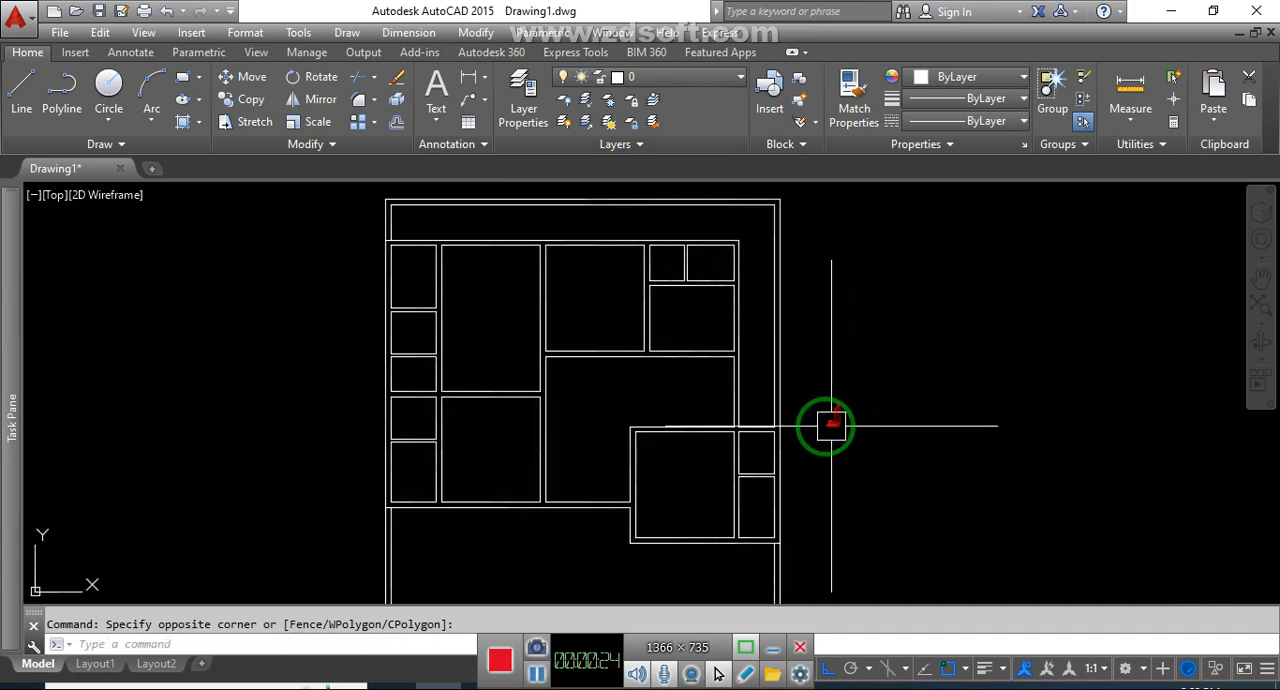
click(870, 370)
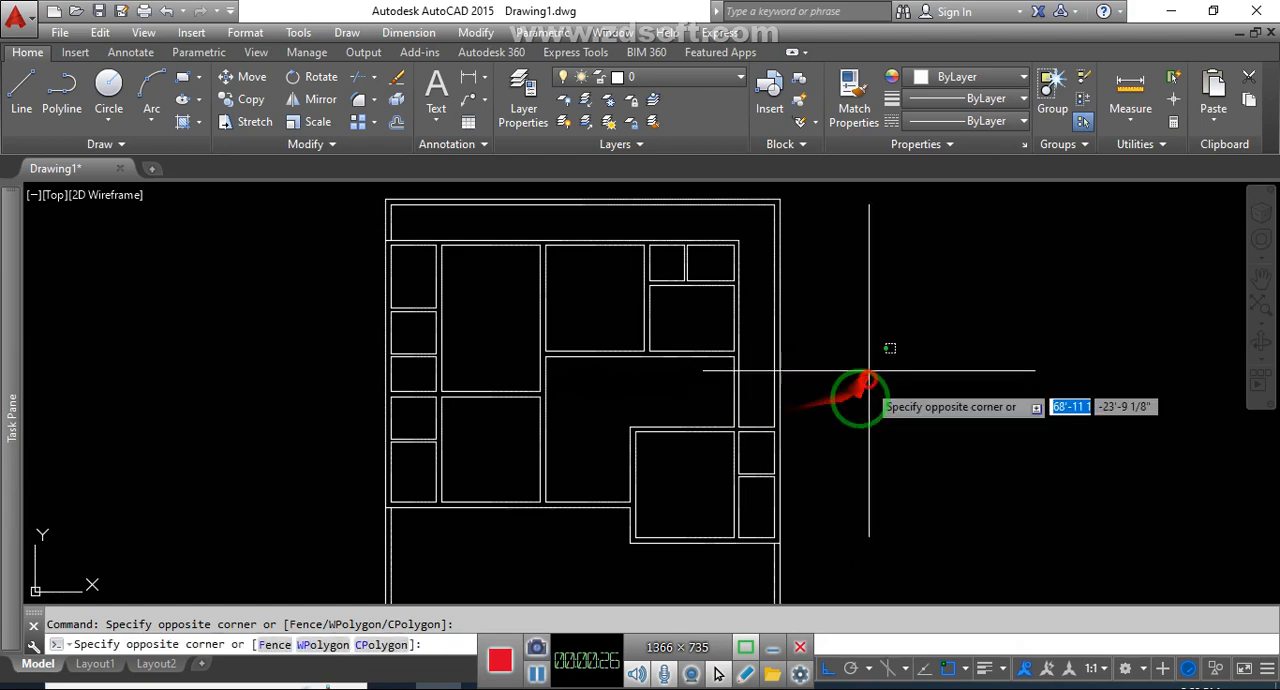
click(856, 409)
middle_drag(926, 475, 960, 475)
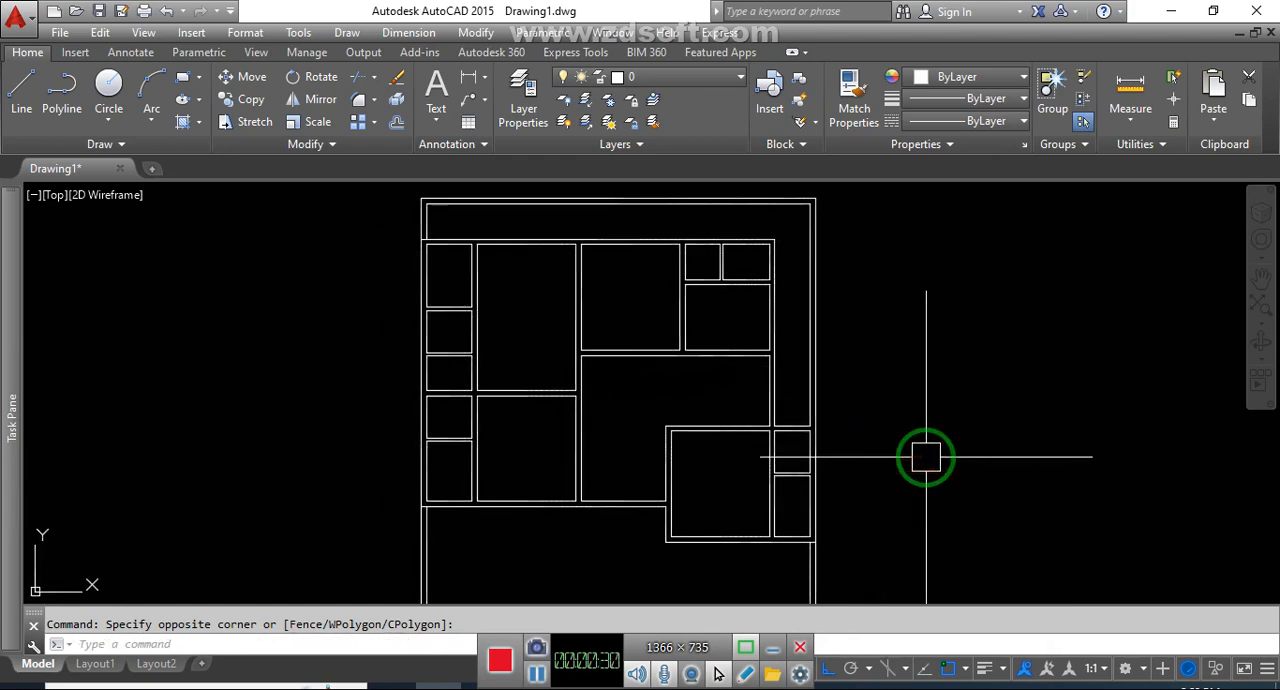
click(953, 425)
click(933, 453)
middle_drag(916, 461, 943, 460)
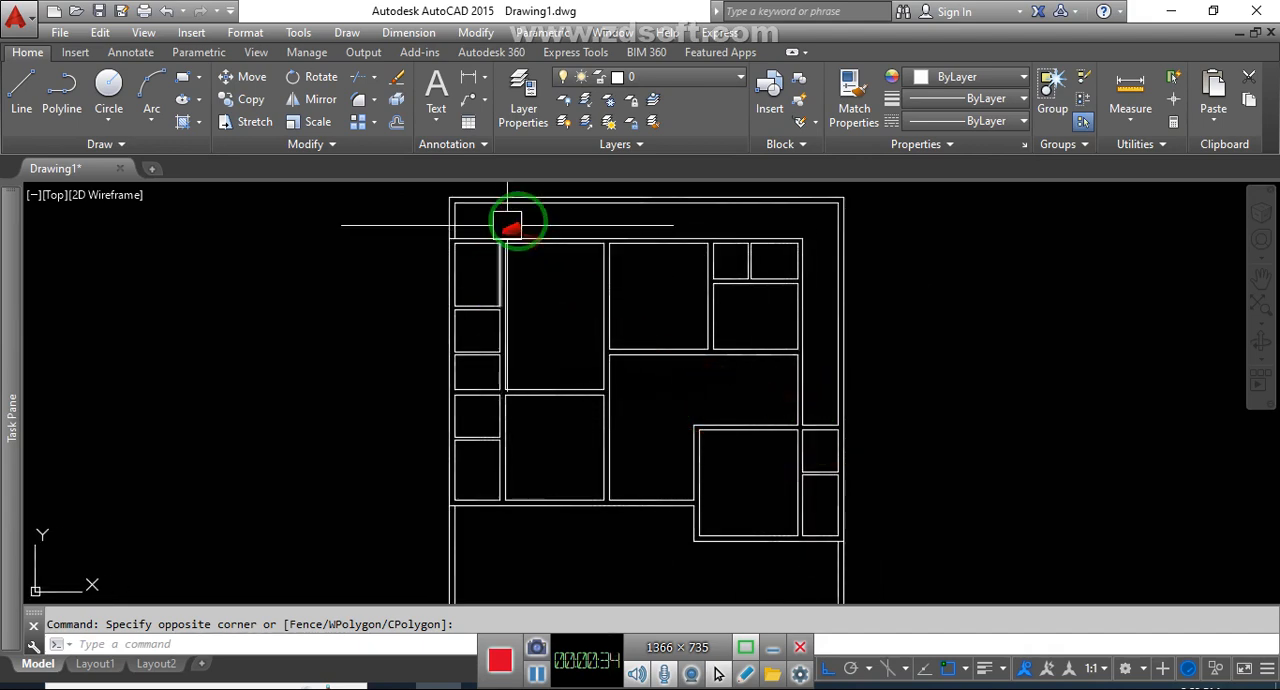
middle_drag(760, 458, 735, 425)
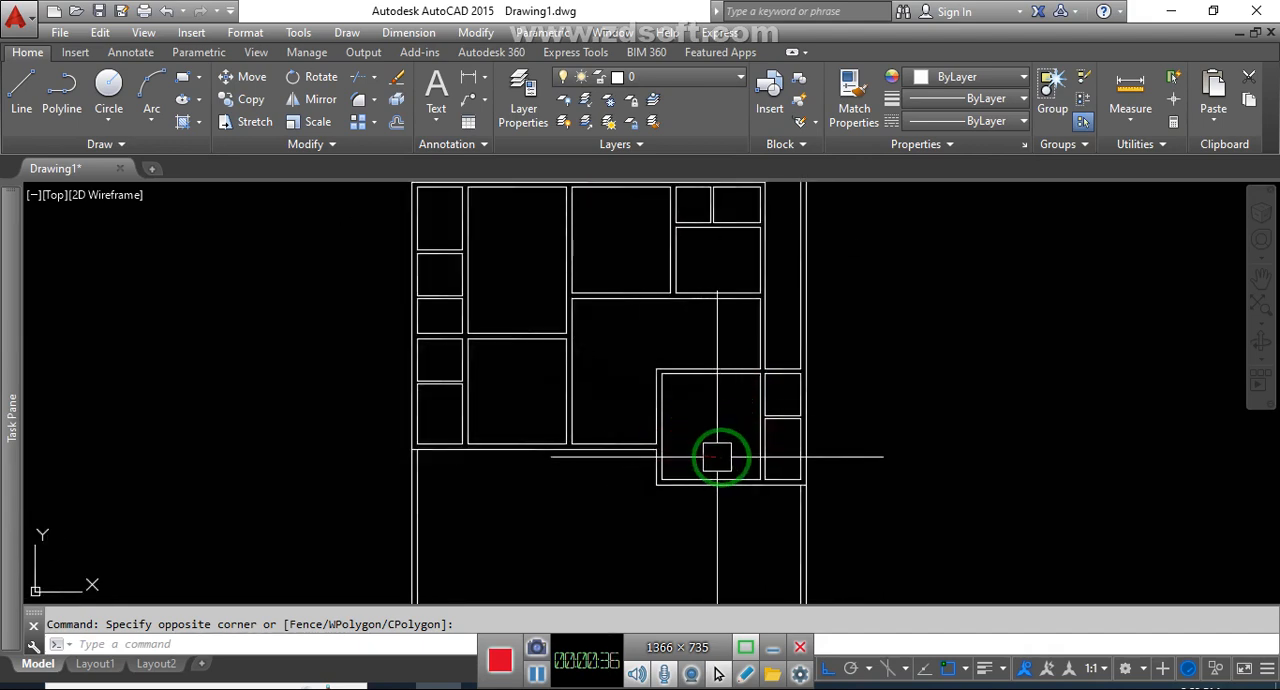
scroll(716, 455, down, 3)
scroll(748, 345, up, 2)
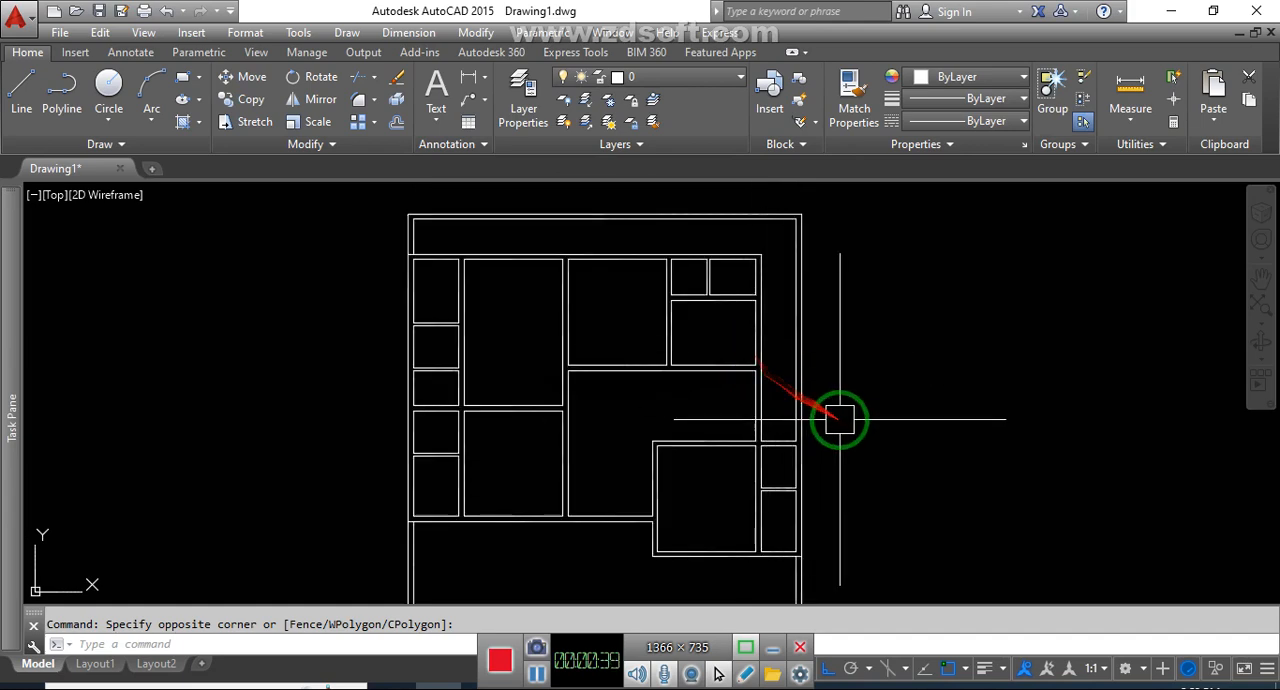
middle_drag(840, 421, 849, 423)
key(Escape)
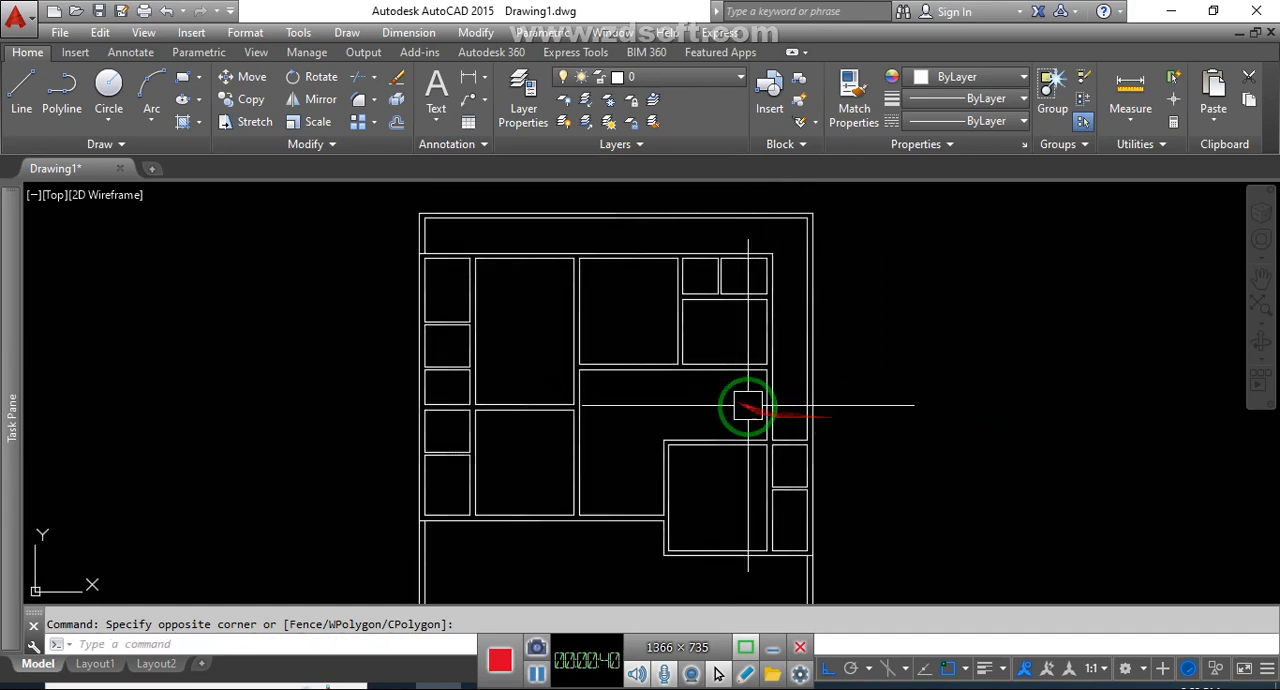
middle_drag(749, 409, 789, 414)
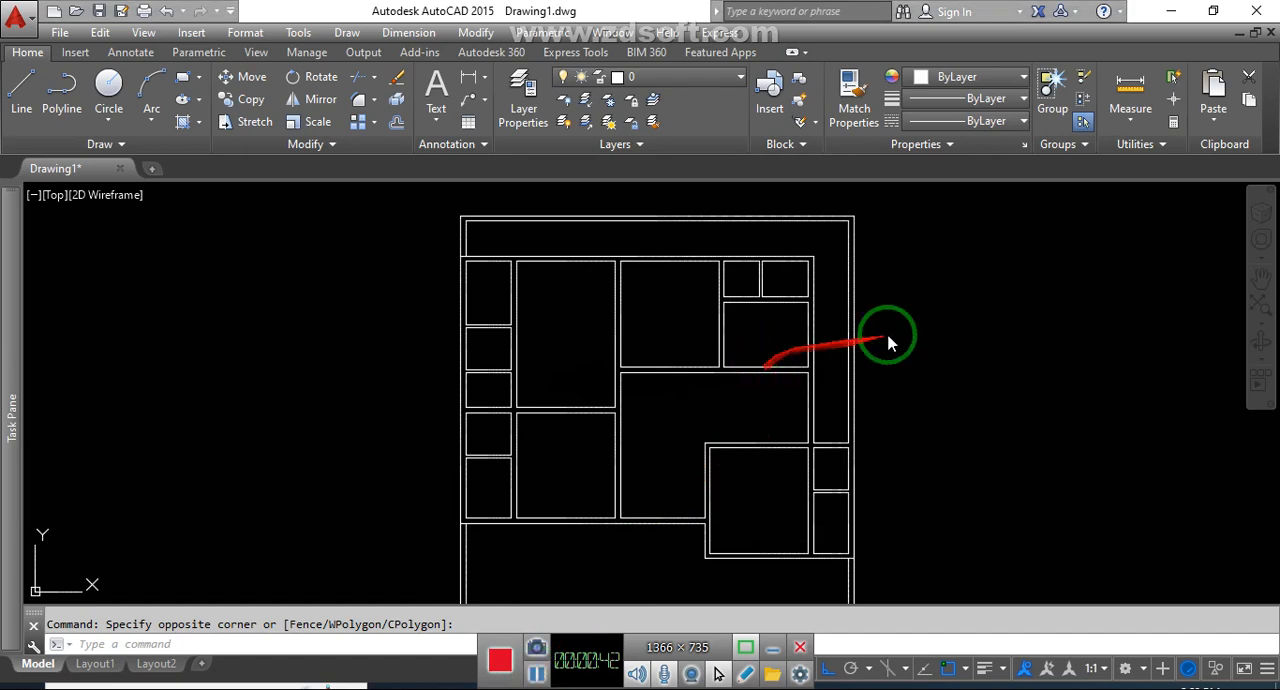
scroll(610, 385, up, 5)
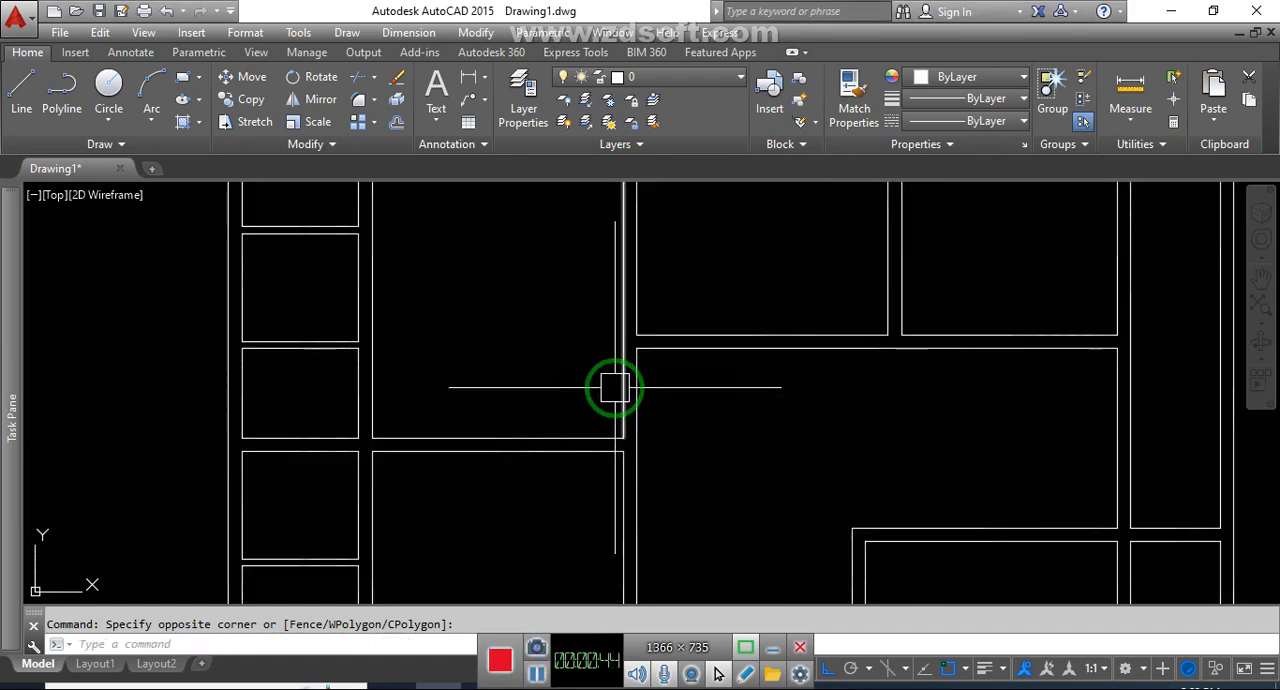
click(558, 404)
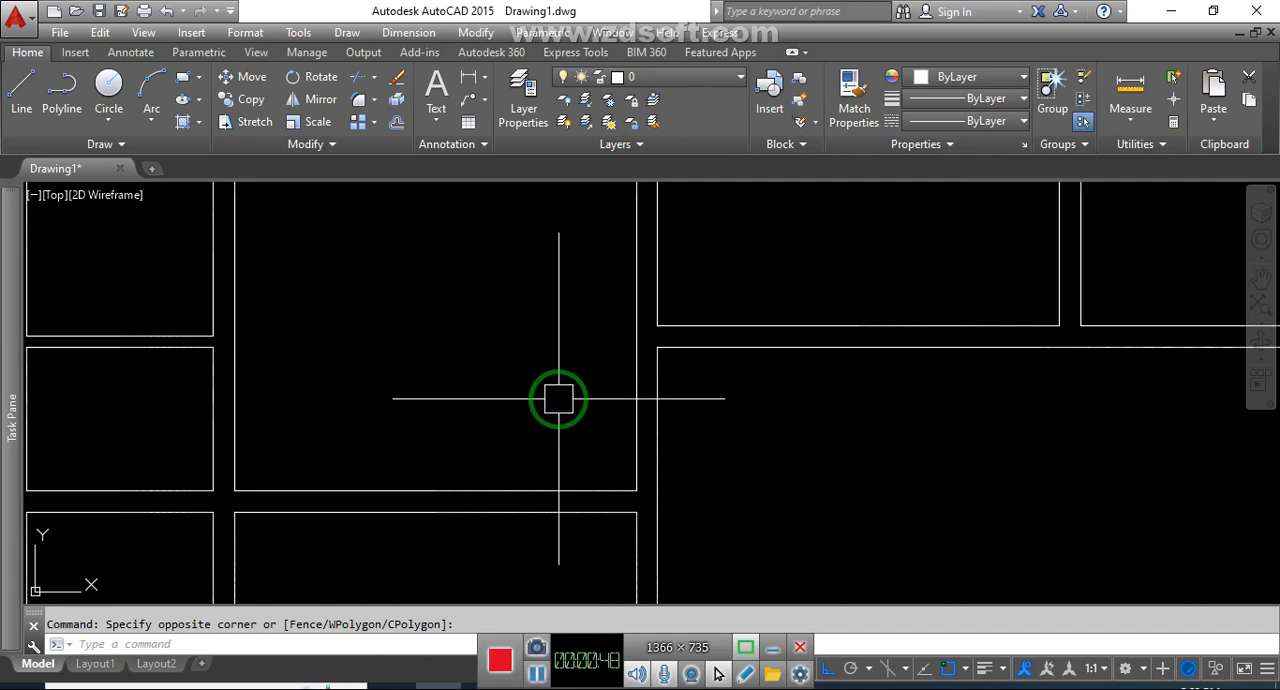
click(560, 395)
click(543, 415)
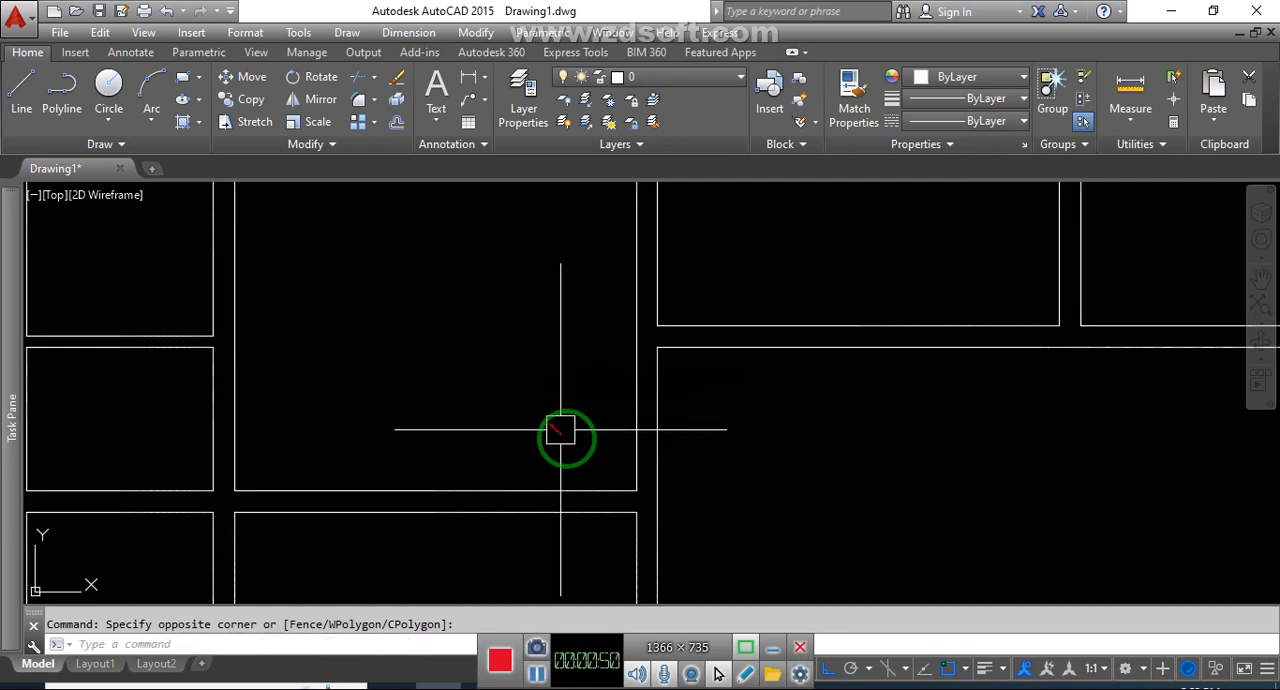
click(535, 674)
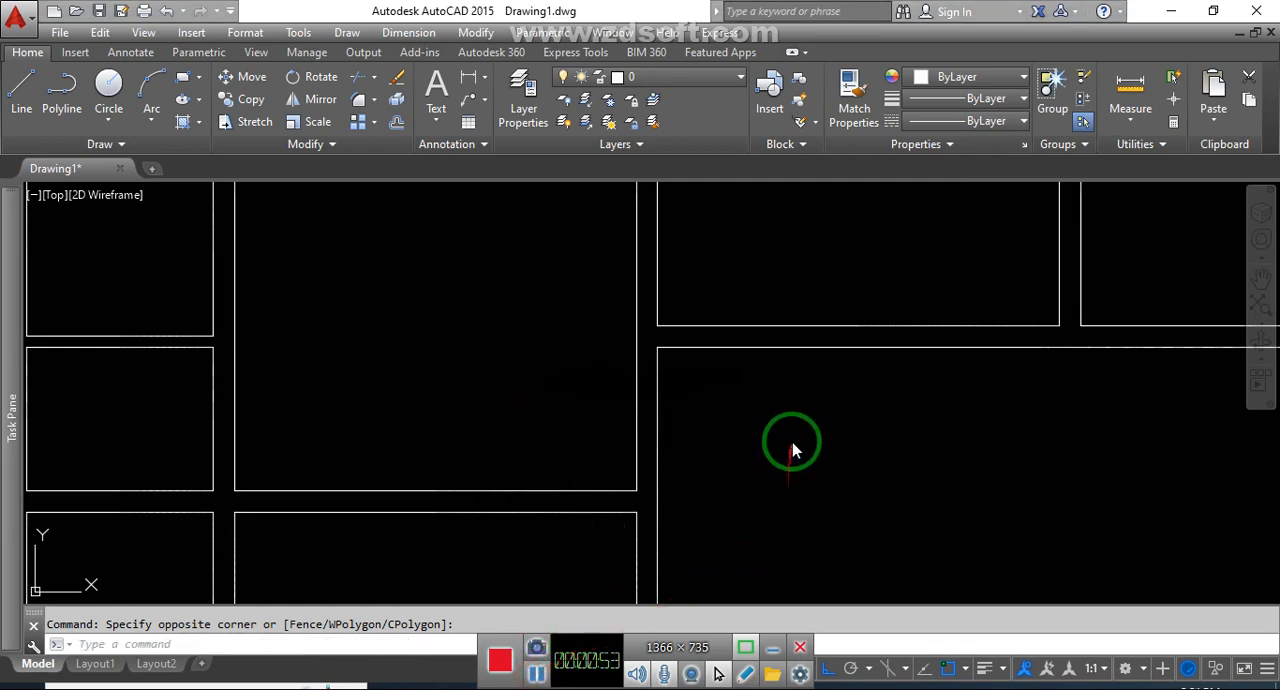
scroll(750, 440, down, 1)
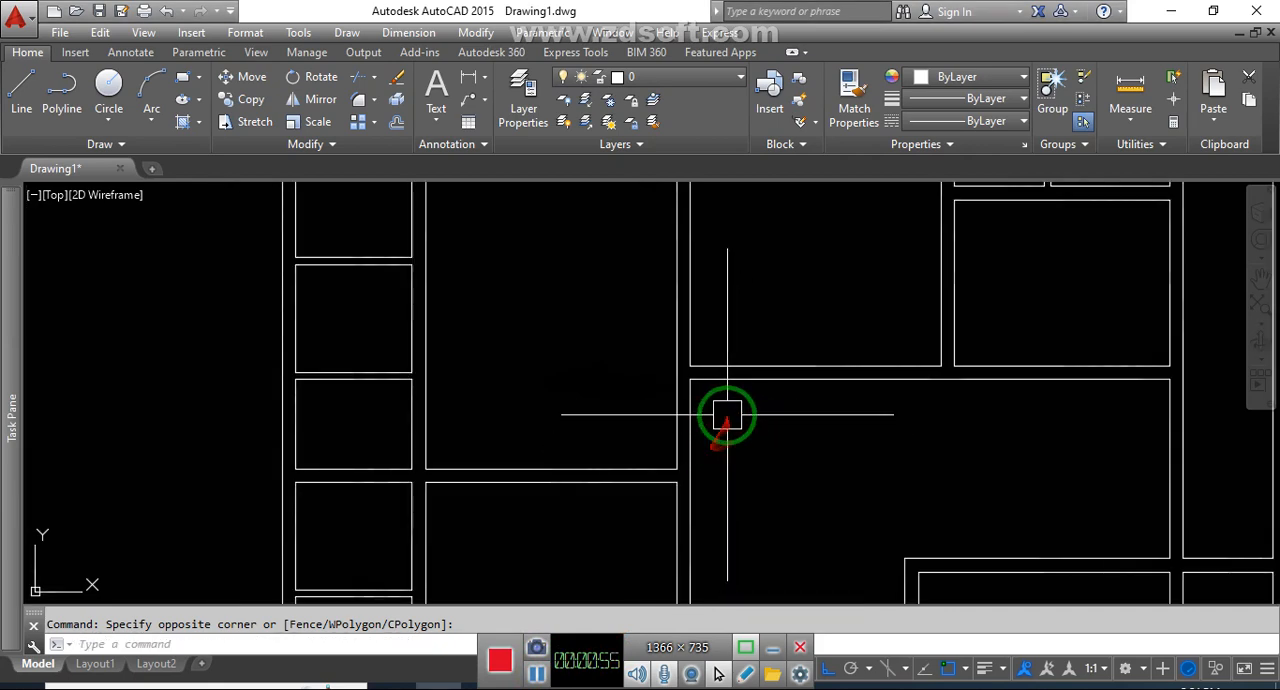
scroll(727, 414, up, 2)
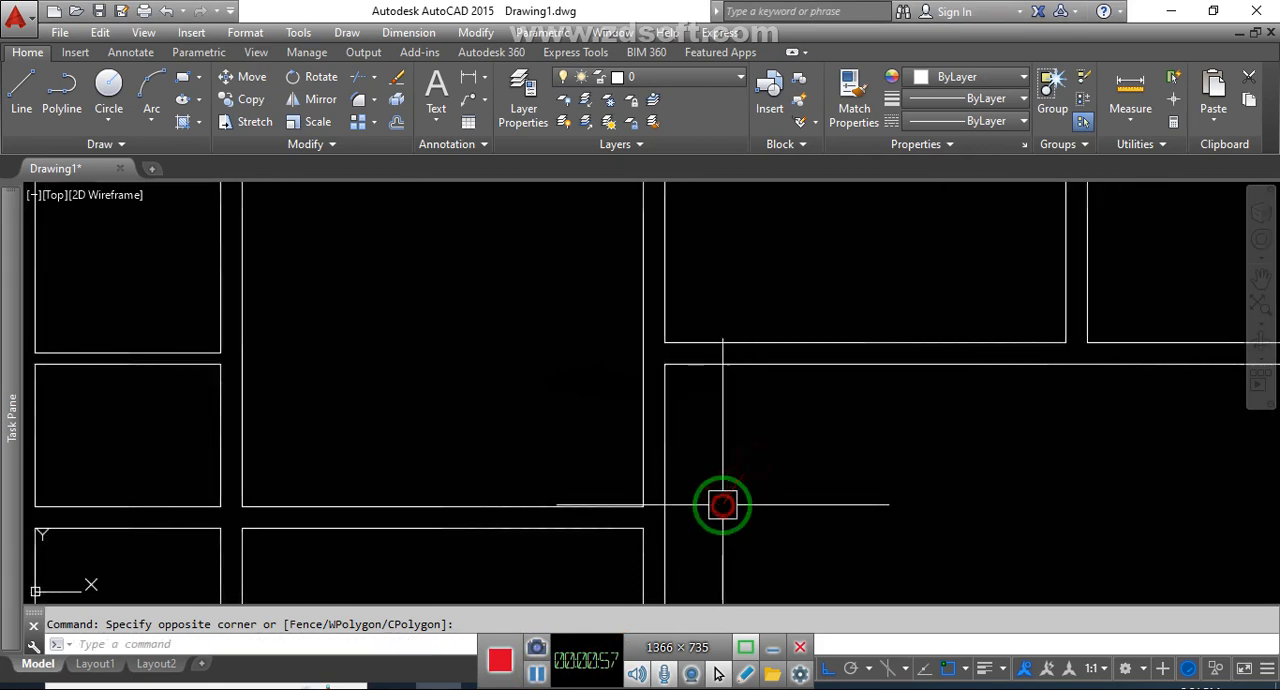
scroll(630, 488, up, 2)
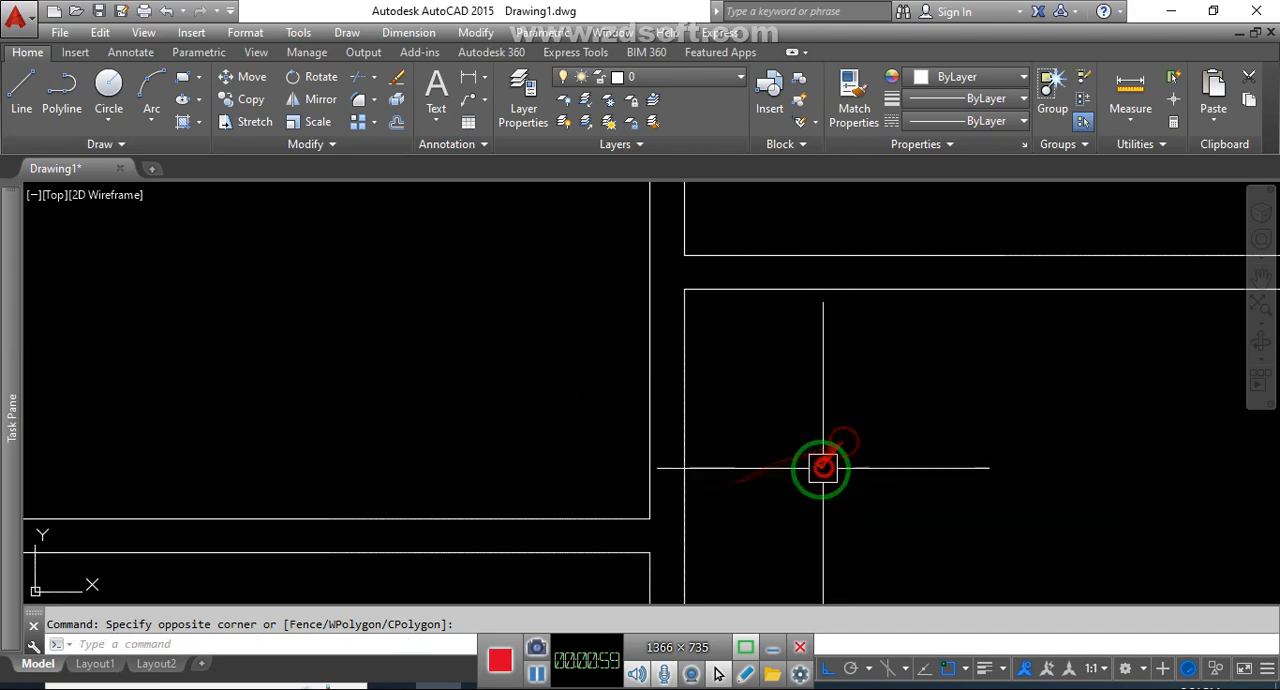
key(Return)
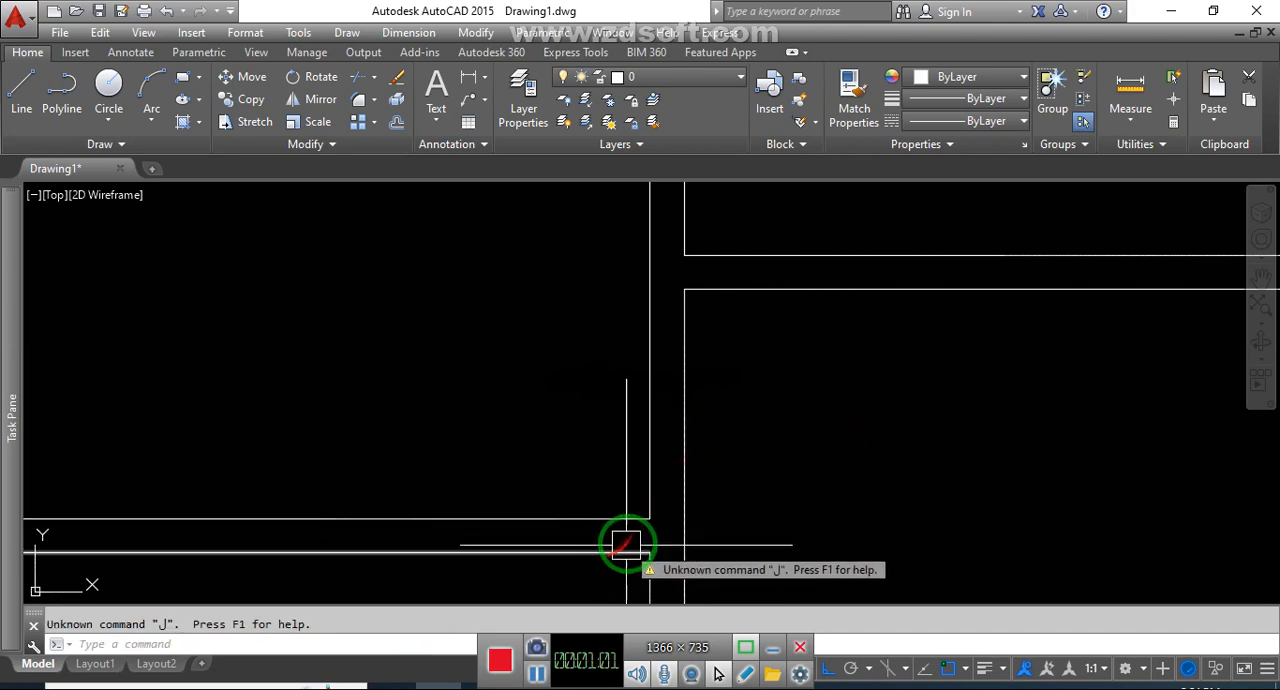
key(Escape)
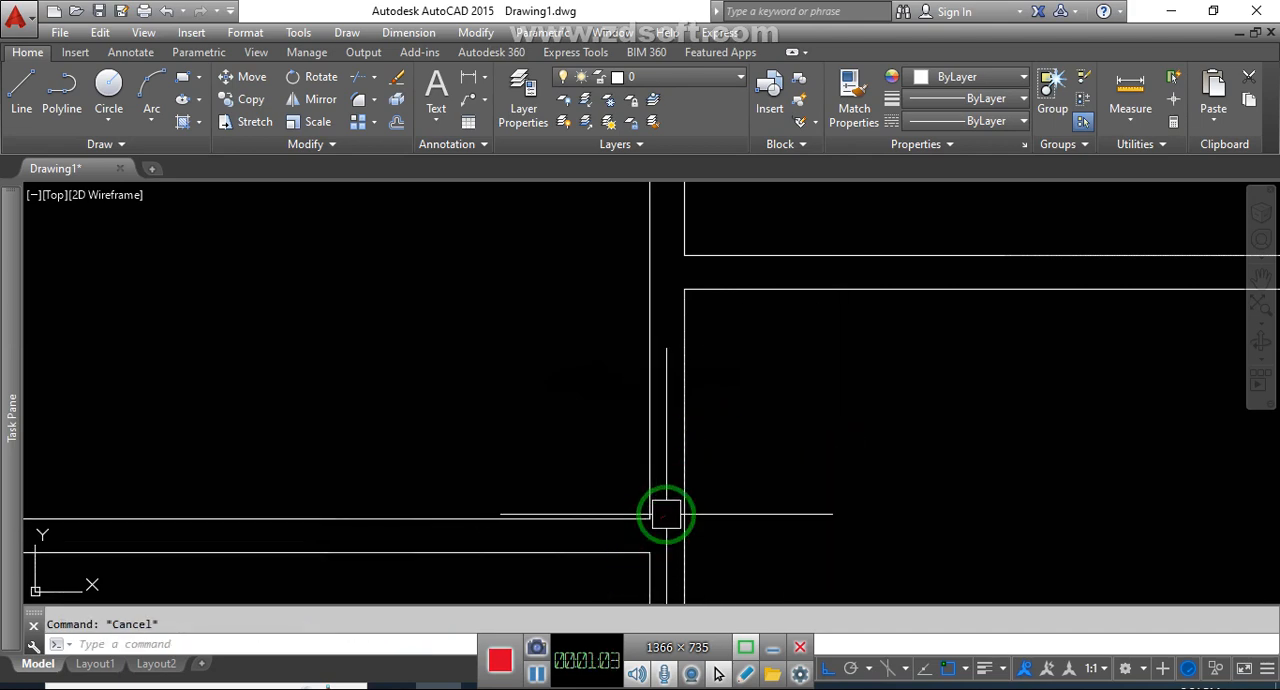
click(775, 464)
click(758, 485)
key(Escape)
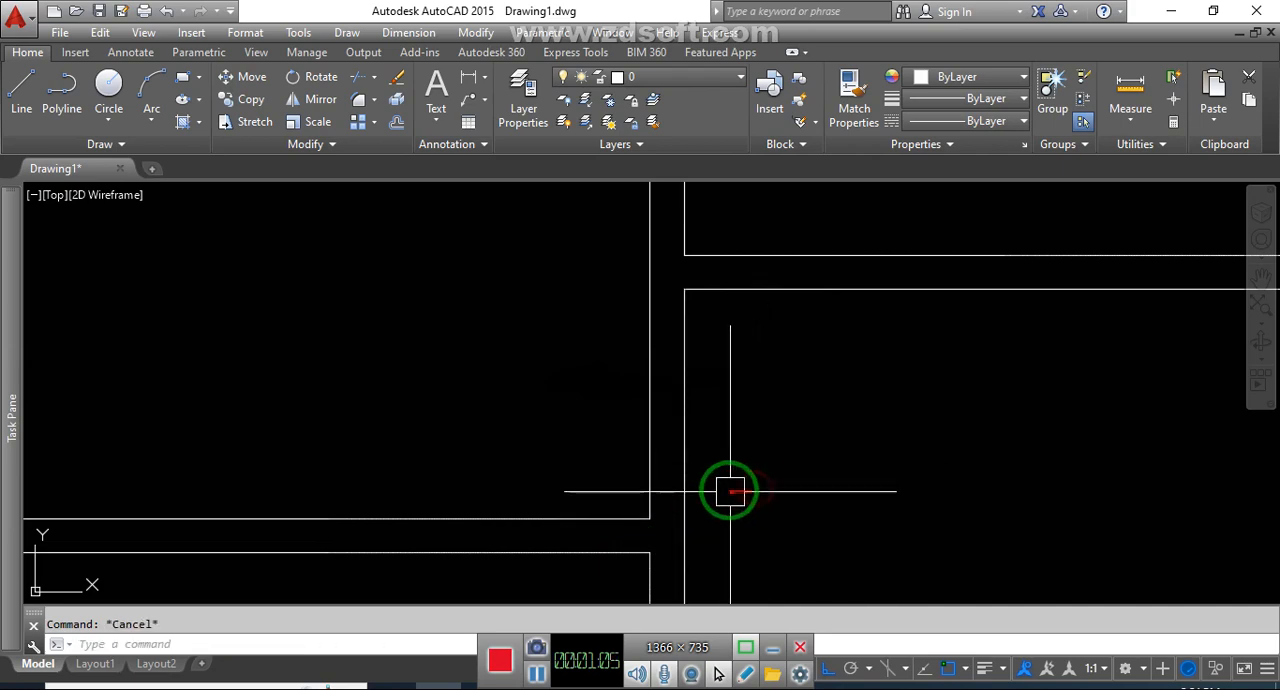
text(j)
key(Return)
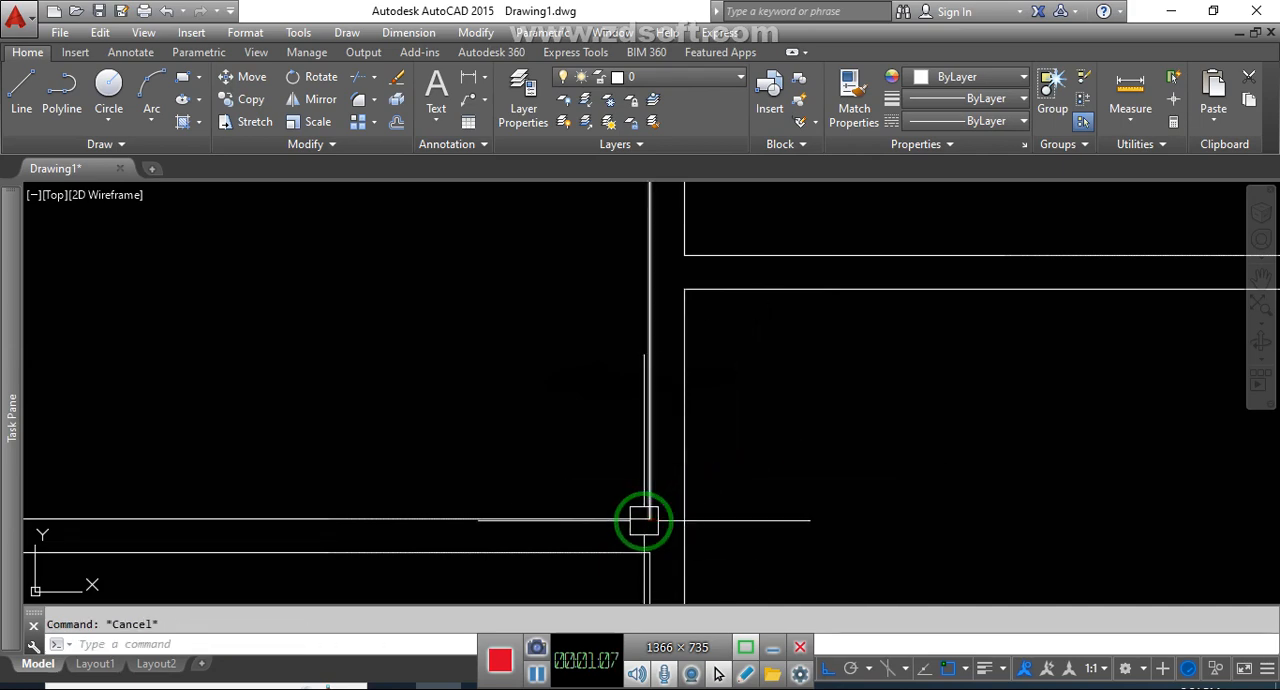
key(Return)
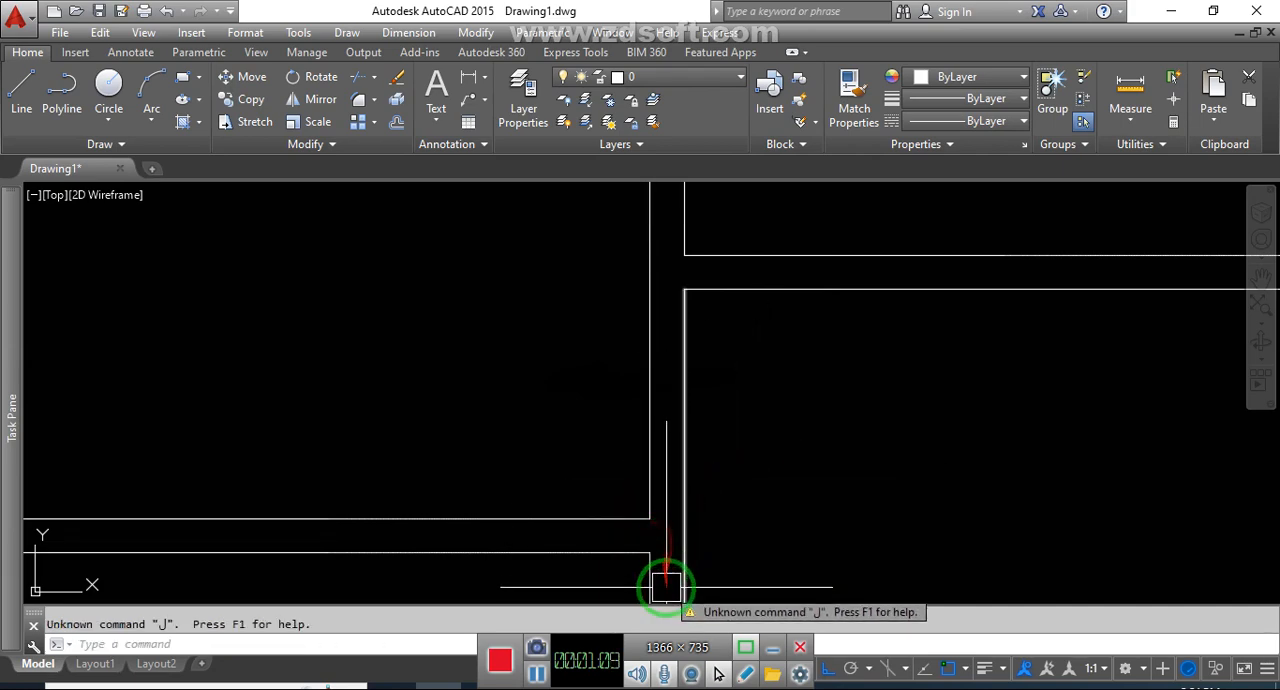
Draw a door jamb line across the wall beside the central hall, 5" above the large upper-left room's lower-right corner
key(alt+shift)
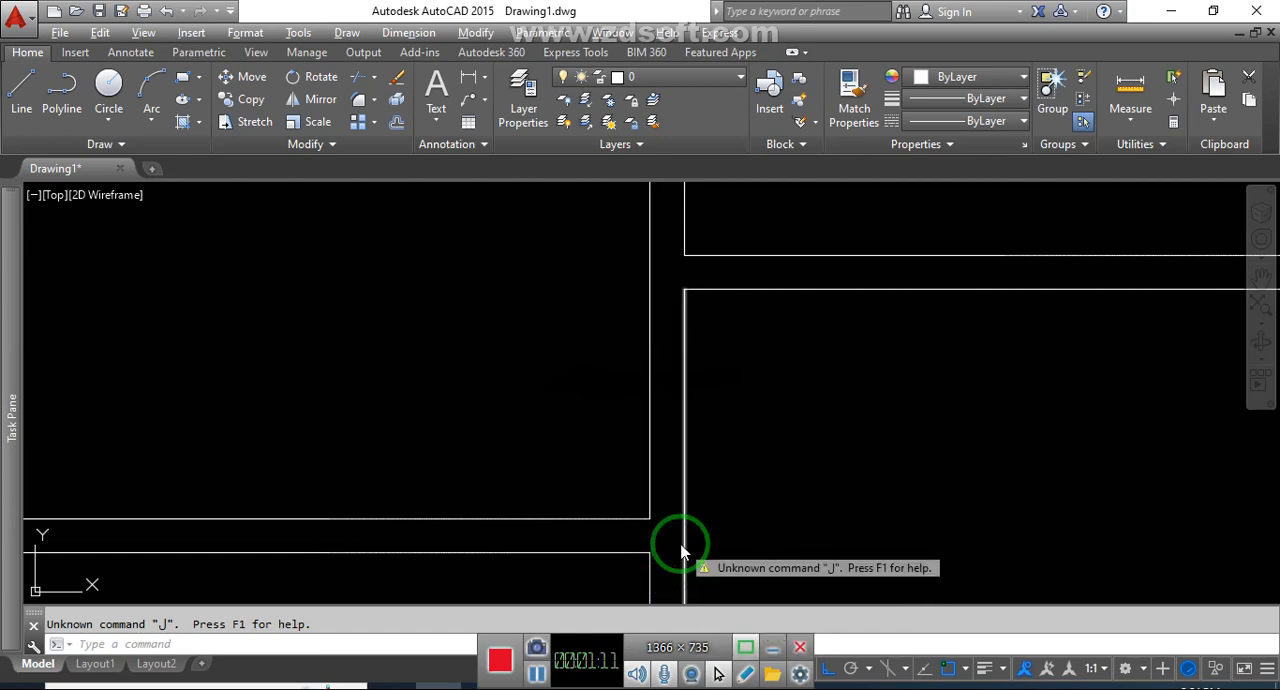
click(909, 432)
click(874, 452)
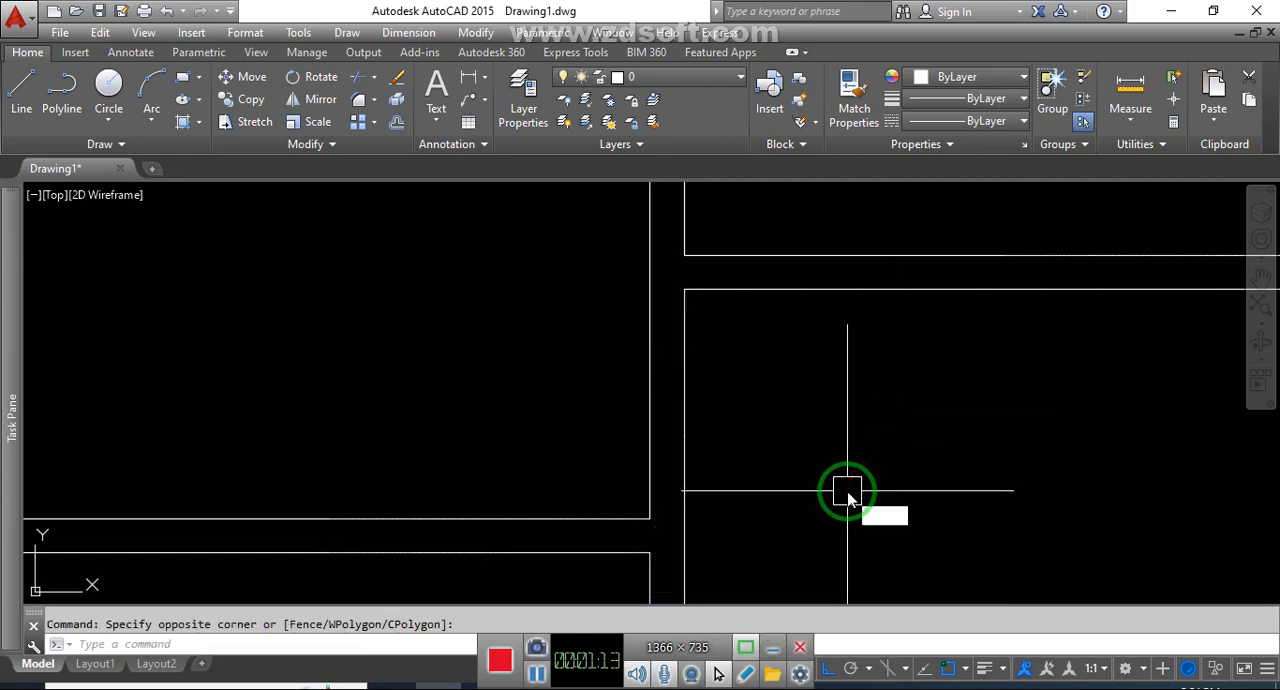
text(l)
key(Return)
click(650, 511)
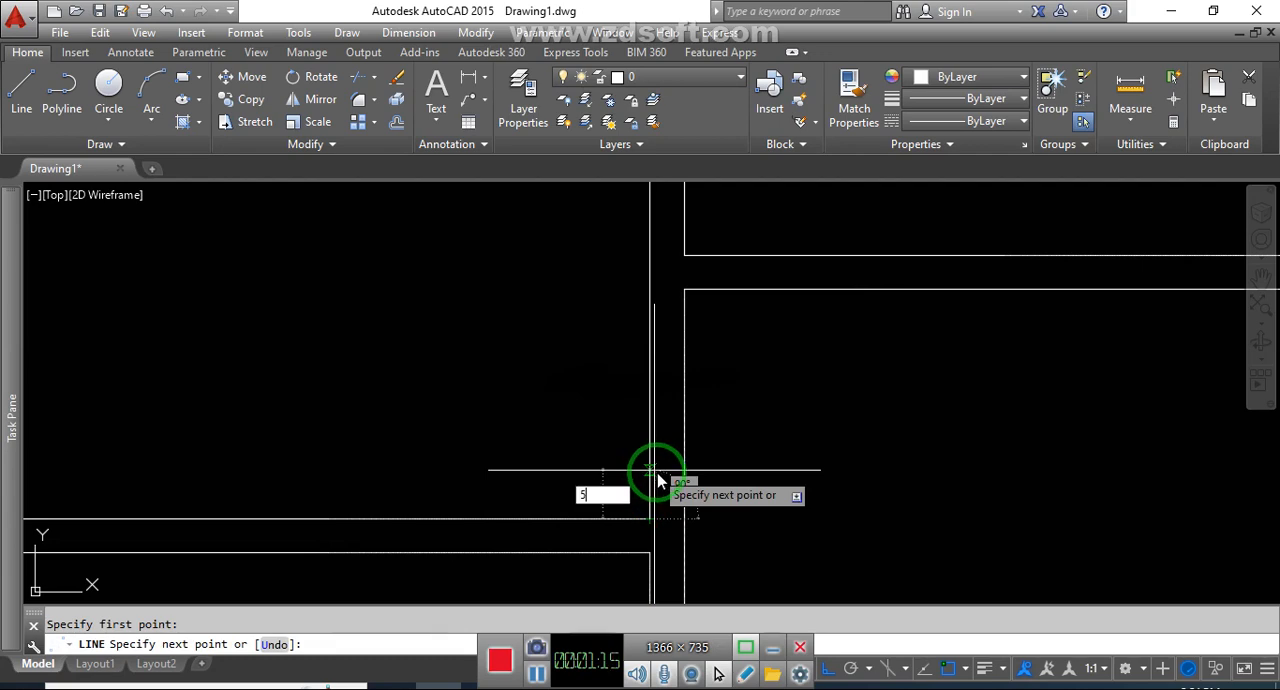
text(5)
key(Return)
click(684, 498)
key(Escape)
Offset the jamb line 3'-6" upward to mark the other side of the door opening
middle_drag(737, 492, 736, 527)
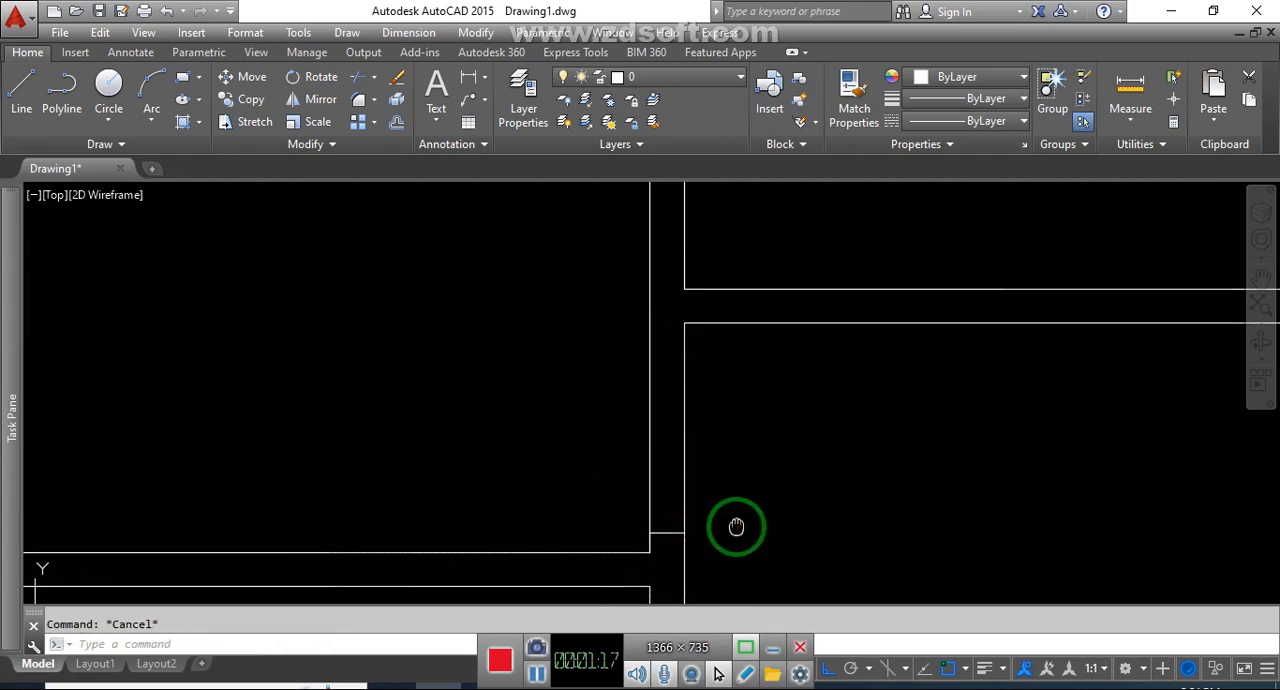
text(o)
key(Return)
text(3.5)
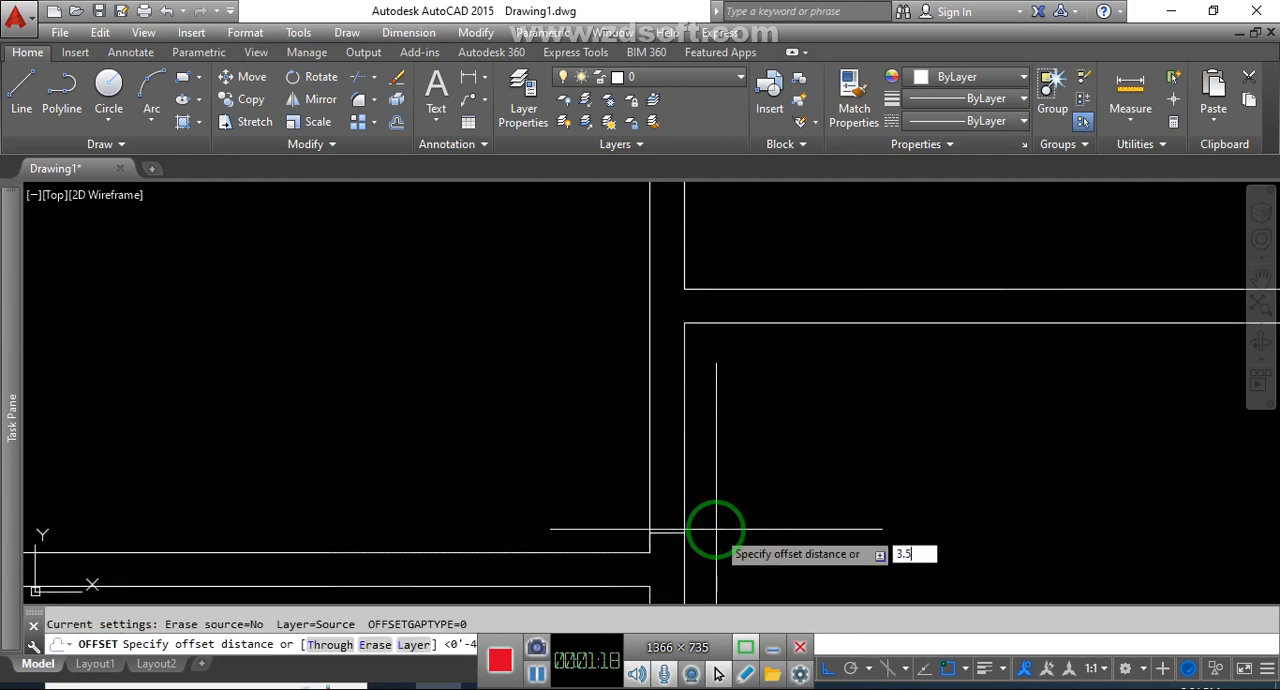
key(Return)
click(677, 531)
click(738, 456)
key(Escape)
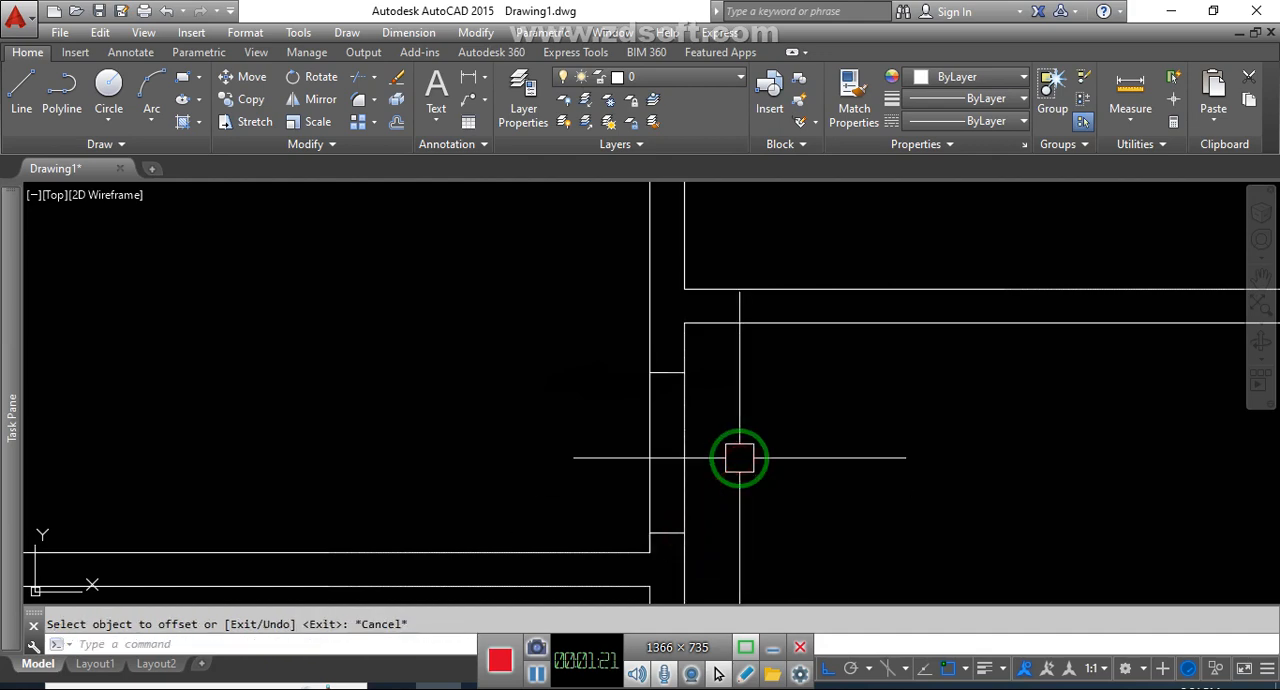
Trim both wall lines between the two jamb lines to open the large upper-left room's doorway
text(tr)
key(Return)
key(Return)
click(771, 452)
click(635, 456)
scroll(722, 450, down, 4)
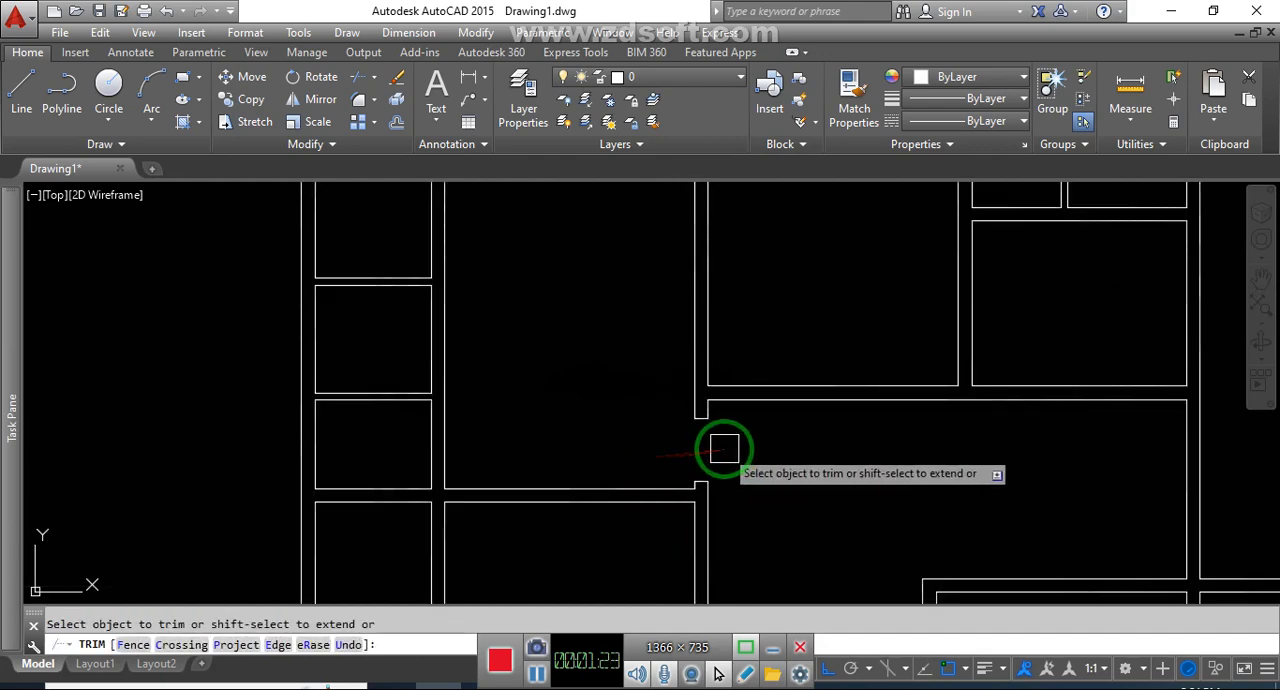
middle_drag(780, 484, 778, 488)
key(Escape)
Draw a jamb line across the wall below the upper-middle room, 5" to the right of its lower-left corner
scroll(735, 465, up, 2)
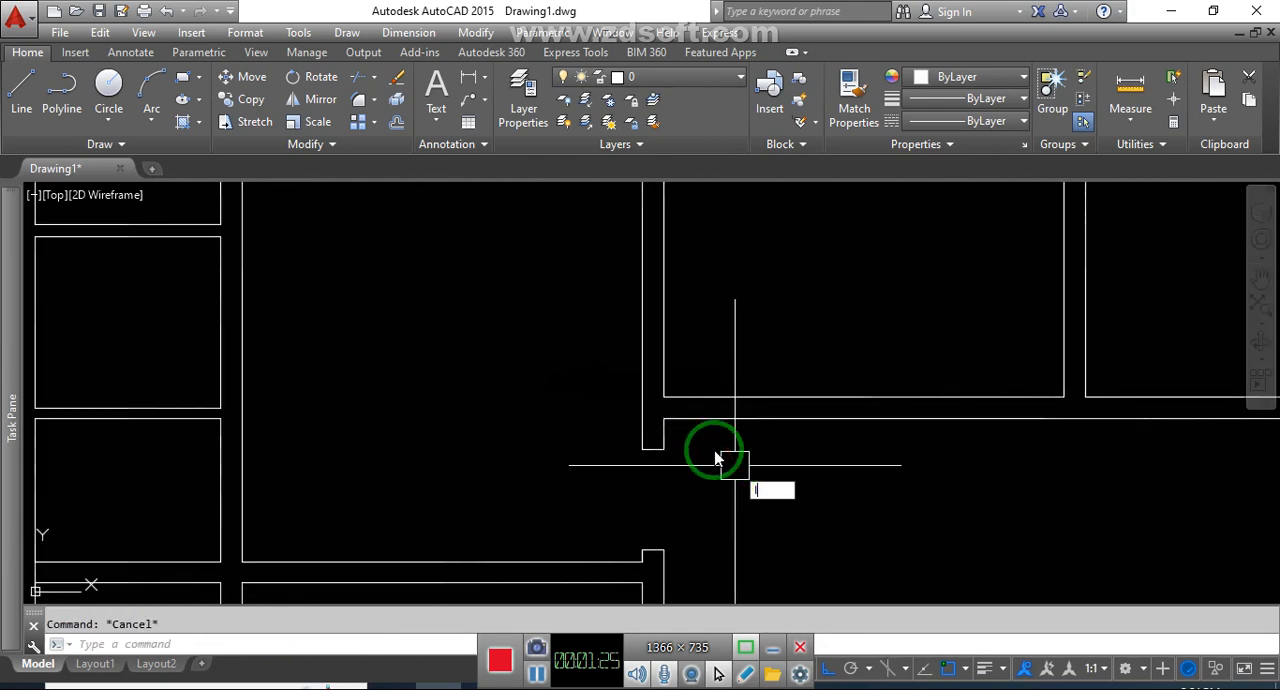
key(Return)
click(678, 394)
text(5)
key(Return)
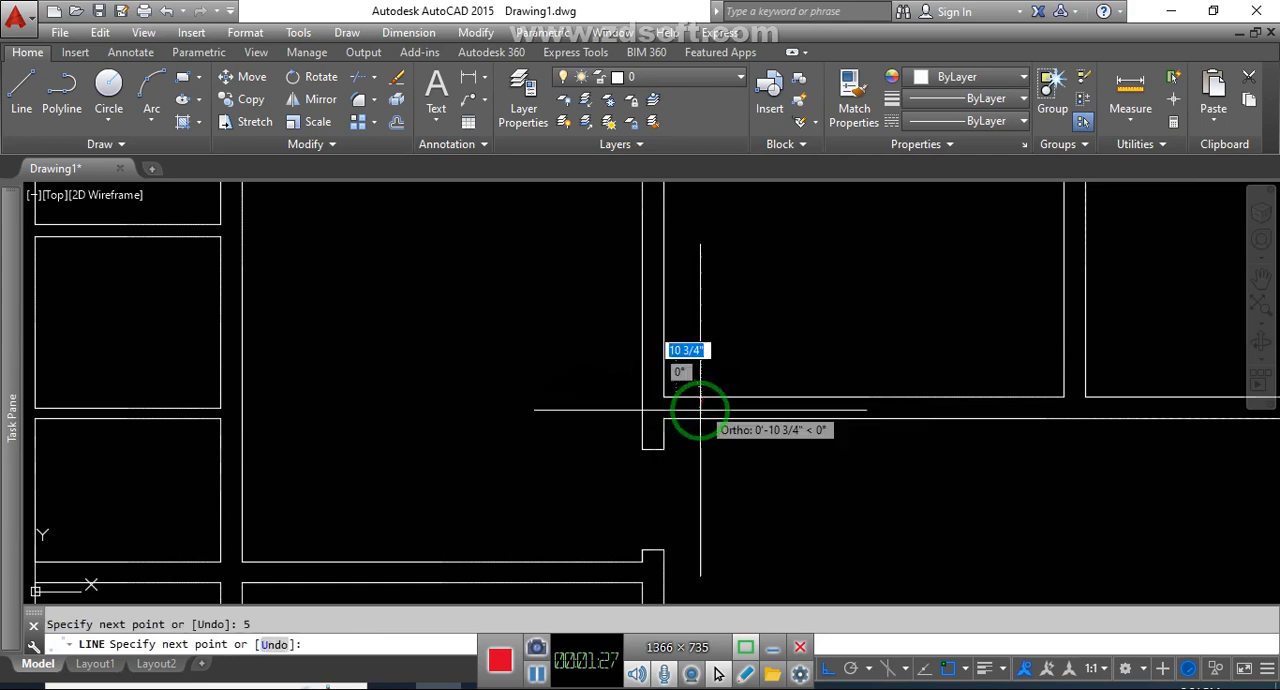
click(680, 411)
key(Escape)
Offset the upper-middle room's jamb line 3'-6" to the right using the stored distance
key(Escape)
text(o)
key(Return)
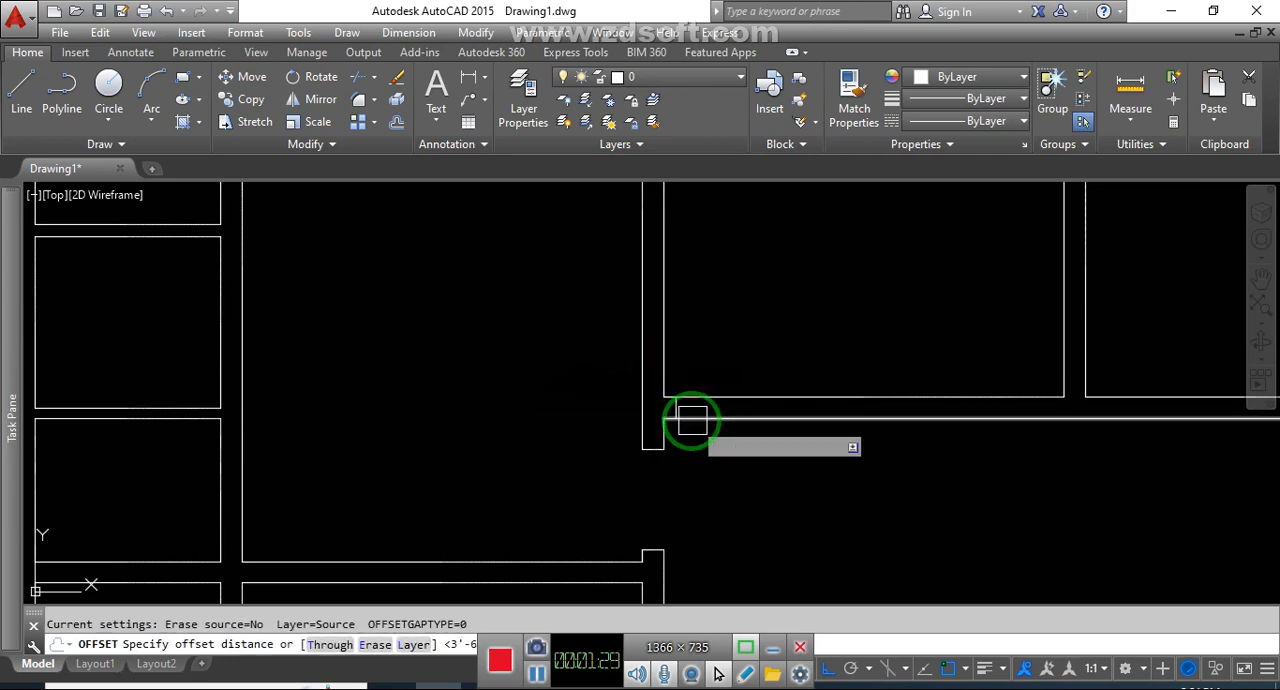
key(Return)
scroll(683, 413, up, 5)
click(663, 401)
click(841, 417)
scroll(841, 440, down, 5)
Trim both wall lines between the jambs to open the upper-middle room's doorway
key(Escape)
key(Escape)
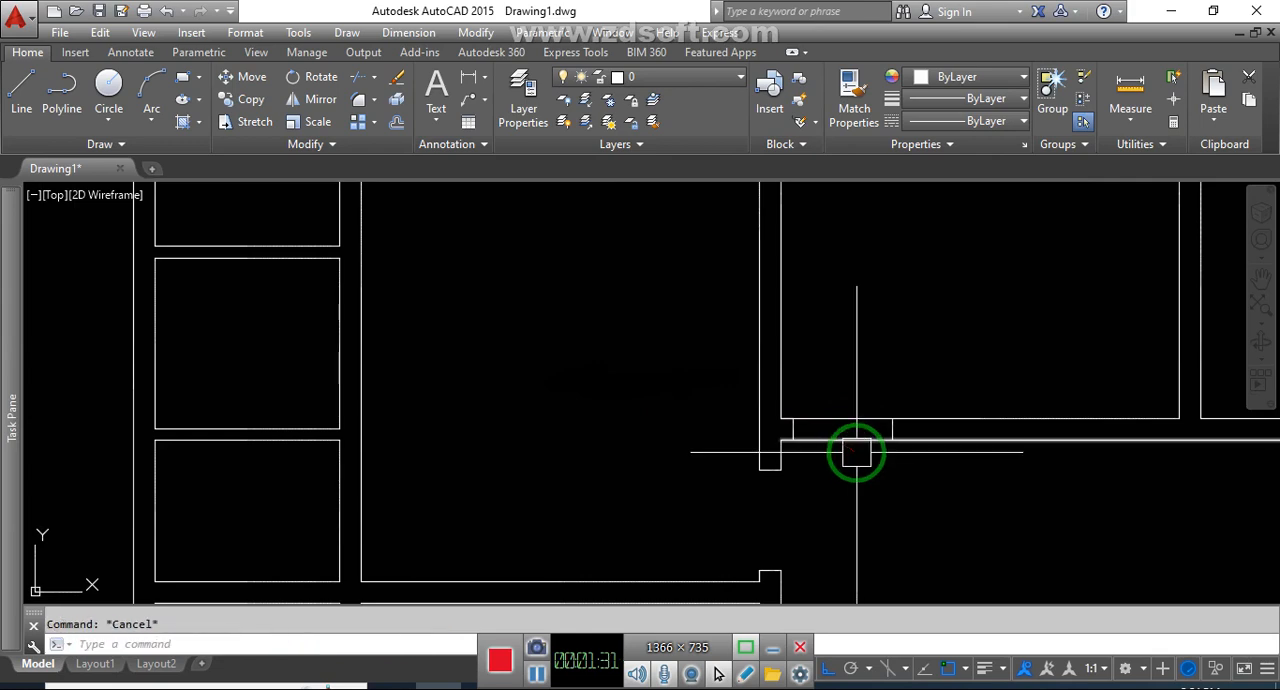
text(tr)
key(Return)
Draw a jamb line across the right wall of the lower-left large room, 5" below its upper-right corner
key(Return)
click(862, 477)
click(840, 409)
scroll(838, 403, down, 5)
middle_drag(941, 480, 945, 455)
scroll(771, 383, up, 3)
key(Escape)
scroll(771, 383, up, 4)
text(l)
key(Return)
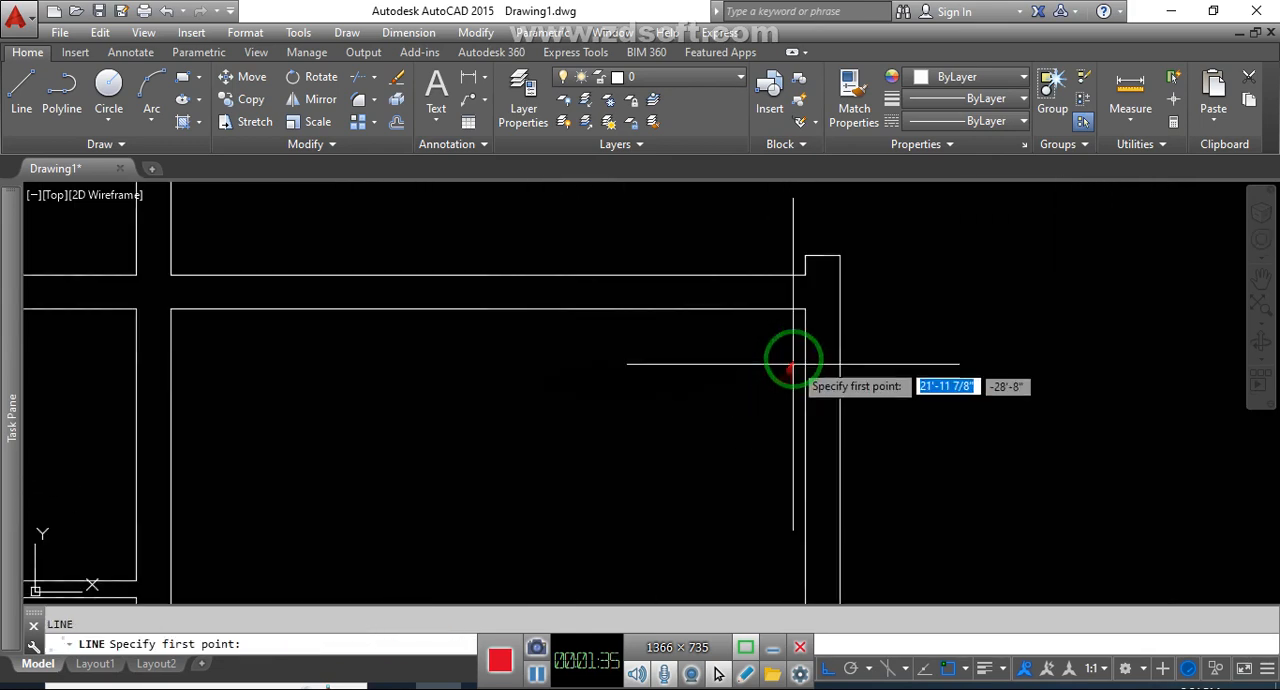
click(806, 310)
text(5)
key(Return)
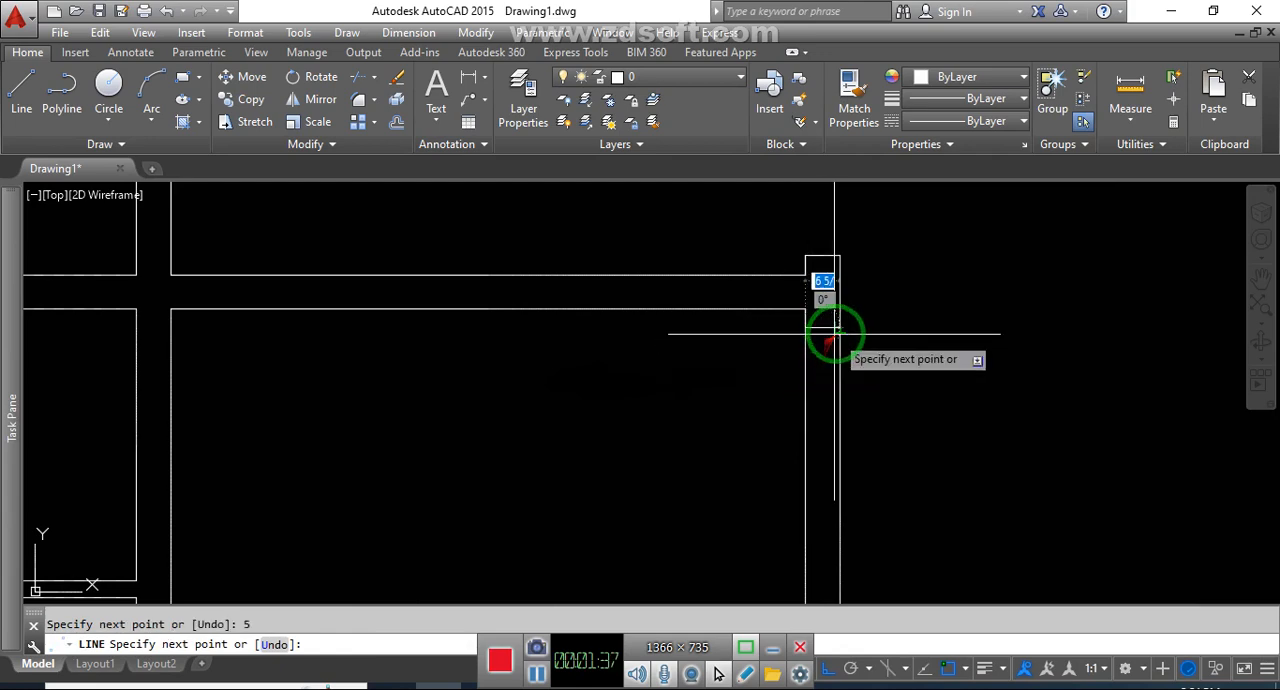
click(839, 330)
key(Escape)
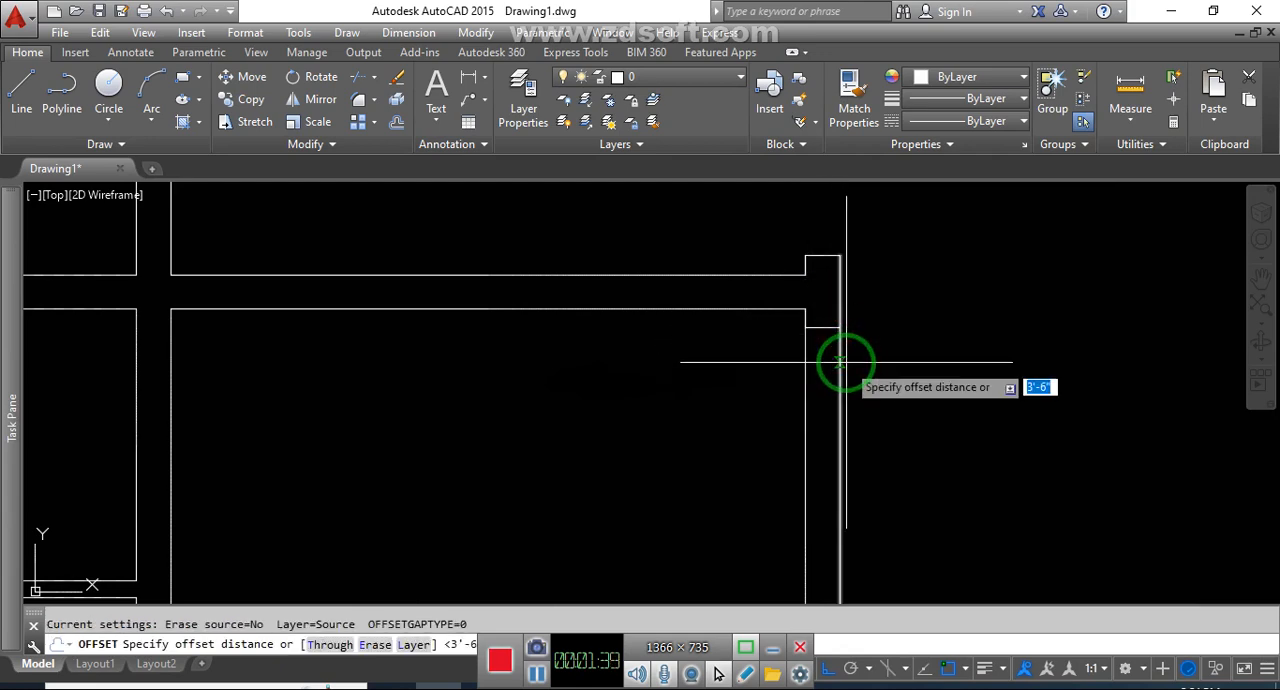
Offset the lower-left large room's jamb line downward by the stored 3'-6" distance
key(Return)
click(838, 352)
scroll(857, 412, down, 3)
key(Escape)
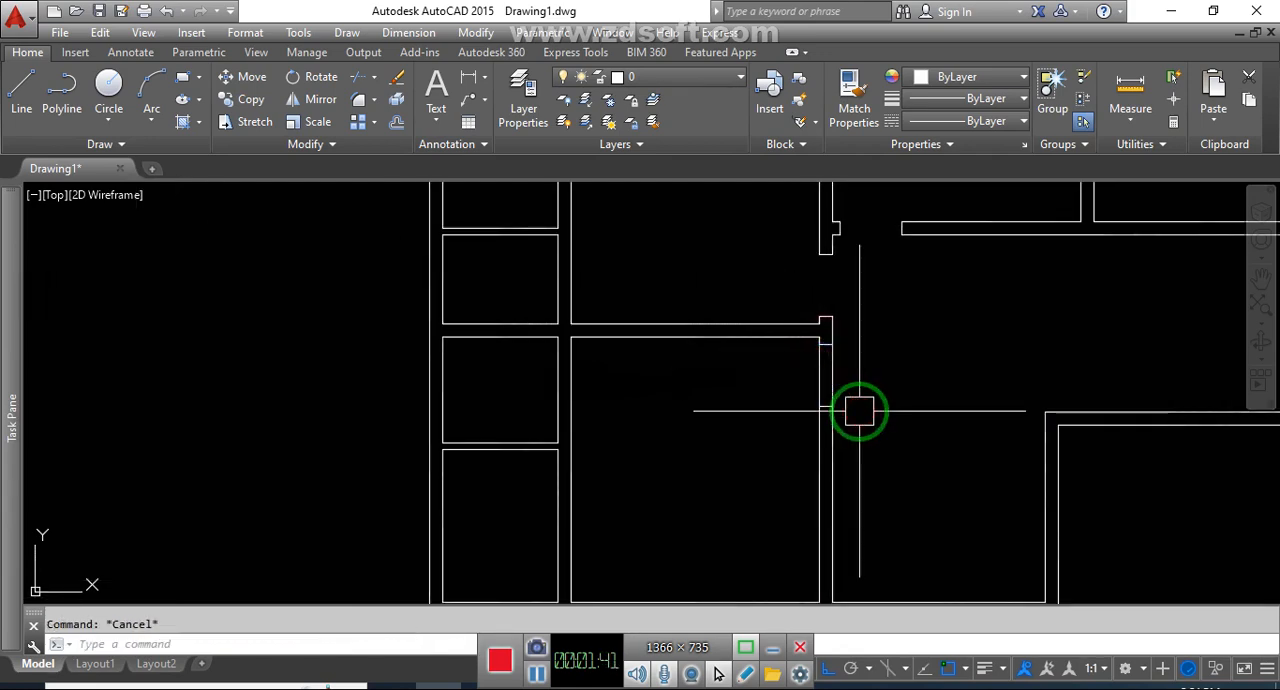
Trim both wall lines between the jambs to open the lower-left large room's doorway
text(tr)
key(Return)
key(Return)
click(867, 377)
click(771, 375)
middle_drag(893, 442, 757, 446)
key(Escape)
key(Escape)
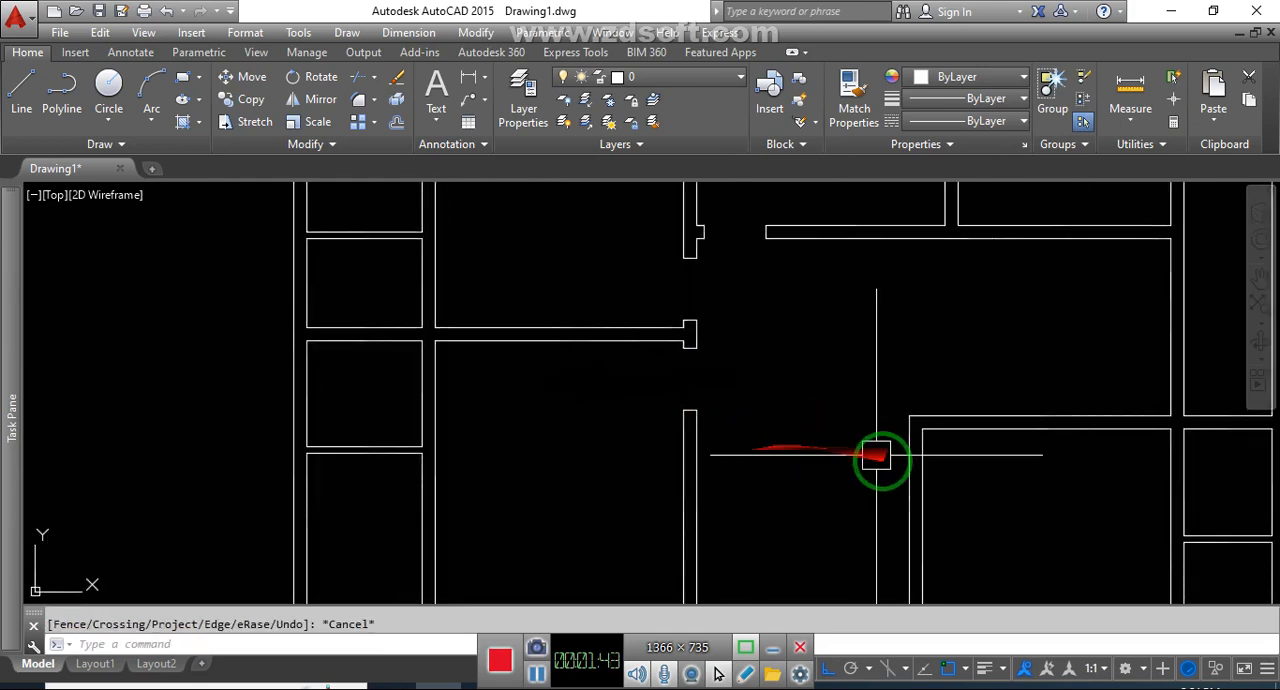
Draw a jamb line across the left wall of the lower-right room, 5" below its upper-left inner corner
text(l)
key(Return)
scroll(914, 450, up, 2)
click(922, 430)
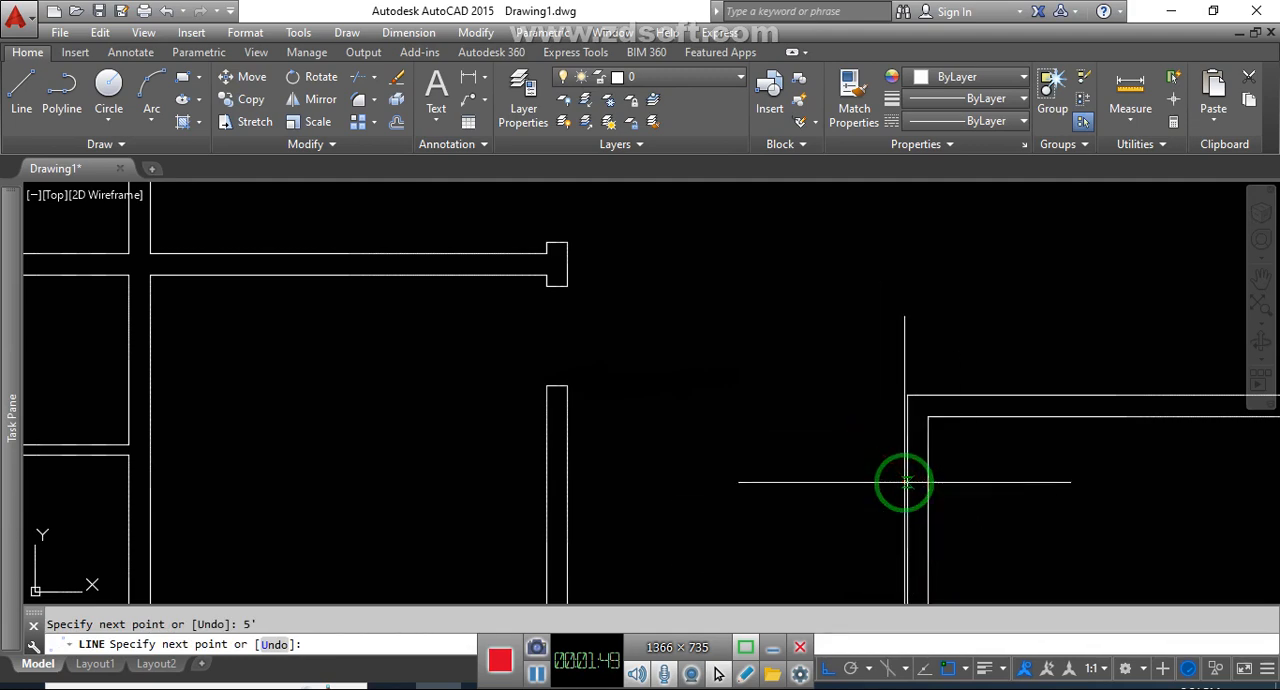
key(ctrl+z)
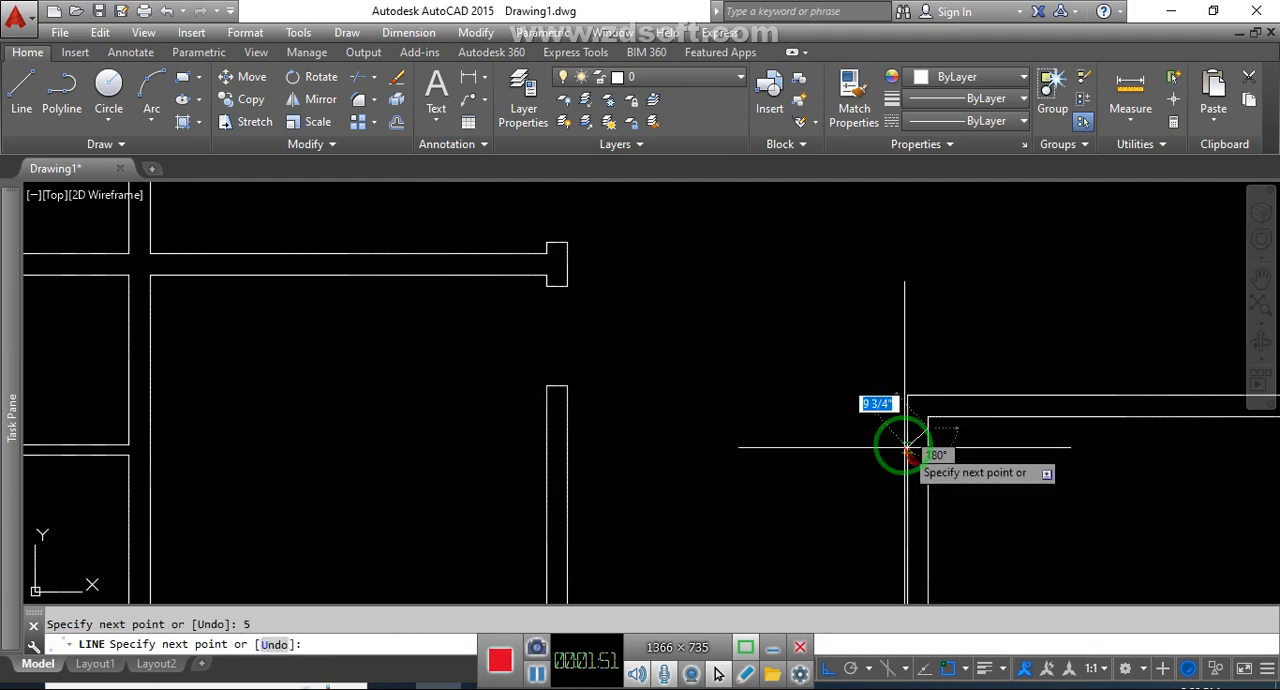
key(Escape)
Offset the lower-right room's jamb line downward by the stored 3'-6" distance
key(Return)
key(Return)
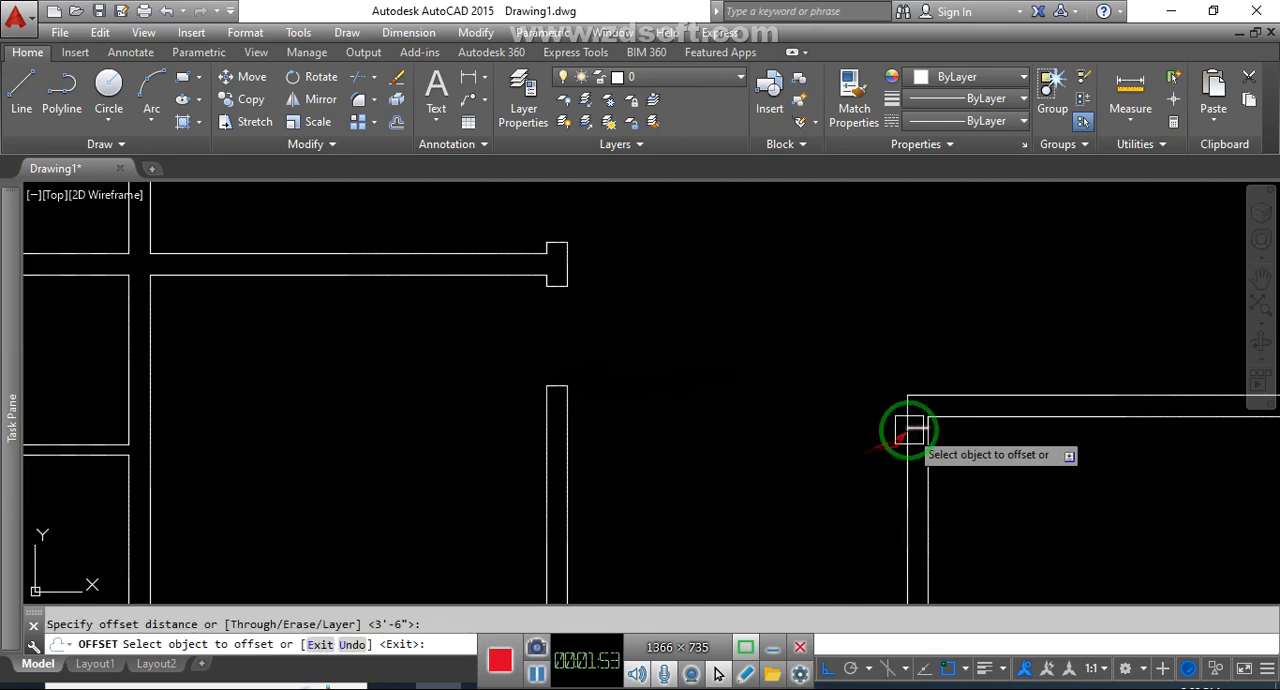
click(914, 429)
click(963, 508)
key(Escape)
Trim both wall lines between the jambs to open the lower-right room's doorway
text(r)
key(Return)
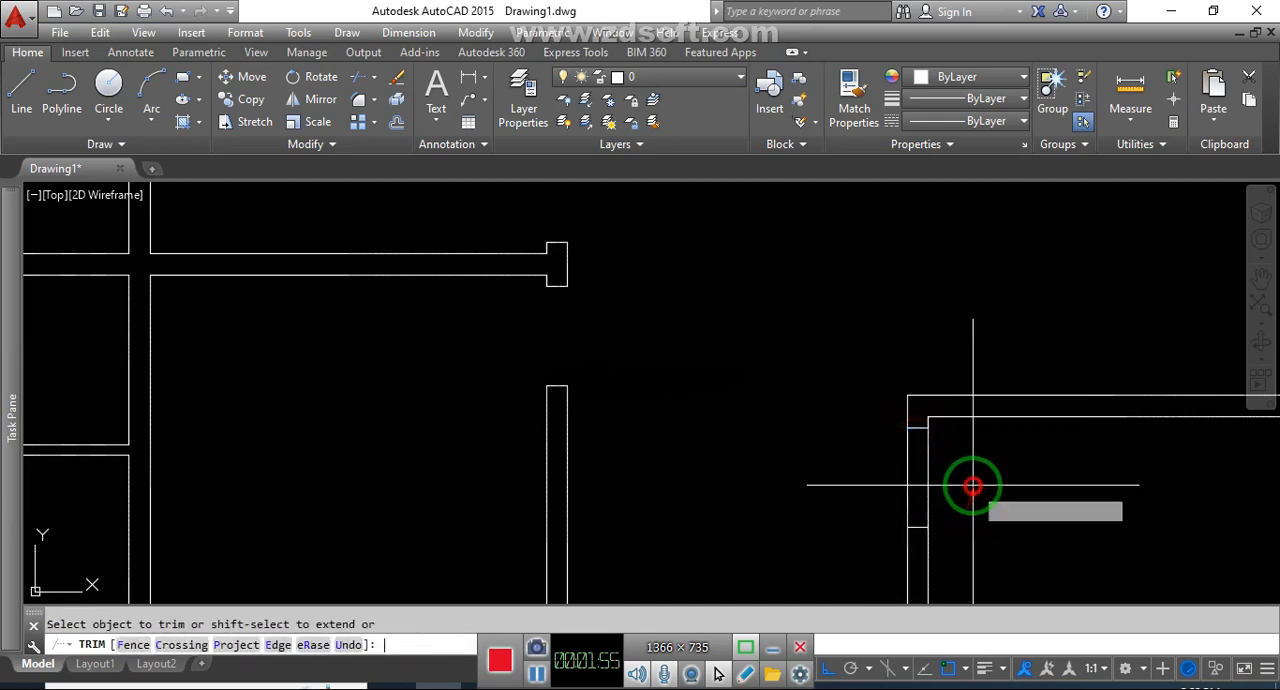
scroll(880, 480, down, 3)
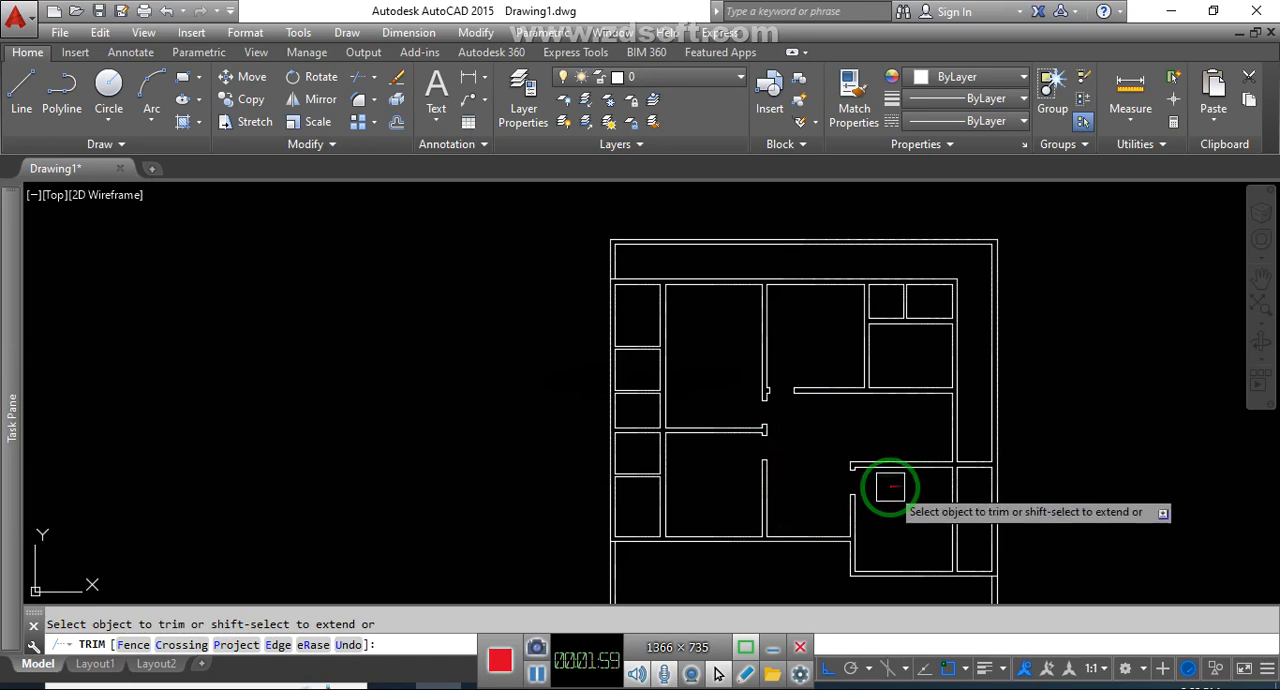
middle_drag(890, 487, 877, 514)
scroll(889, 400, up, 4)
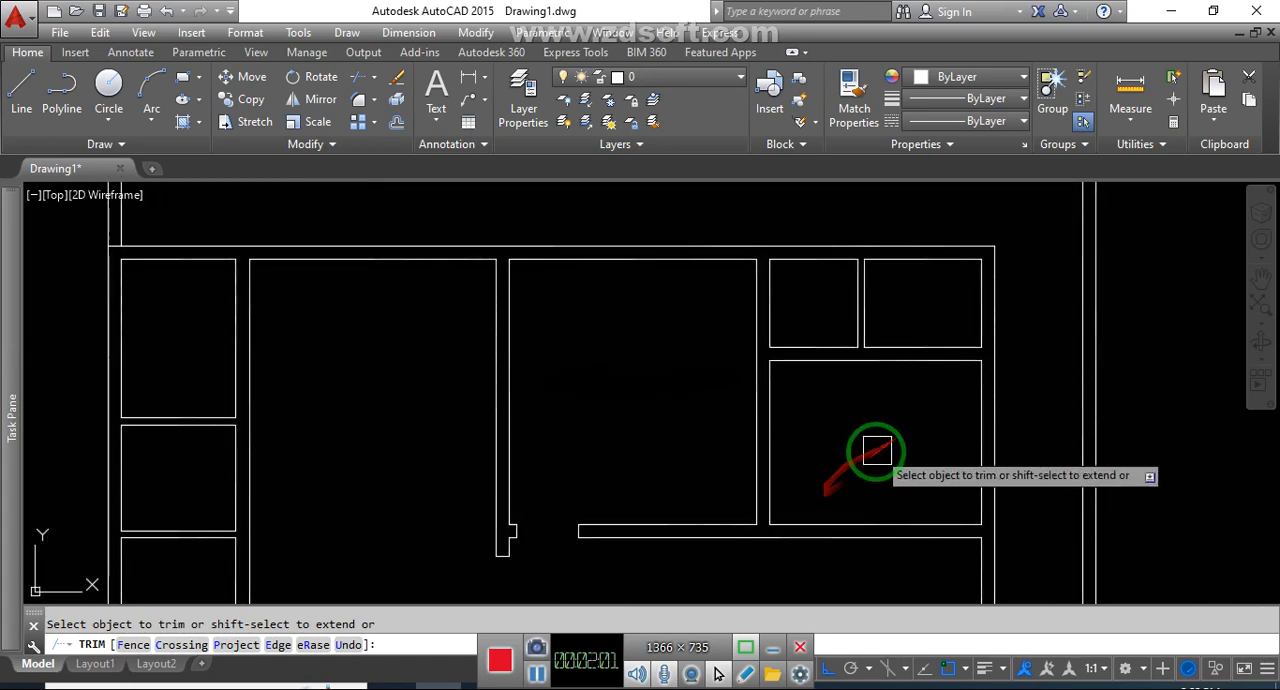
key(Escape)
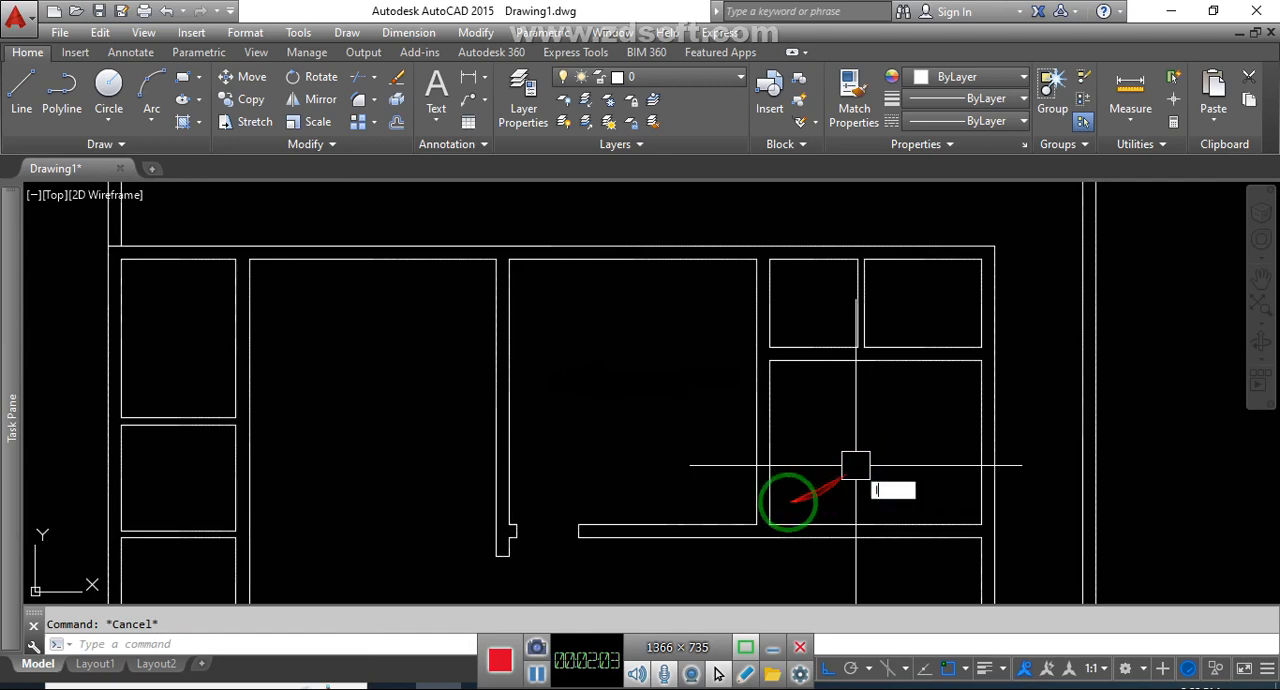
Draw a jamb line across the lower wall of the upper-right room, 5" to the right of its lower-left corner
key(l)
key(Return)
scroll(775, 527, up, 2)
click(762, 527)
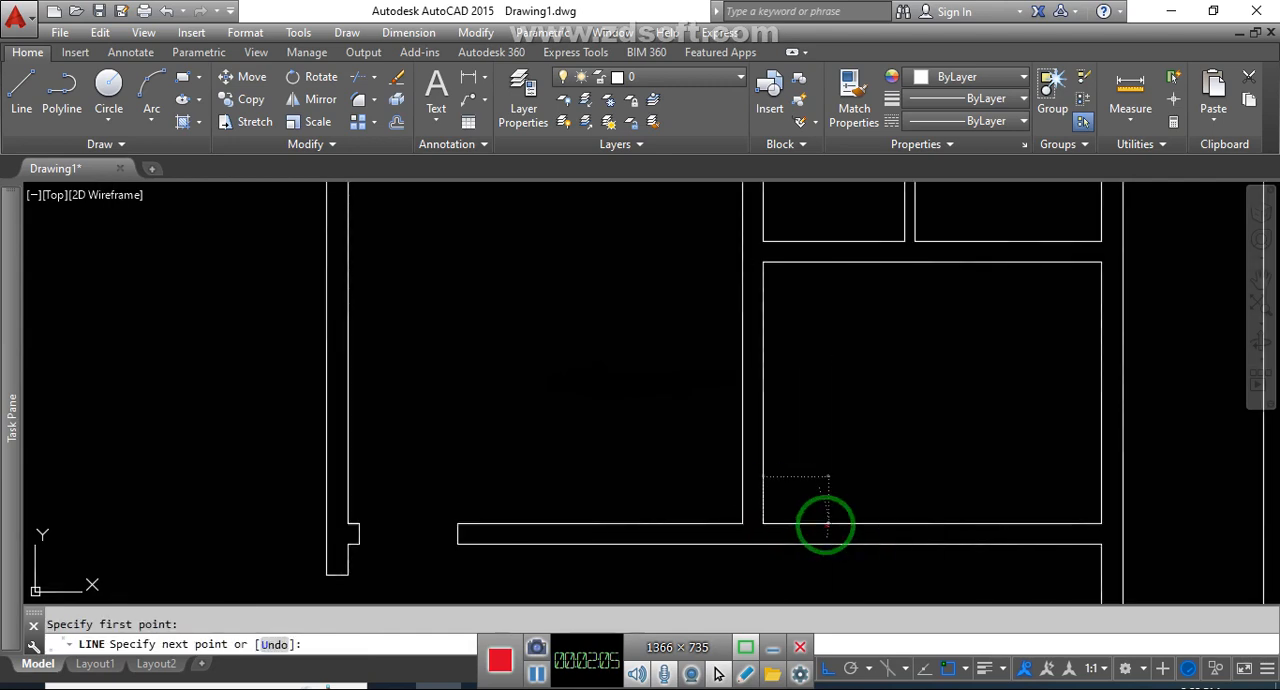
text(5)
key(Return)
scroll(765, 542, up, 2)
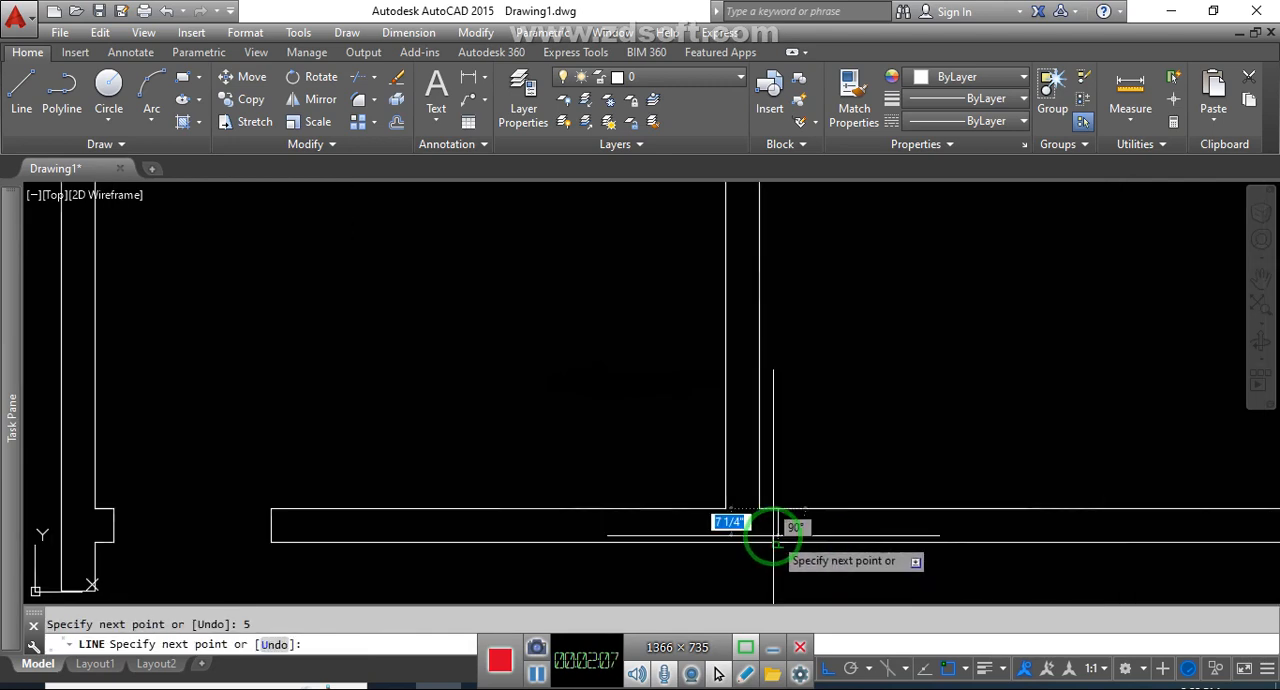
key(Escape)
Offset the upper-right room's jamb line 3' to the right
text(o)
key(Return)
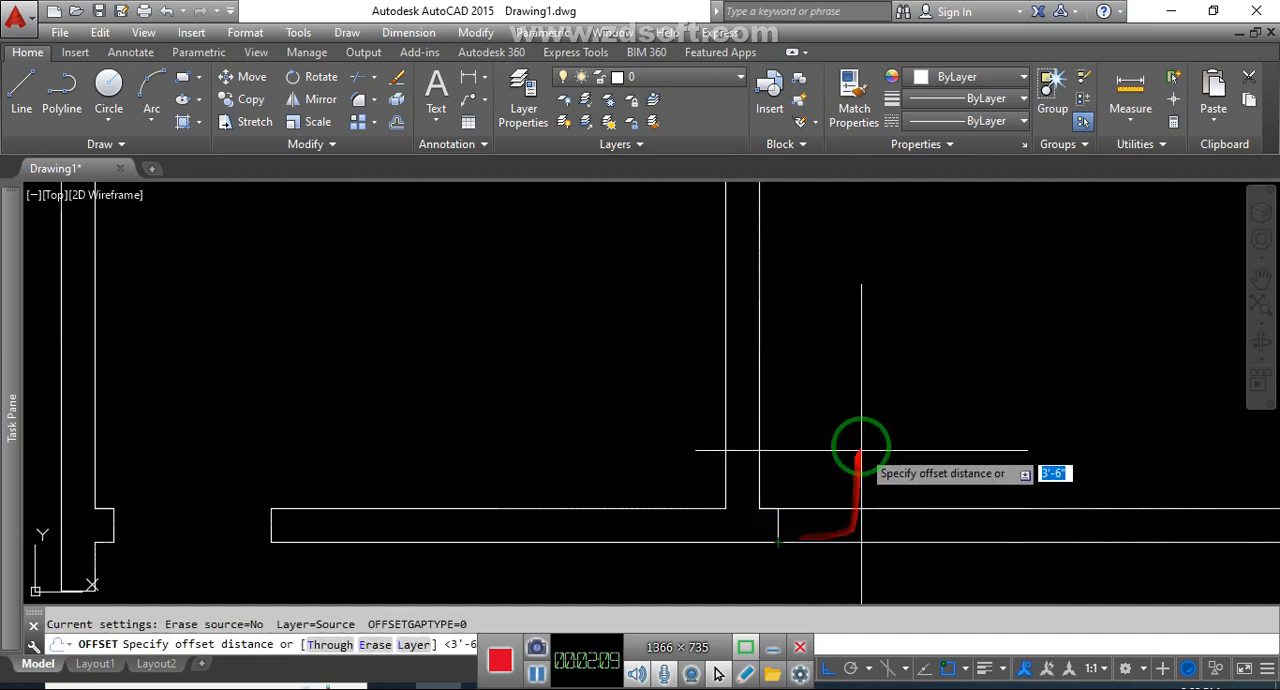
text(3)
key(Return)
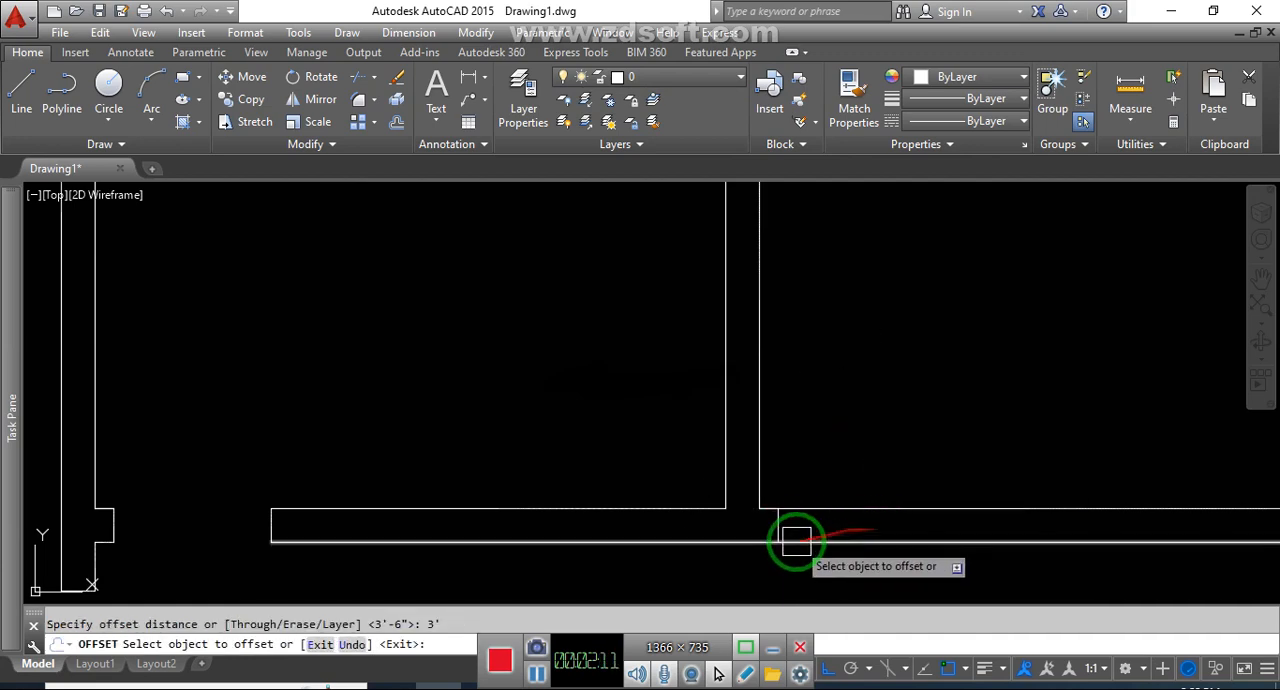
click(779, 526)
click(880, 530)
key(Escape)
Trim both wall lines between the jambs to open the upper-right room's doorway
text(tr)
key(Return)
key(Return)
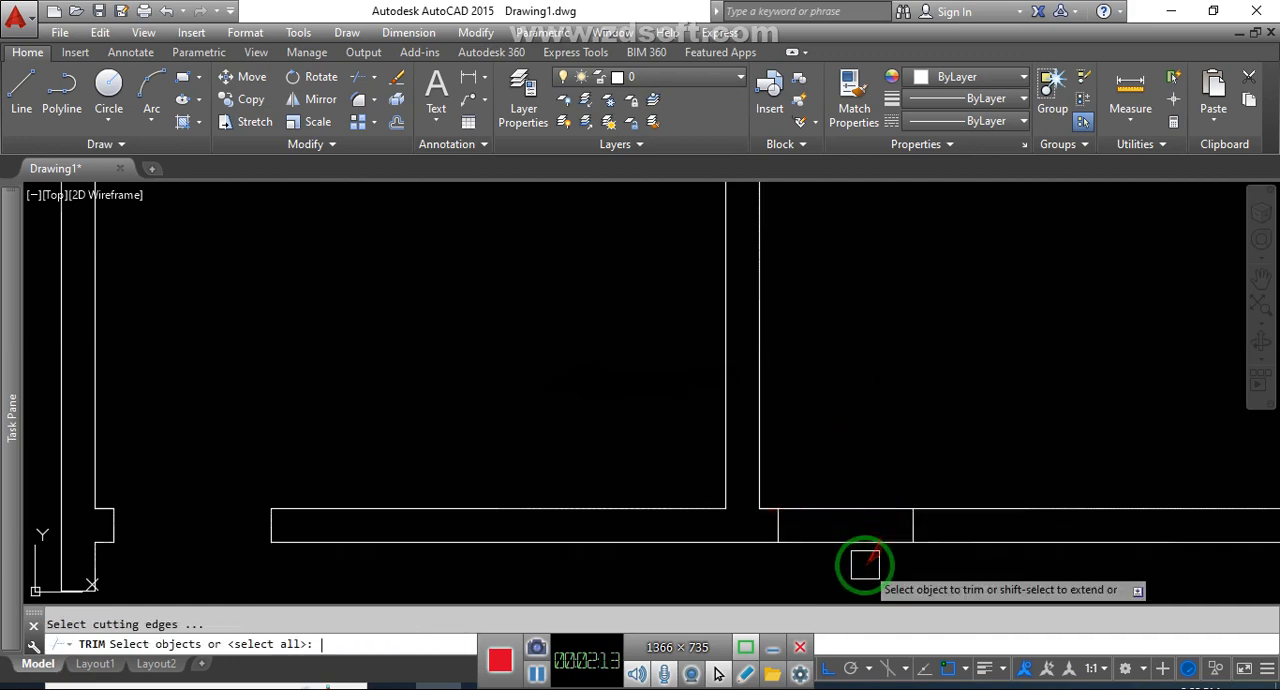
click(866, 563)
click(866, 487)
scroll(872, 478, down, 5)
middle_drag(948, 535, 951, 454)
scroll(951, 454, down, 5)
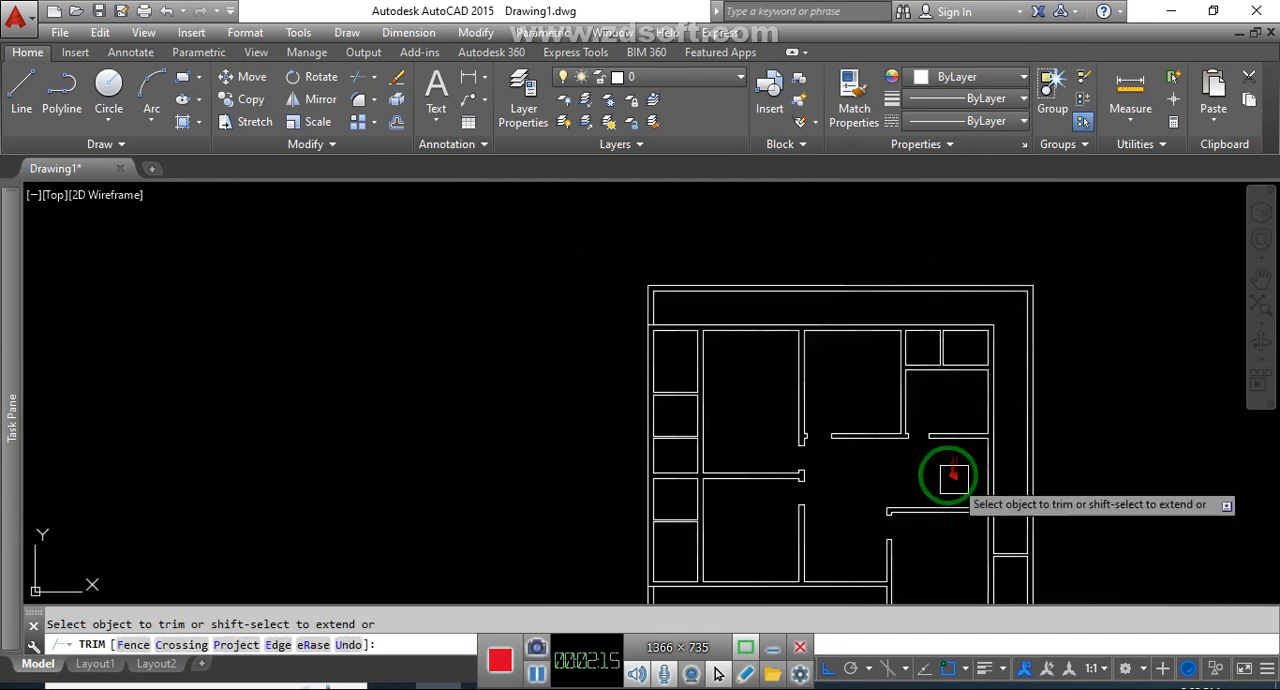
middle_drag(940, 511, 931, 420)
middle_drag(840, 518, 777, 537)
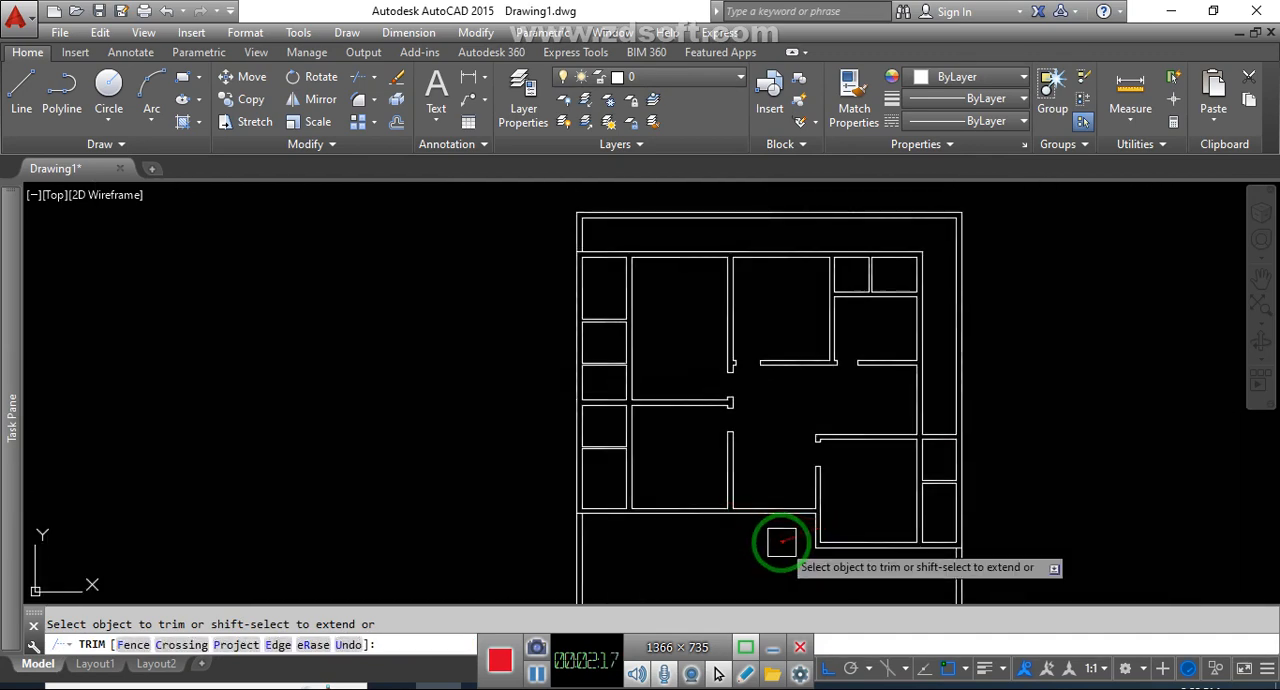
scroll(949, 463, up, 5)
key(Escape)
middle_drag(924, 485, 913, 485)
key(Escape)
click(880, 432)
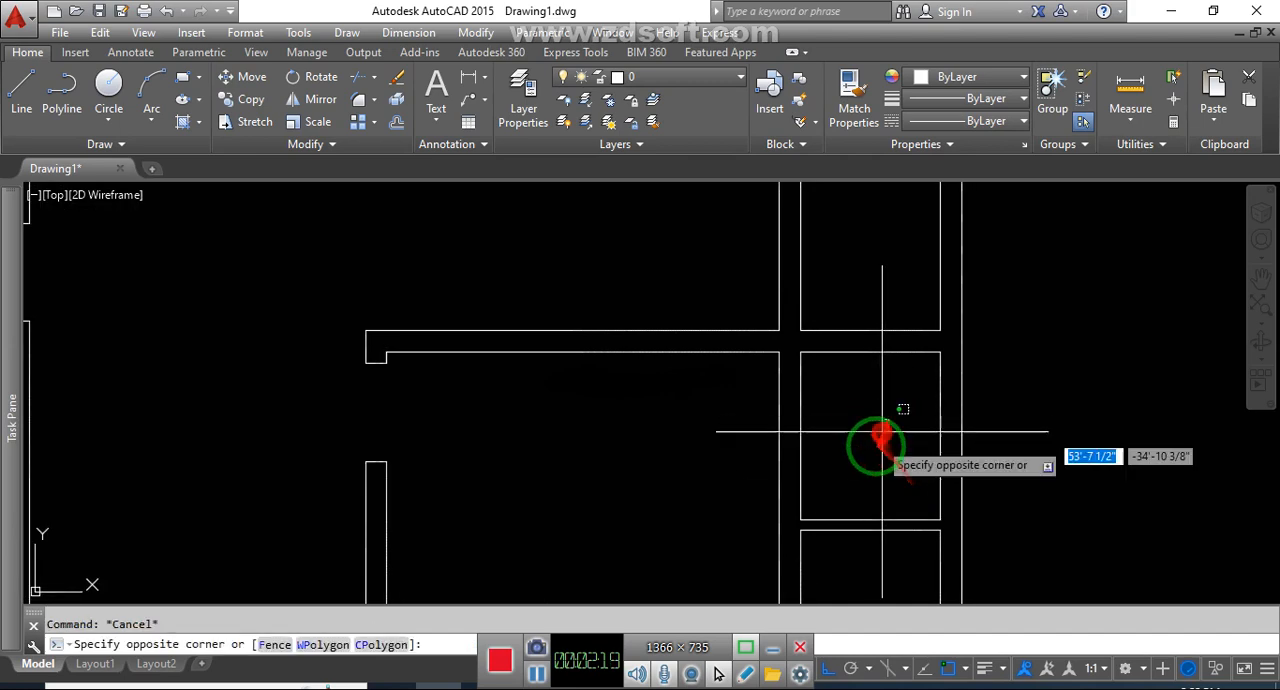
key(Escape)
key(l)
key(Return)
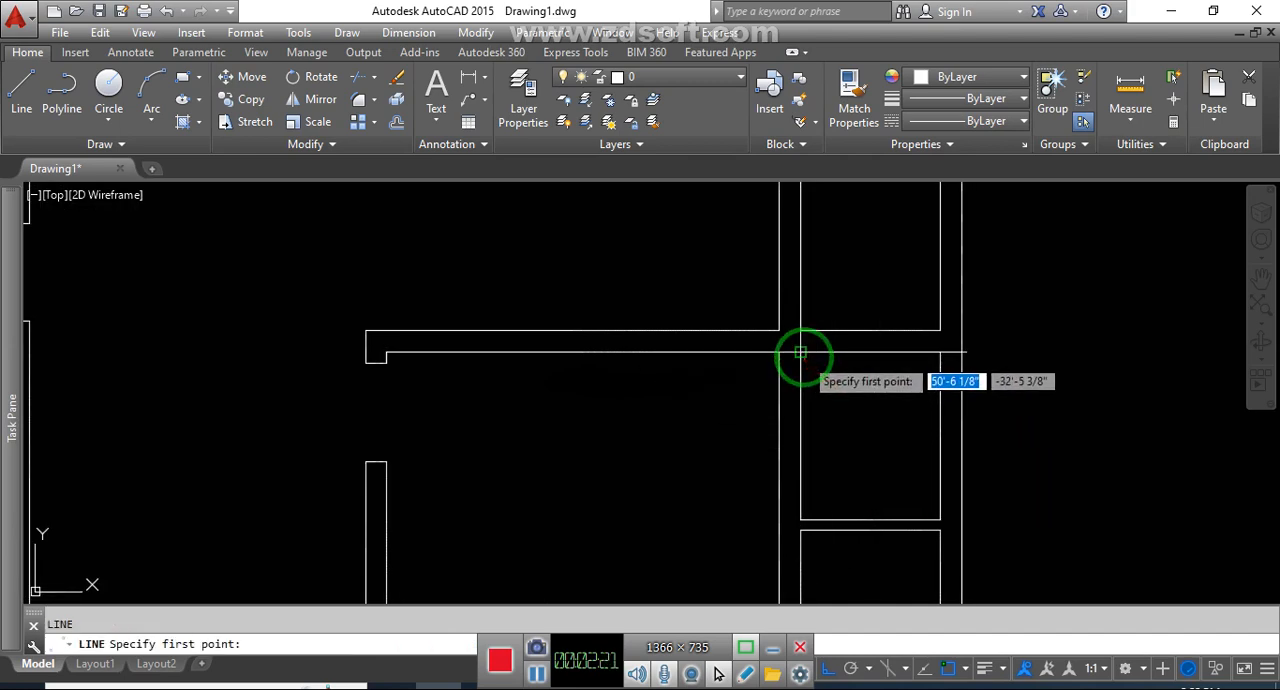
key(Escape)
Offset the top line of the upper small room beside the lower-right room 20" downward into the room
text(o)
key(Return)
text(20)
key(Return)
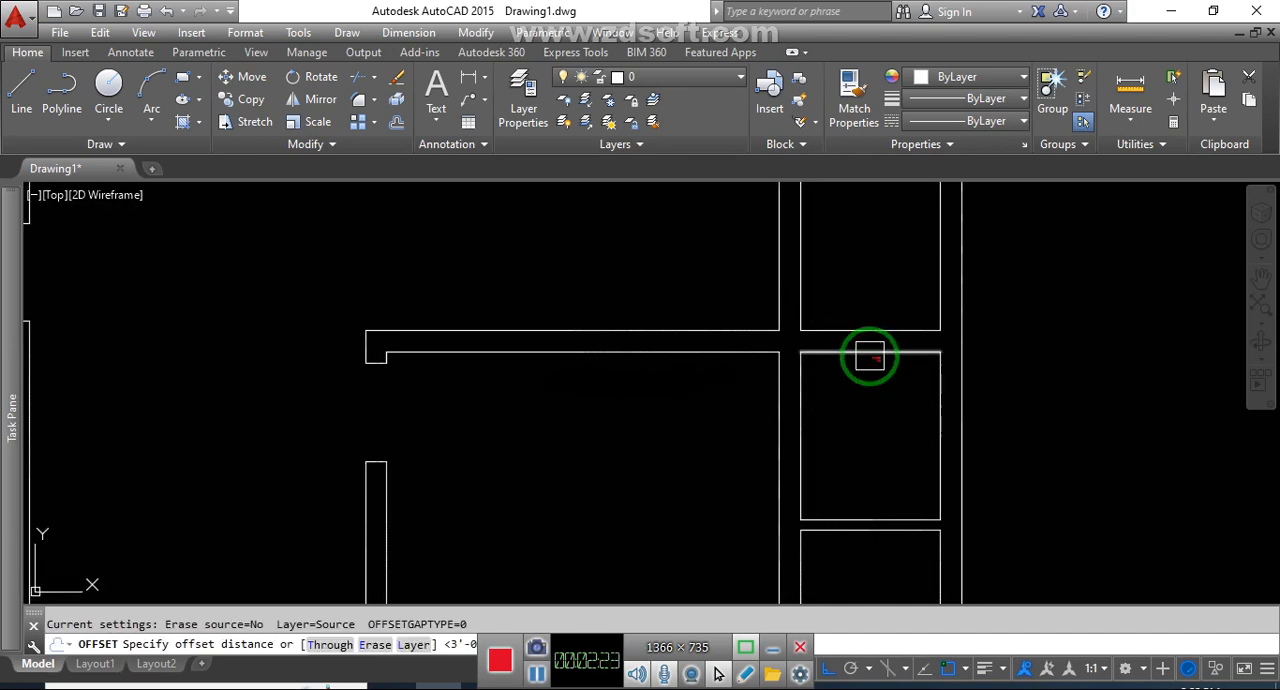
click(870, 356)
click(877, 405)
middle_drag(911, 447, 952, 436)
key(Escape)
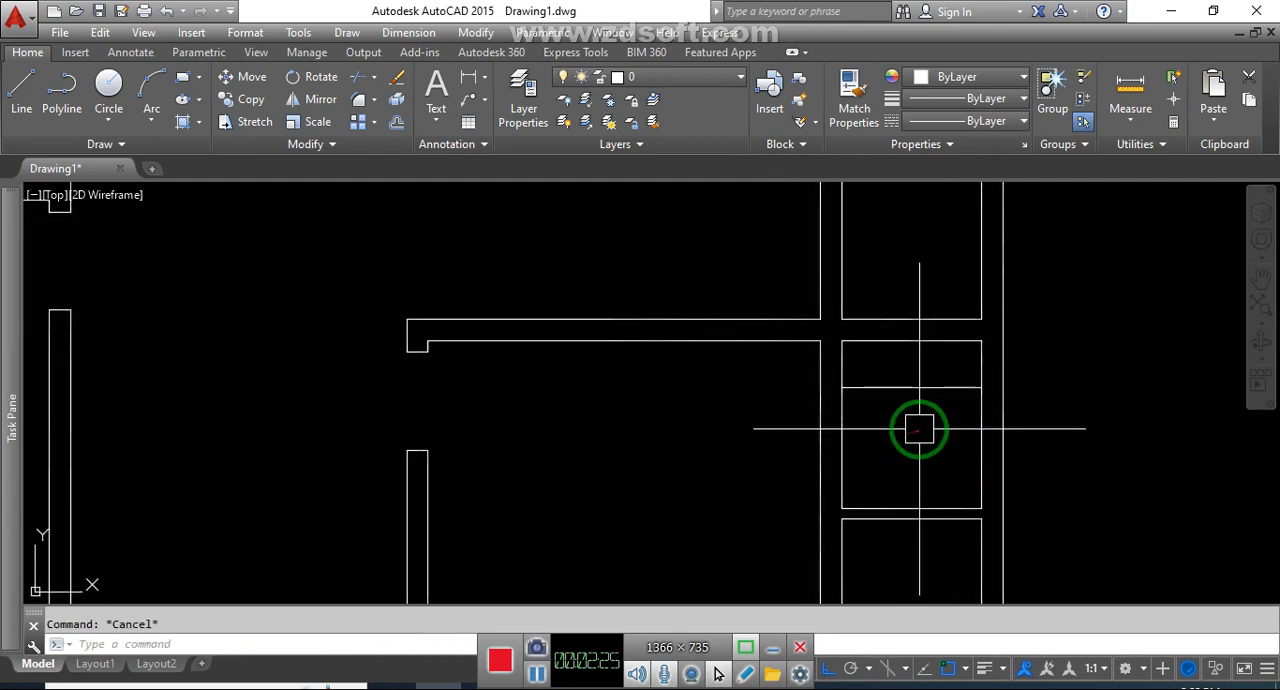
Draw a jamb line across the small room's left wall, 5" below the offset line inside the room
scroll(877, 430, up, 4)
key(l)
key(Return)
click(824, 366)
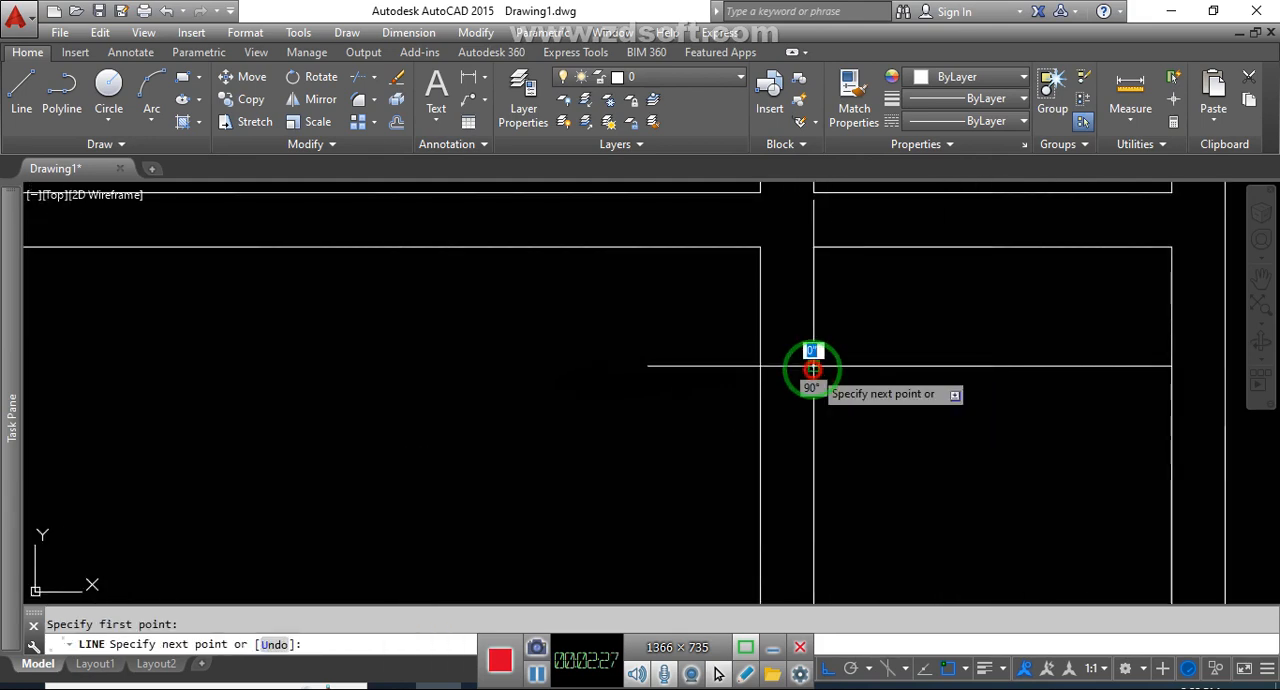
click(761, 389)
key(Escape)
Draw a second jamb line across the small room's left wall, 5" above its lower-left corner
scroll(774, 386, down, 4)
scroll(794, 503, up, 4)
text(l)
key(Return)
click(787, 503)
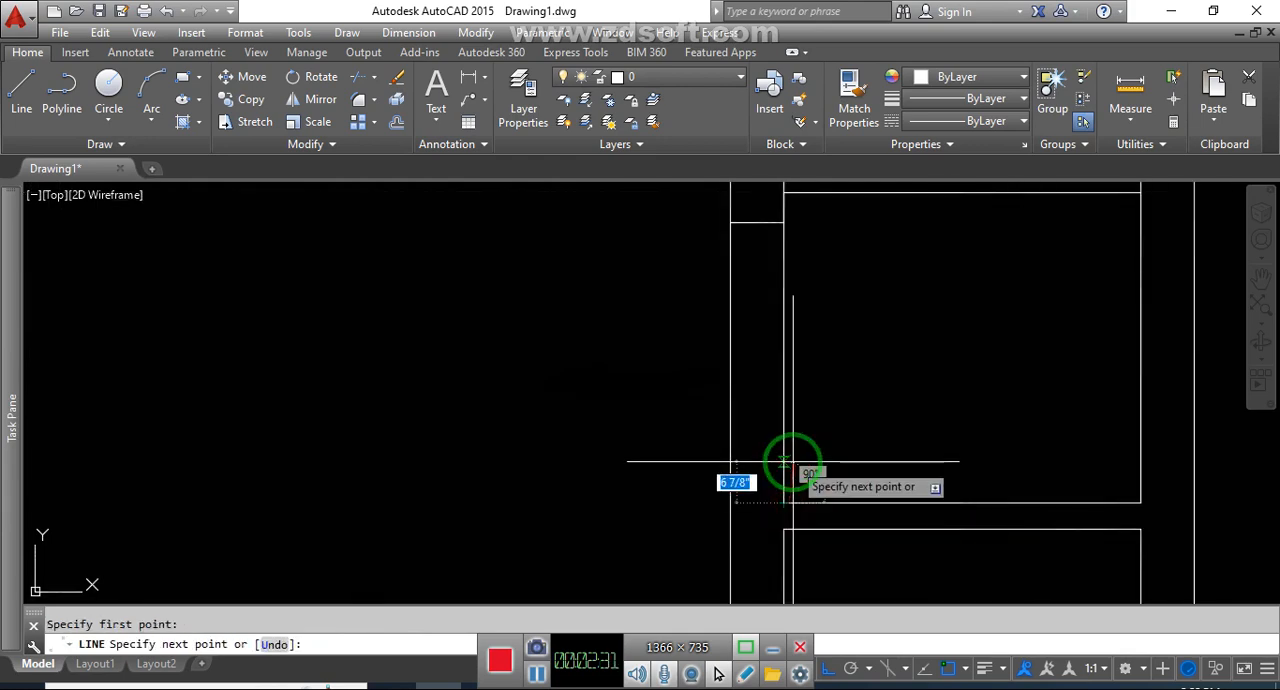
text(5)
key(Return)
key(Escape)
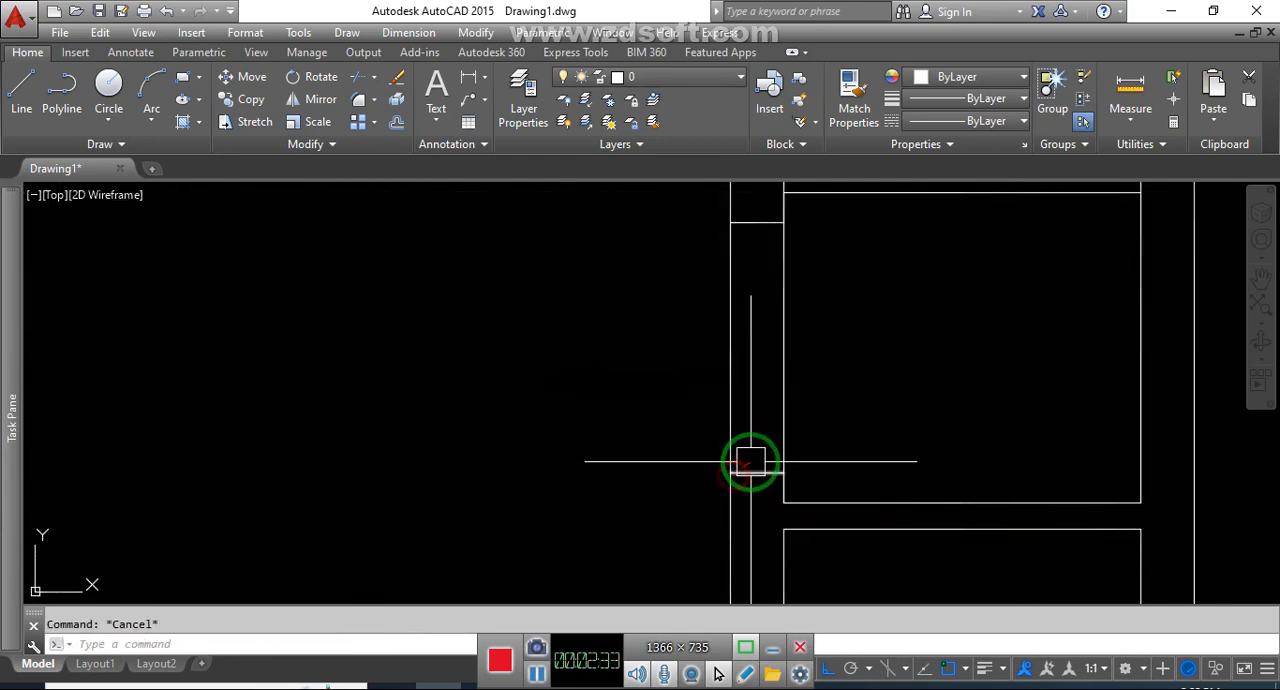
Trim both wall lines between the two jambs to open the small room's left wall
text(tr)
key(Return)
scroll(848, 400, down, 2)
key(Escape)
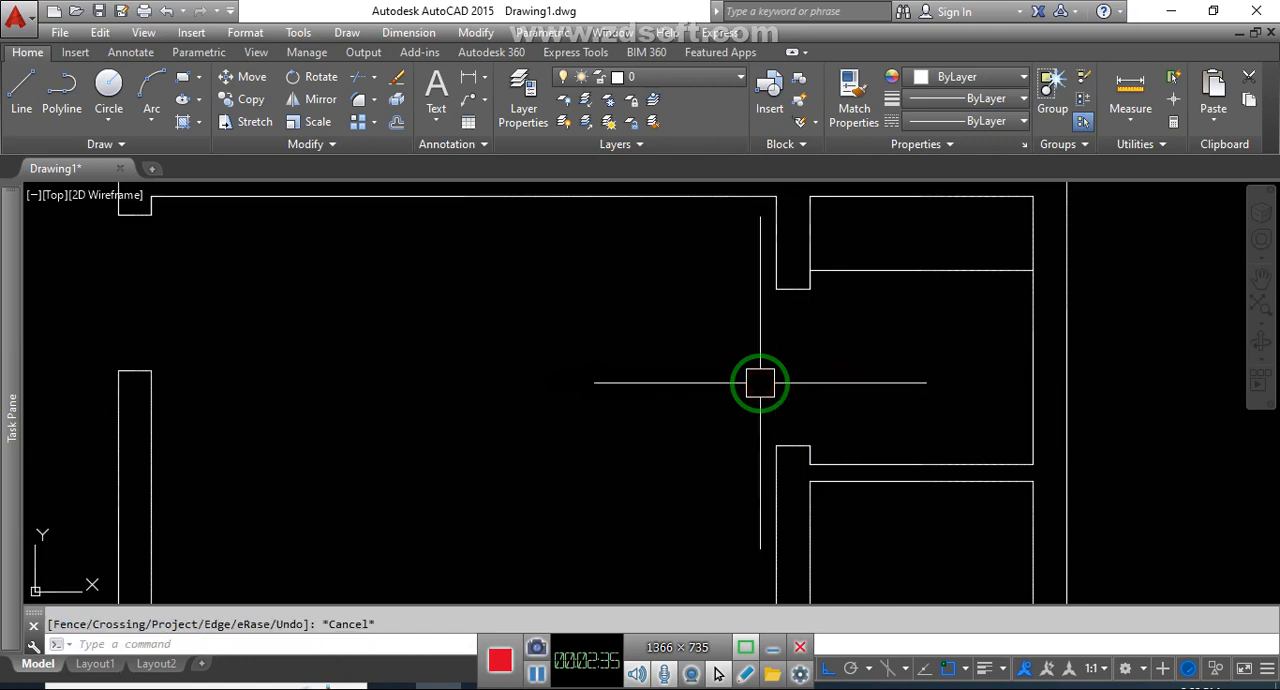
Draw two crossing diagonal lines between the opposite corners of the small room's left wall opening
text(l)
key(Return)
click(808, 290)
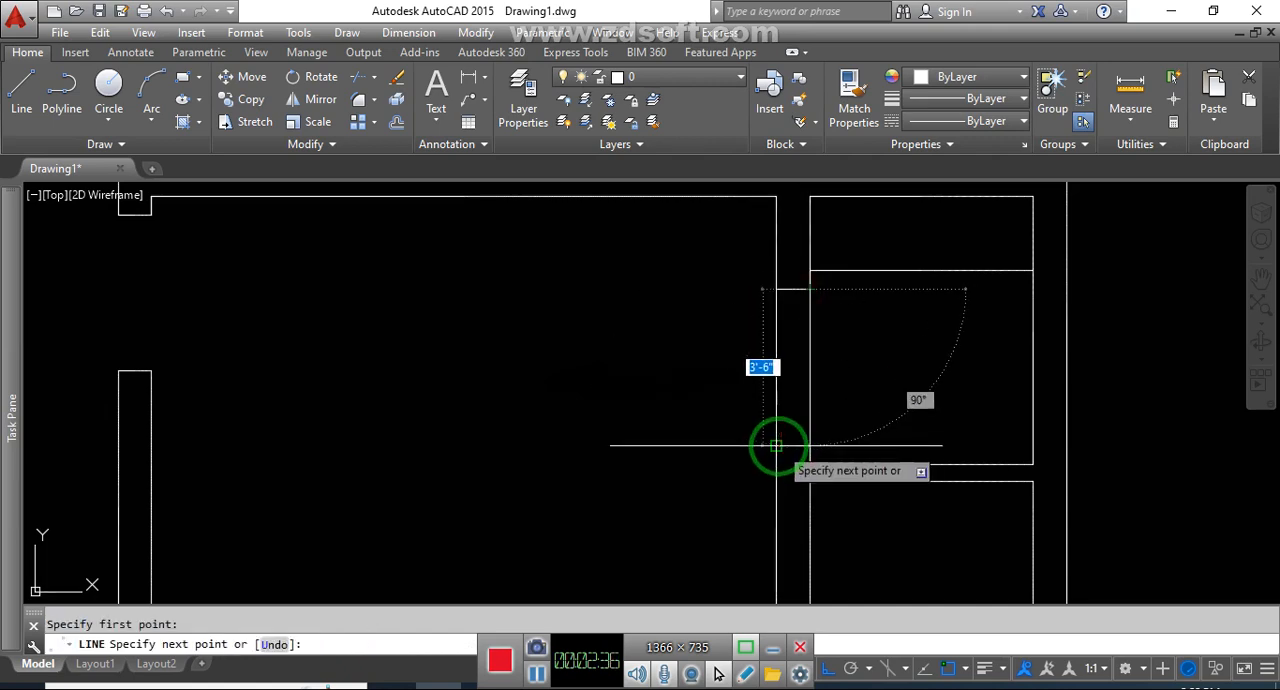
text(l)
key(Return)
click(808, 446)
click(777, 290)
key(Escape)
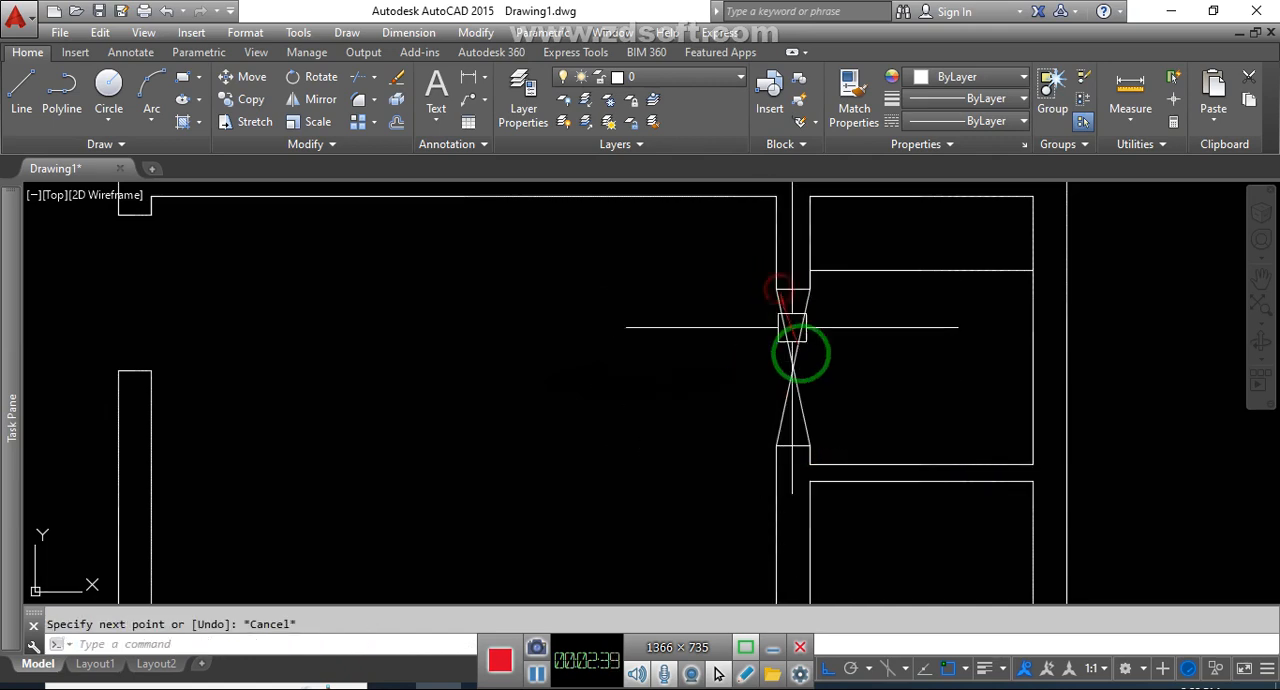
key(Escape)
Draw a jamb line across the wall between the two small rooms, 5" right of the lower room's upper-left corner
scroll(817, 386, down, 2)
scroll(886, 423, up, 4)
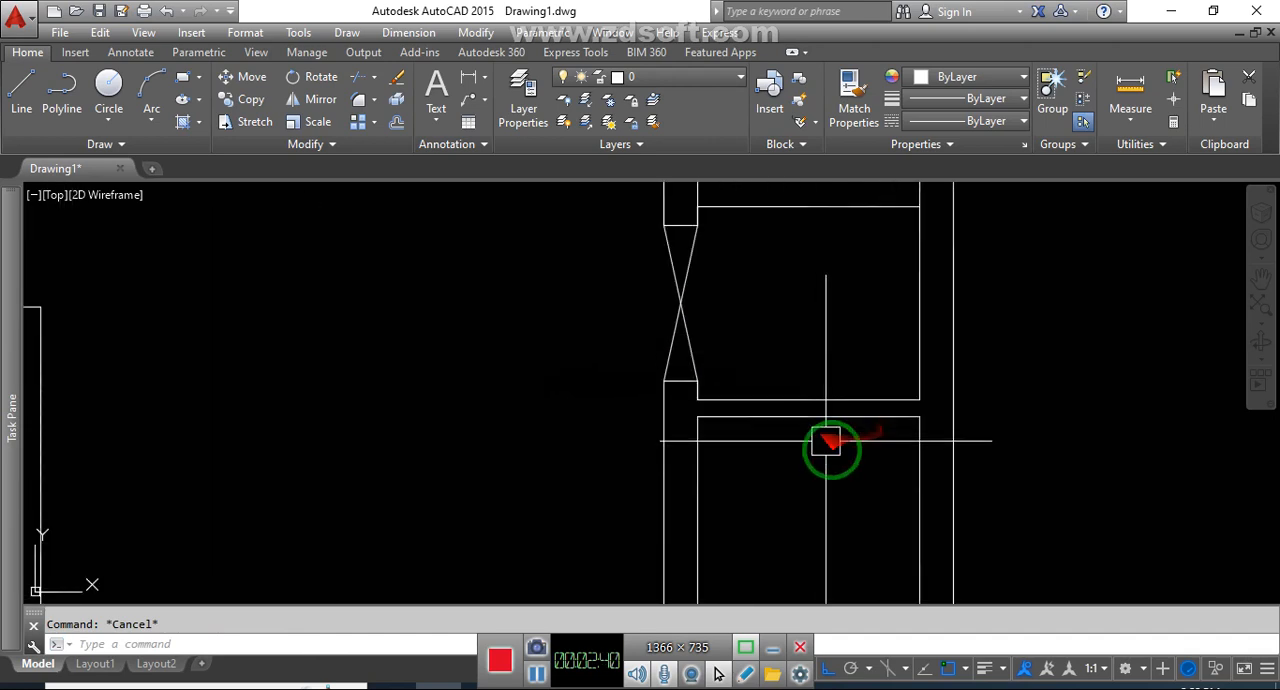
text(l)
key(Return)
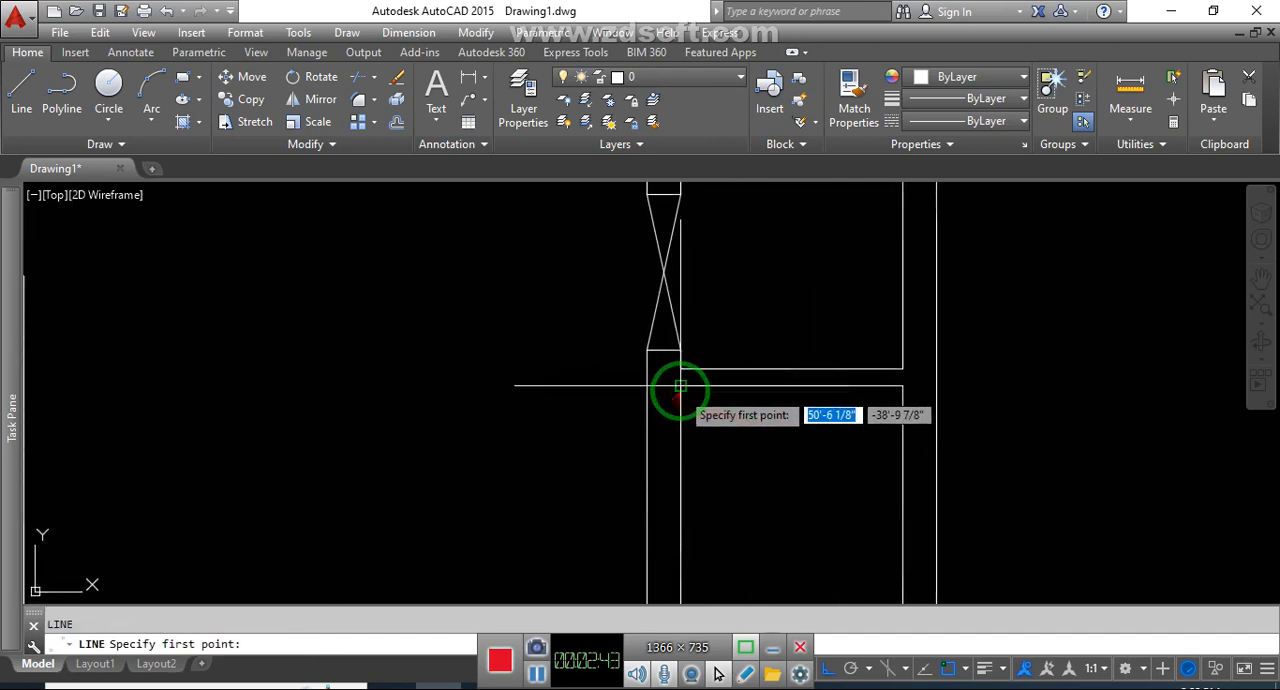
click(681, 394)
text(5)
key(Return)
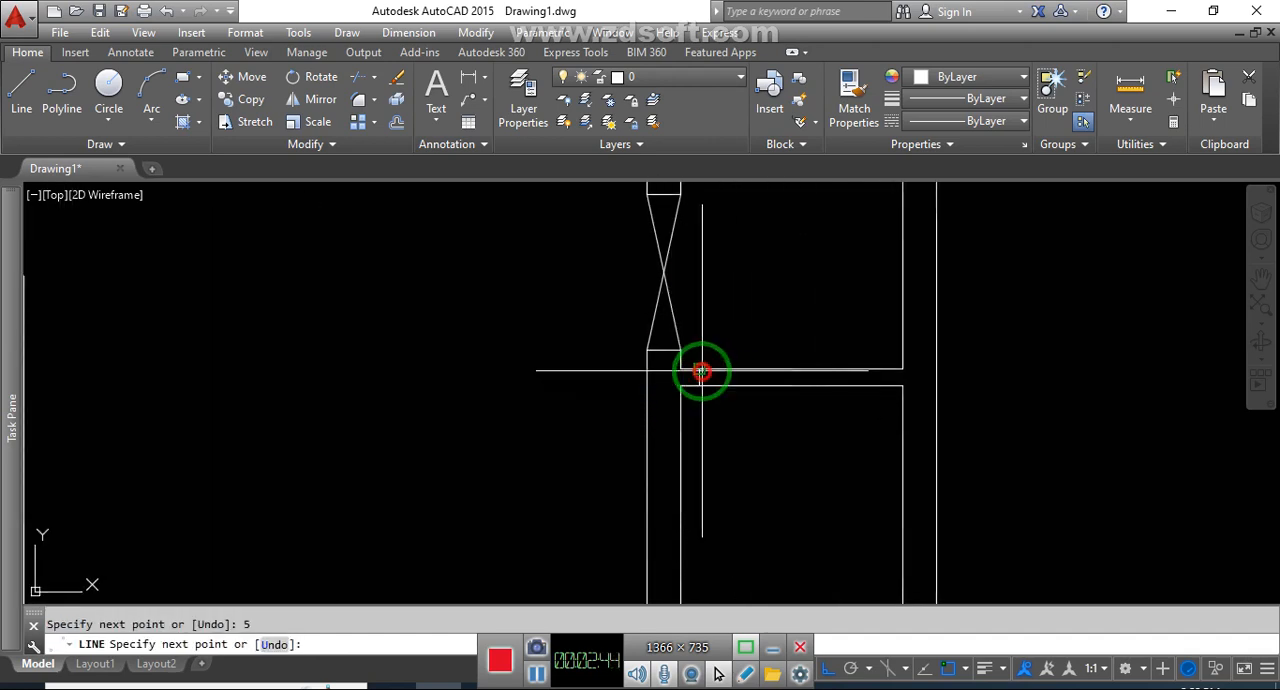
Offset the jamb line between the two small rooms 2.5' to the right
text(o)
key(Return)
text(2)
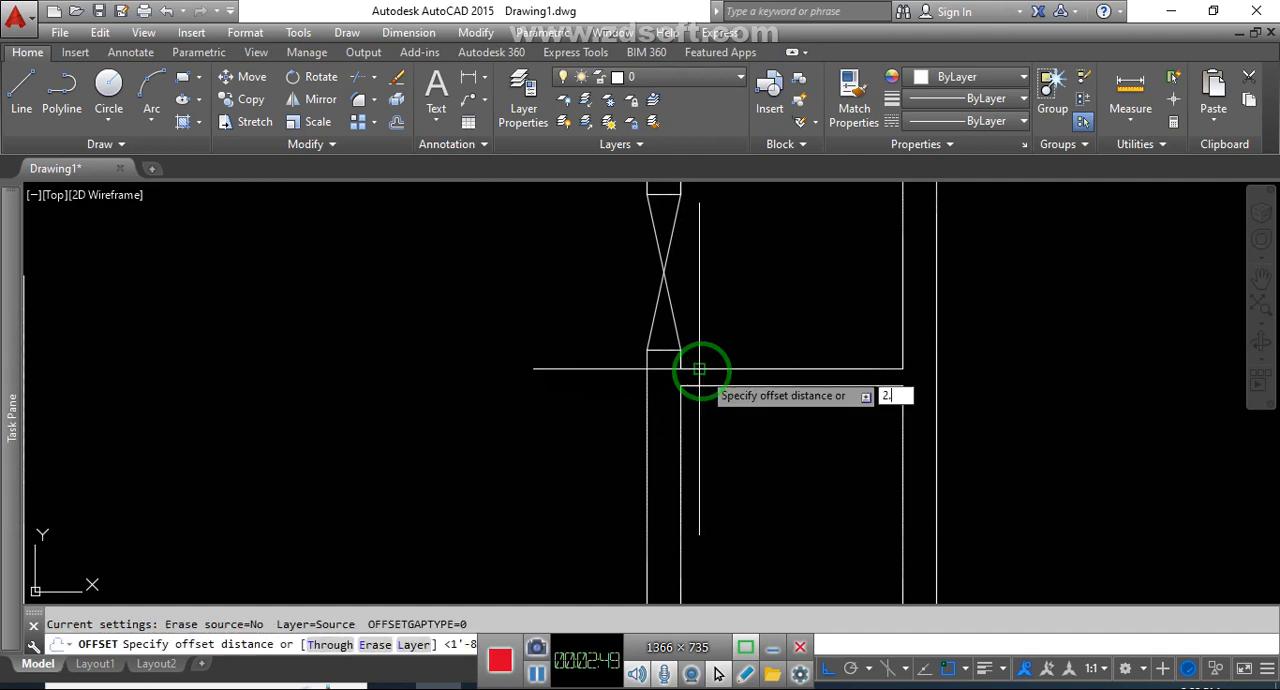
text(.5')
key(Return)
scroll(709, 380, up, 3)
click(697, 373)
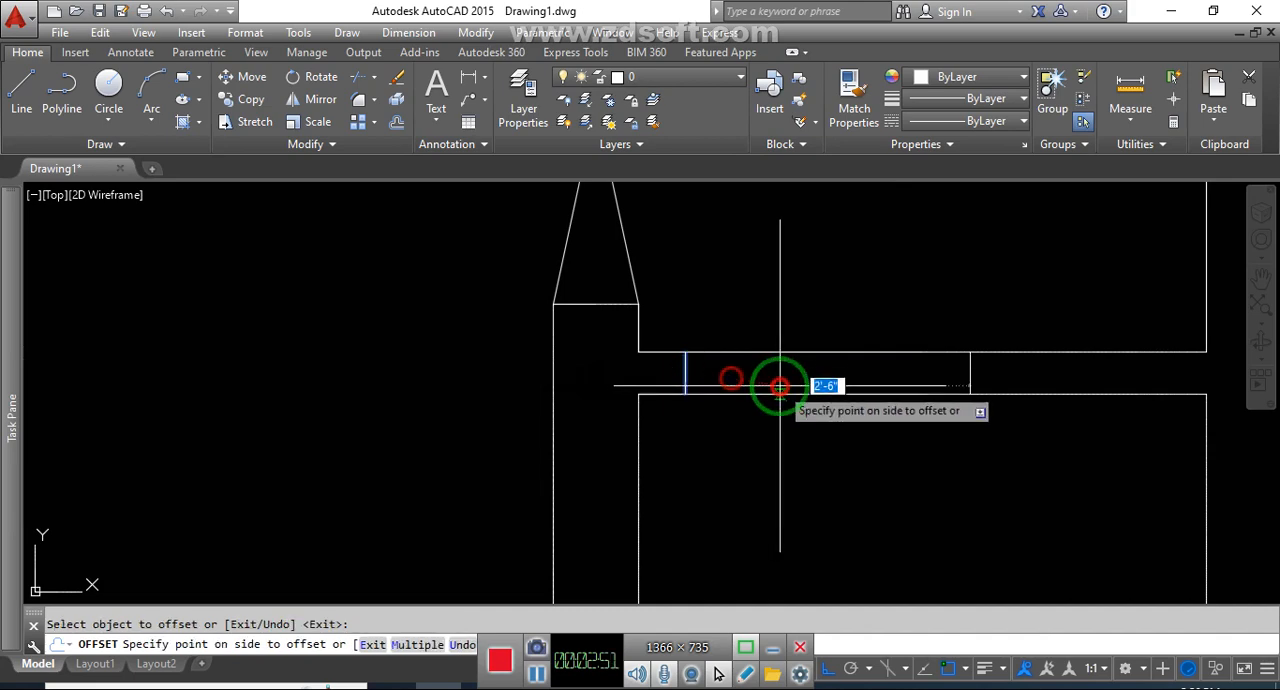
click(780, 386)
scroll(829, 436, down, 3)
key(Escape)
Trim both wall lines between the two jambs to open the wall between the two small right-hand rooms
text(tr)
key(Return)
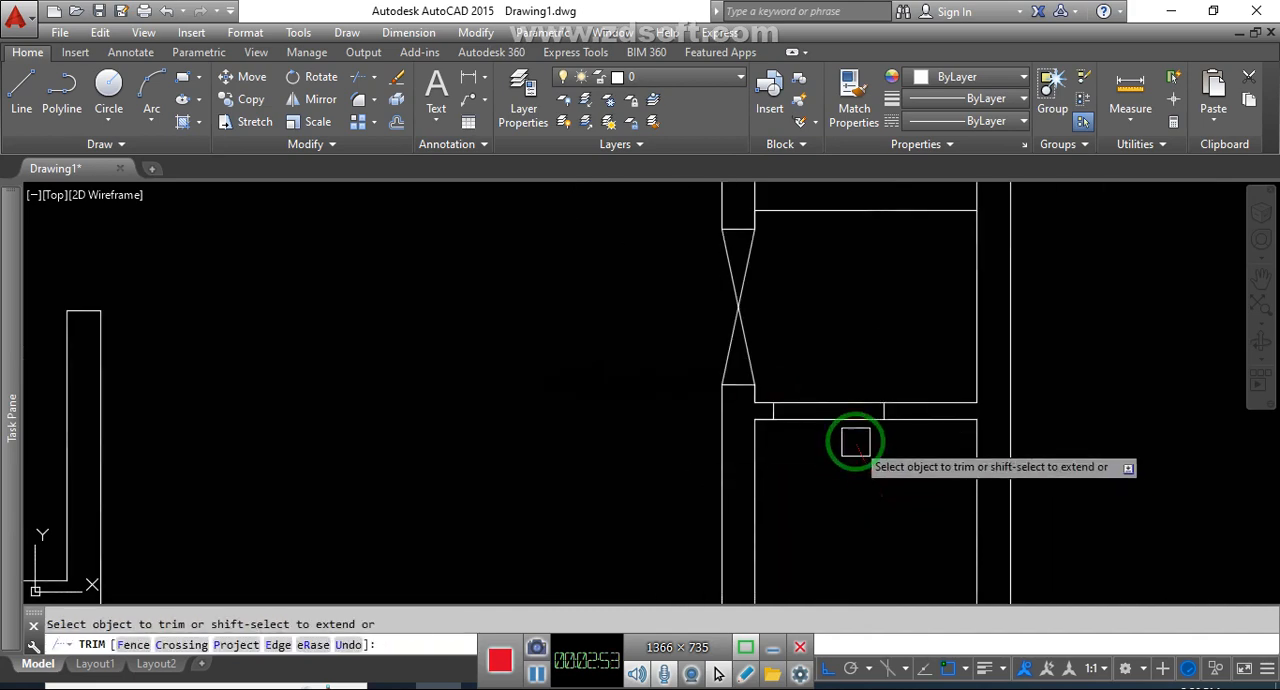
click(846, 410)
key(Escape)
scroll(886, 483, down, 2)
scroll(943, 436, down, 5)
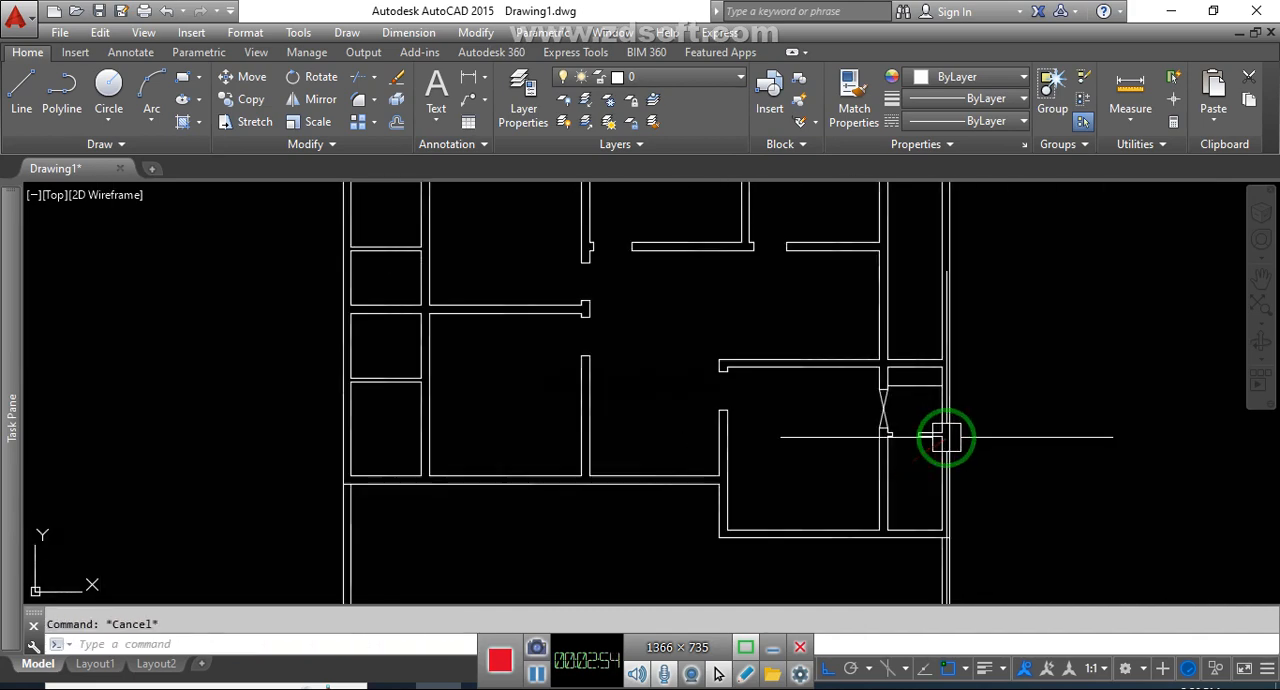
middle_drag(904, 493, 1081, 494)
middle_drag(848, 496, 957, 529)
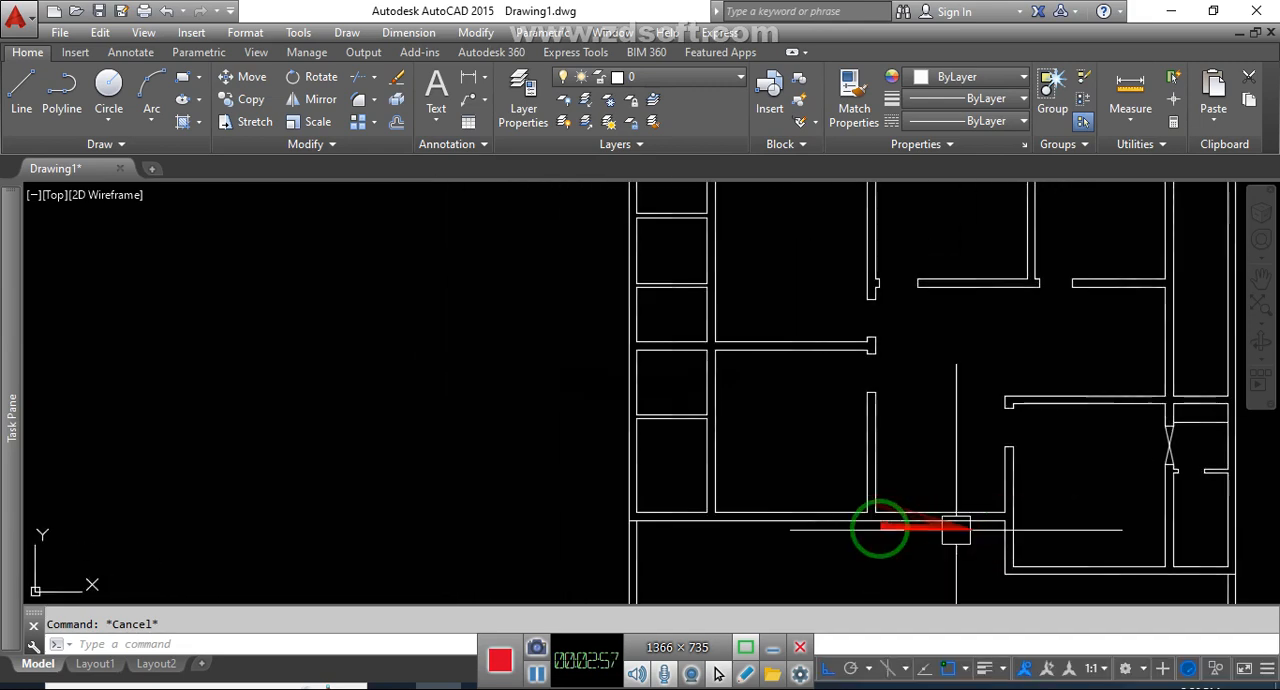
scroll(692, 369, up, 5)
text(l)
key(Return)
key(Escape)
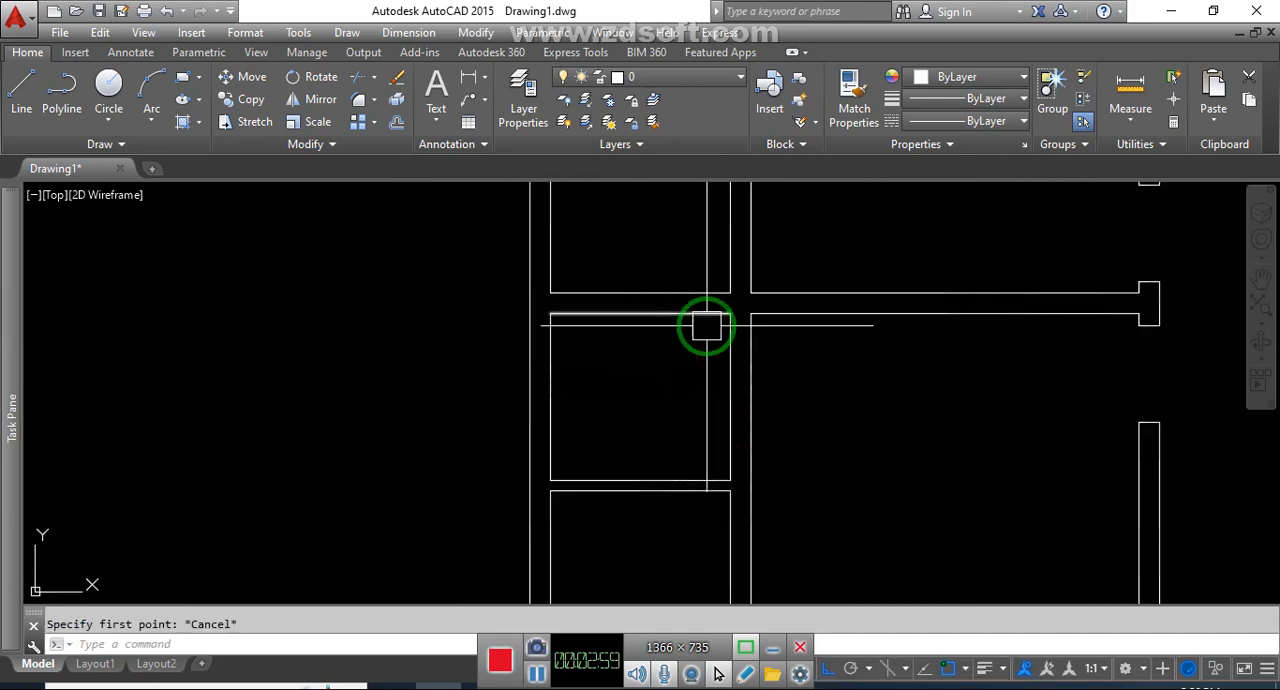
Try to offset the upper wall line of the left column's second room from the bottom 20" downward
text(o)
key(Return)
text(20)
key(Return)
click(684, 324)
click(683, 352)
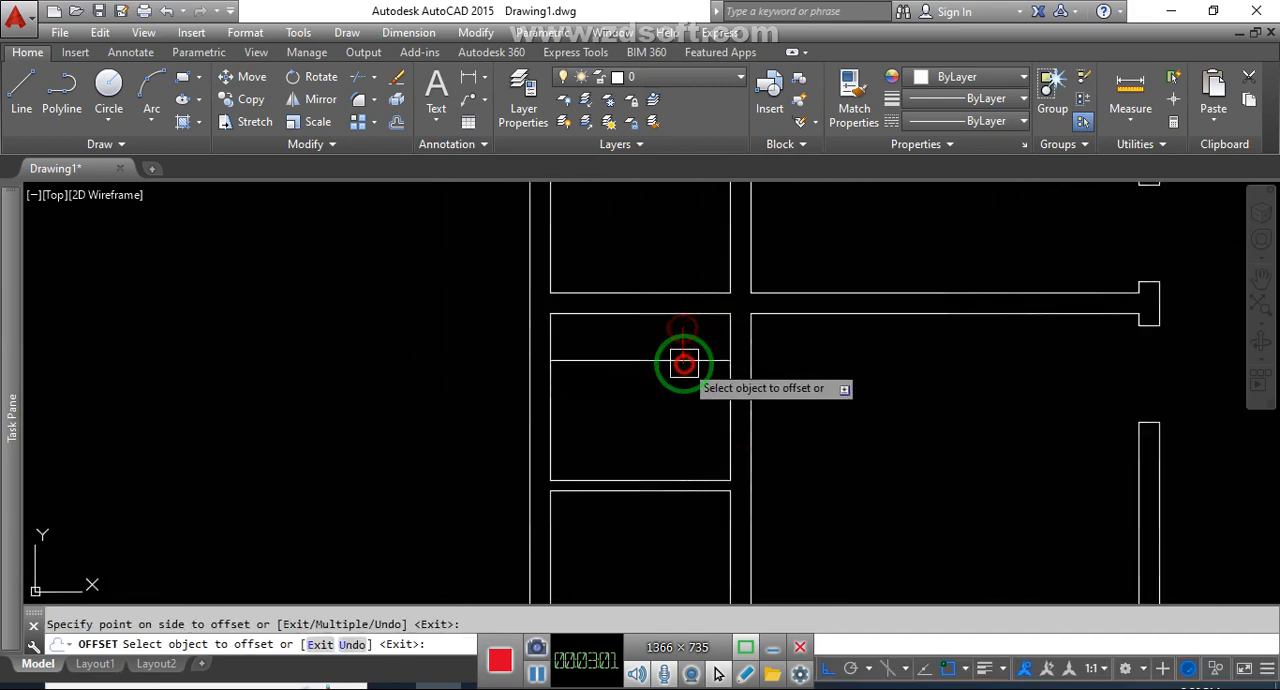
key(Escape)
click(688, 365)
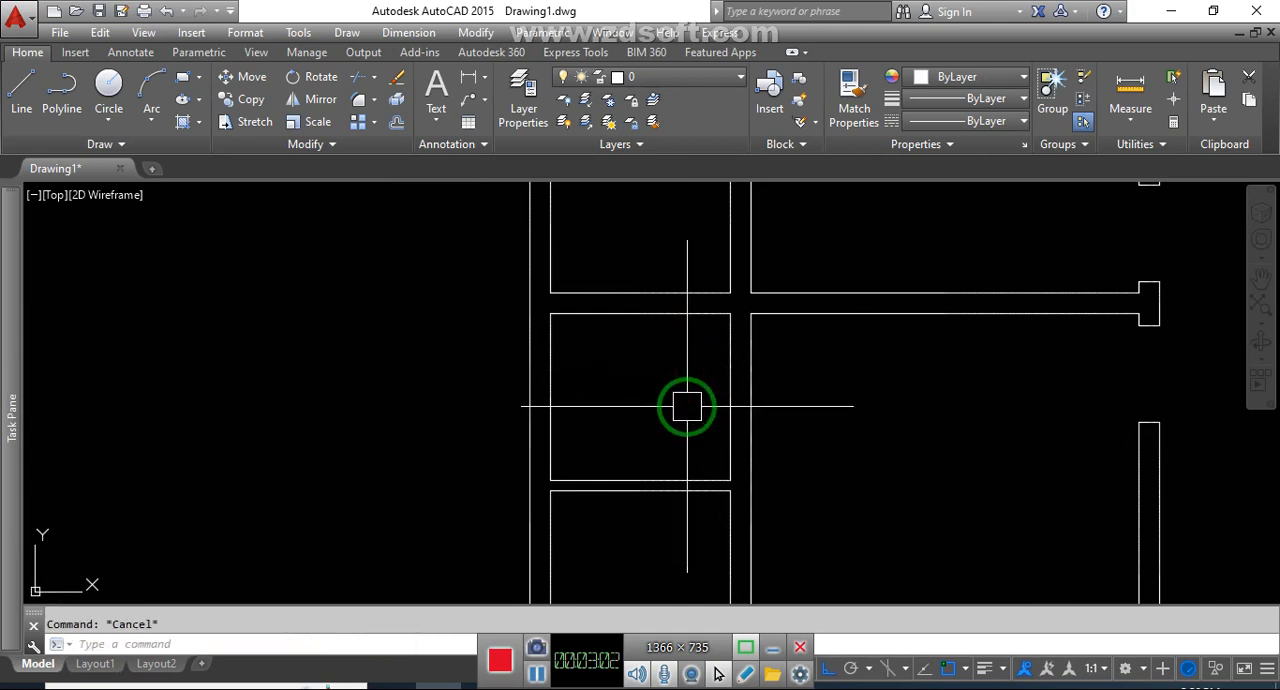
Offset the left wall line of the left column's second room from the bottom 20" to the right
text(o)
key(Return)
text(20)
key(Return)
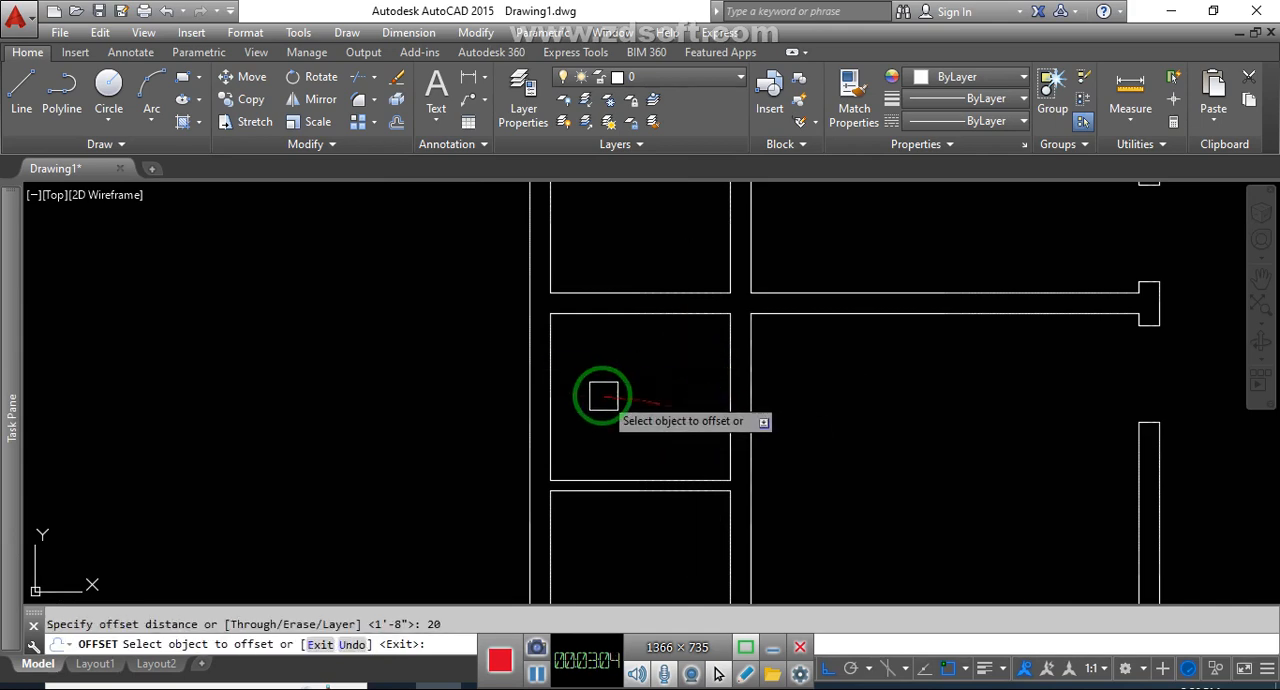
click(552, 392)
click(644, 395)
key(Escape)
Draw a diagonal line across the 20" strip, from the offset line's upper end to the room's lower-left corner
text(l)
key(Return)
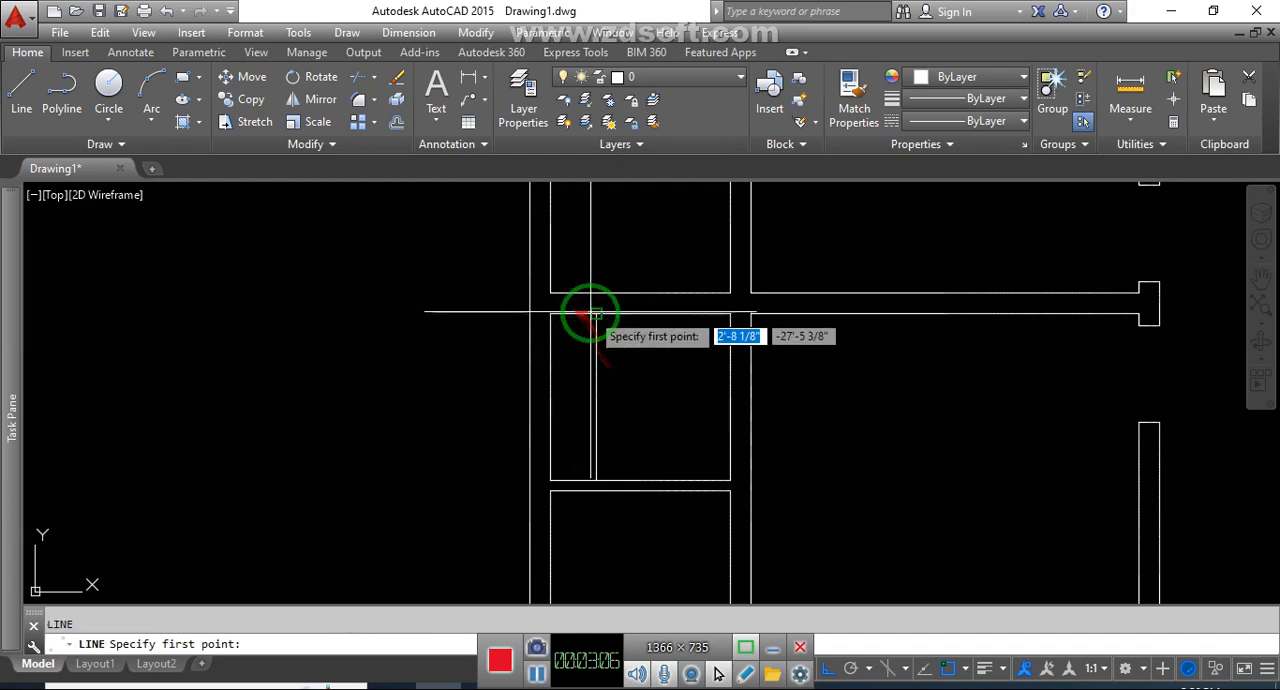
click(596, 314)
click(551, 480)
key(Escape)
Draw a diagonal line across the narrow strip along the small right-hand room's upper wall, from its upper-left to its lower-right corner
scroll(564, 466, down, 5)
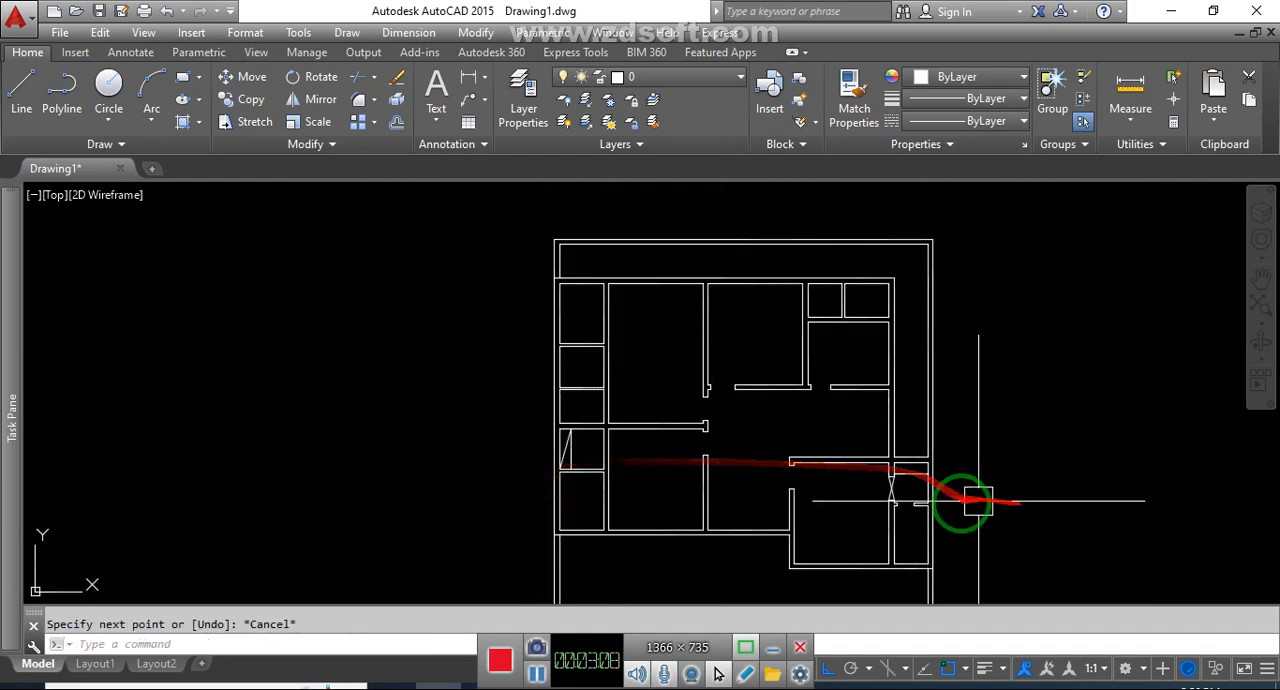
scroll(836, 402, up, 4)
text(l)
key(Return)
click(840, 411)
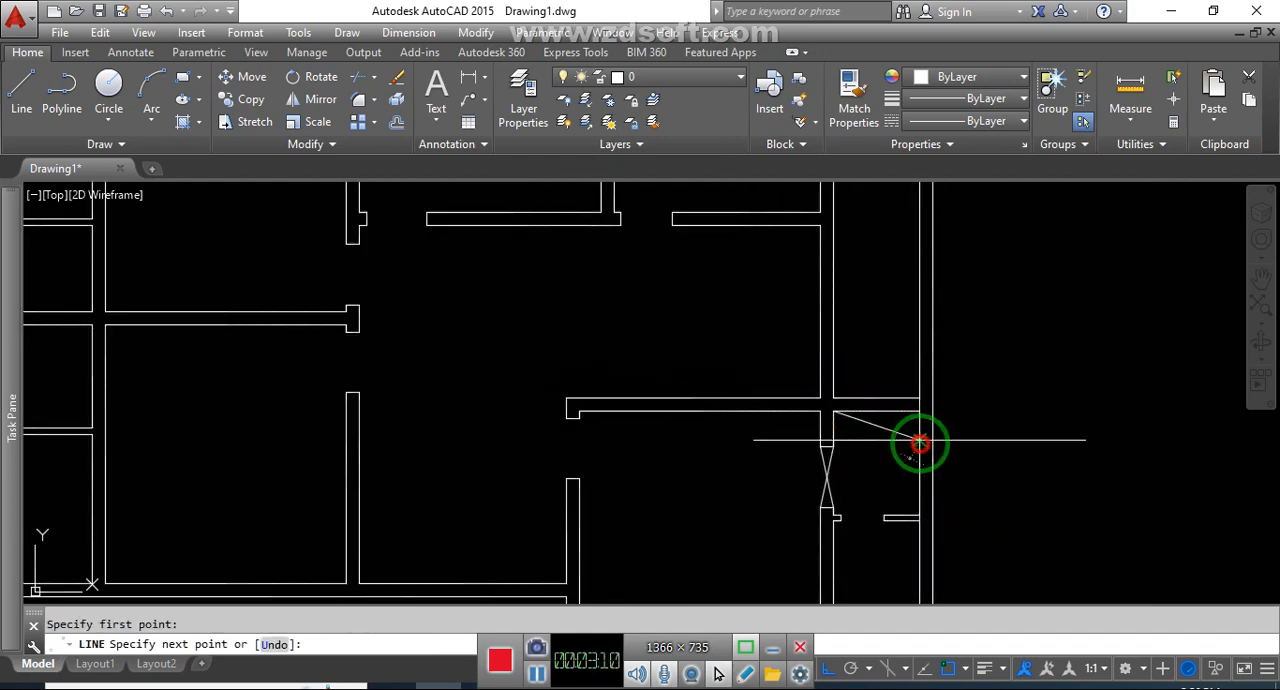
key(Escape)
Draw jamb lines across the right wall of the left room with the 20" strip, 5" from its upper and lower corners
scroll(734, 457, down, 5)
scroll(606, 391, up, 6)
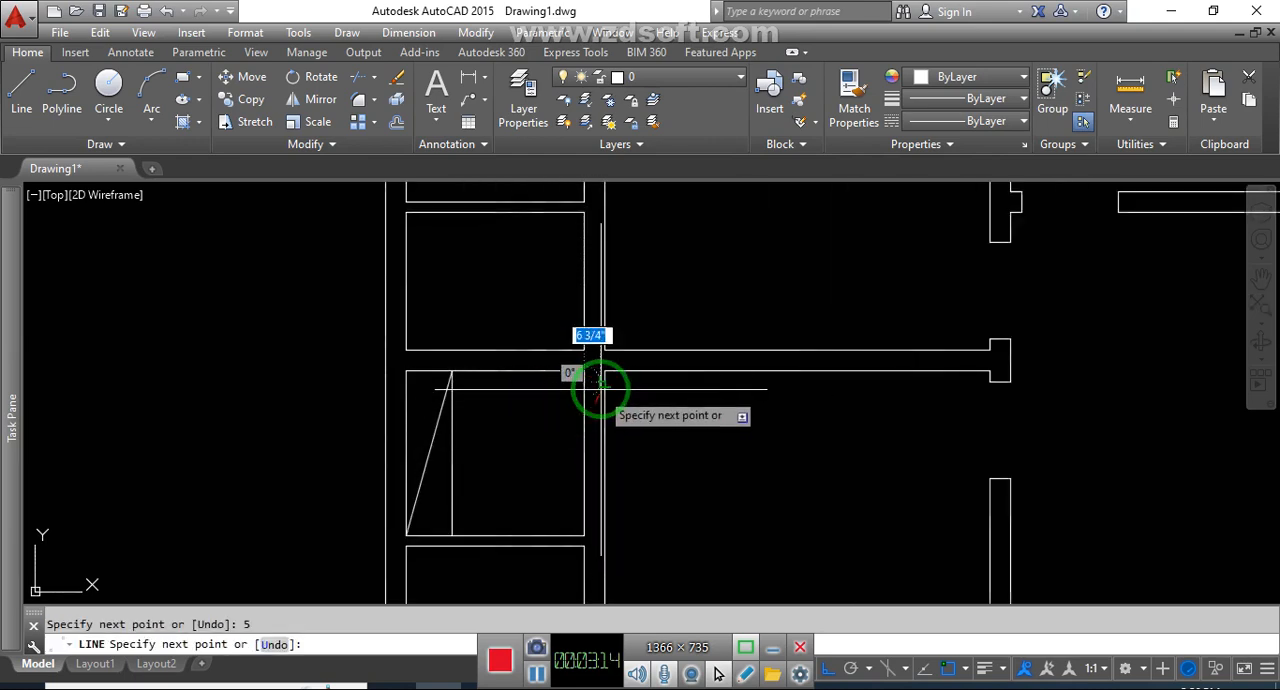
key(Escape)
middle_drag(645, 478, 660, 437)
text(l)
key(Return)
click(599, 494)
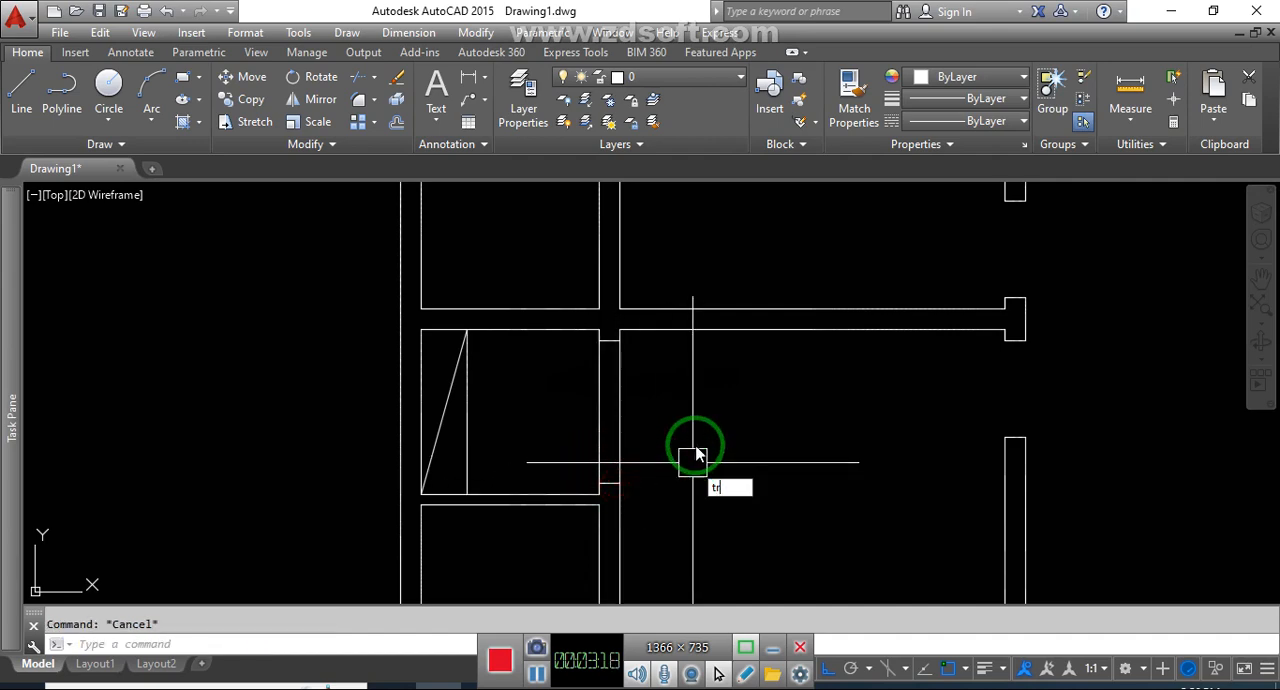
Trim both wall lines between the two jambs to open the right wall of the room with the 20" strip
key(Return)
key(Return)
click(697, 435)
click(580, 414)
key(Escape)
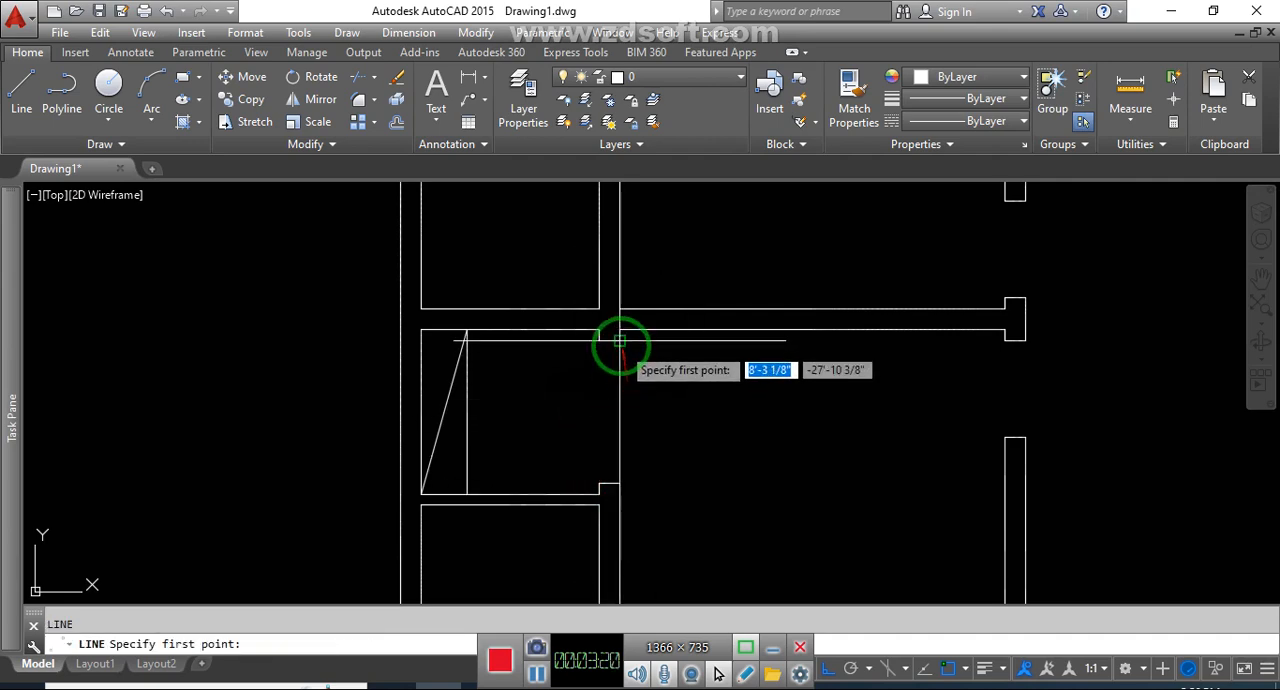
Draw two crossing diagonal lines between the opposite corners of the new opening in that room's right wall
key(Return)
click(620, 484)
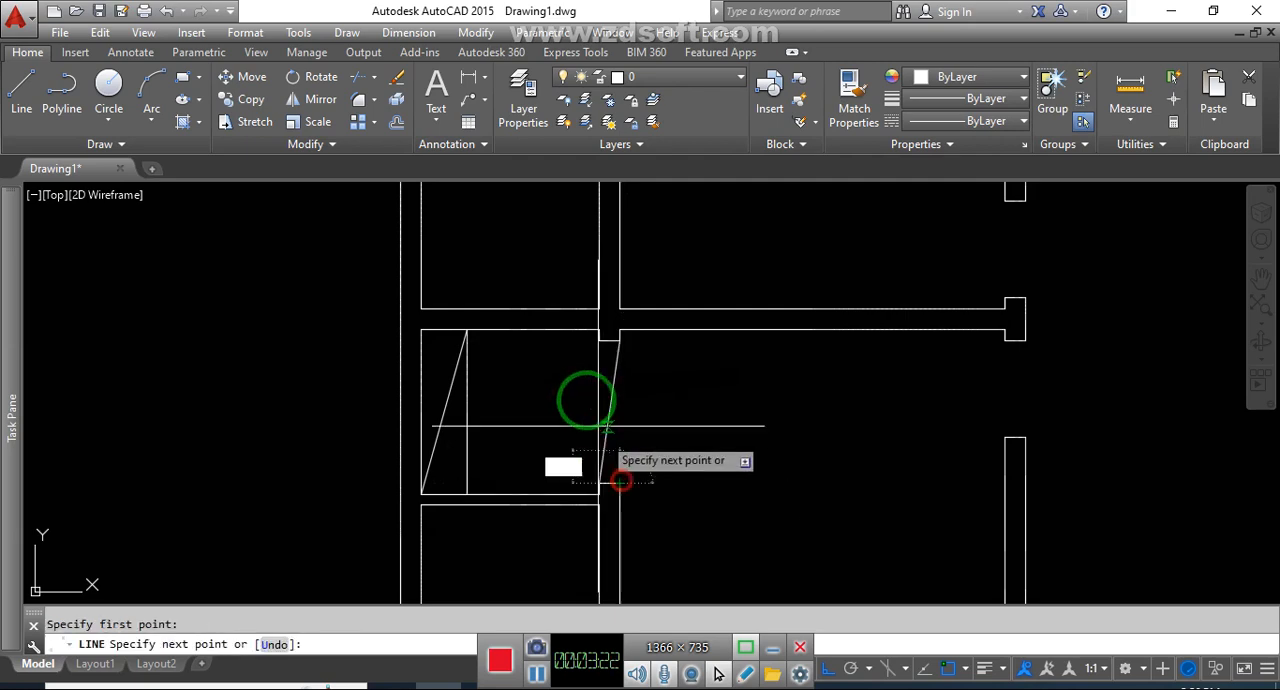
key(Escape)
Draw a jamb line across the wall between the two lowest left-column rooms, just left of the lower room's upper-right corner
scroll(677, 367, down, 4)
middle_drag(723, 449, 723, 385)
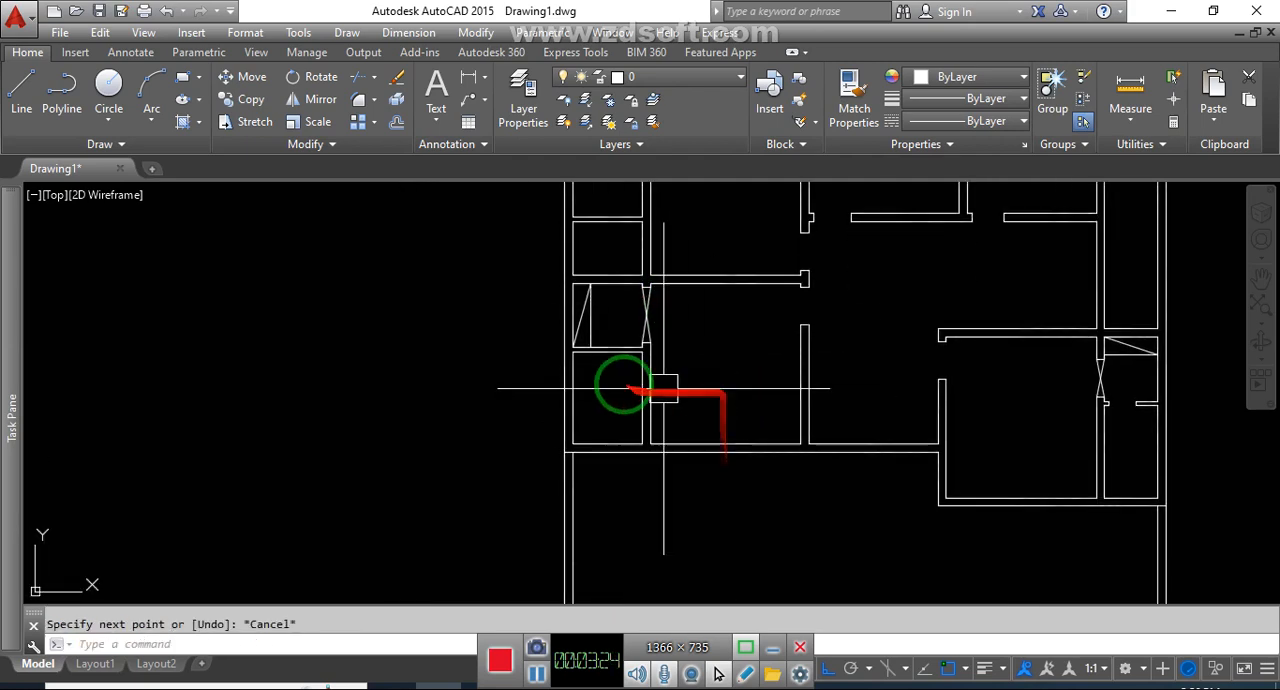
scroll(630, 350, up, 4)
scroll(656, 392, up, 2)
key(Return)
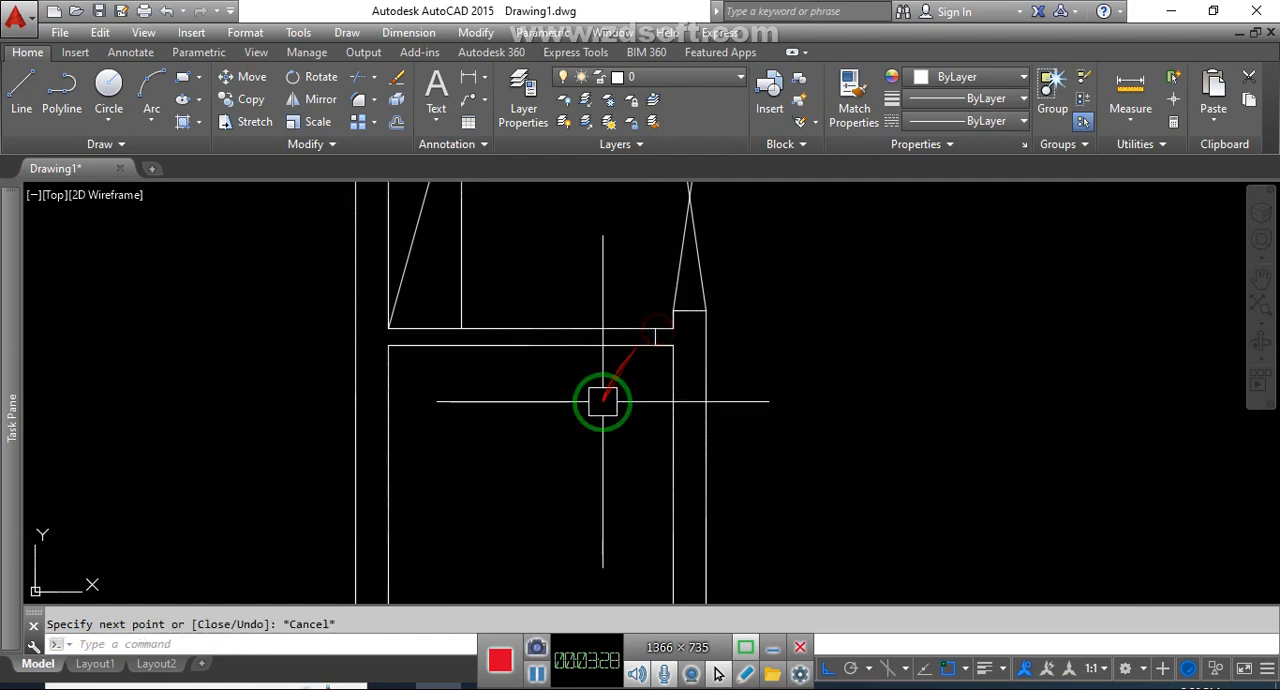
Offset the jamb line between the two lowest left-column rooms 30" to the left
text(o)
key(Return)
text(30)
key(Return)
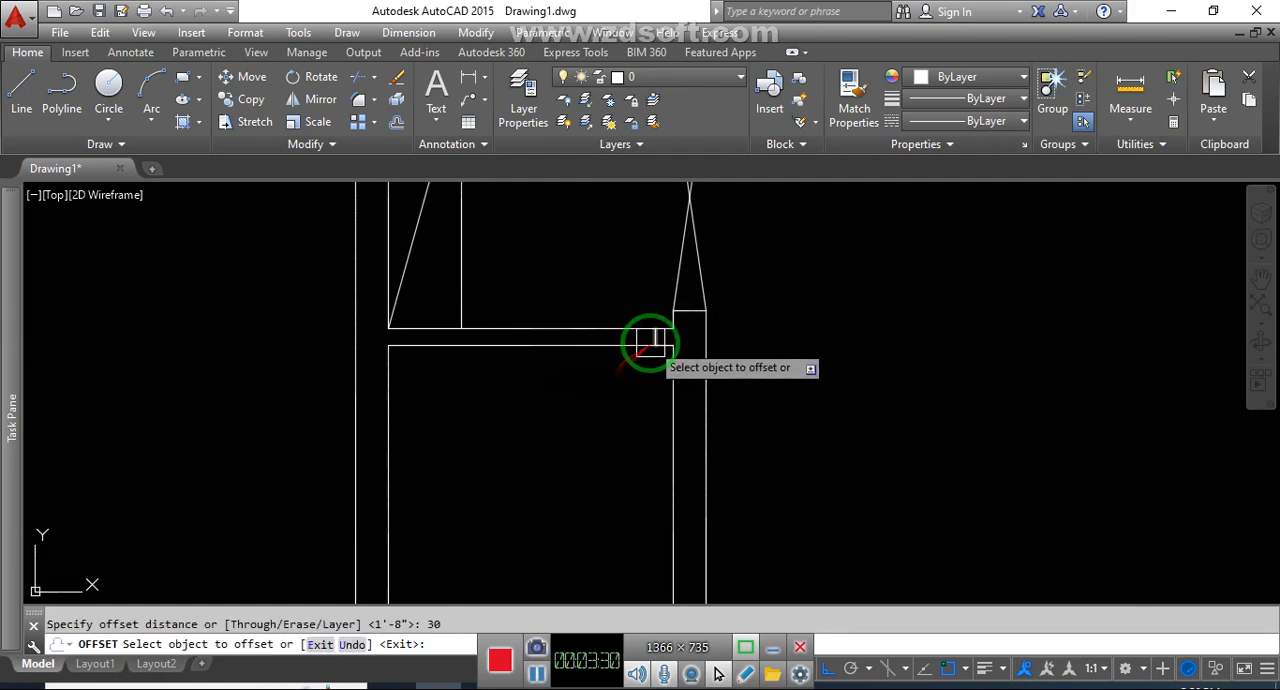
click(657, 340)
click(592, 378)
key(Escape)
Trim both wall lines between the jambs to open the wall between the two lowest left-column rooms
key(Return)
click(603, 353)
click(603, 334)
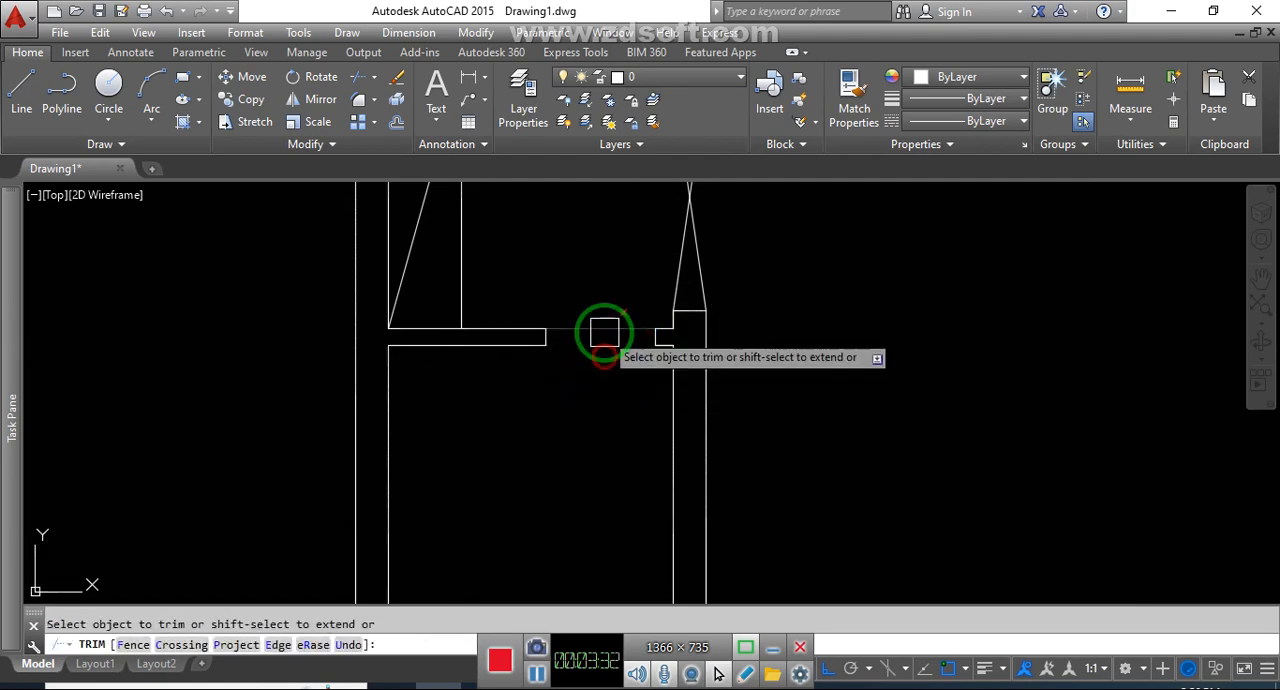
key(Escape)
Remove the inner right wall line of the left column's middle space and extend its upper and lower lines to the outer wall line
scroll(608, 411, down, 6)
scroll(625, 352, up, 6)
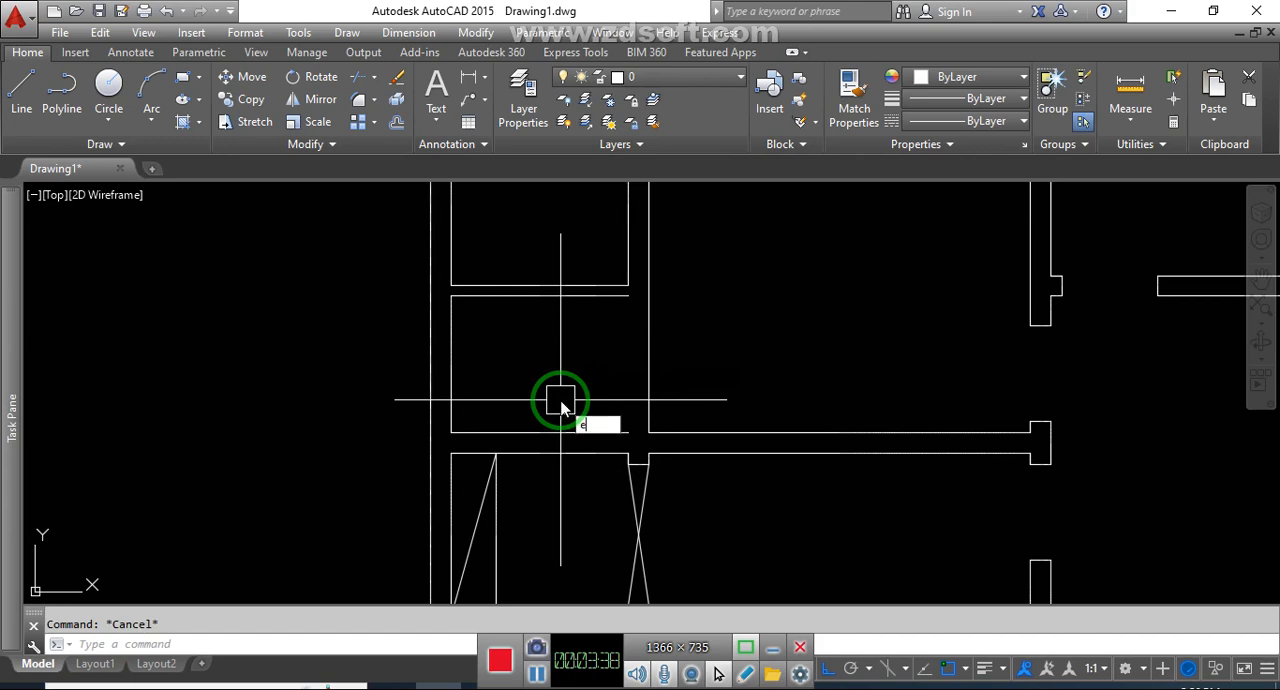
key(Return)
click(605, 300)
click(596, 420)
key(Escape)
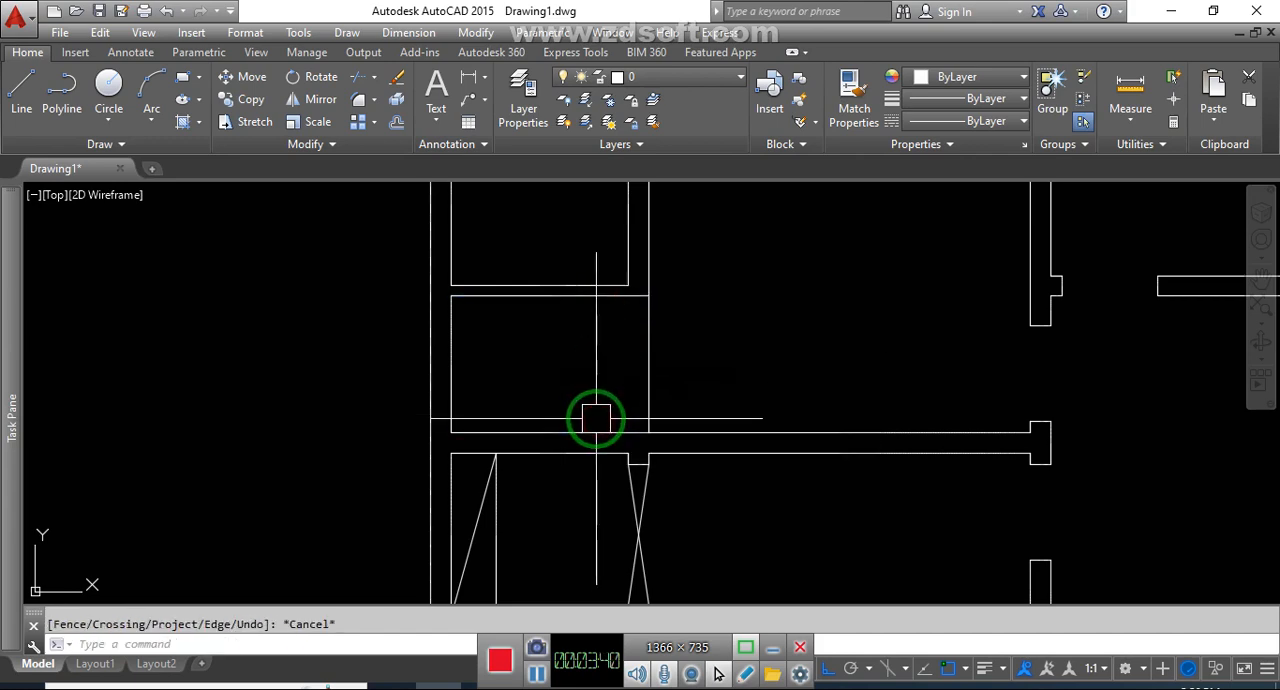
Draw a diagonal line across the left column's middle space, from its upper-right to its lower-left corner
text(l)
key(Return)
click(648, 297)
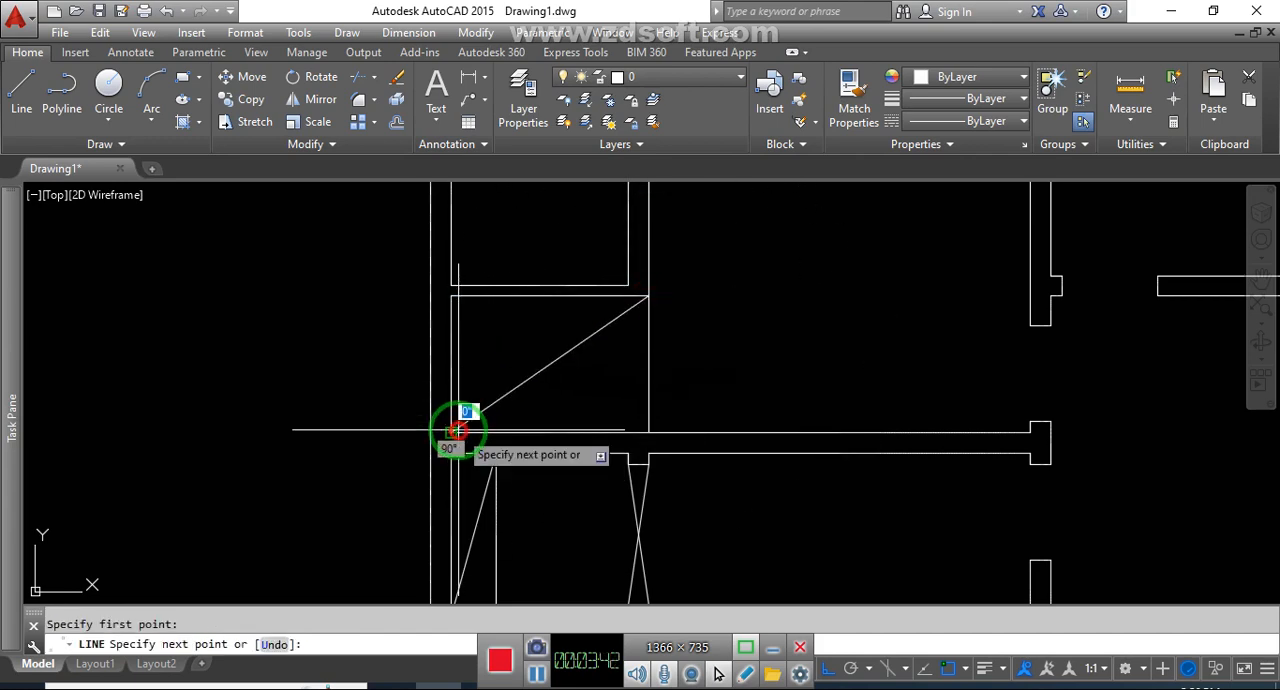
click(452, 431)
key(Escape)
Draw jamb lines across the right wall of the room above the diagonal space, 5" from its lower and upper corners
middle_drag(641, 320, 668, 503)
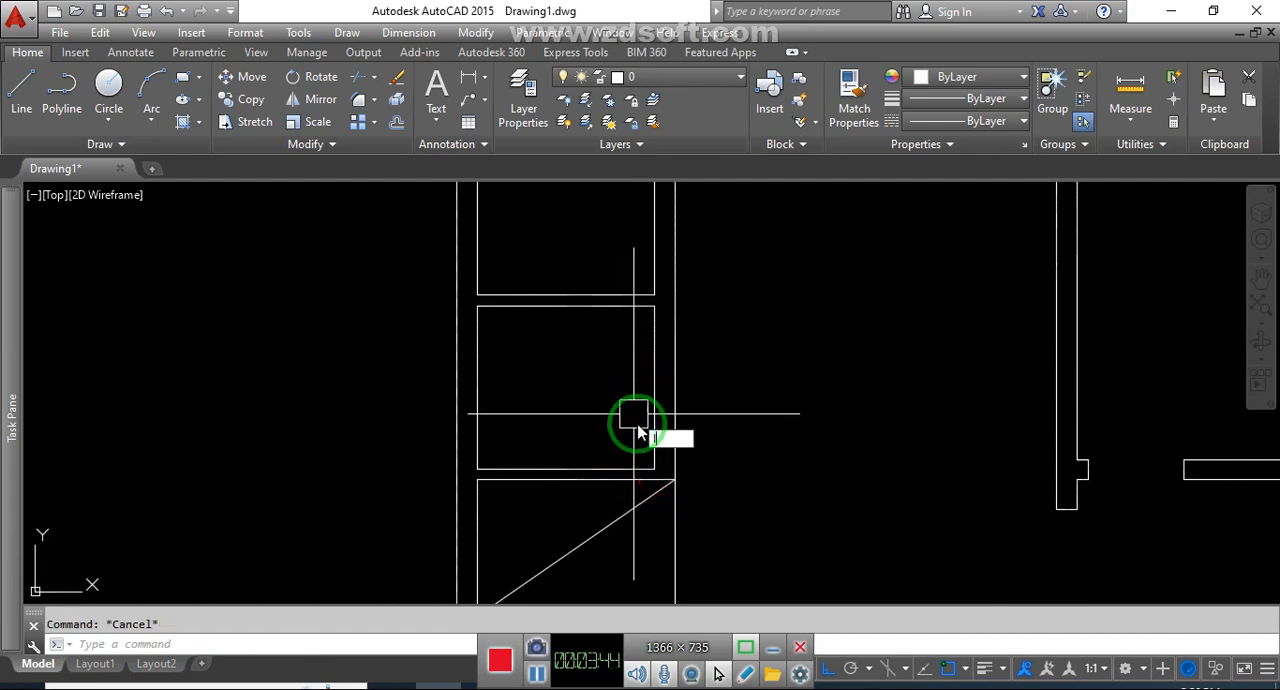
text(l)
key(Return)
click(655, 468)
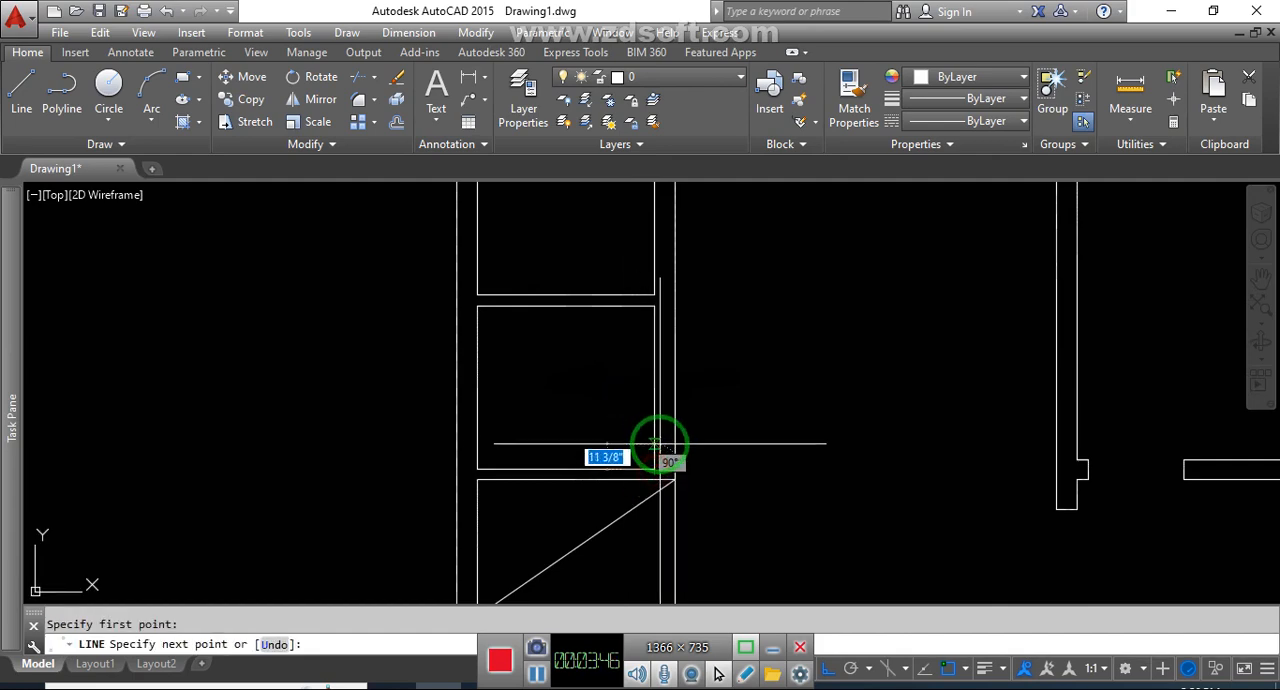
text(5)
key(Return)
key(Escape)
key(Return)
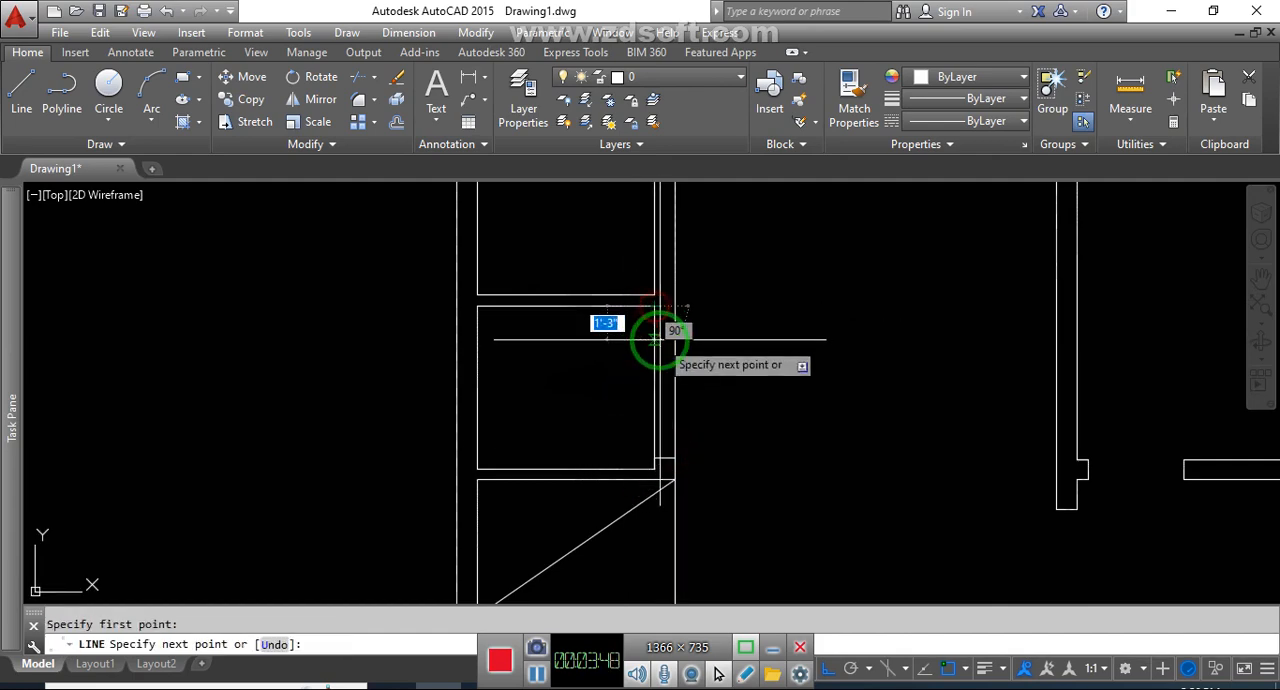
click(675, 318)
key(Escape)
Trim both wall lines between the two jambs to open the right wall of the room above the diagonal space
text(tr)
key(Return)
key(Return)
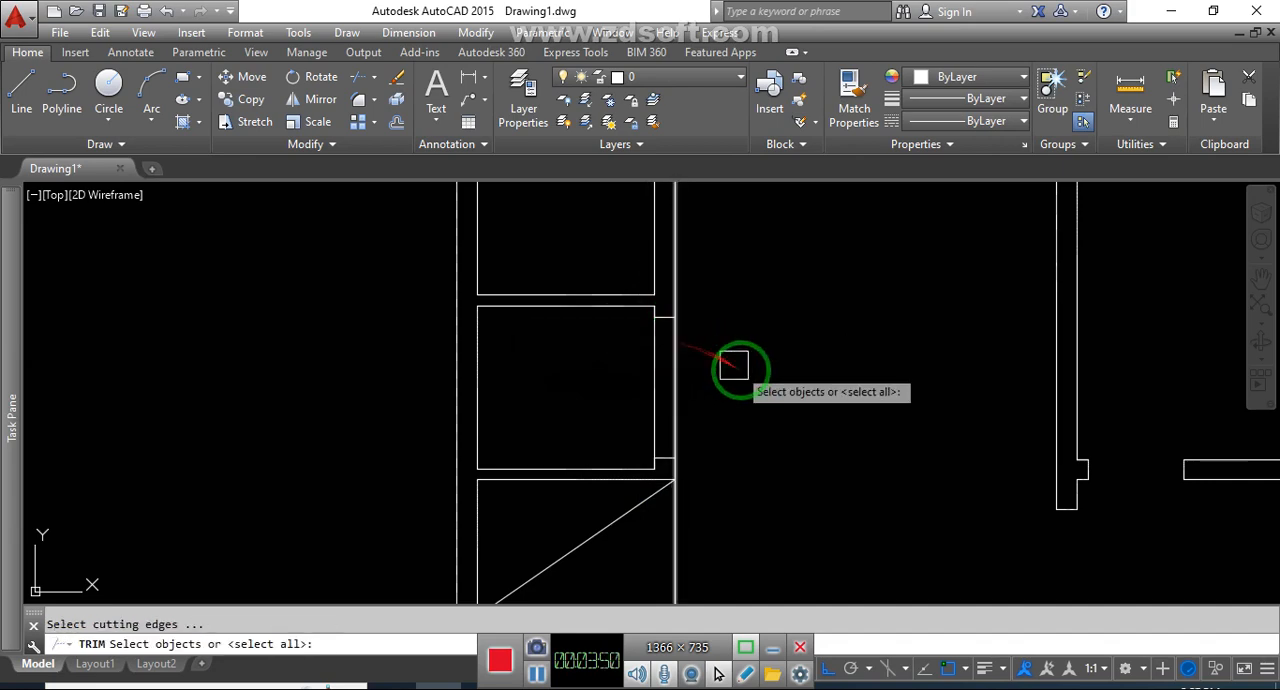
click(739, 384)
click(638, 383)
key(Escape)
Draw a jamb line across the wall between the two uppermost left-column rooms, 5" left of its right corner
middle_drag(644, 352, 669, 422)
text(l)
key(Return)
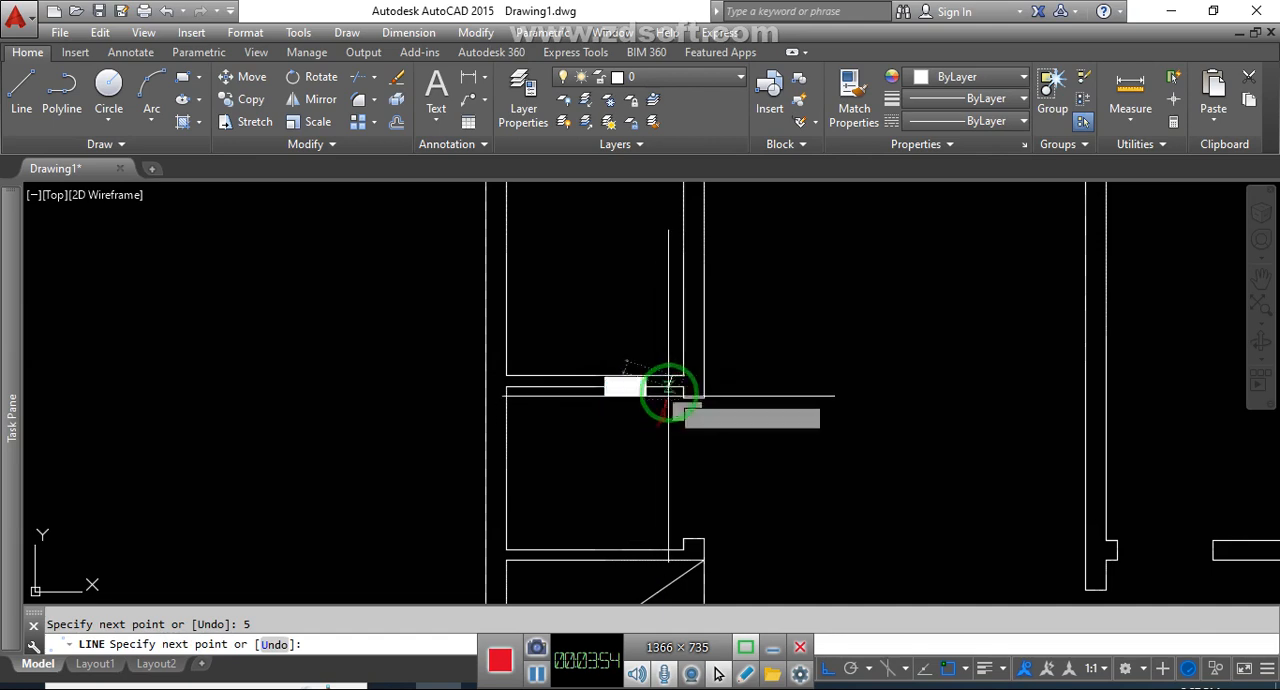
key(Return)
key(Escape)
Offset the jamb line between the two uppermost left-column rooms 2'-6" to the left
text(o)
key(Return)
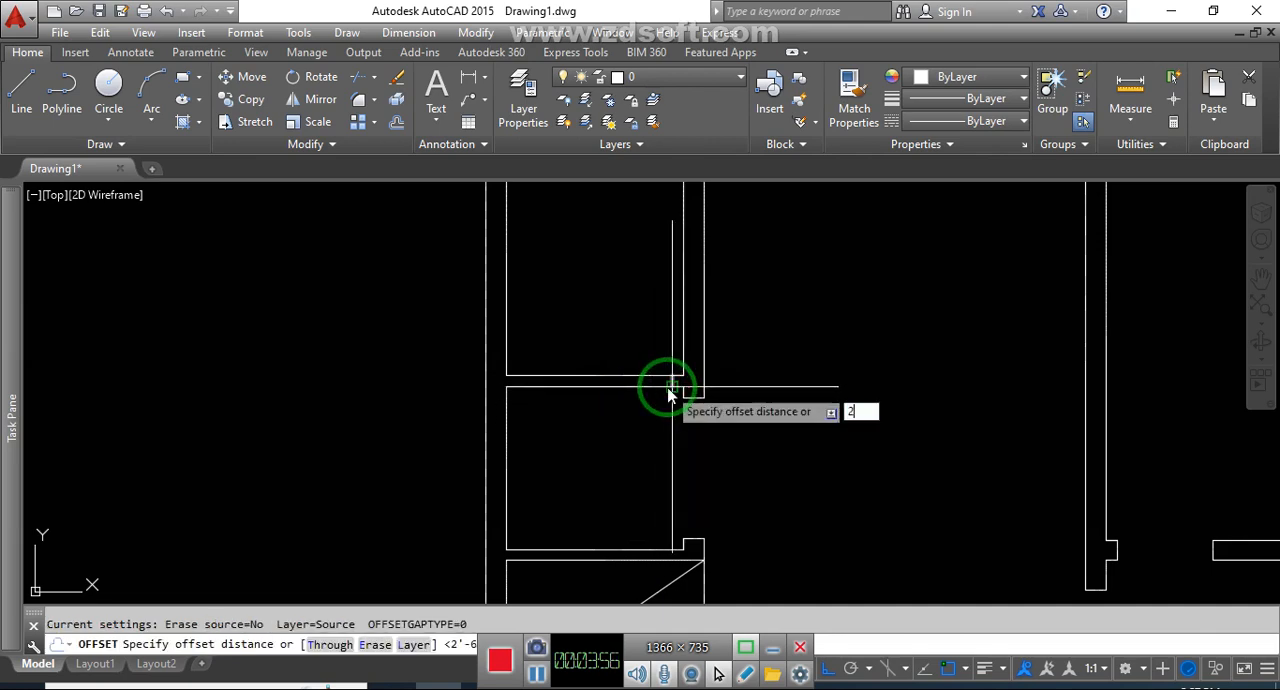
key(Return)
scroll(652, 393, up, 2)
click(598, 413)
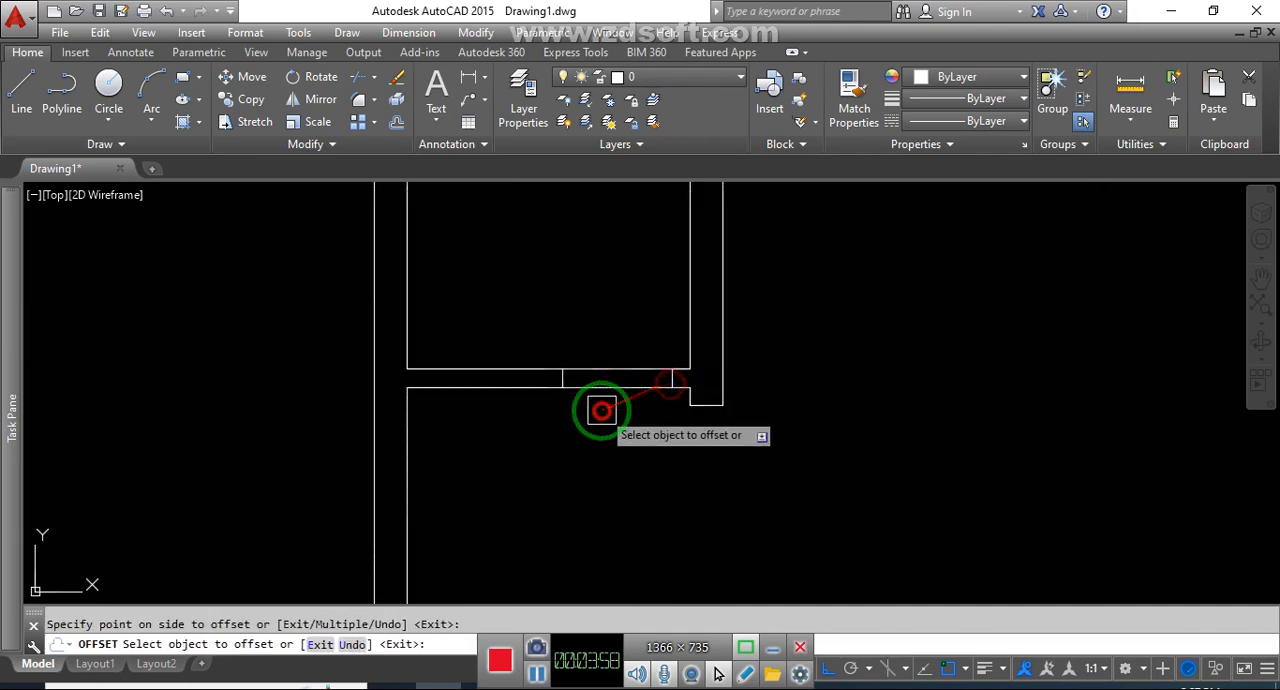
key(Escape)
Trim both wall lines between the jambs to open the wall between the two uppermost left-column rooms
key(Return)
key(Return)
click(626, 388)
click(626, 368)
key(Escape)
Draw two crossing diagonal lines between the opposite corners of the right wall opening of the left column's second room from the top
scroll(630, 400, down, 5)
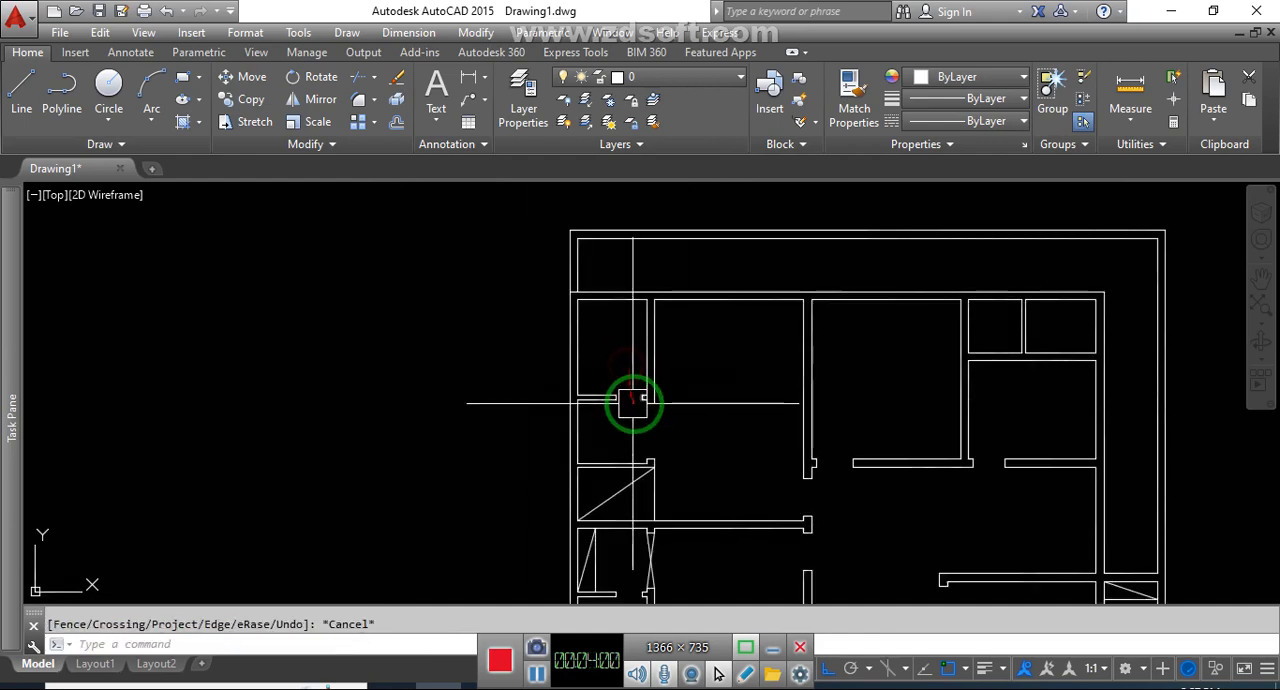
middle_drag(705, 415, 624, 364)
scroll(687, 343, down, 2)
middle_drag(819, 480, 769, 454)
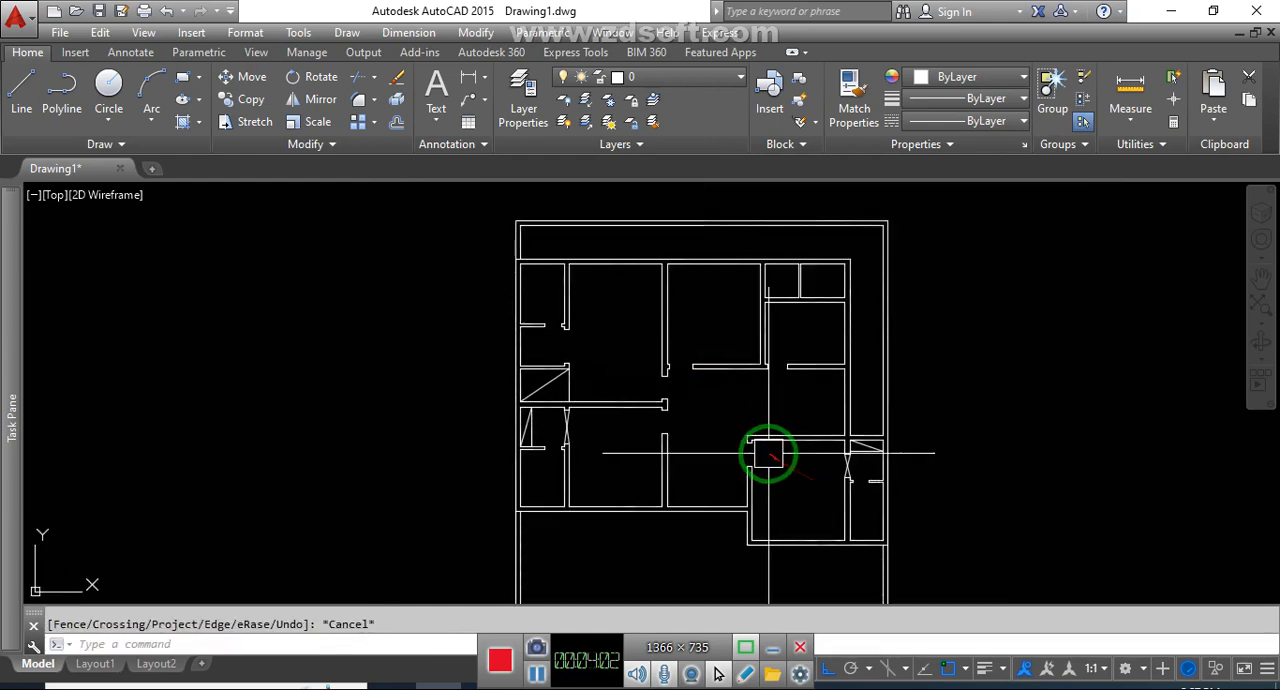
scroll(500, 323, up, 4)
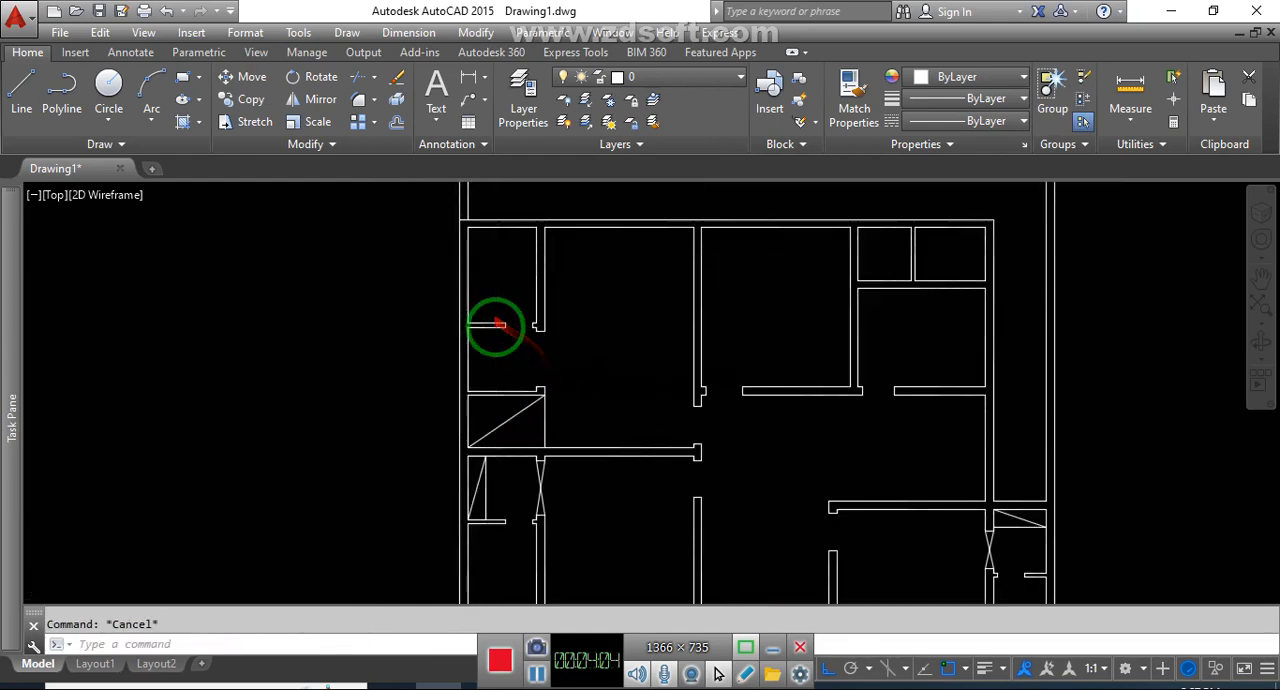
scroll(519, 338, up, 3)
key(l)
key(Return)
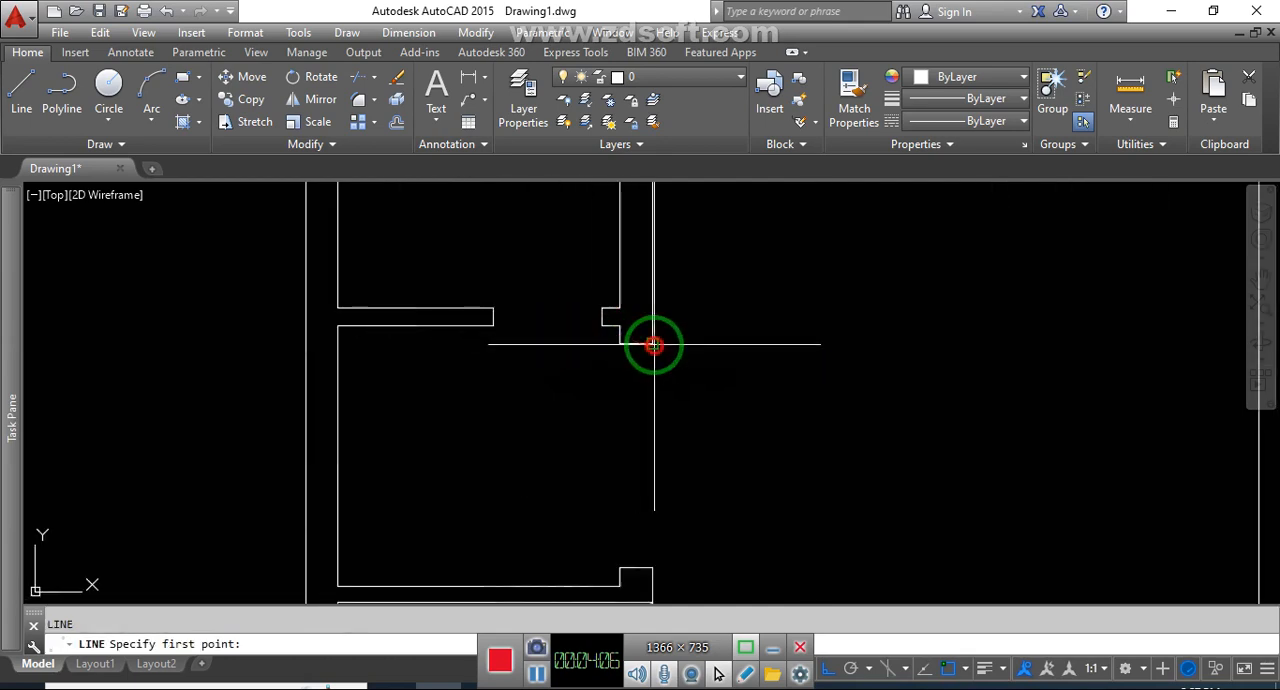
click(653, 344)
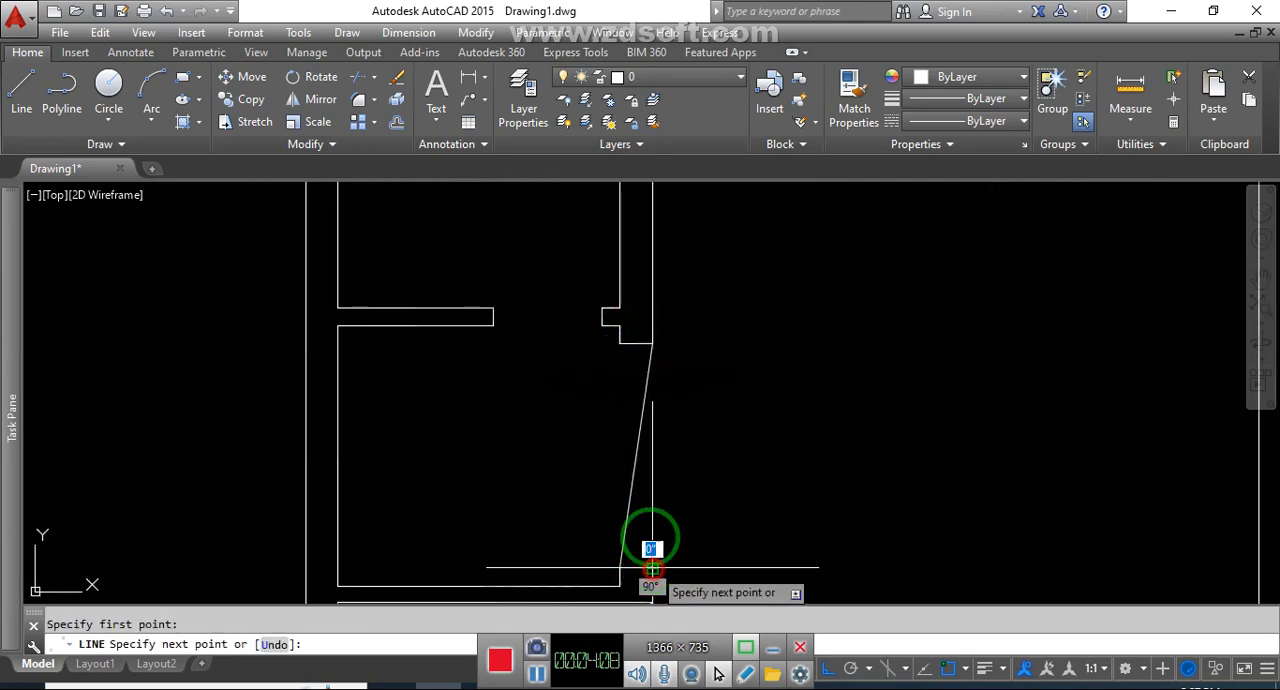
key(Escape)
scroll(834, 371, down, 8)
scroll(836, 341, up, 4)
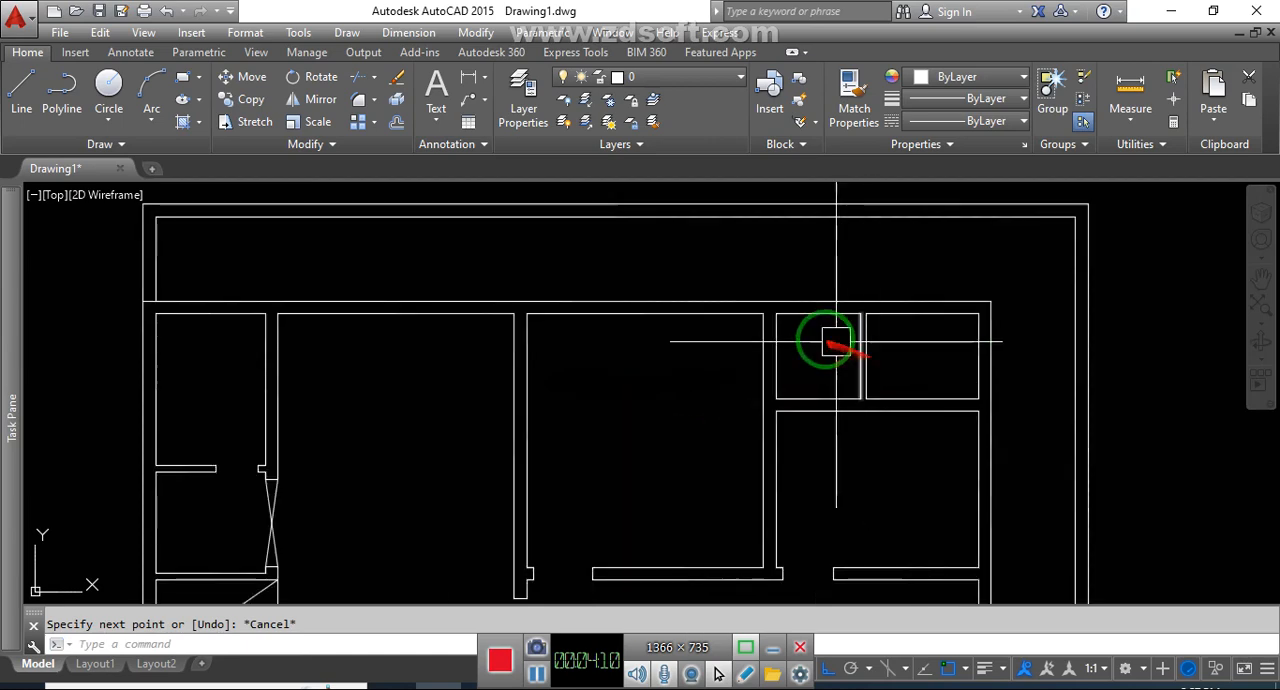
scroll(830, 345, up, 2)
key(Return)
key(Escape)
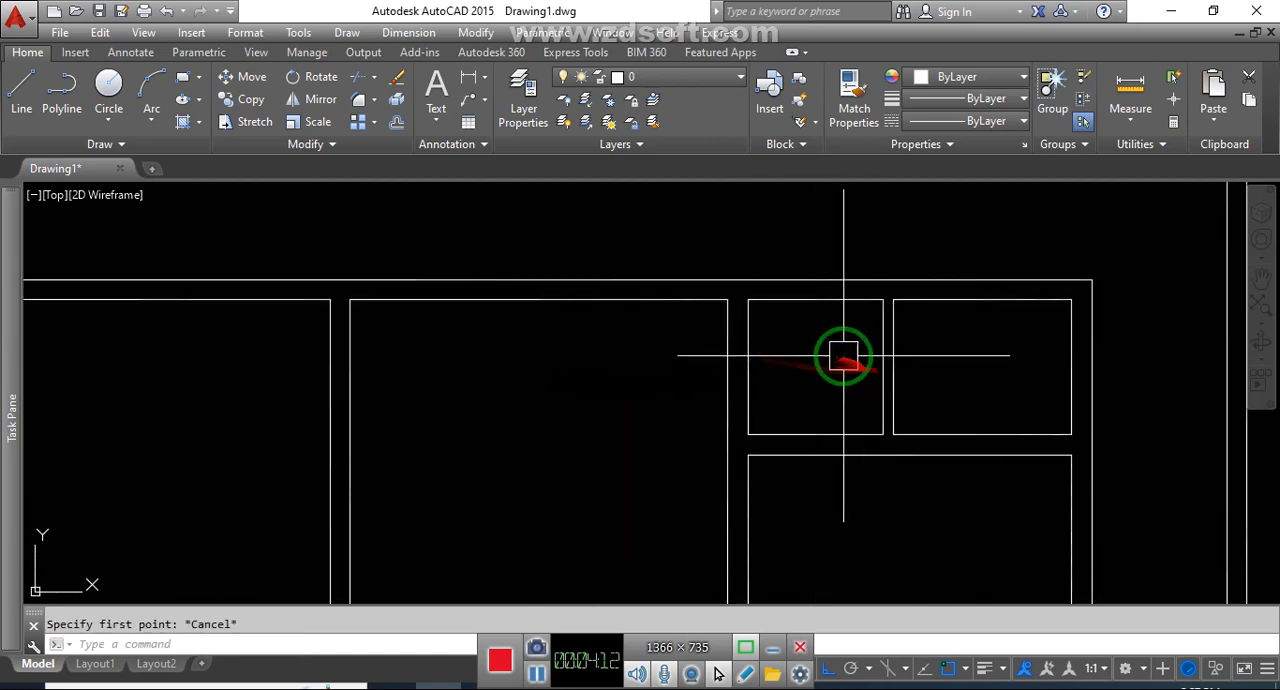
Offset the upper wall line of the left small room in the upper-right pair downward at the current distance
text(o)
key(Return)
Draw a jamb line across the left small room's left wall, 5" below the offset line
key(Return)
click(835, 349)
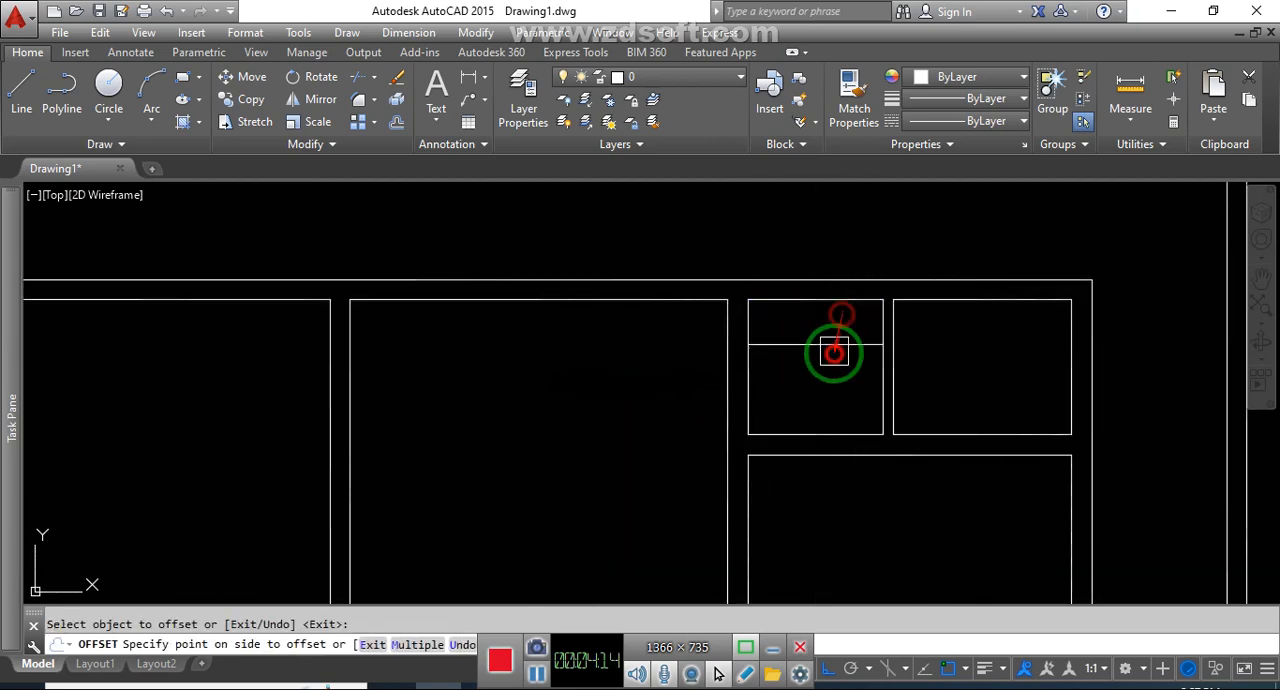
text(l)
key(Return)
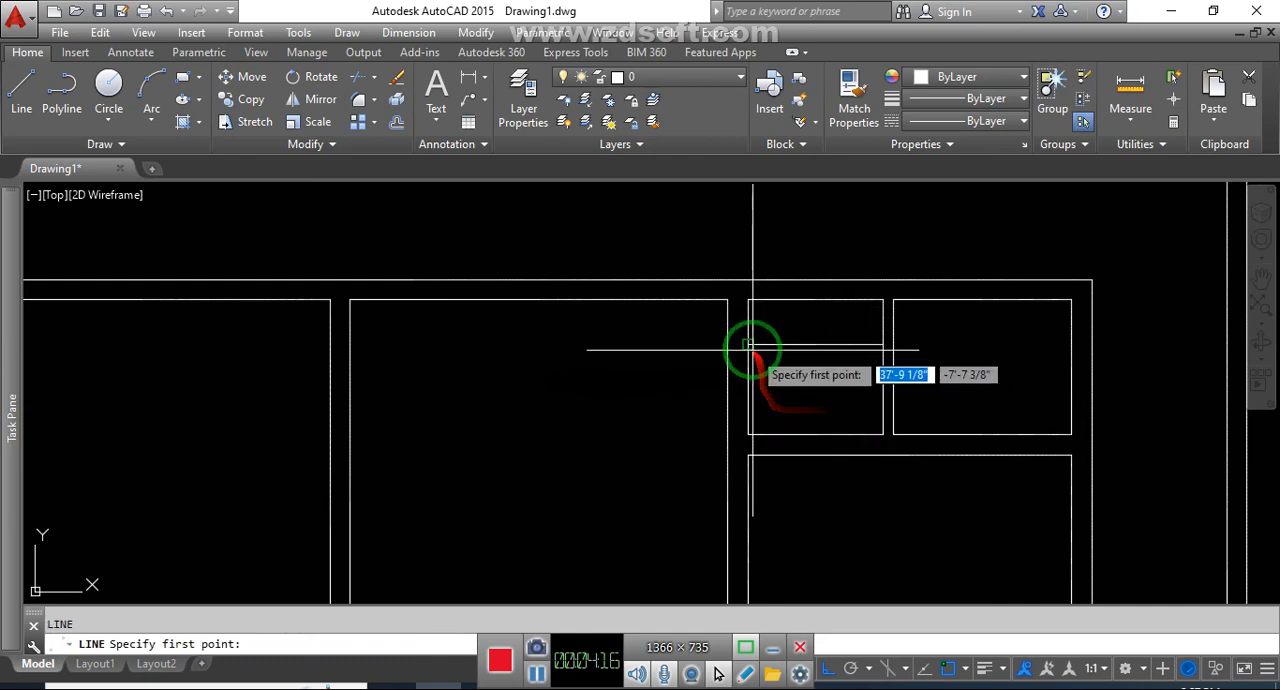
Draw a jamb line across the left small room's left wall, 5" above its lower-left corner
key(Return)
click(725, 359)
key(Escape)
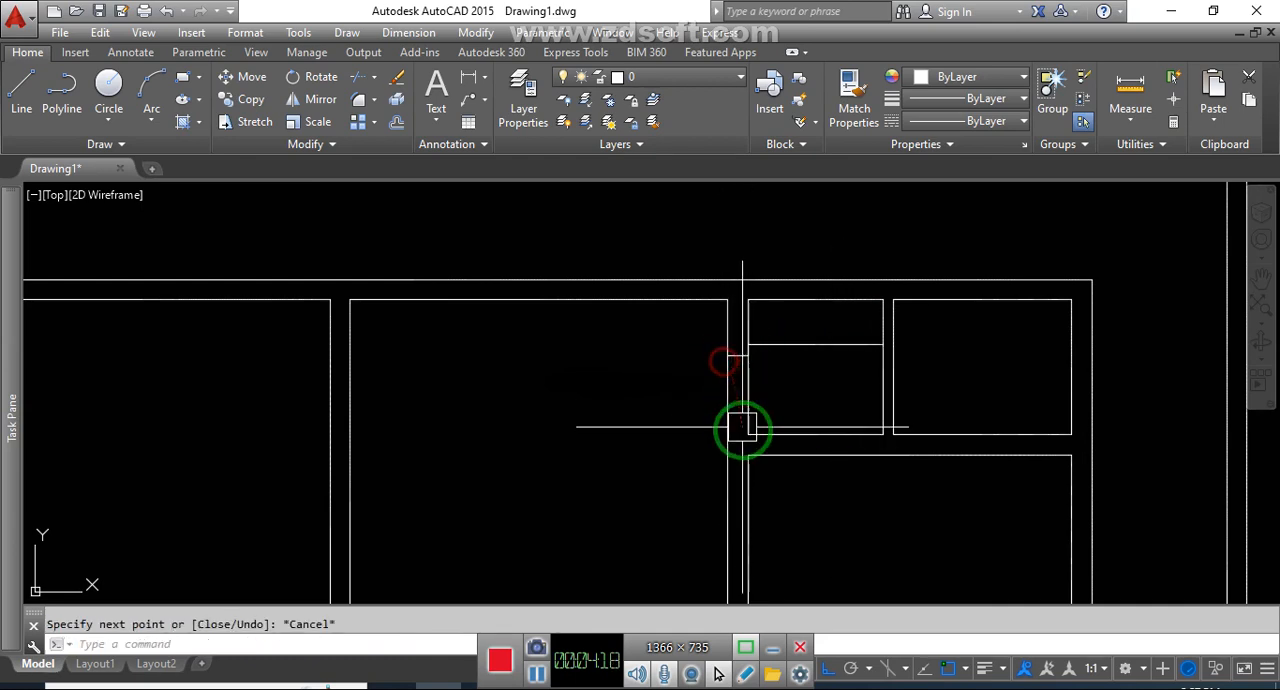
key(Return)
click(749, 437)
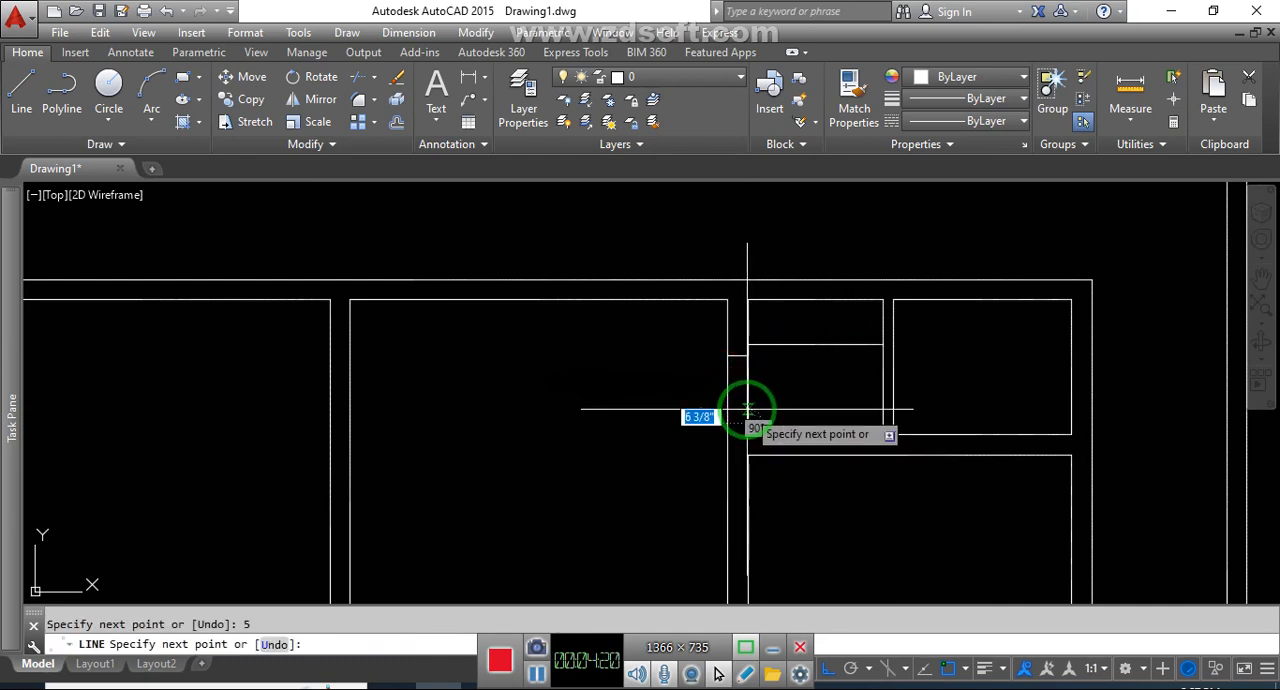
key(ctrl+z)
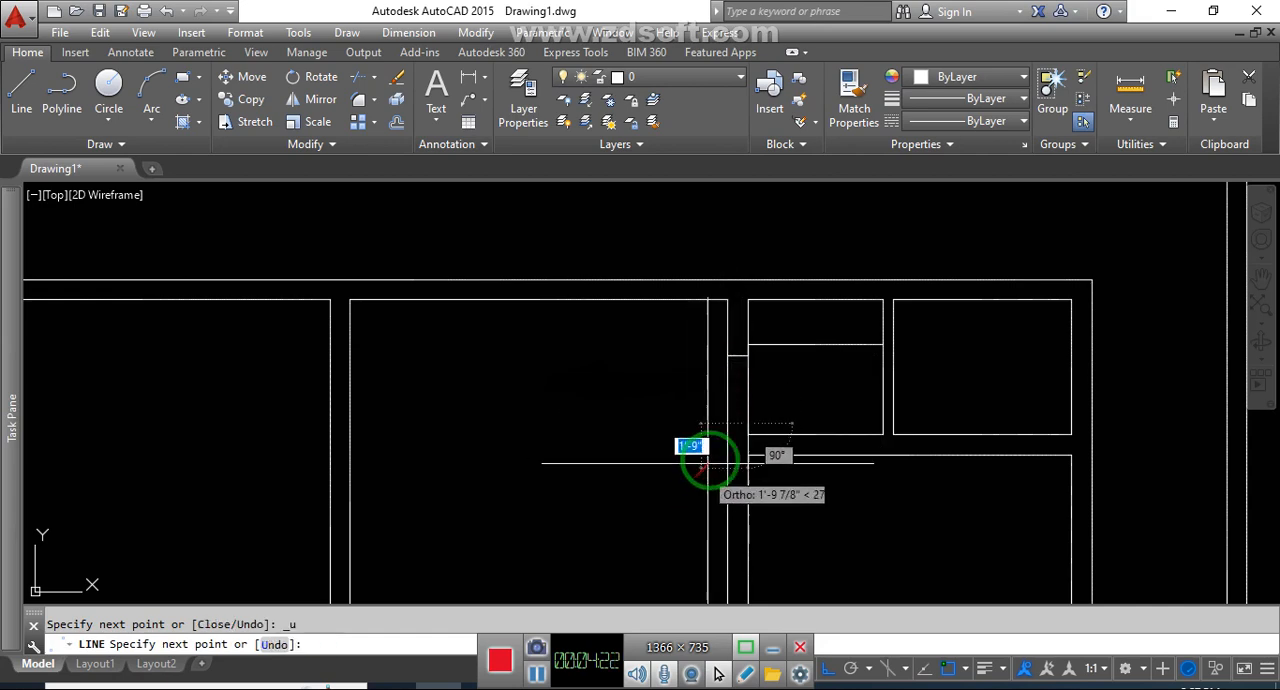
key(Escape)
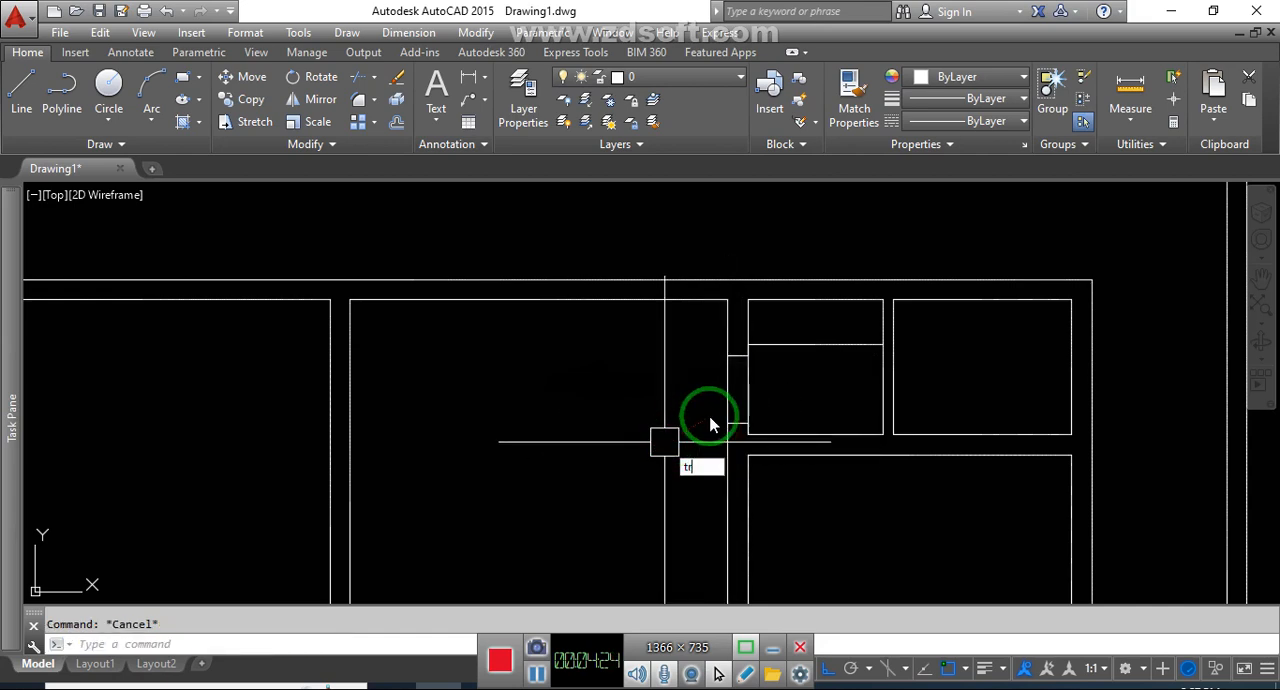
Trim both wall lines between the two jambs in the left small room's left wall
text(tr)
key(Return)
key(Return)
click(729, 385)
key(Escape)
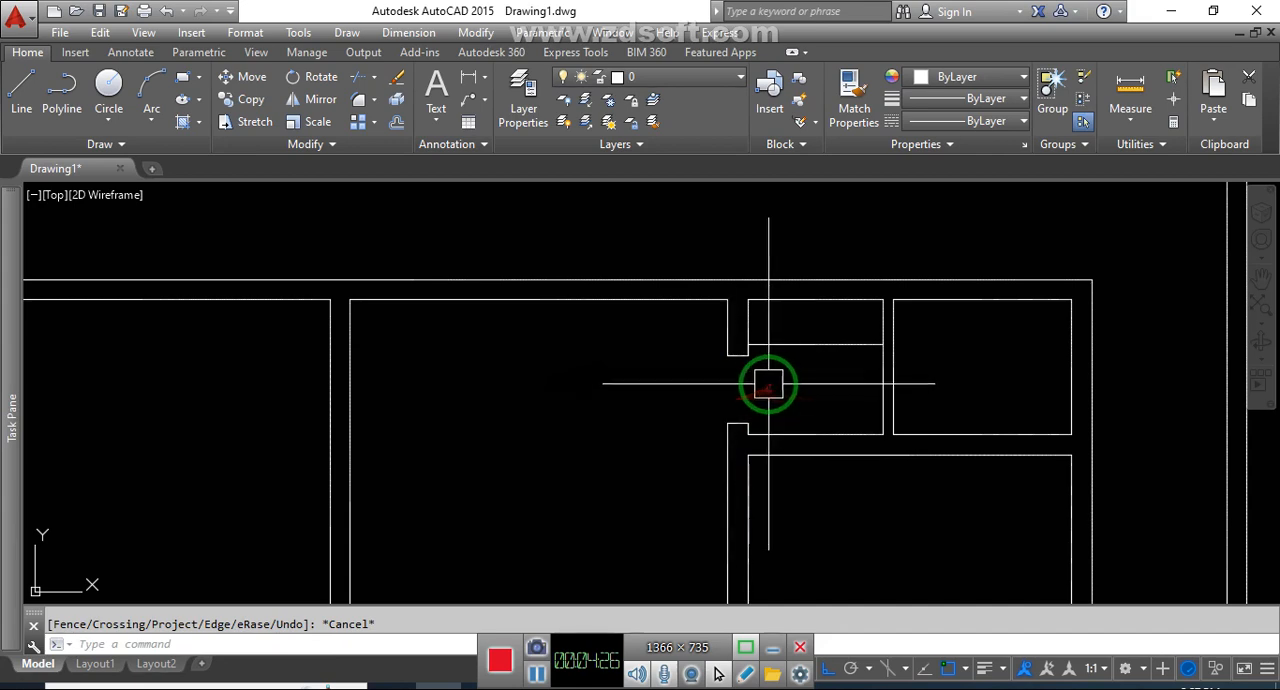
Erase the offset line inside the left small room and the upper jamb line of its left wall opening
middle_drag(798, 385, 795, 395)
scroll(723, 349, up, 2)
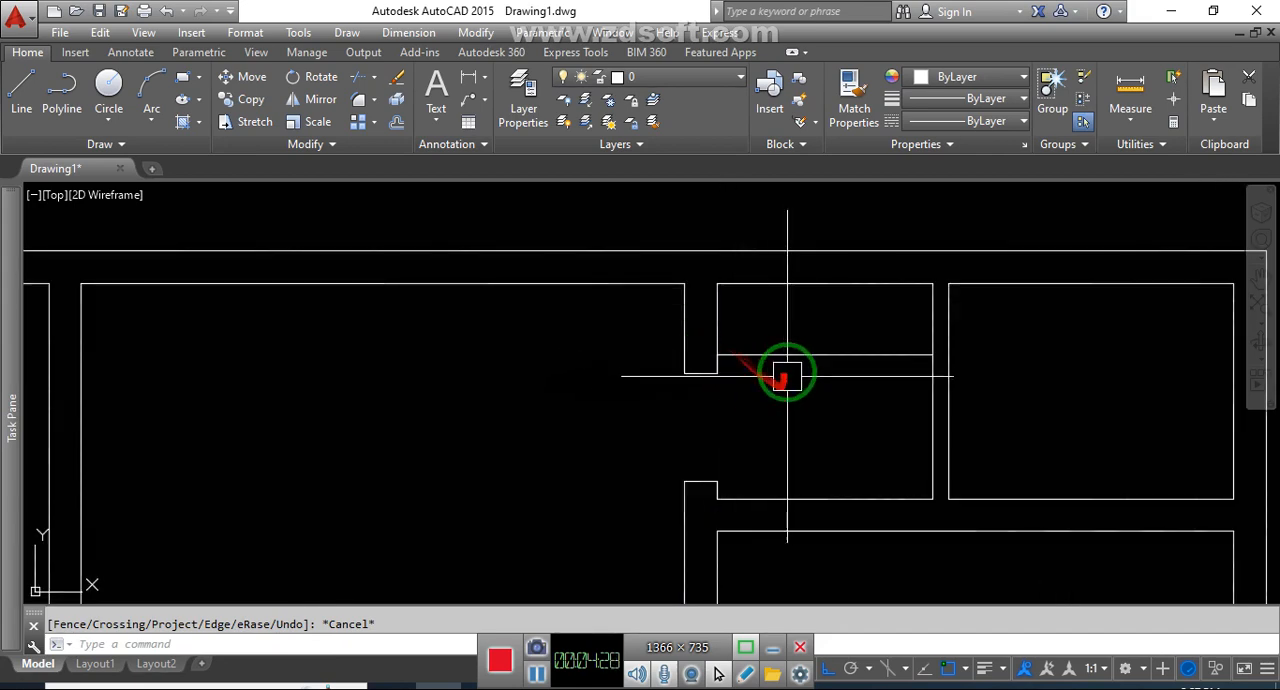
click(793, 355)
text(e)
key(Return)
key(Escape)
click(657, 346)
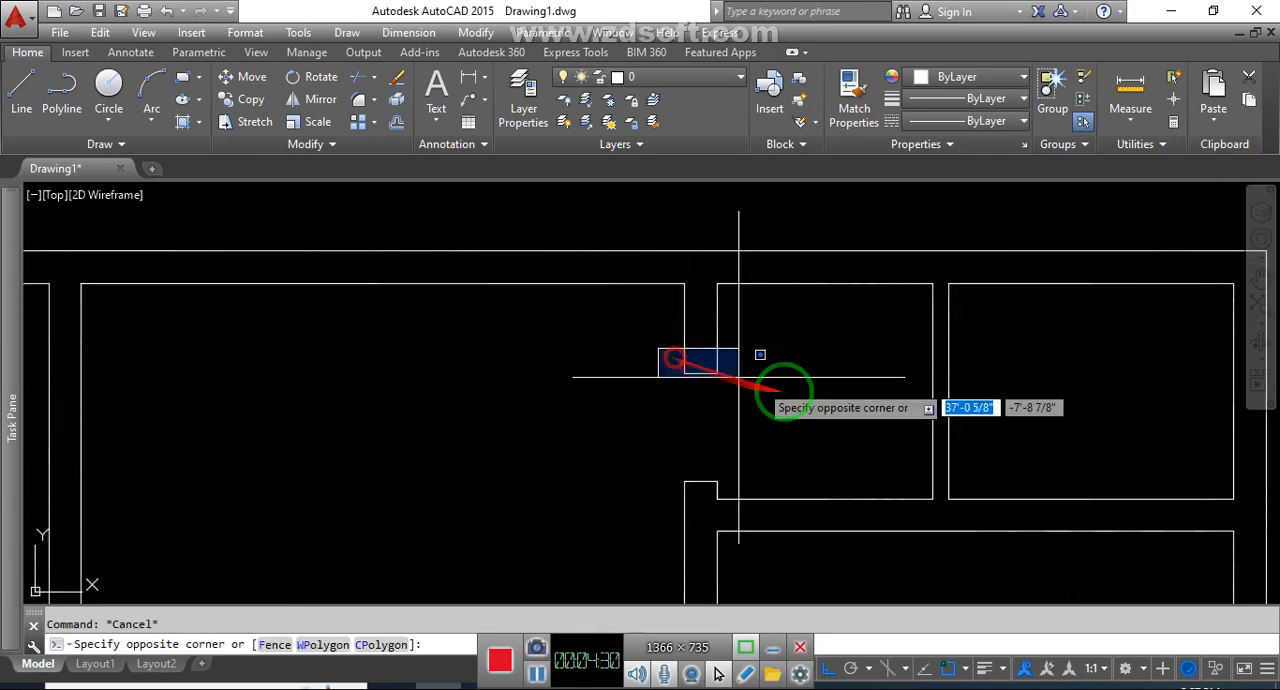
click(784, 392)
Draw a new jamb line across the left small room's left wall, 5" below its upper-left corner
text(l)
key(Return)
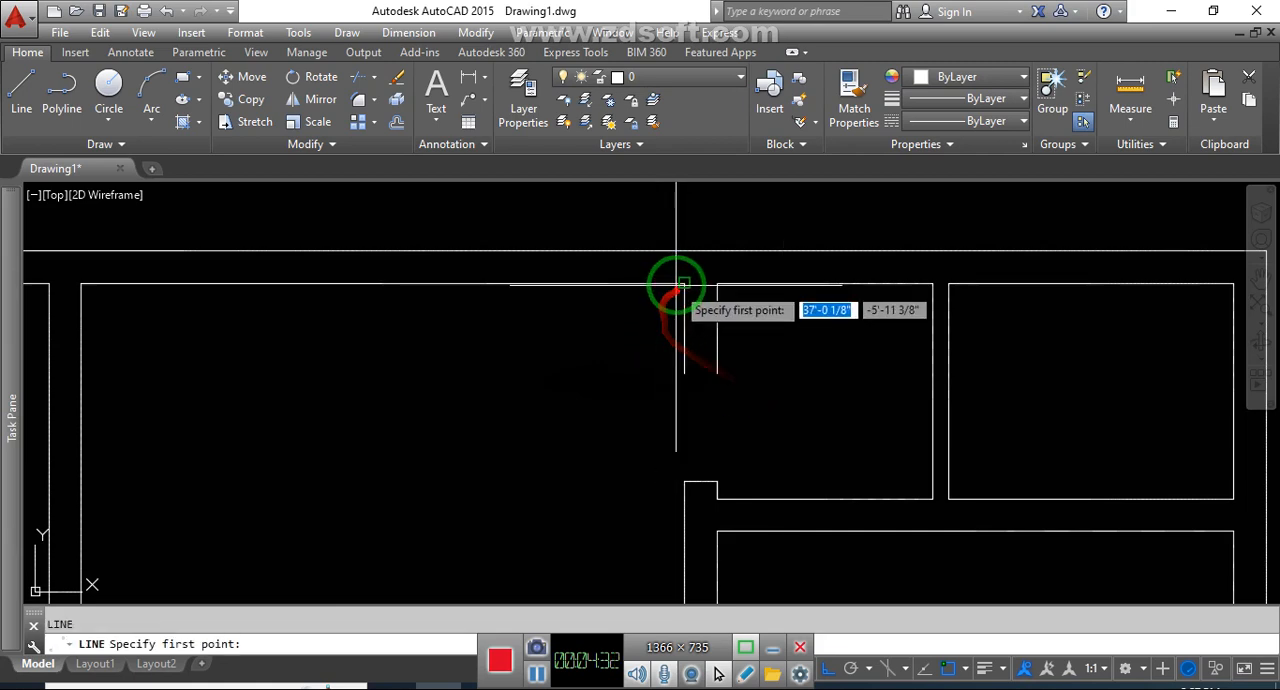
click(685, 286)
text(5)
key(Return)
click(712, 302)
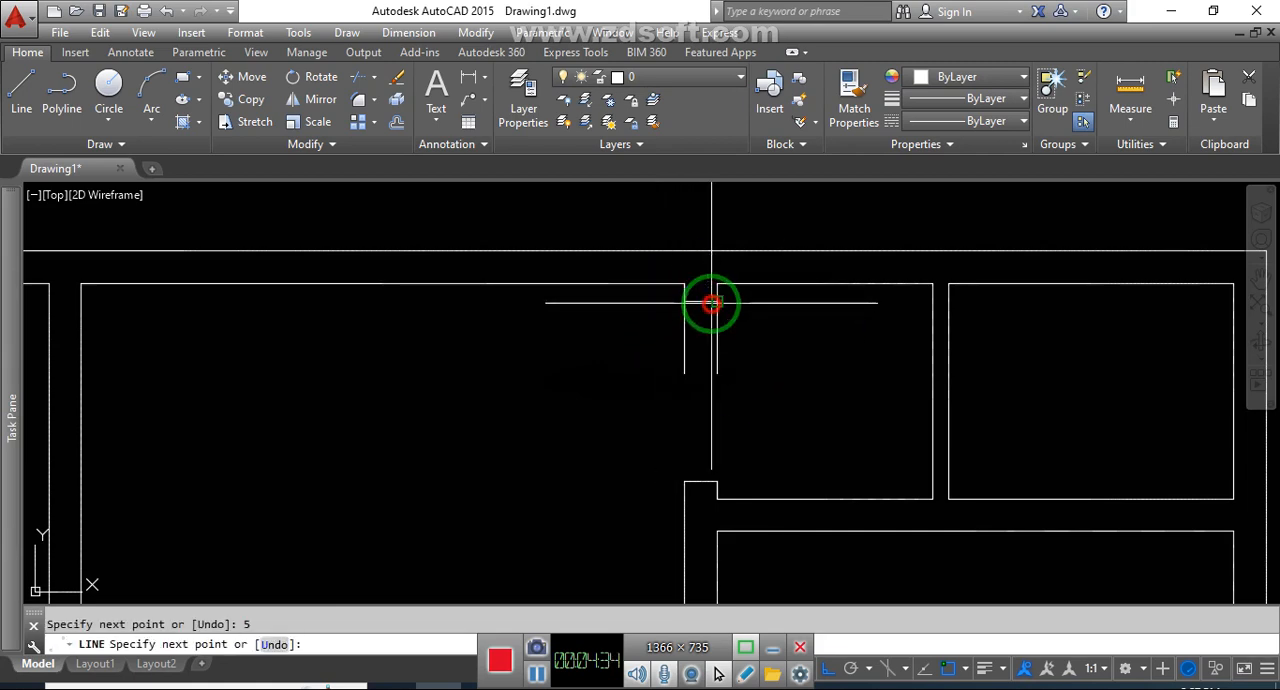
key(Escape)
Trim the remaining wall lines below the new upper jamb to extend the left small room's left wall opening
text(tr)
key(Return)
Draw two crossing diagonal lines between the opposite corners of the left small room's left wall opening
key(Return)
click(743, 356)
click(641, 342)
key(Escape)
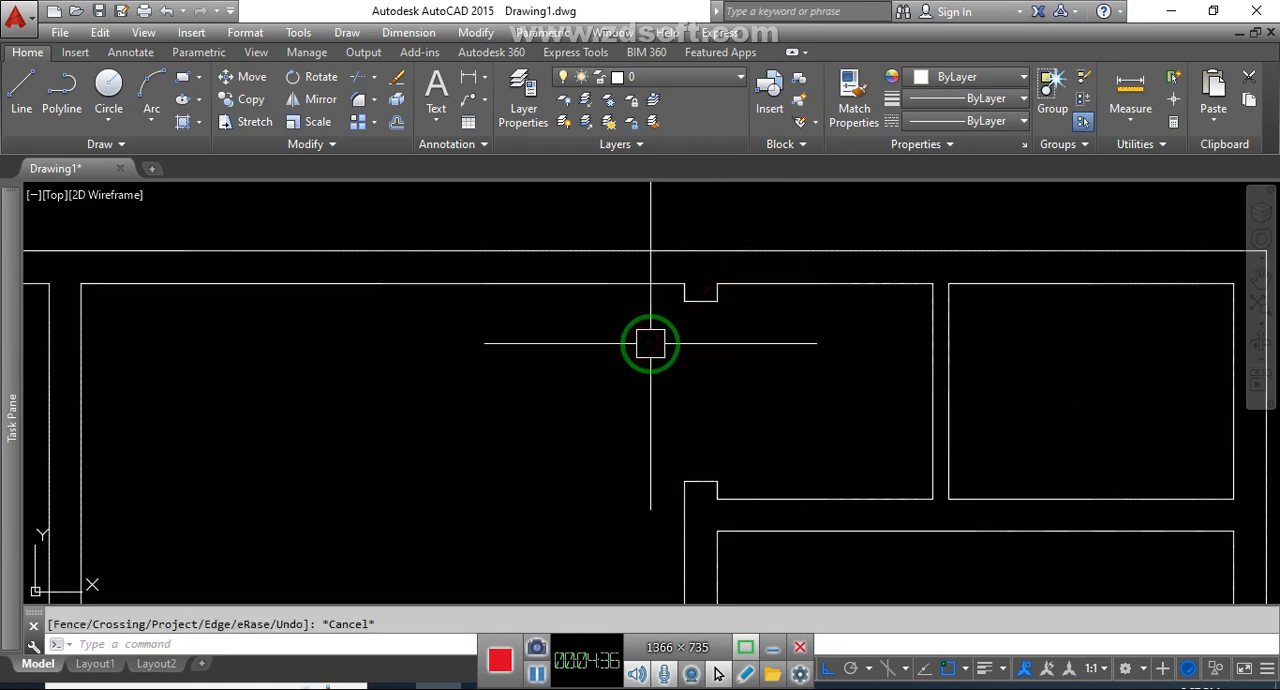
text(l)
key(Return)
click(692, 301)
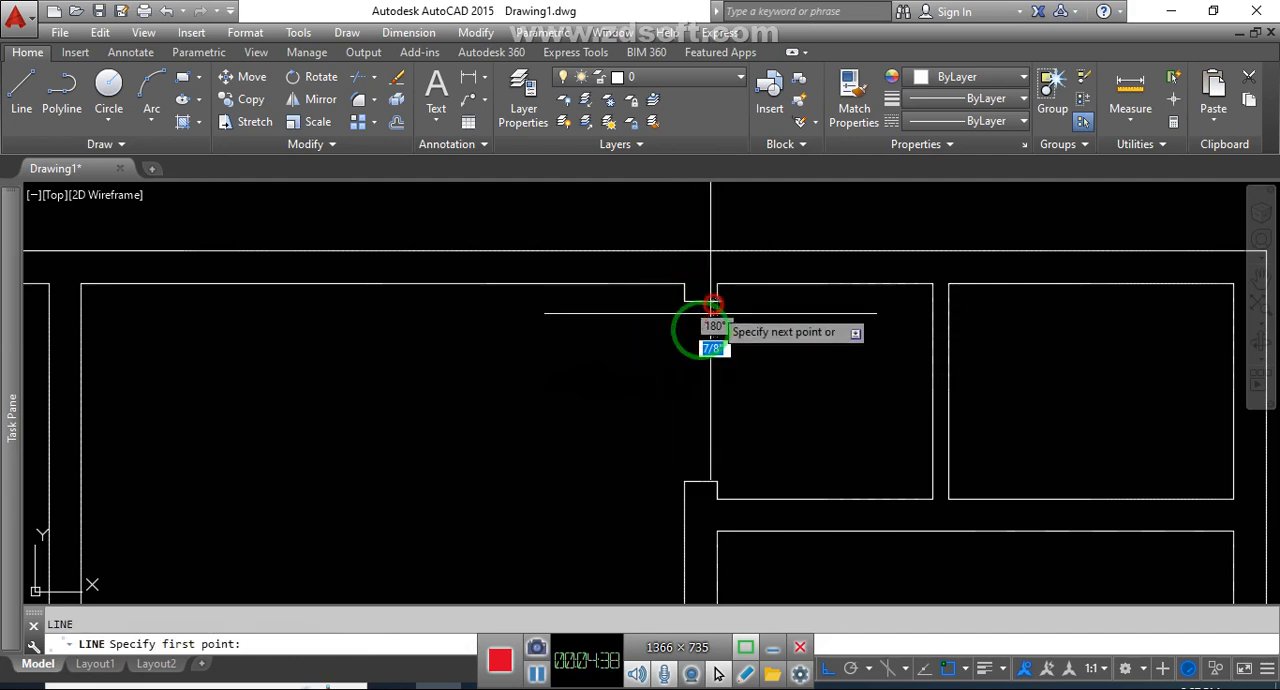
click(687, 481)
key(Escape)
key(Return)
click(716, 487)
key(Escape)
key(Return)
click(716, 482)
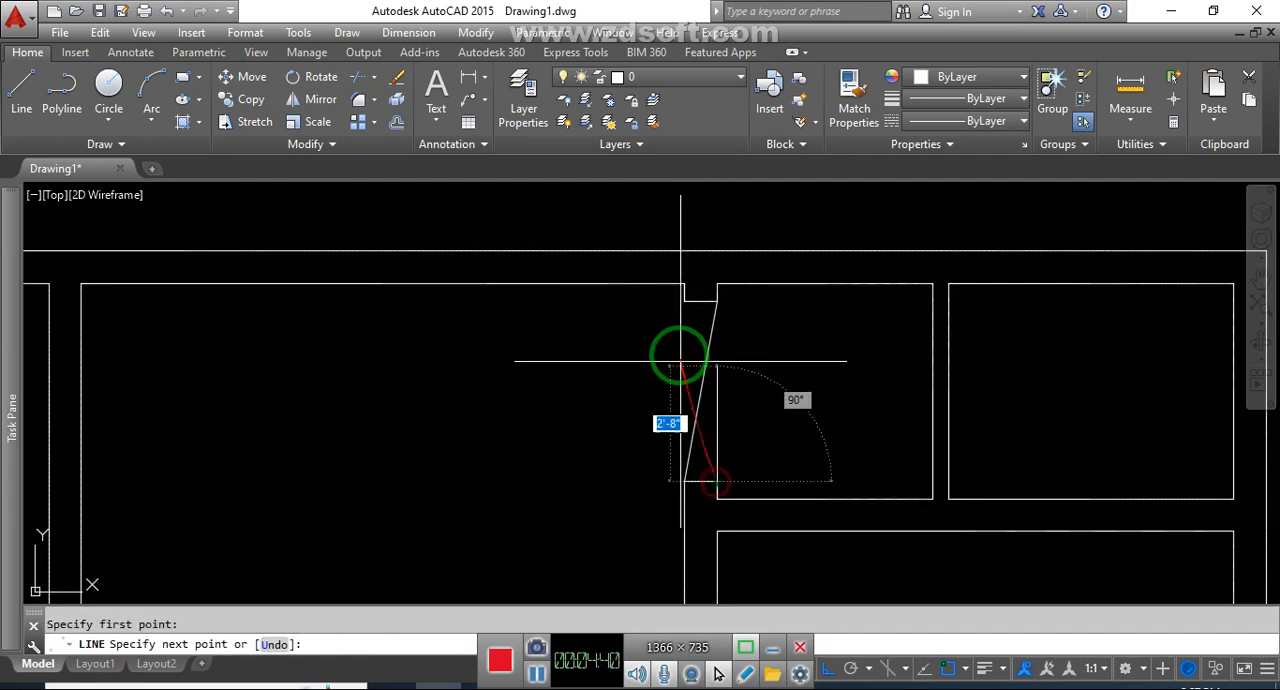
click(686, 301)
key(Escape)
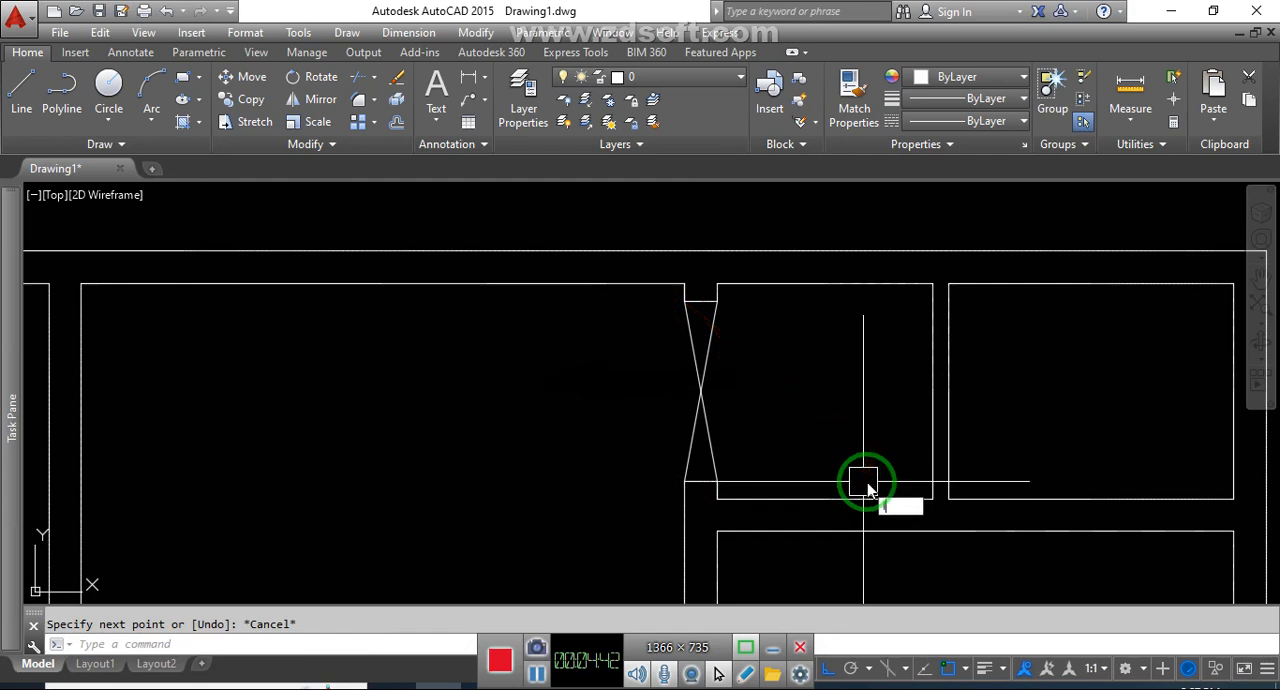
Draw a jamb line across the wall between the two upper-right small rooms, 5" above its lower corner
key(Return)
click(918, 482)
text(5)
key(Return)
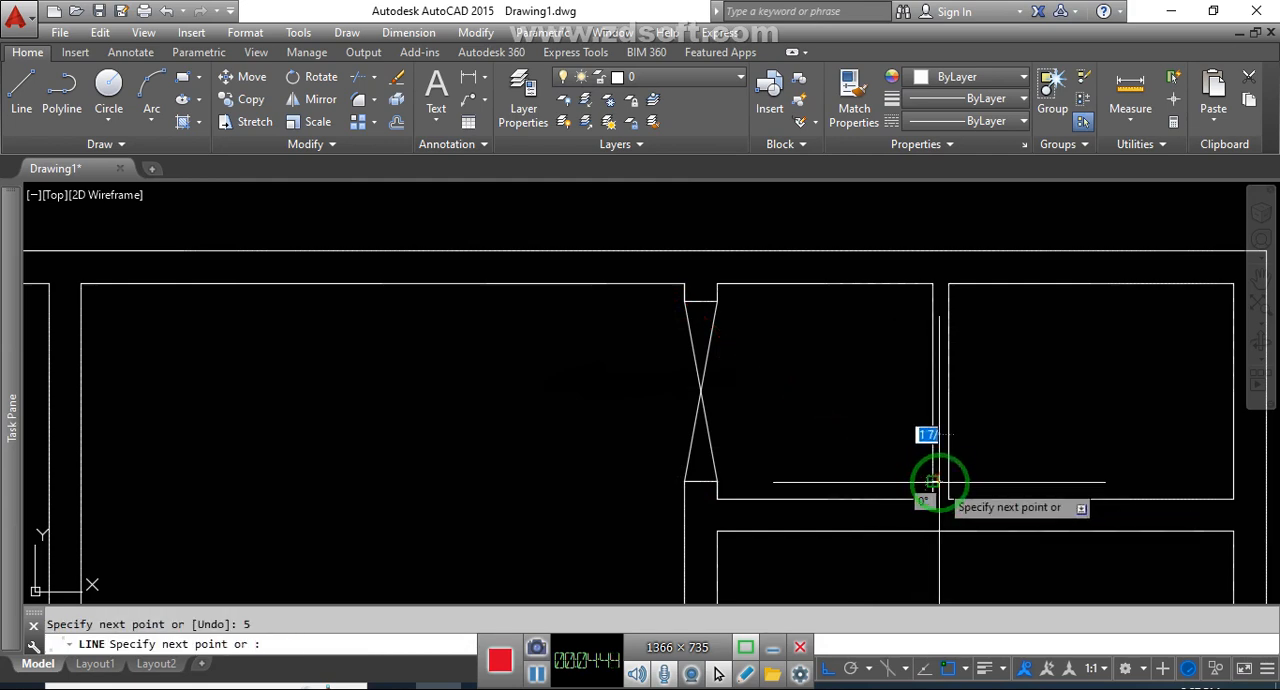
click(949, 482)
key(Escape)
Offset the jamb line between the two upper-right small rooms 30" upward
text(o)
key(Return)
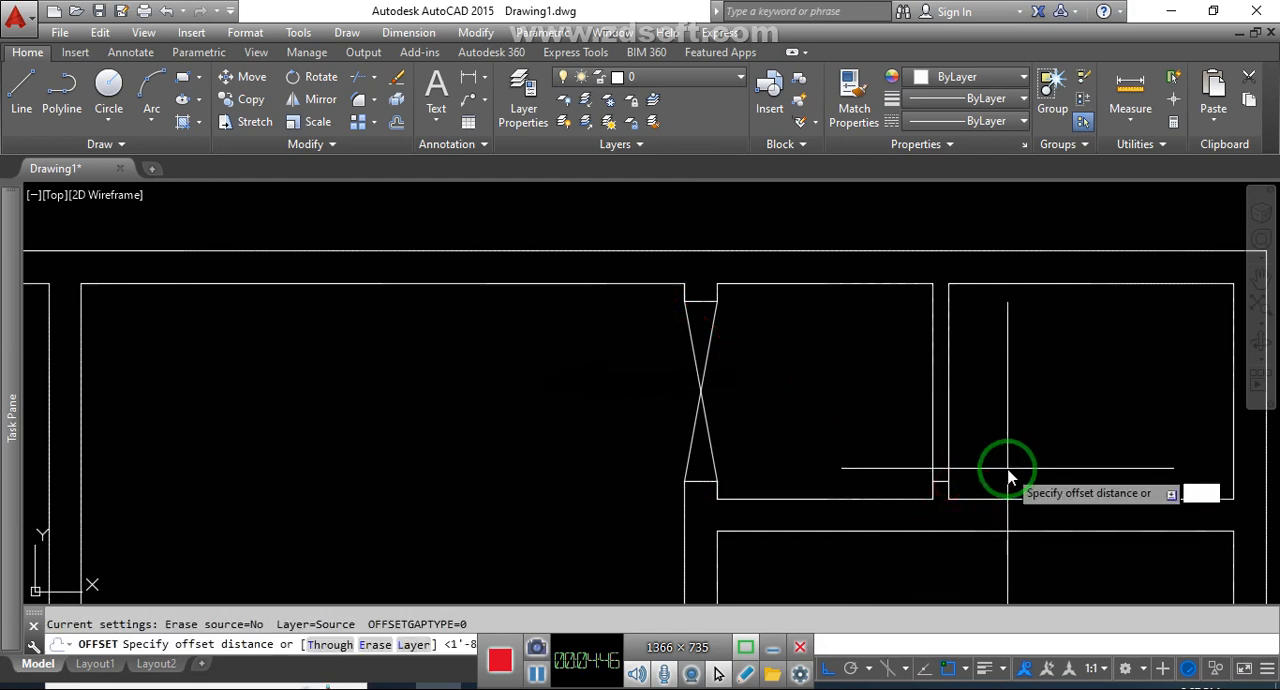
text(30)
key(Return)
click(957, 477)
click(996, 427)
key(Escape)
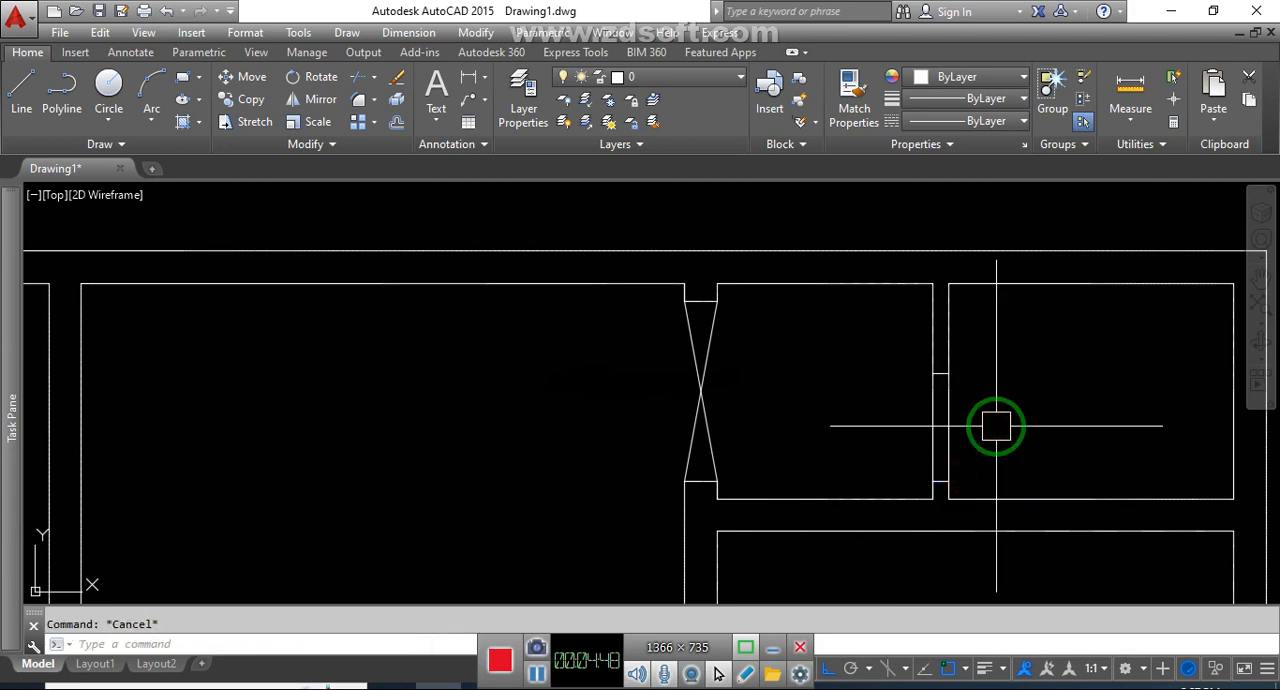
Trim both wall lines between the jambs to open the wall between the two upper-right small rooms
text(tr)
key(Return)
key(Return)
click(971, 428)
click(914, 432)
key(Escape)
Draw a 2.5' door leaf line downward from the left jamb's midpoint in the opening between the two narrow lower-right rooms
scroll(914, 433, down, 4)
scroll(914, 432, down, 4)
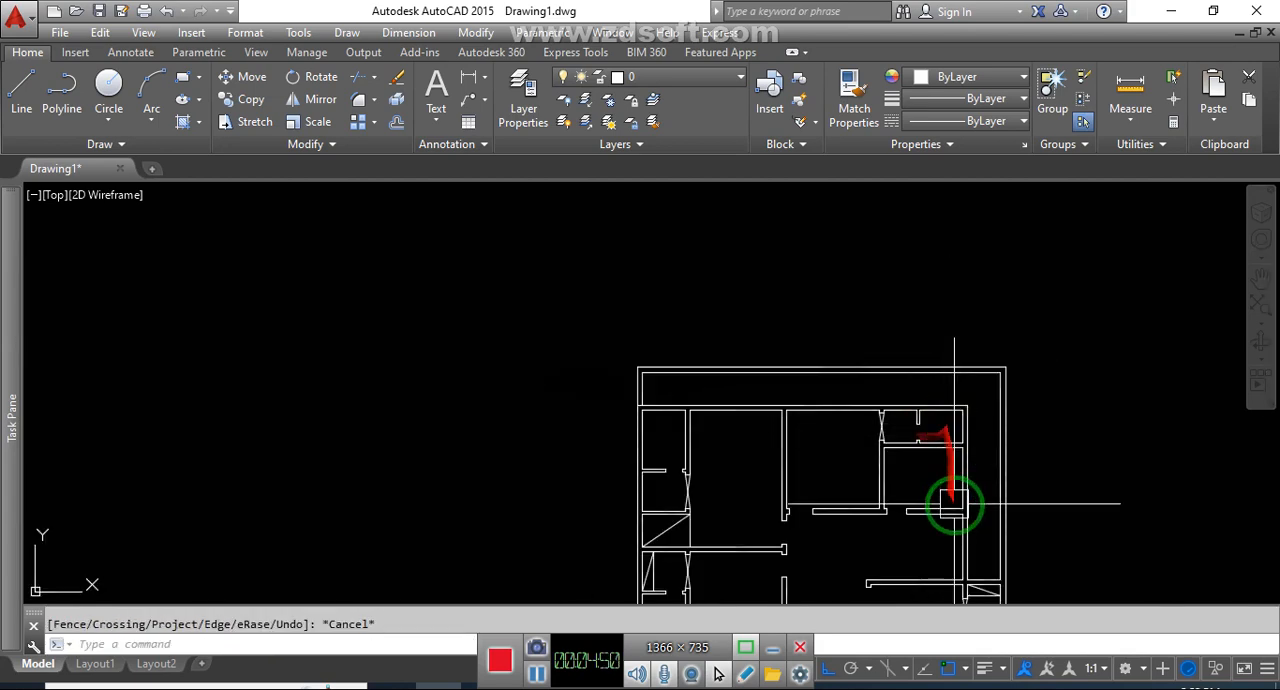
middle_drag(954, 506, 889, 360)
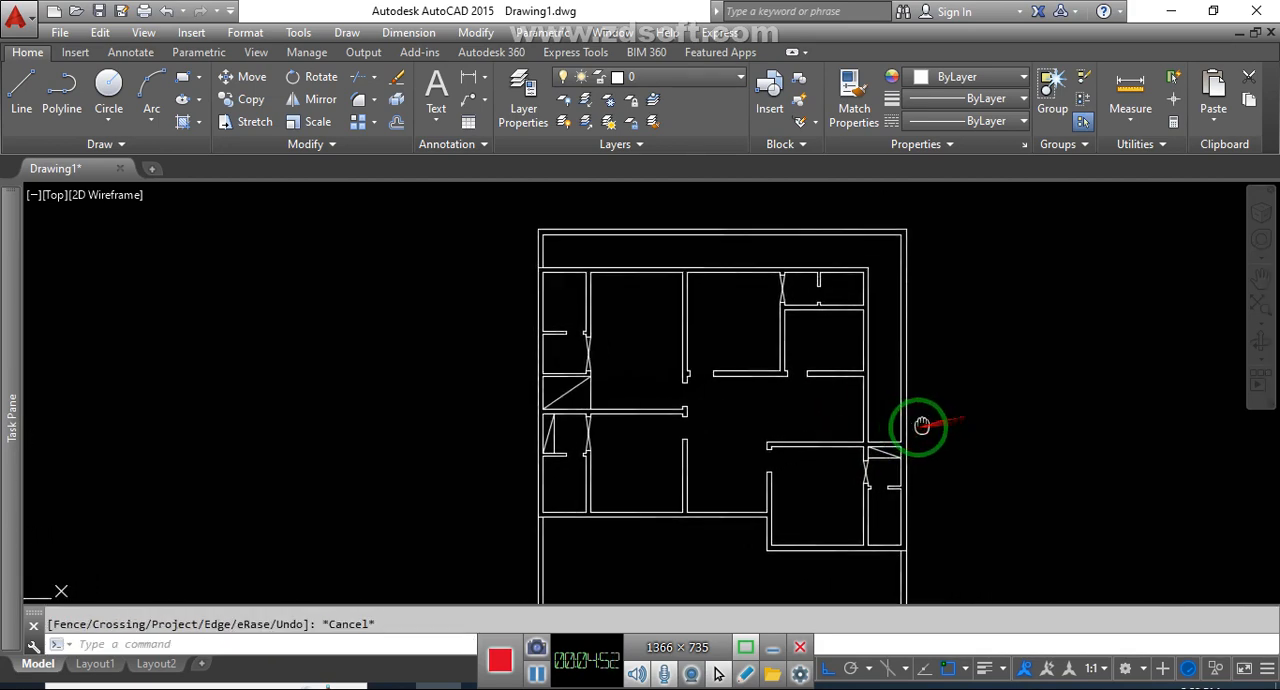
scroll(837, 517, up, 3)
middle_drag(820, 526, 697, 508)
scroll(787, 480, up, 3)
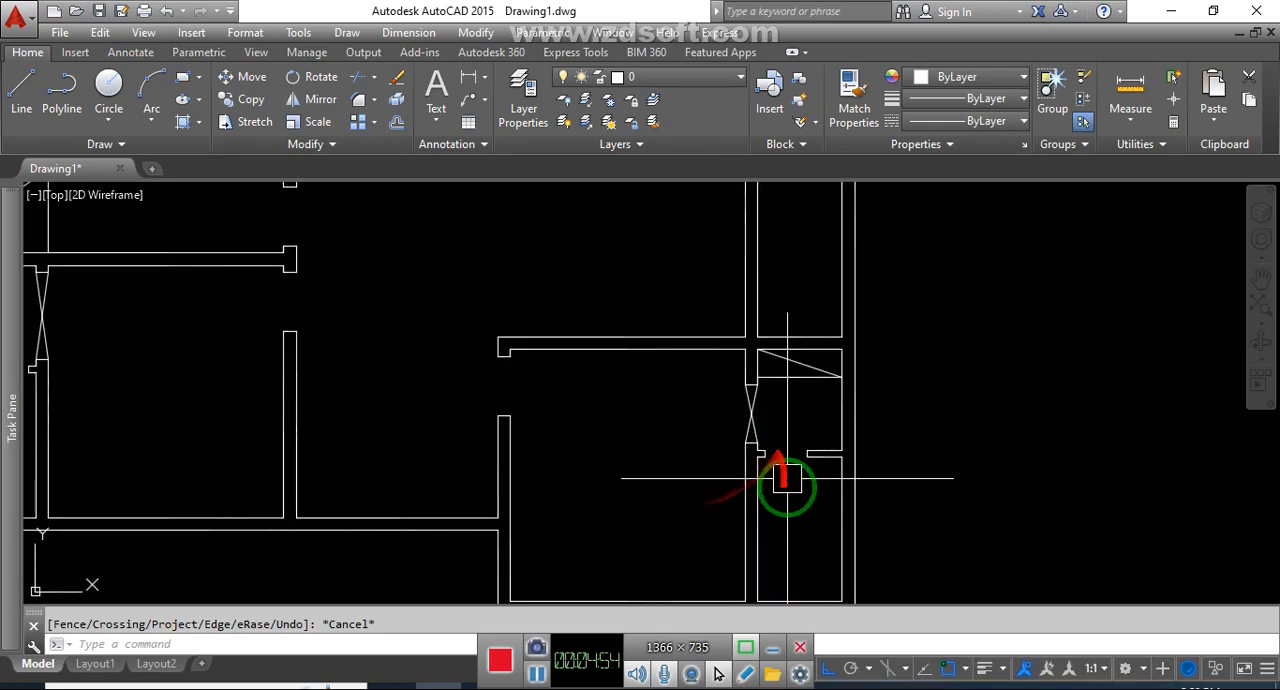
key(Return)
scroll(789, 490, up, 4)
middle_drag(770, 470, 639, 366)
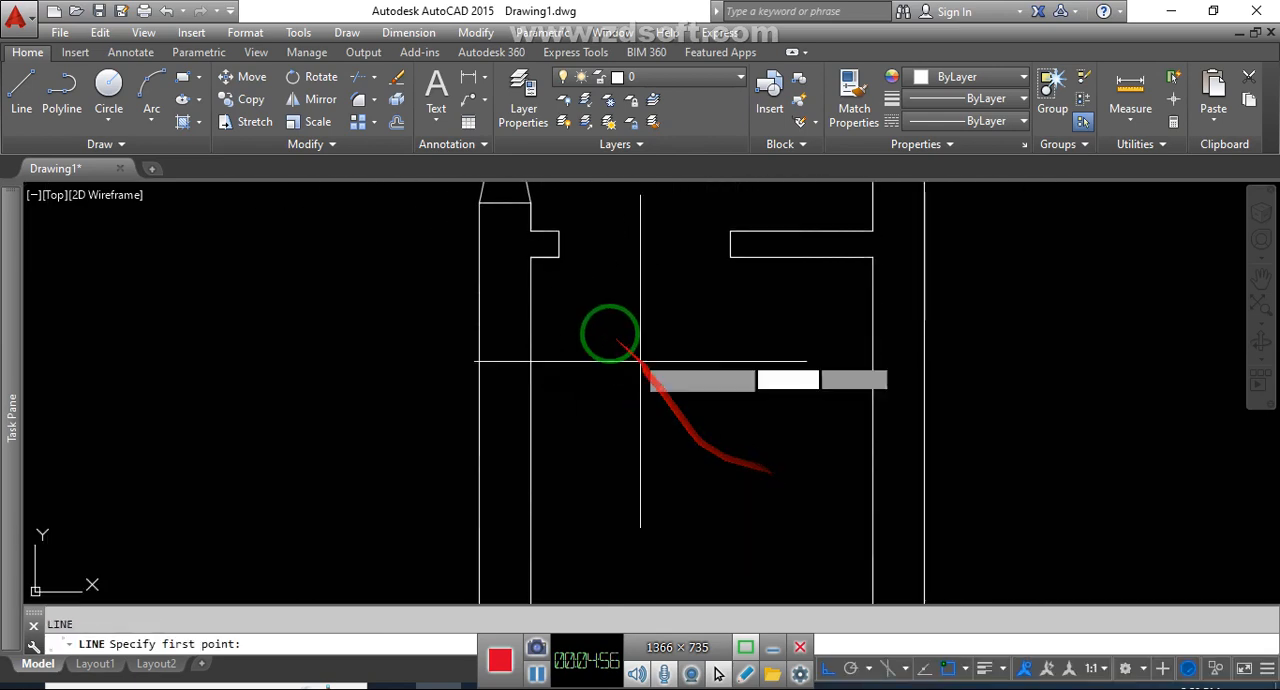
click(557, 246)
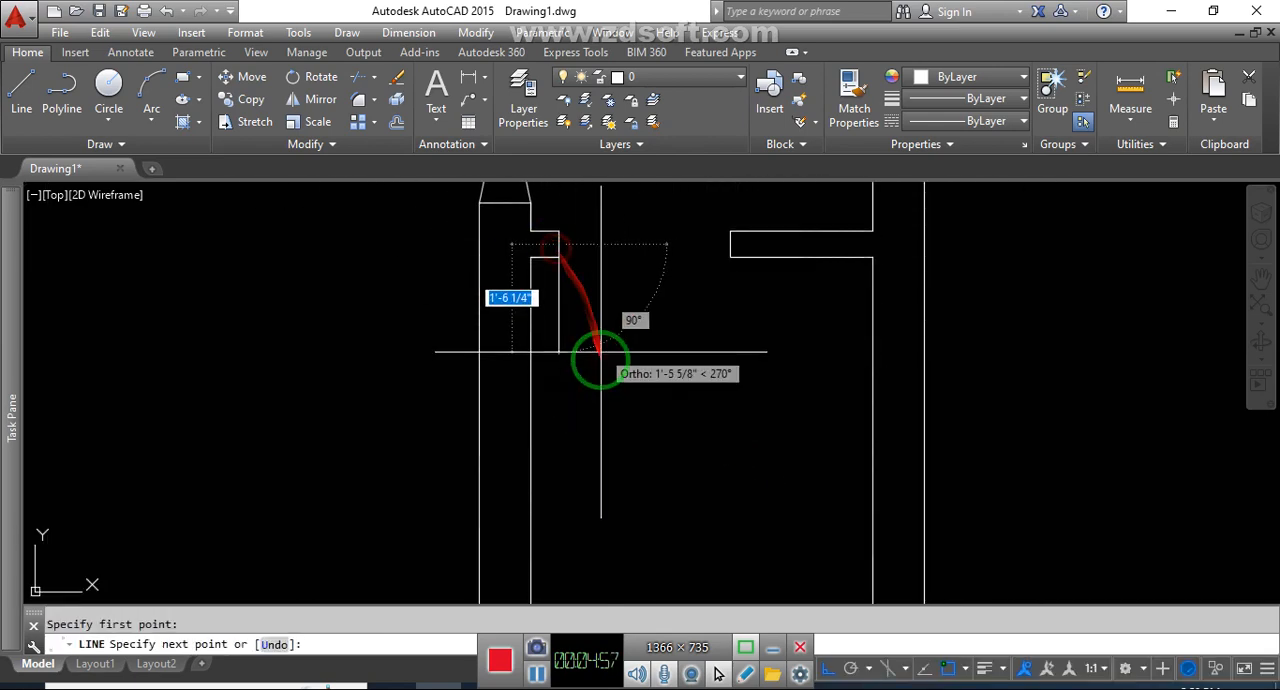
click(730, 244)
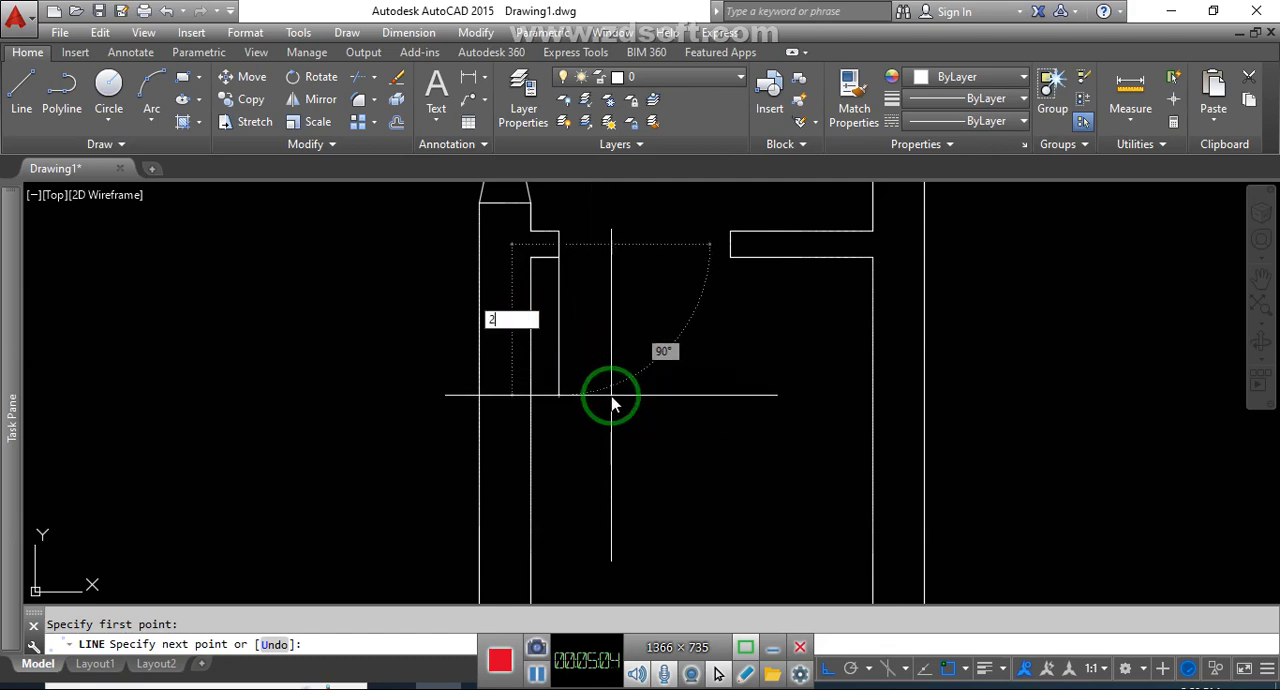
key(Return)
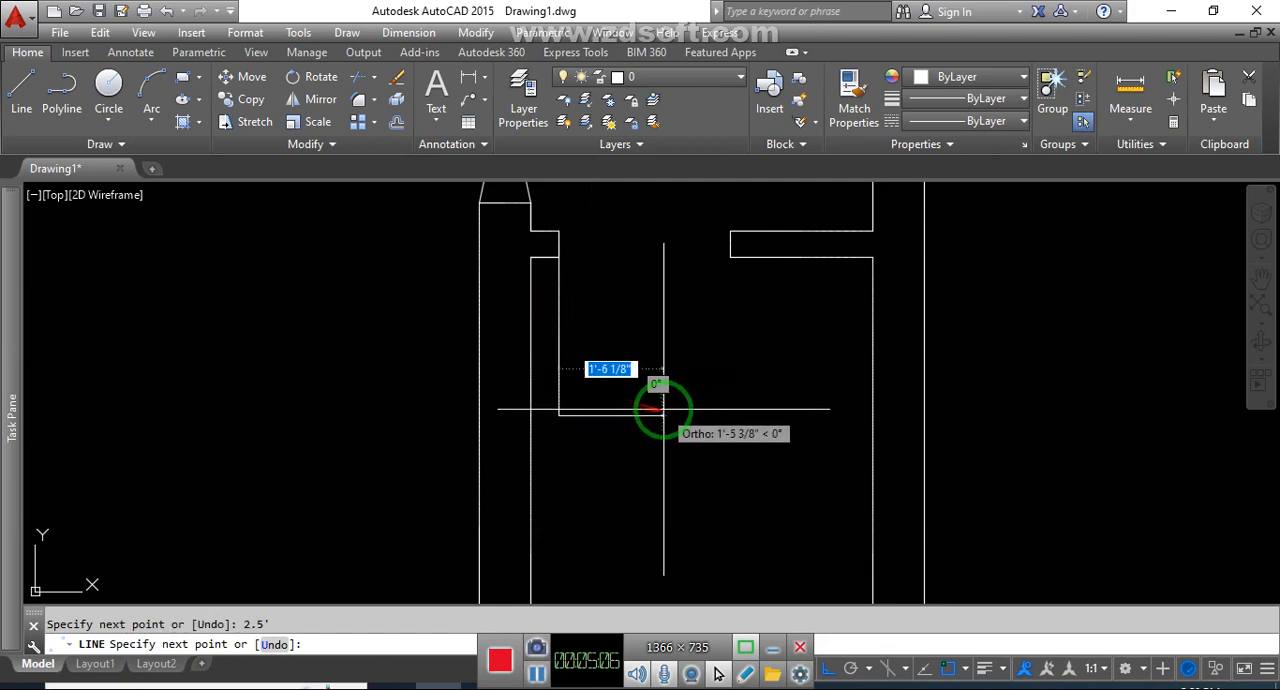
key(Return)
Offset the door leaf line 2" to the right to give the leaf its thickness
text(o)
key(Return)
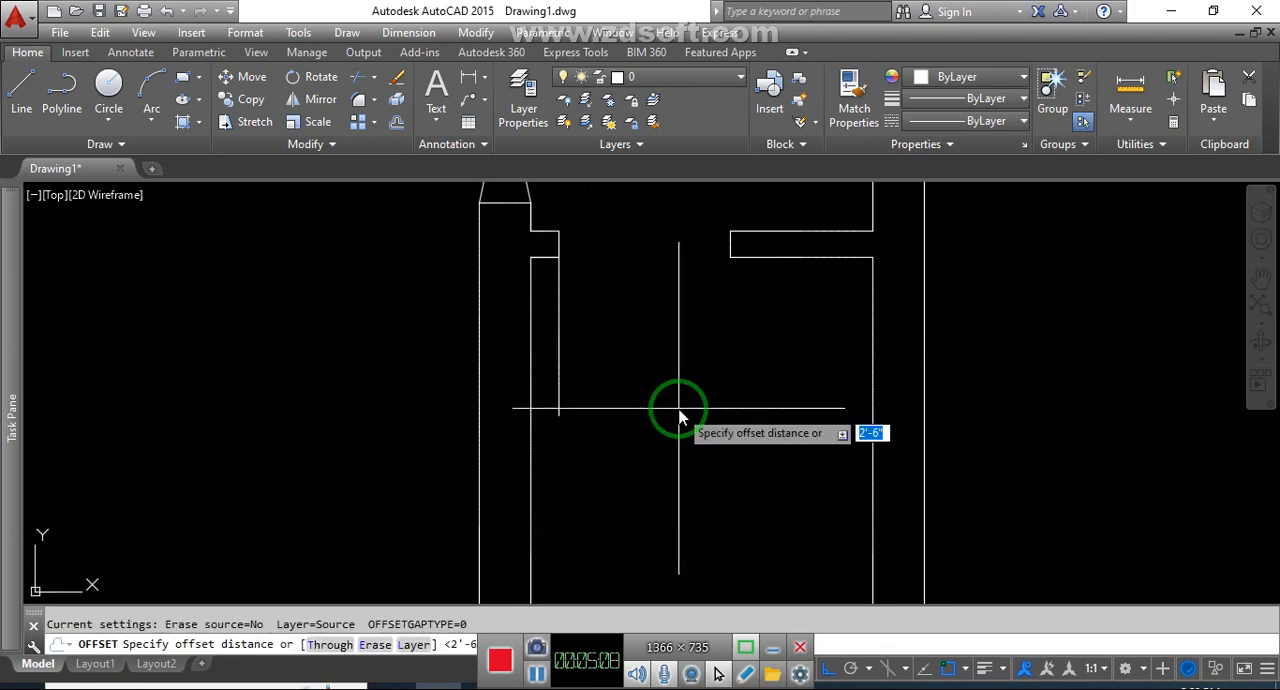
text(2)
key(Return)
click(569, 333)
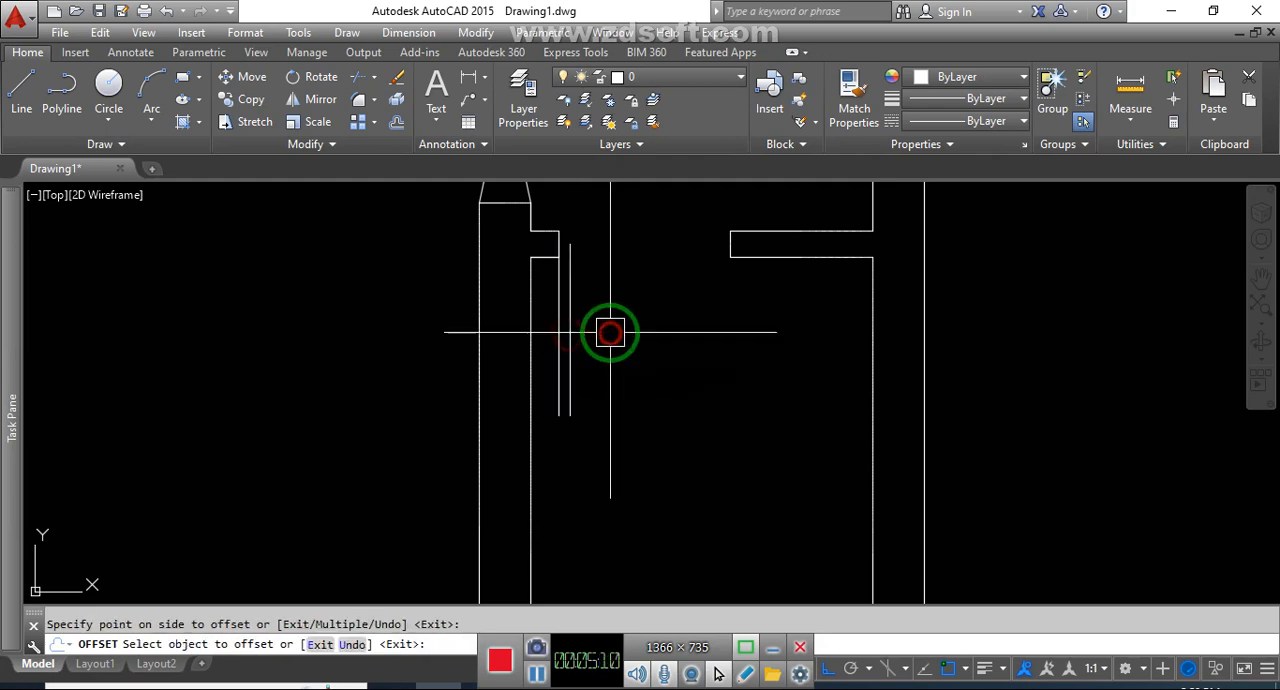
click(609, 331)
key(Escape)
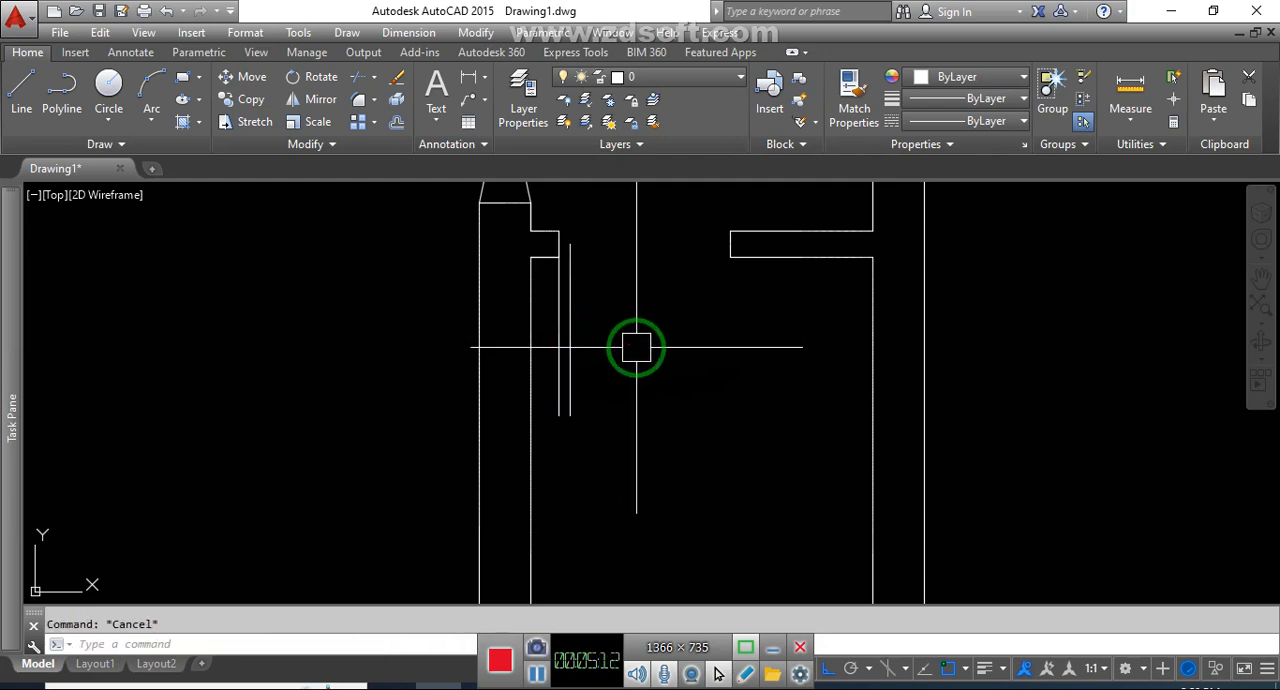
Draw the door swing arc from the lower end of the original leaf line to the opening's right jamb midpoint
key(Return)
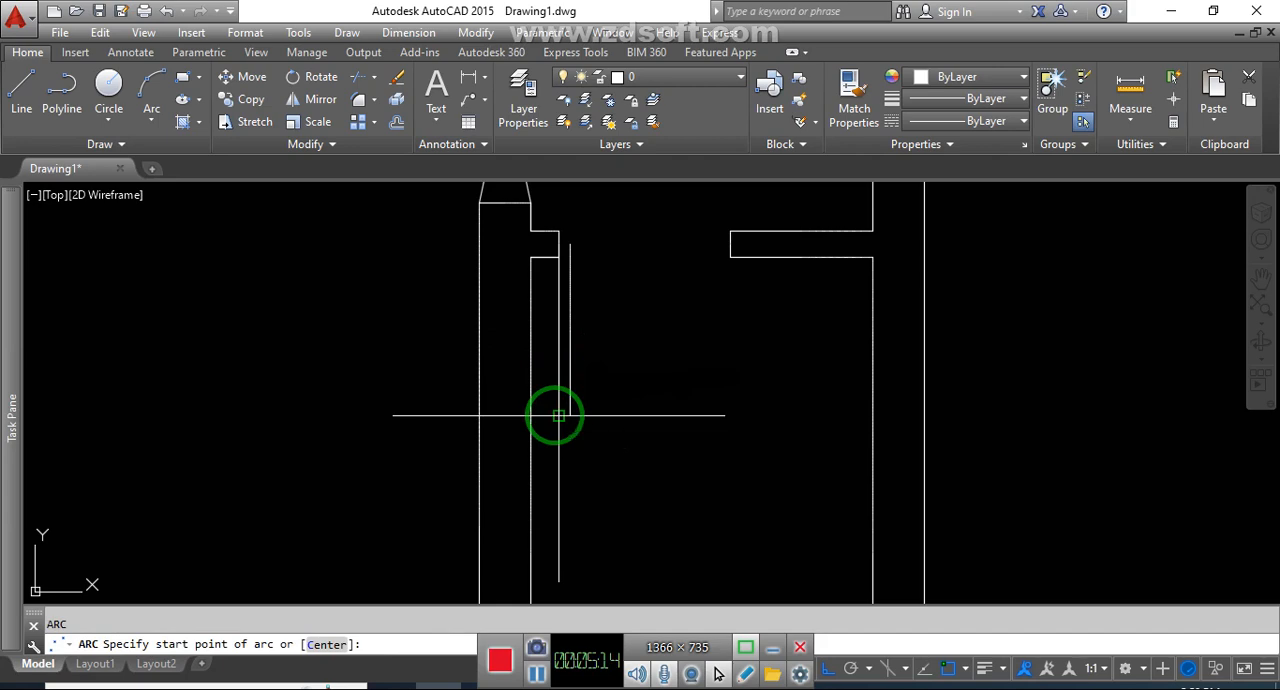
click(558, 415)
click(722, 266)
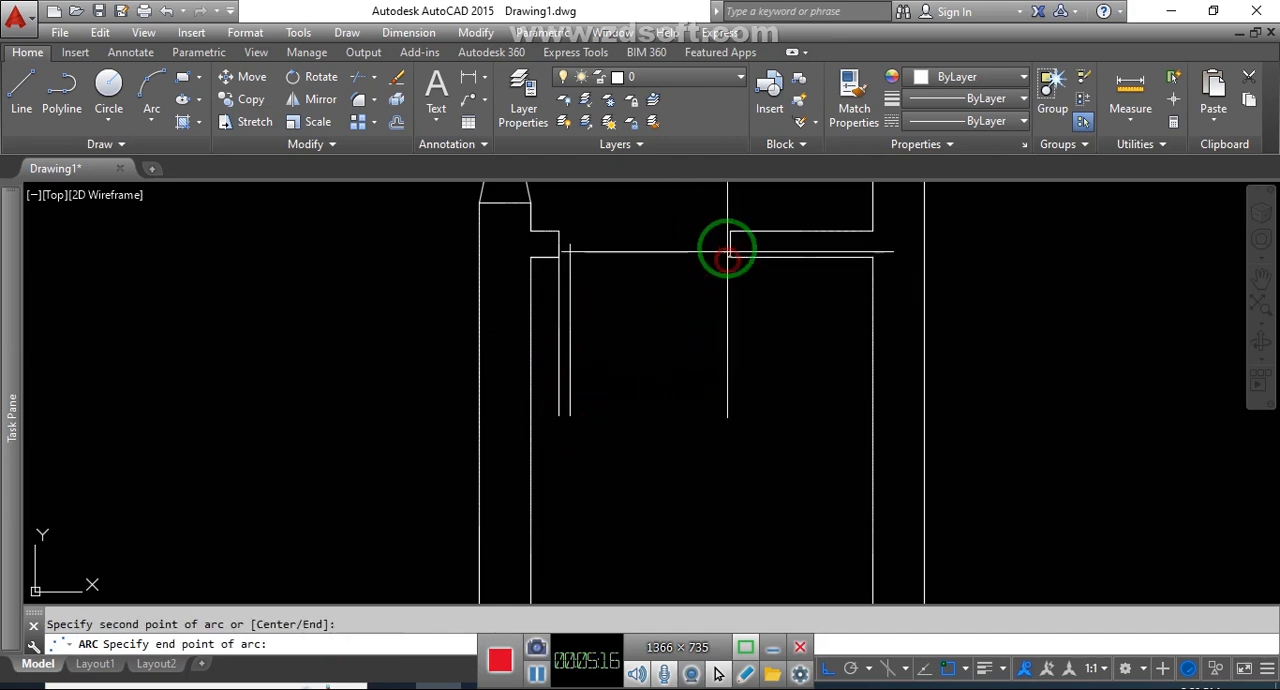
click(726, 246)
key(Escape)
Close the upper end of the door leaf with a short line from the offset line to the left jamb
key(Return)
scroll(569, 239, up, 2)
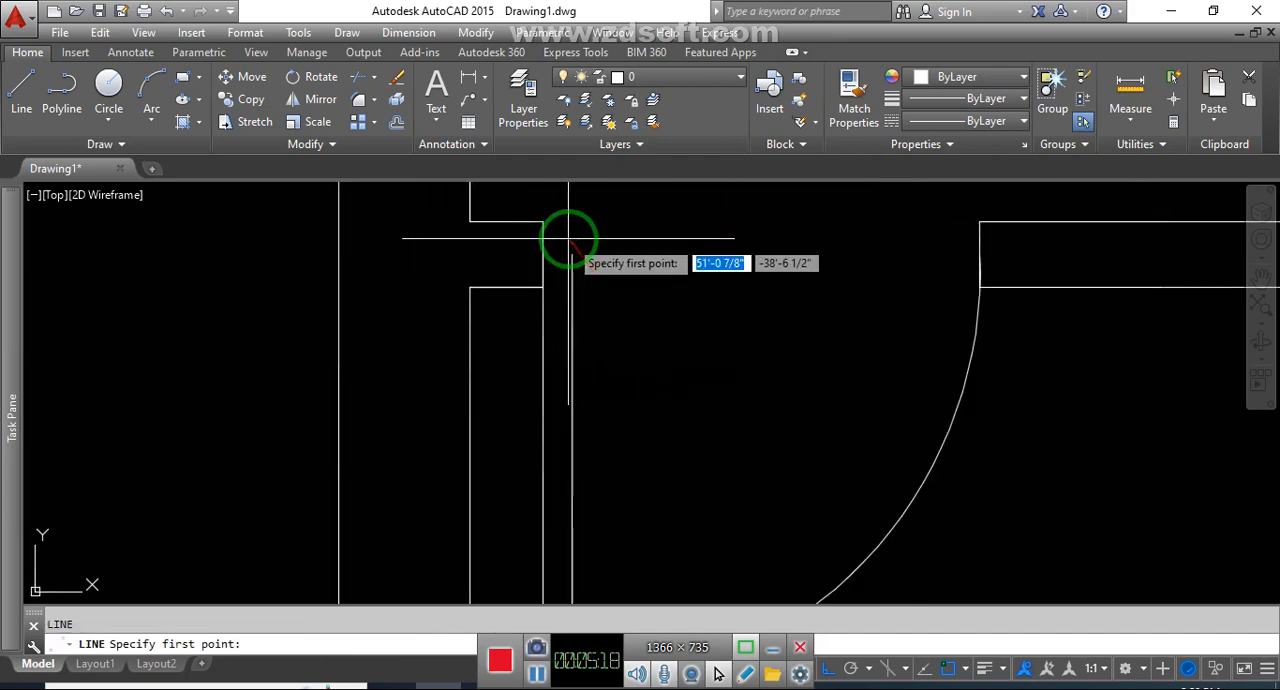
click(572, 251)
click(543, 254)
key(Escape)
Draw a 3.5' door leaf line to the right from the upper jamb's midpoint in the lower-right large room's left wall opening
scroll(665, 290, down, 4)
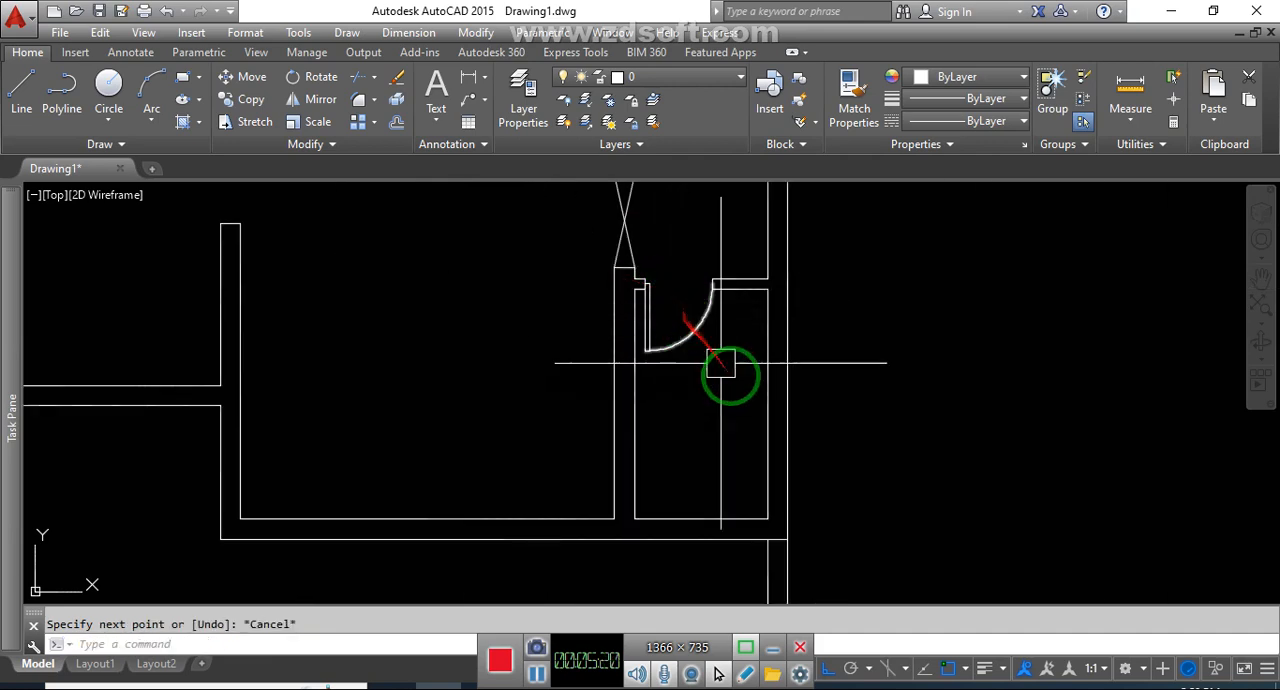
scroll(660, 430, down, 5)
scroll(600, 390, up, 4)
scroll(718, 331, up, 2)
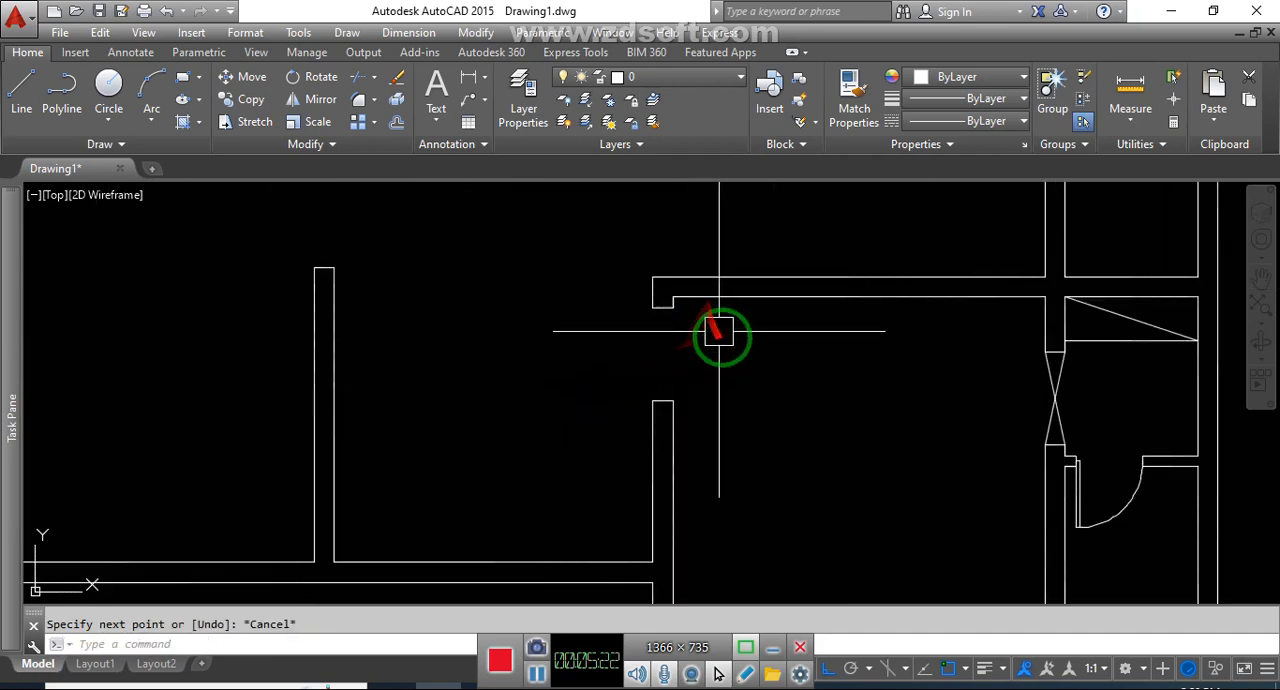
key(Return)
click(661, 306)
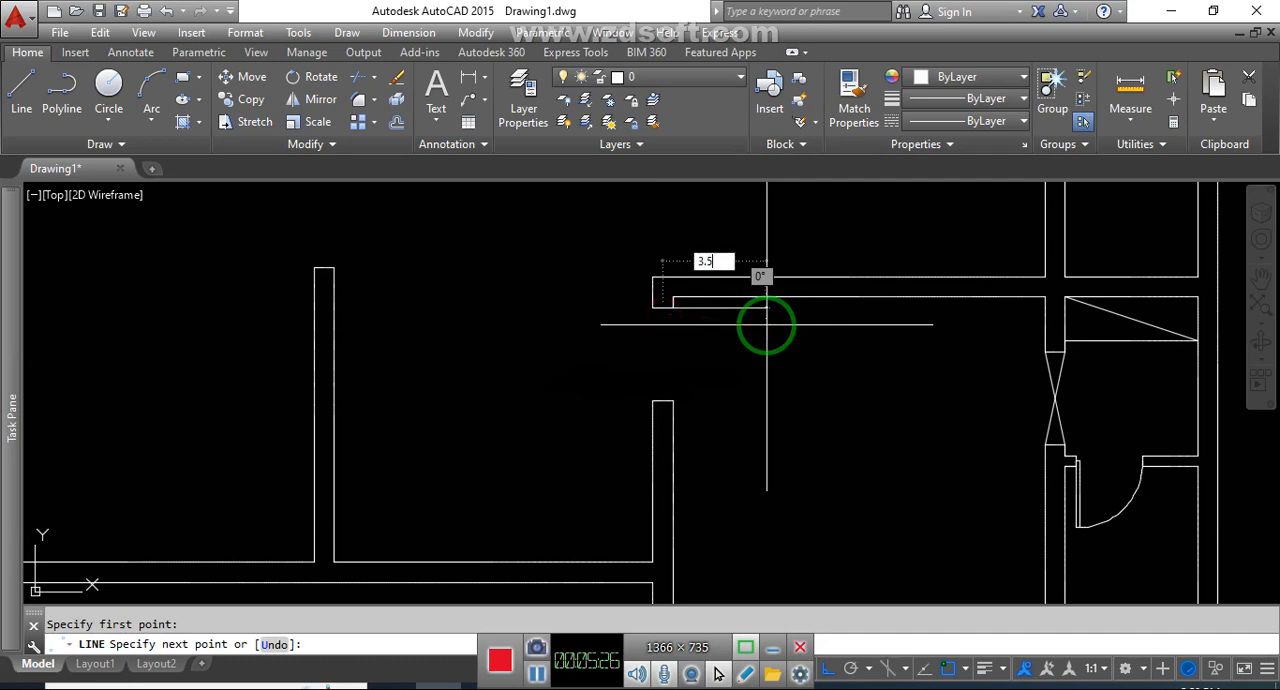
text(3.5')
key(Return)
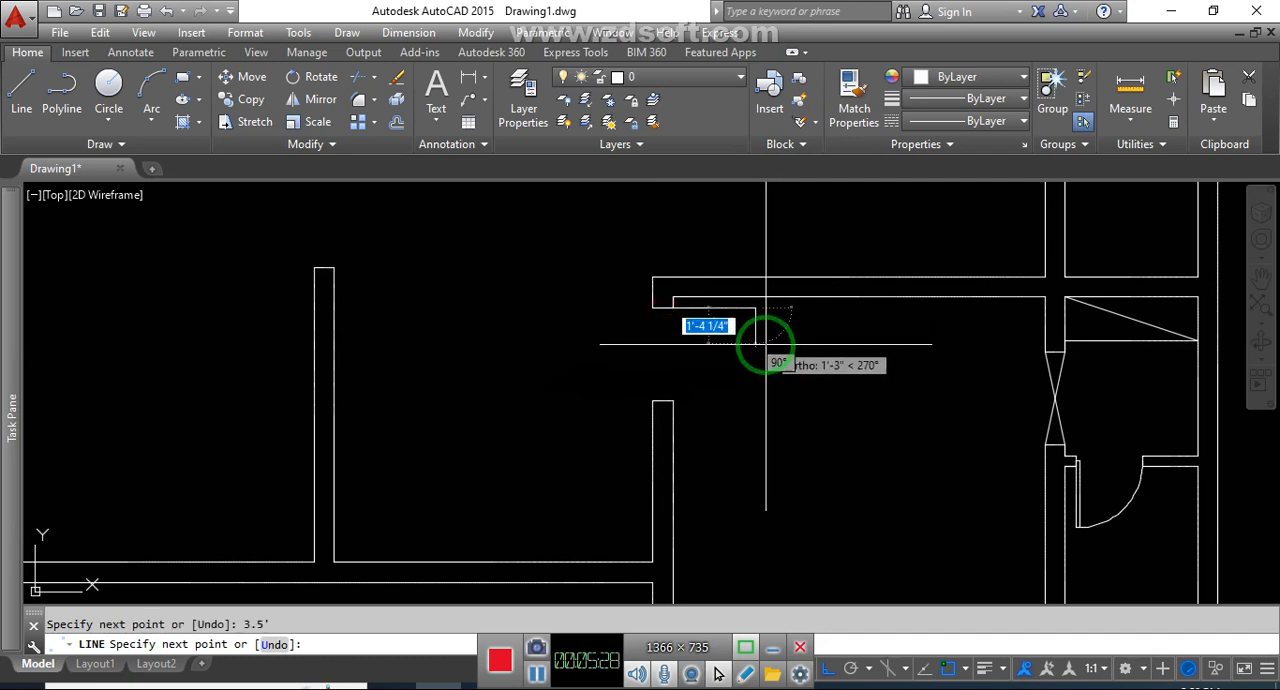
Offset the door leaf line 2" downward to give the leaf its thickness
text(o)
key(Return)
text(1)
key(Return)
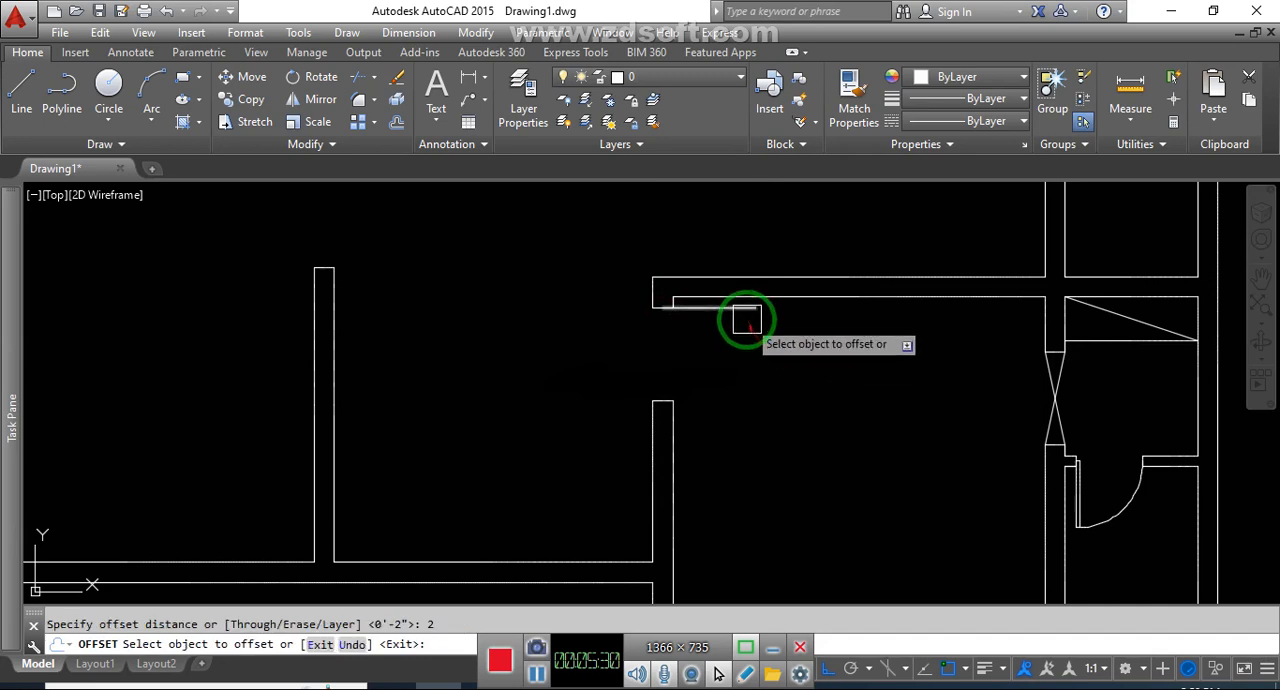
click(746, 320)
click(747, 349)
key(Escape)
Draw the door swing arc from the right end of the original leaf line to the lower jamb's midpoint
text(a)
key(Return)
scroll(745, 335, up, 4)
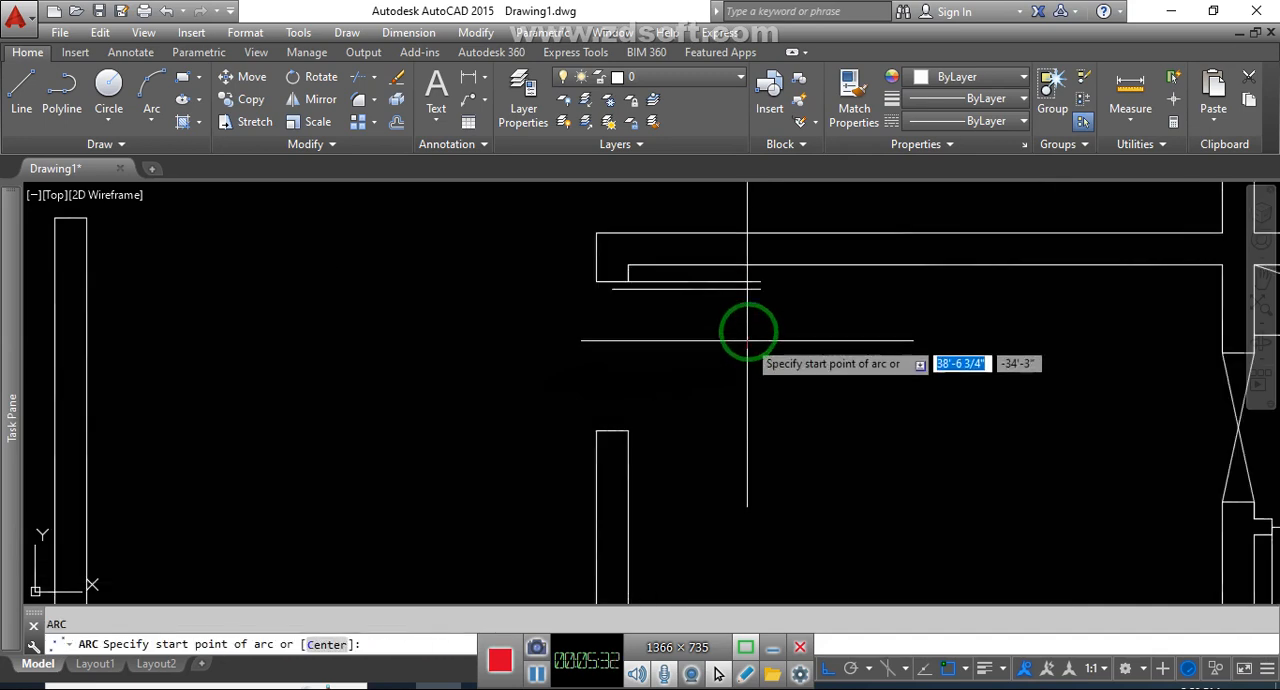
click(762, 282)
click(630, 430)
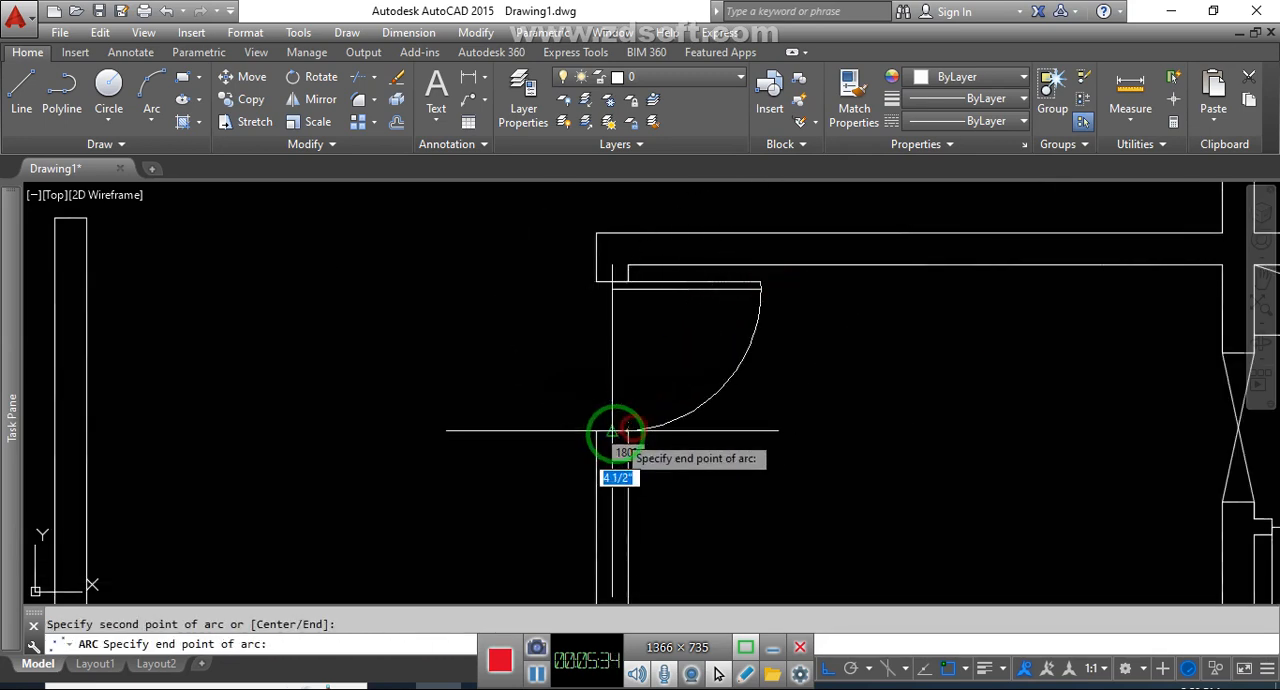
click(612, 433)
key(Escape)
Close the hinge end of the door leaf with a short line between the offset line and the upper jamb
text(l)
key(Return)
scroll(611, 343, up, 3)
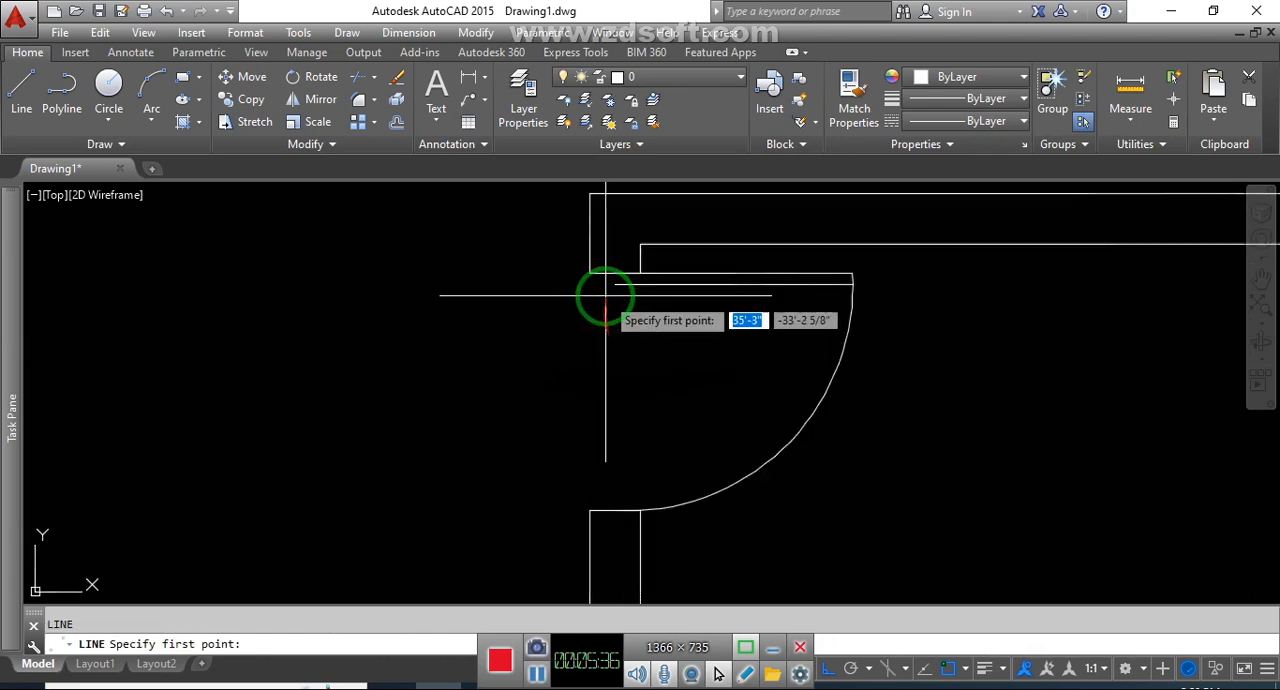
click(618, 260)
key(Escape)
Draw a leaf line to the left from the upper jamb's midpoint in the lower-left large room's right wall opening, matching the opening's width
scroll(714, 363, down, 3)
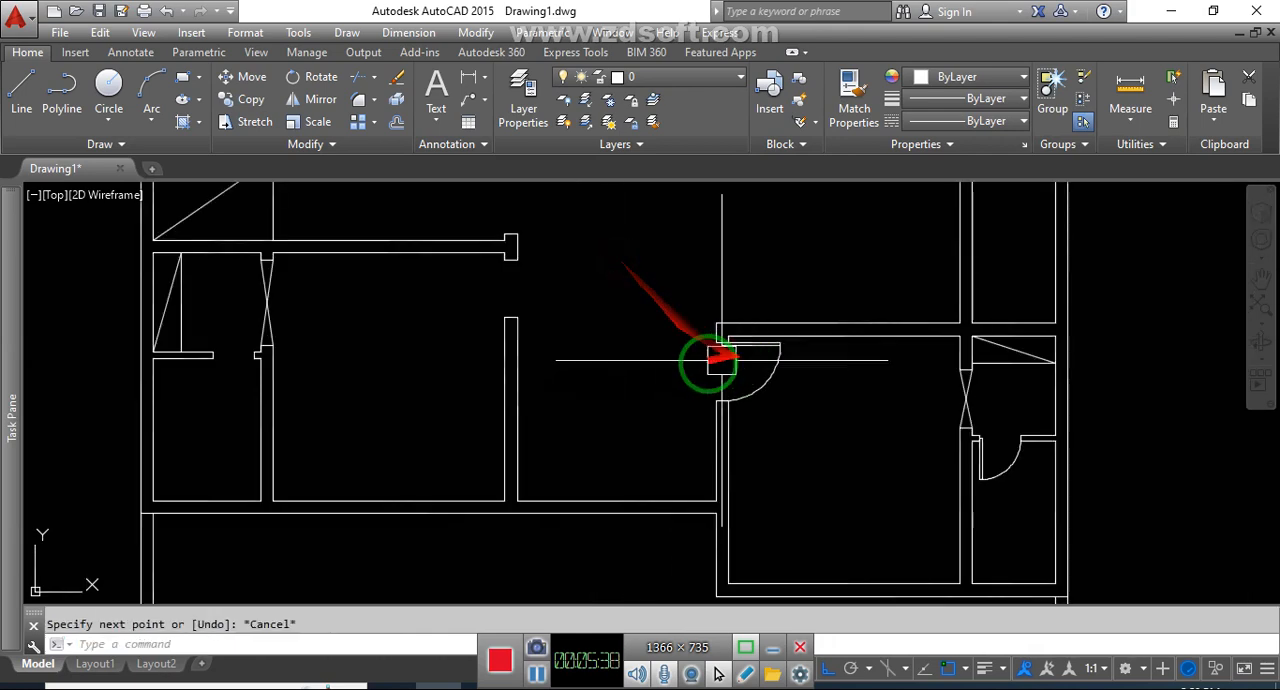
scroll(486, 243, up, 5)
text(l)
key(Return)
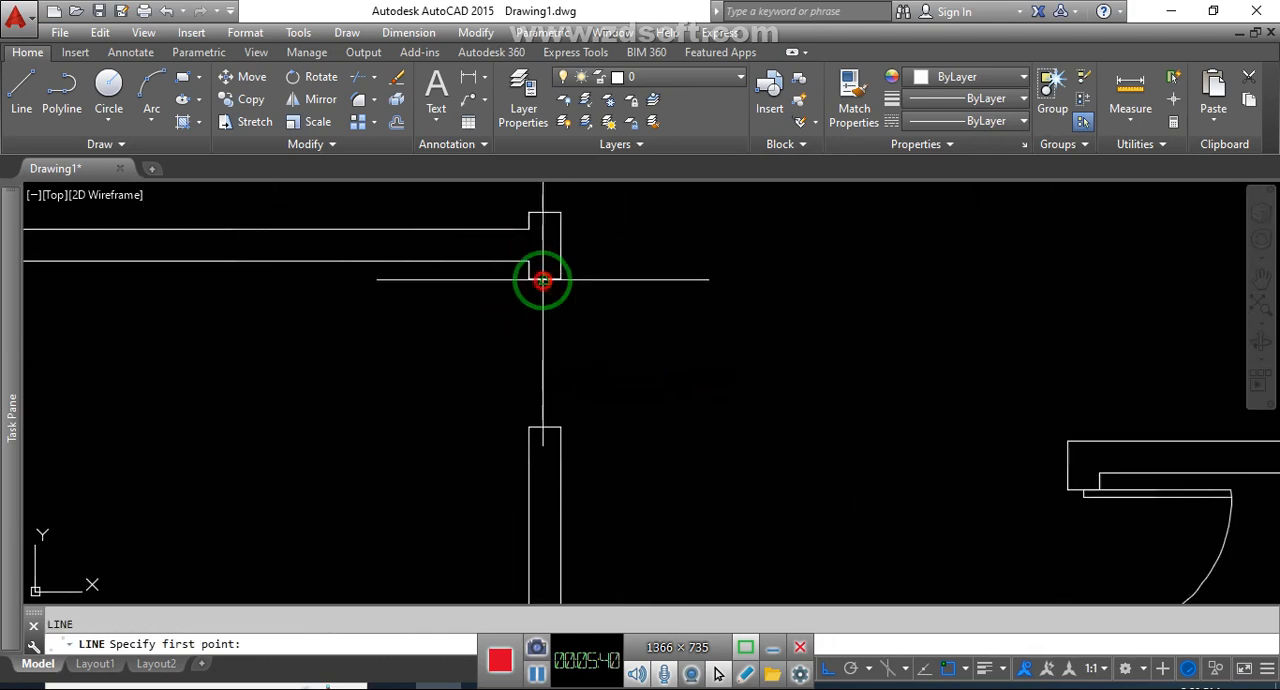
click(545, 278)
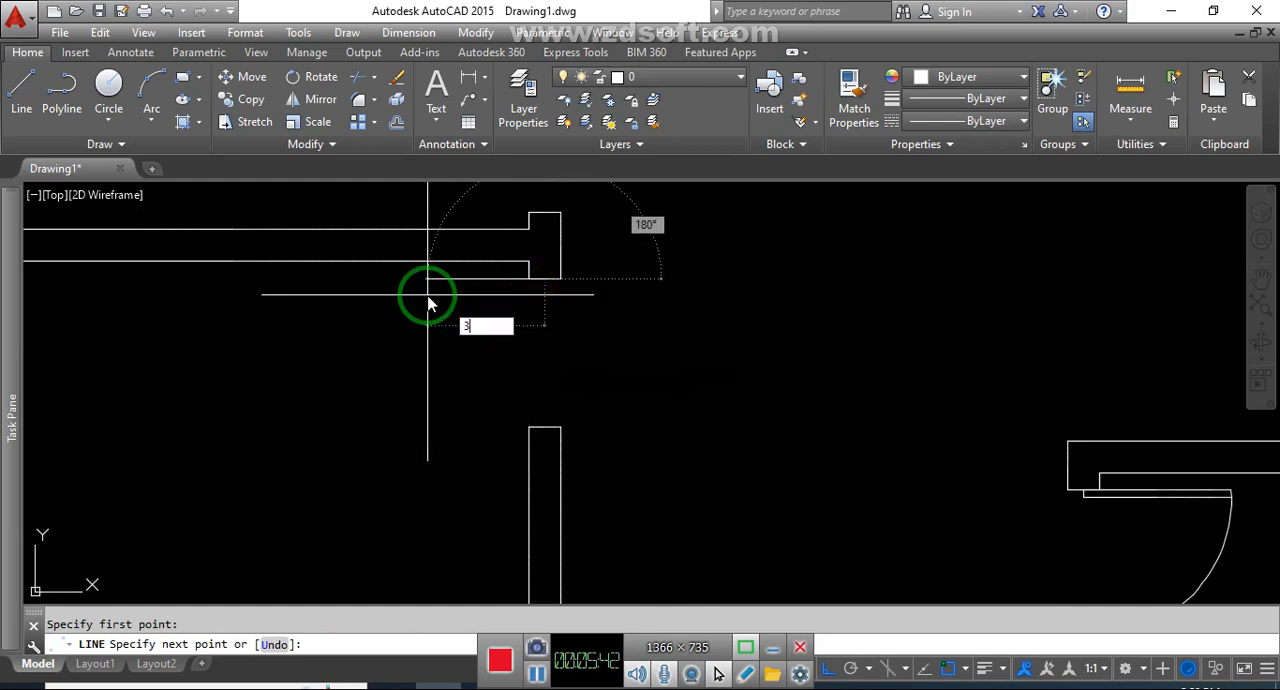
key(Return)
key(Return)
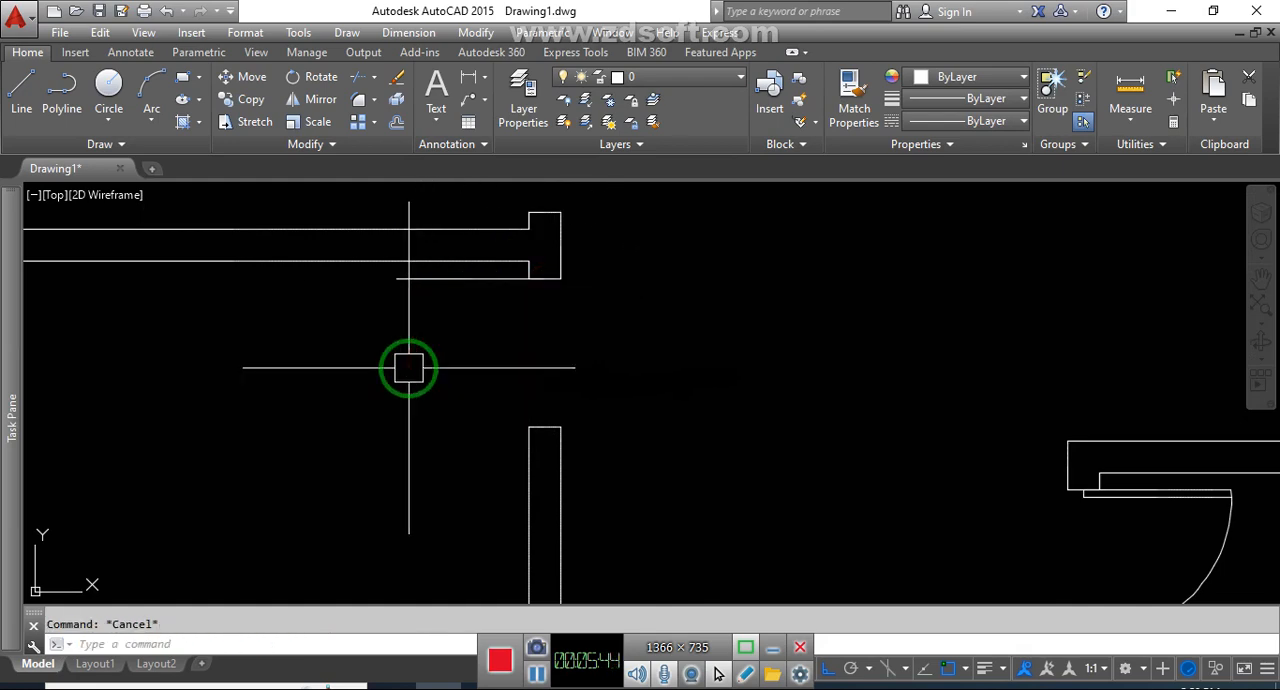
Offset the lower-left large room's leaf line 2" downward
text(o)
key(Return)
text(1)
key(Return)
click(465, 279)
click(457, 322)
key(Escape)
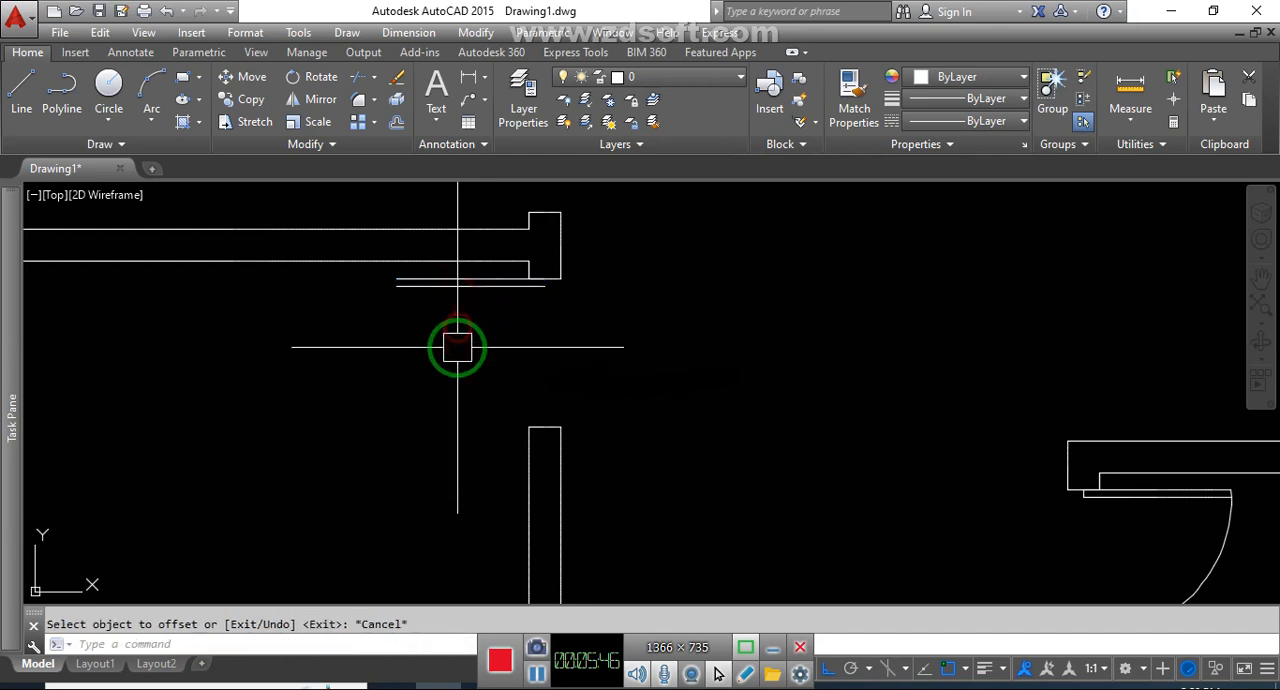
Draw the swing arc from the left end of the original leaf line to the midpoint of the opening's lower jamb
text(a)
key(Return)
click(396, 279)
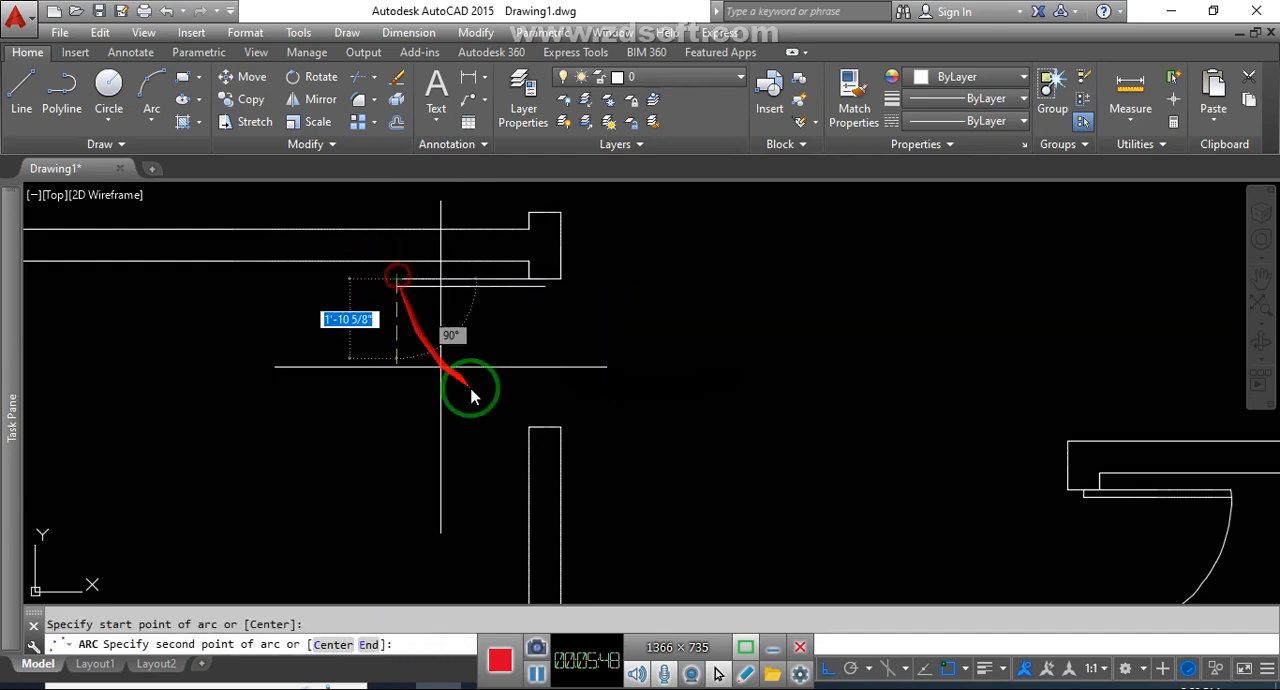
click(529, 427)
click(544, 427)
key(Escape)
Close the right end of the lower-left large room's door leaf with a short line at the upper jamb's midpoint
middle_drag(596, 349, 638, 423)
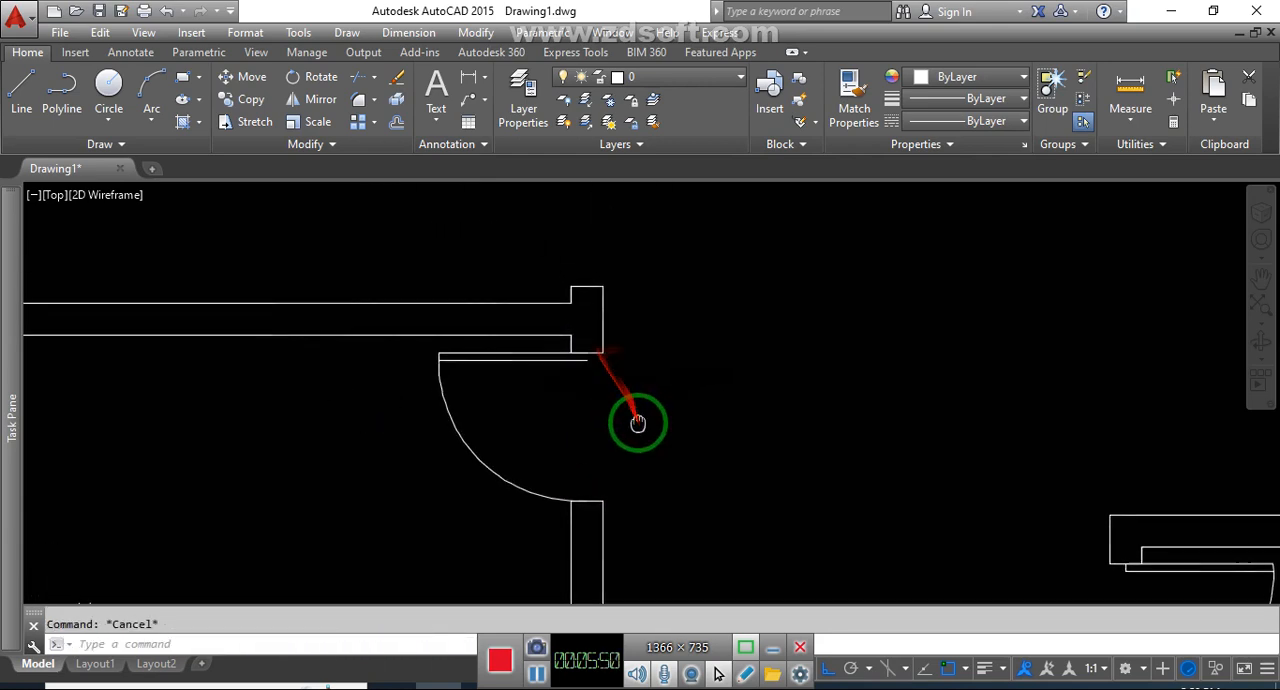
text(l)
key(Return)
click(587, 352)
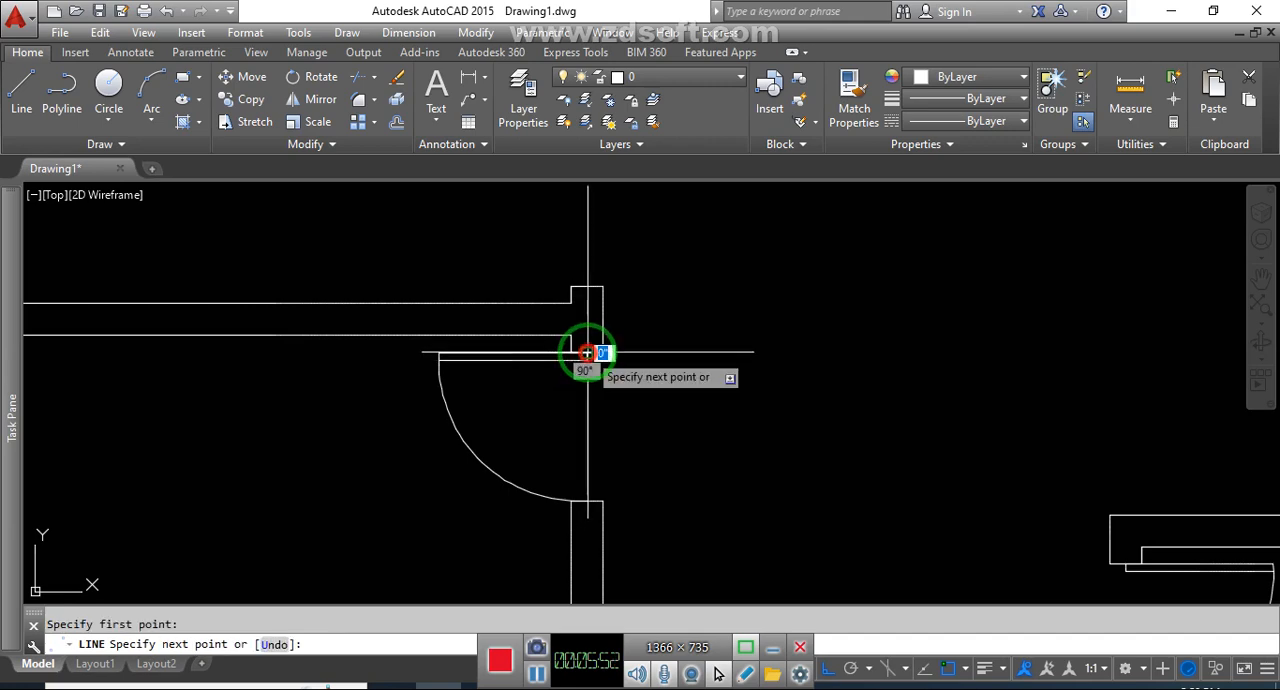
key(Escape)
Mirror the door leaf and swing arc into the opening above, about a horizontal line through the wall end's midpoint, keeping the source objects
scroll(563, 391, down, 3)
scroll(500, 391, up, 3)
click(500, 392)
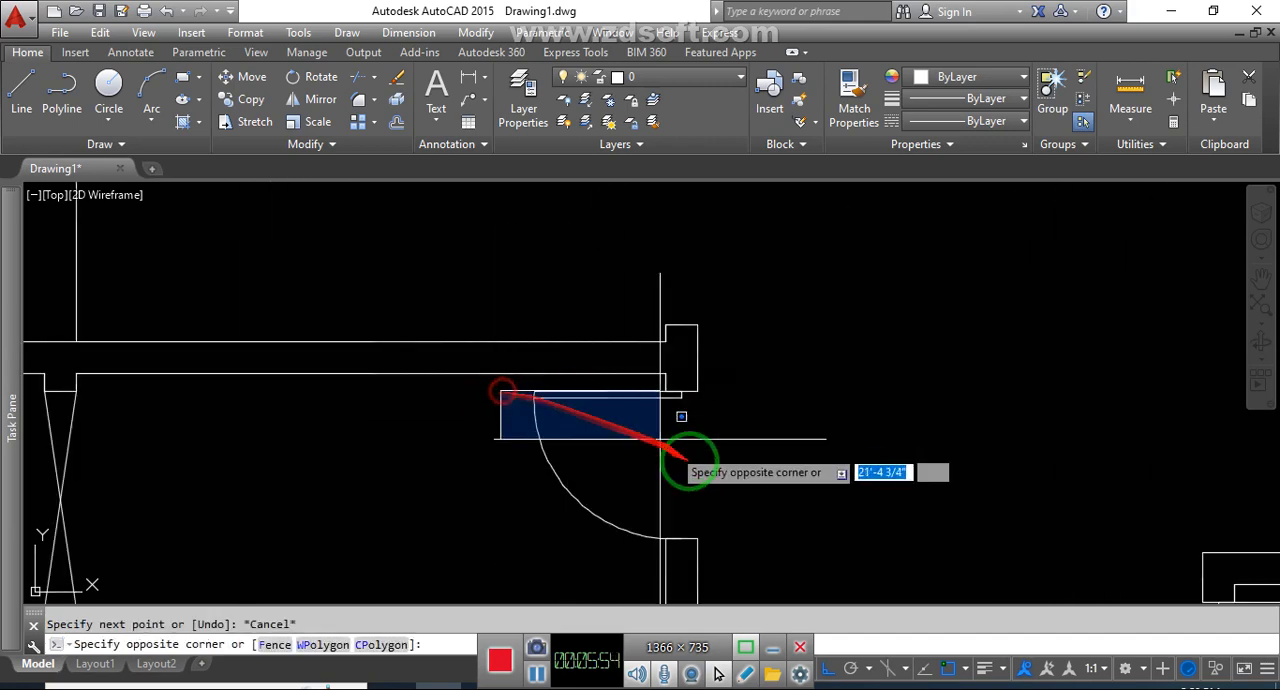
key(Escape)
click(625, 570)
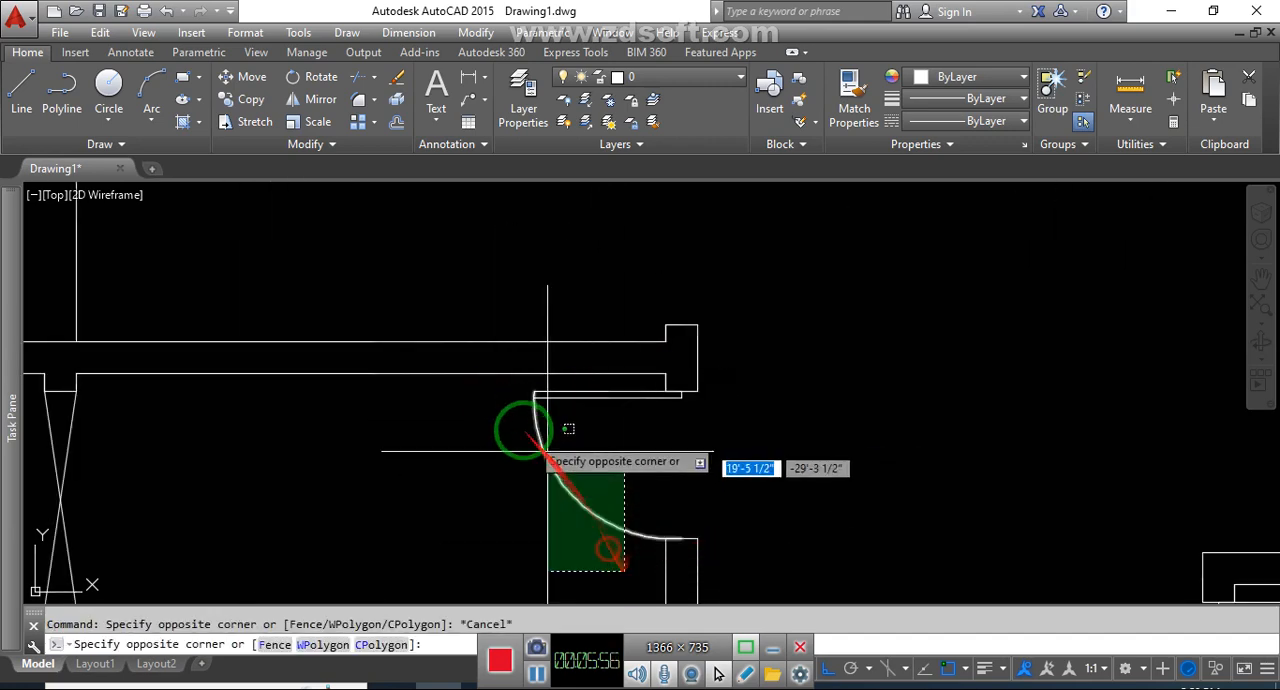
click(498, 392)
middle_drag(651, 414, 686, 480)
text(L)
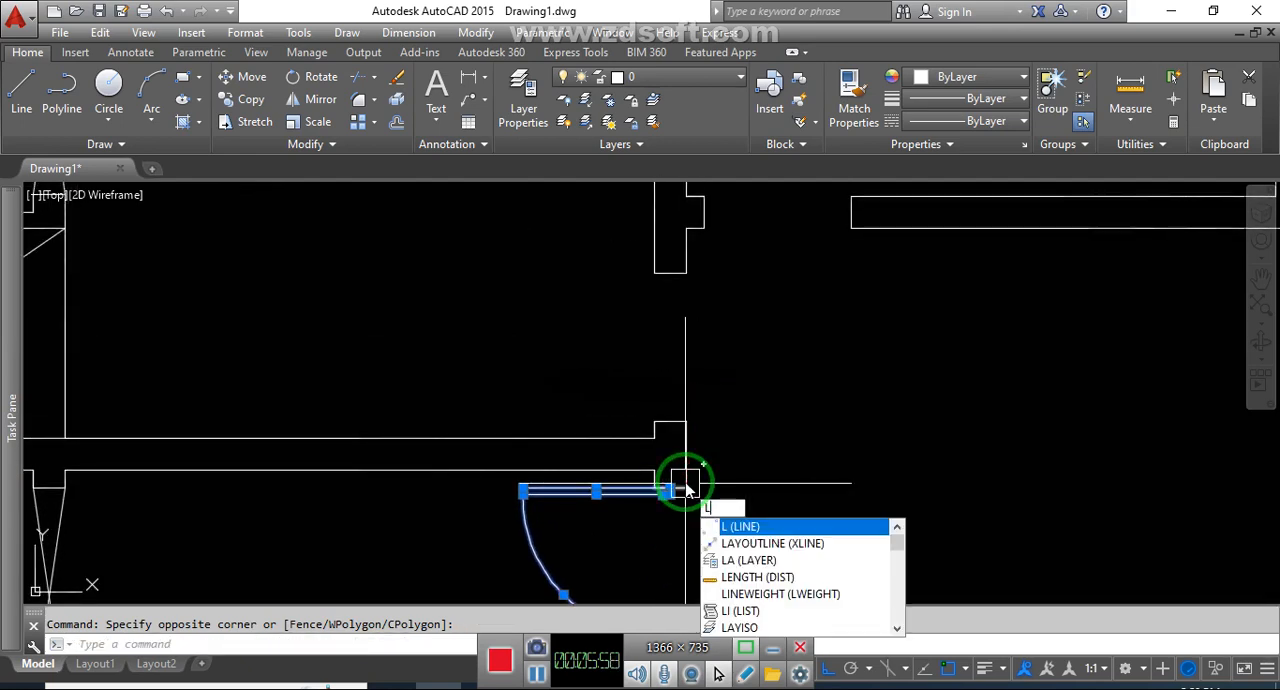
key(BackSpace)
text(mi)
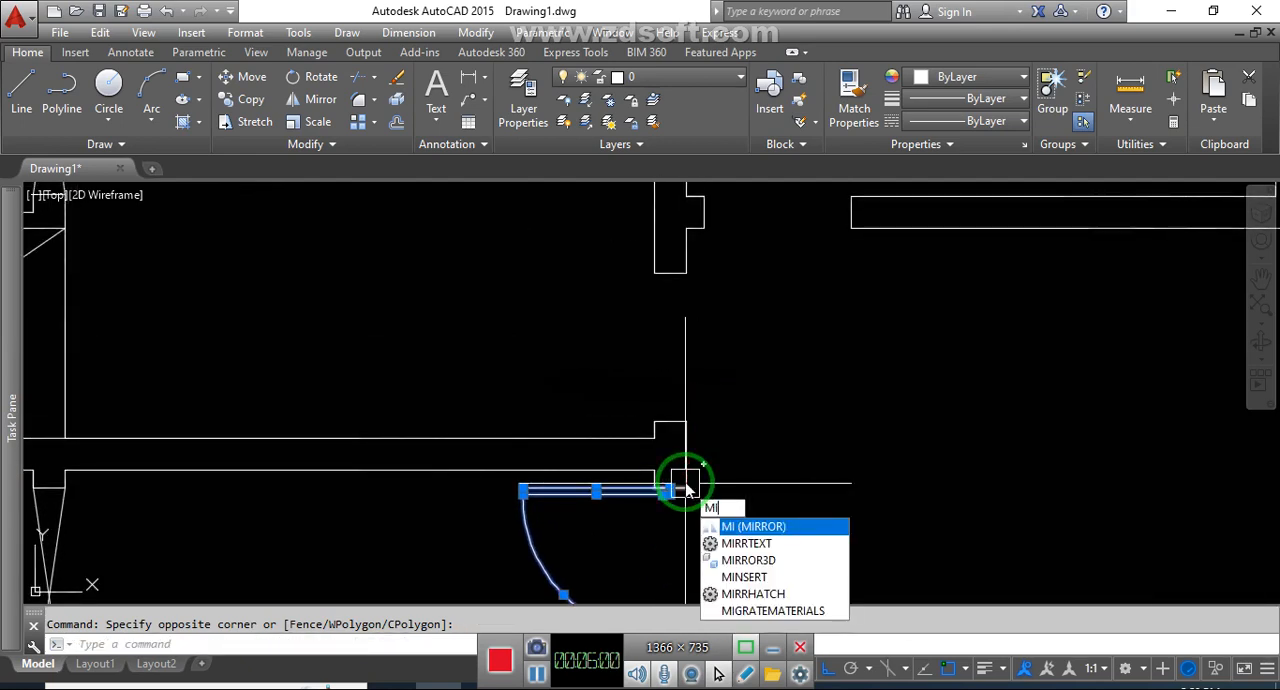
key(Return)
click(685, 455)
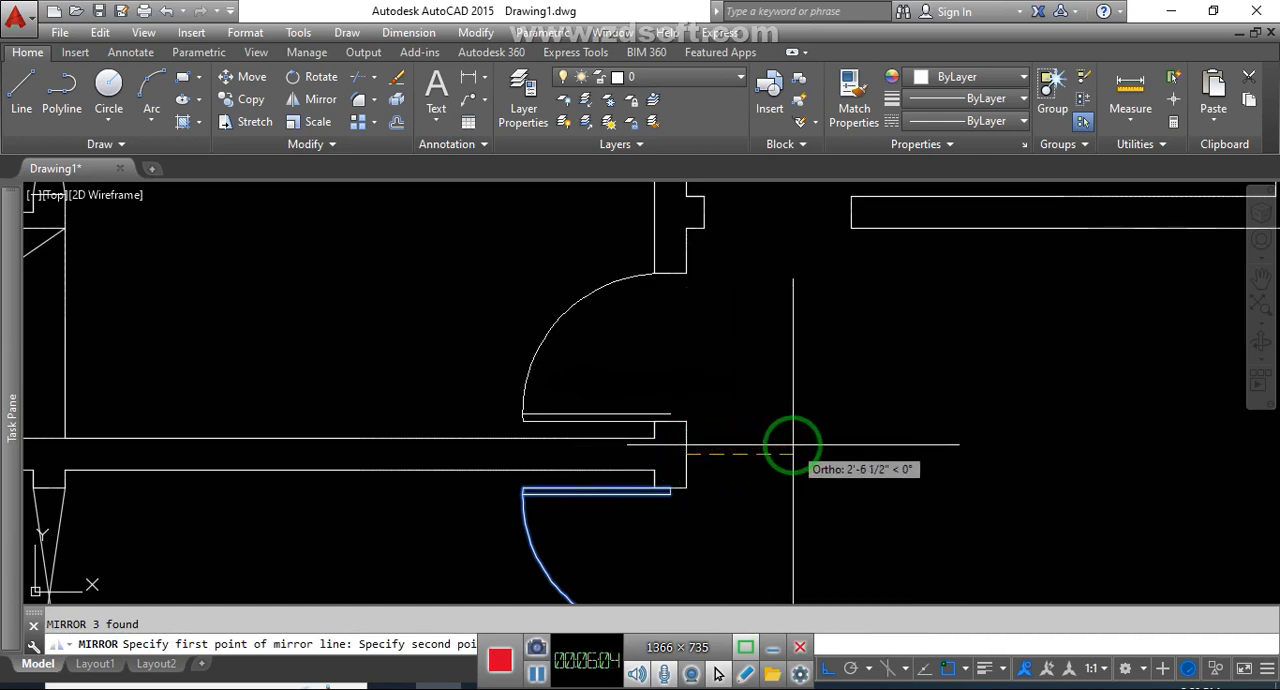
click(848, 436)
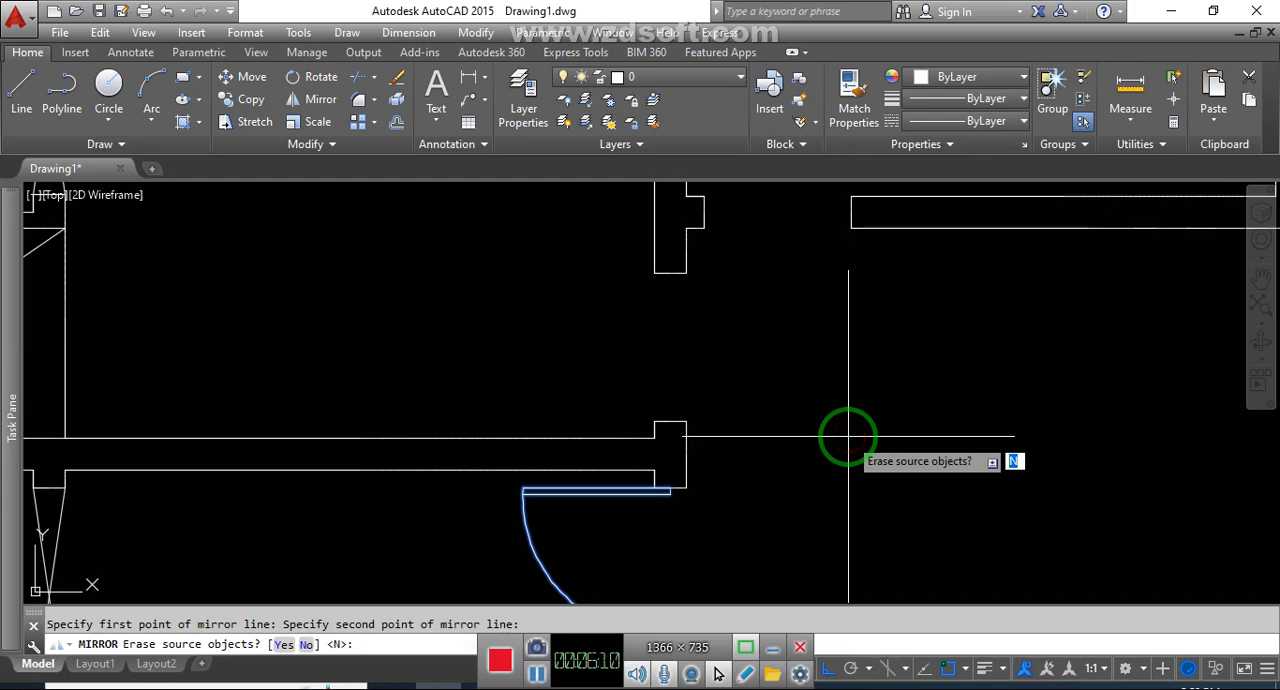
key(Return)
key(Escape)
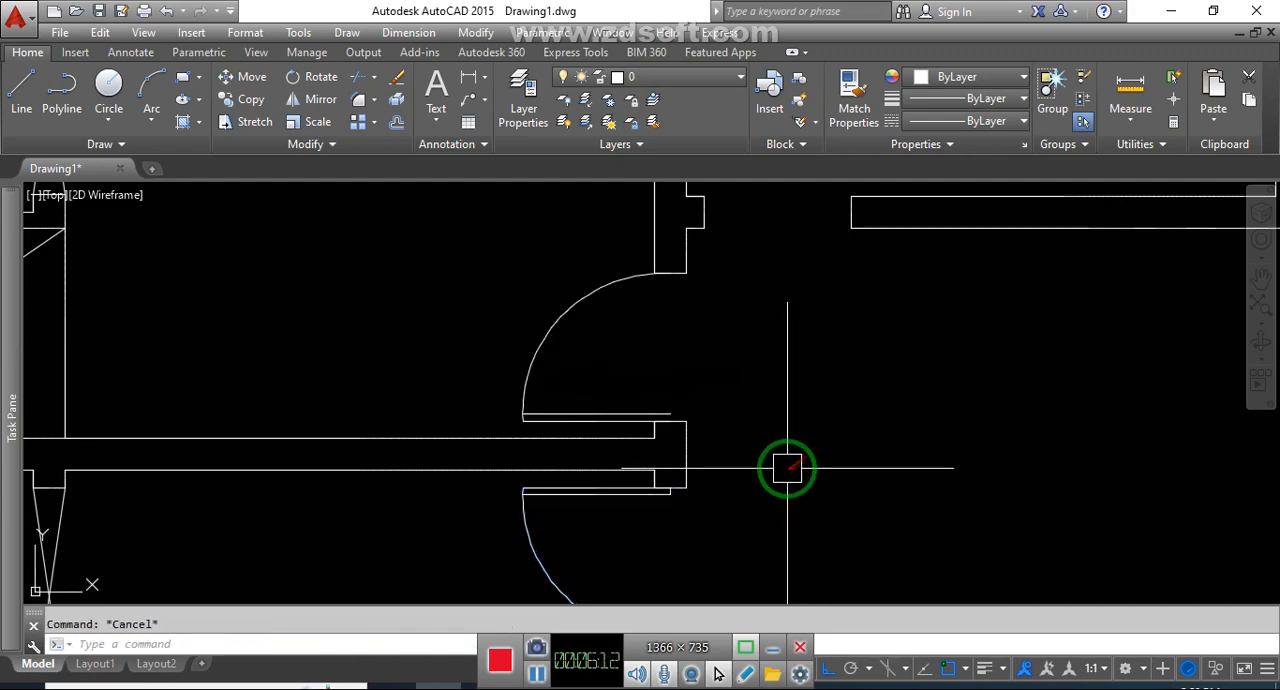
Close the right end of the mirrored door leaf with a short line at the jamb's midpoint
text(l)
key(Return)
scroll(680, 423, up, 2)
click(663, 417)
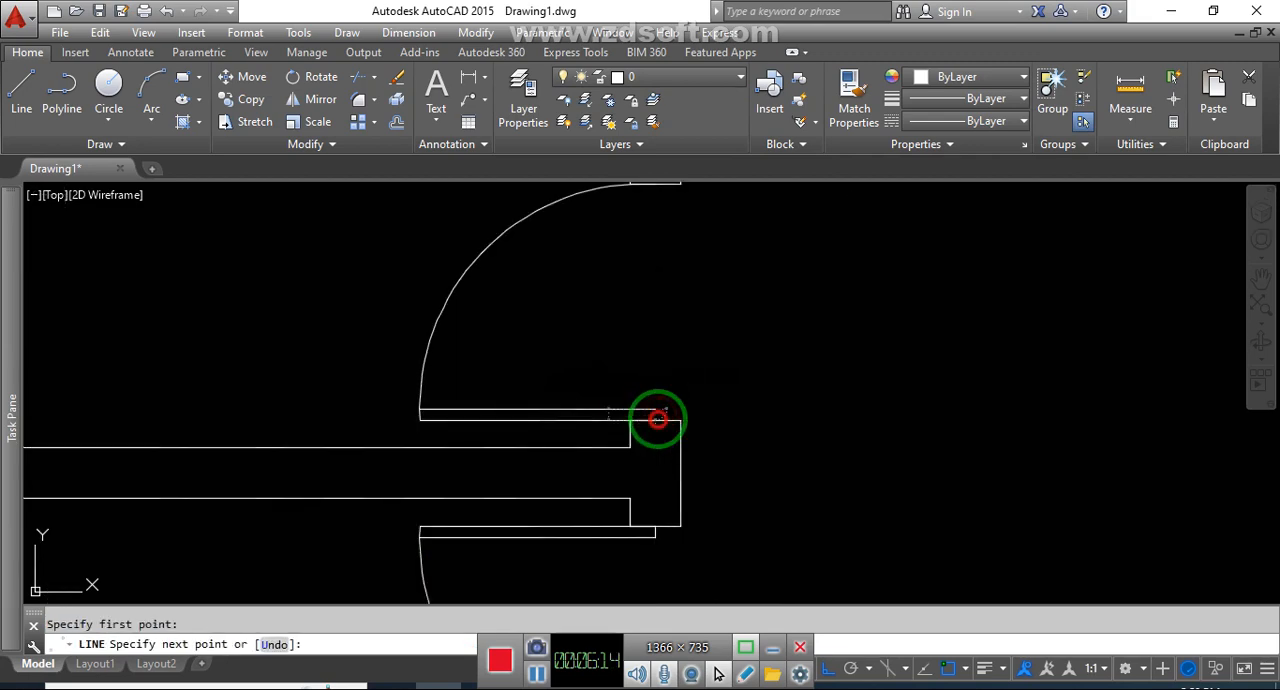
scroll(718, 410, down, 5)
key(Escape)
Draw a leaf line down from the right jamb's midpoint in the lower-left small room's opening, matching the opening's width
scroll(566, 506, up, 5)
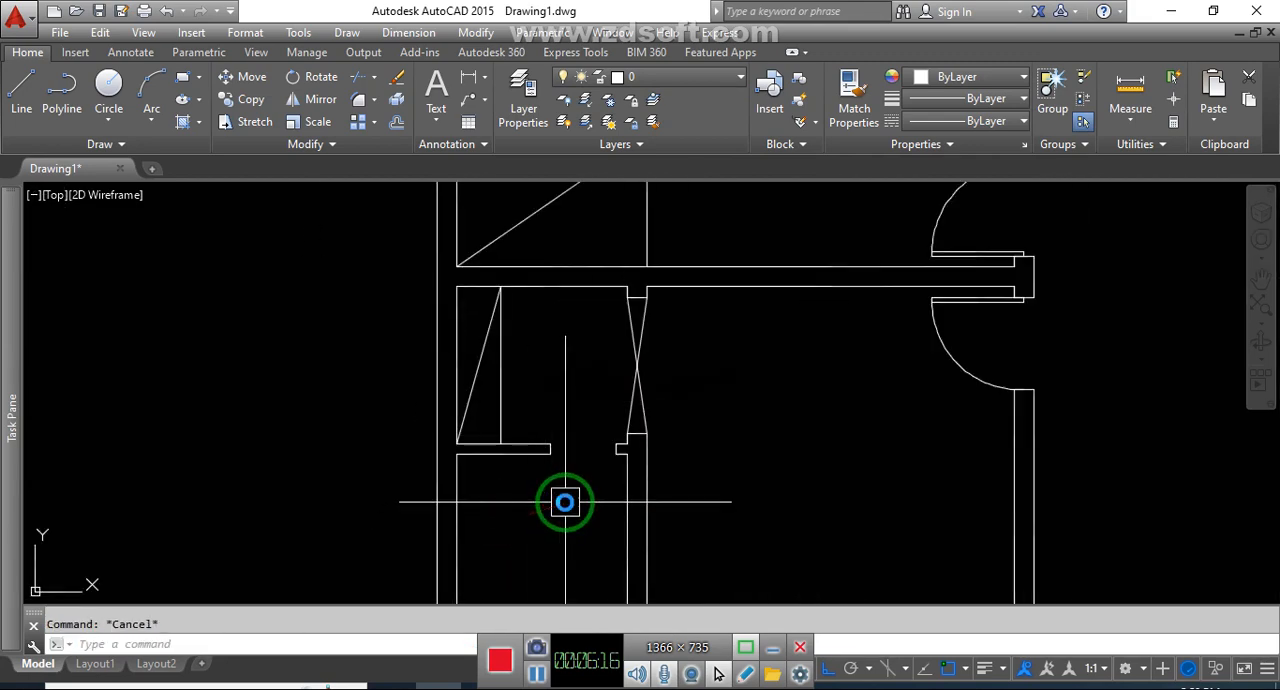
text(l)
key(Return)
click(632, 420)
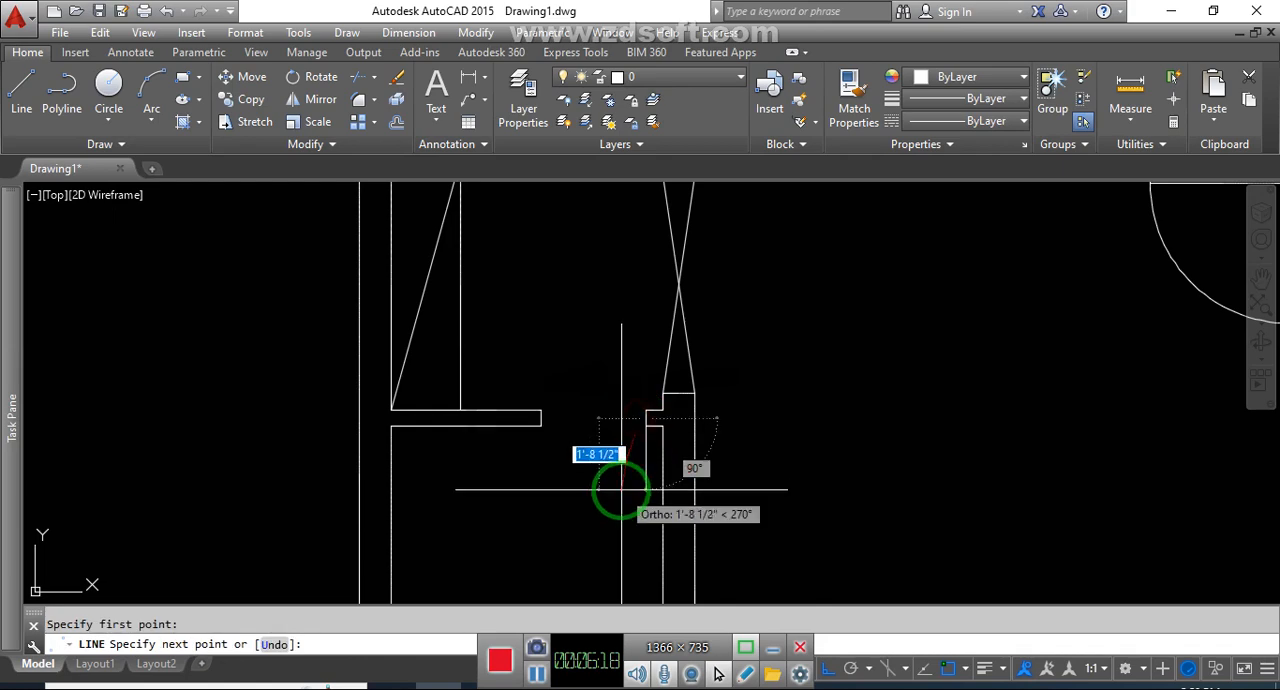
key(Return)
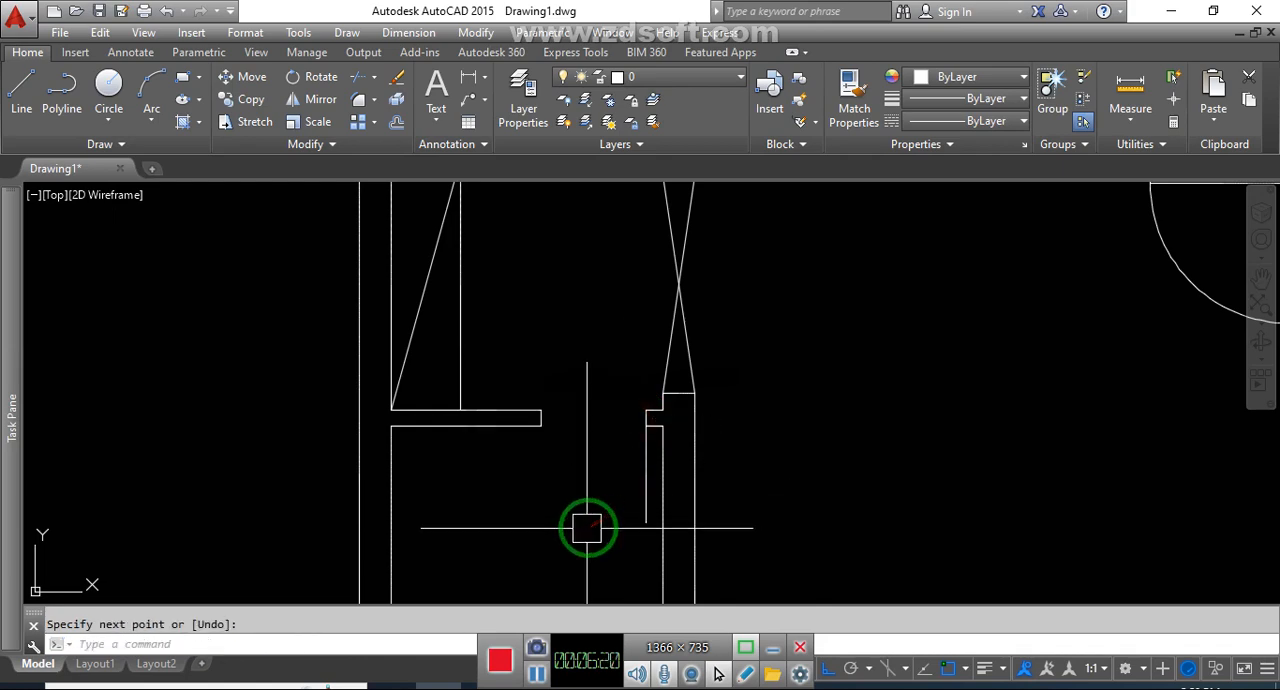
Offset the small room's door leaf line 2" to the left
text(o)
key(Return)
text(1)
key(Return)
click(640, 480)
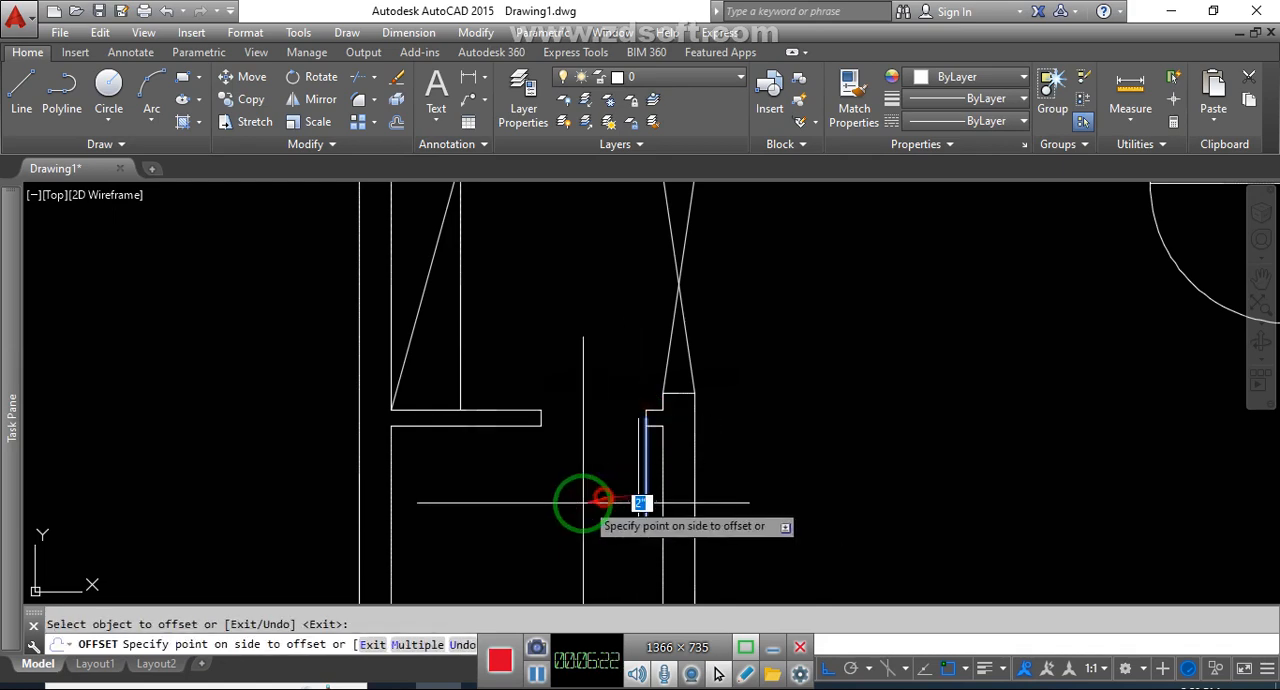
click(583, 500)
key(Escape)
Draw the swing arc from the lower end of the original leaf line to the lower corner of the opening's left jamb
text(a)
key(Return)
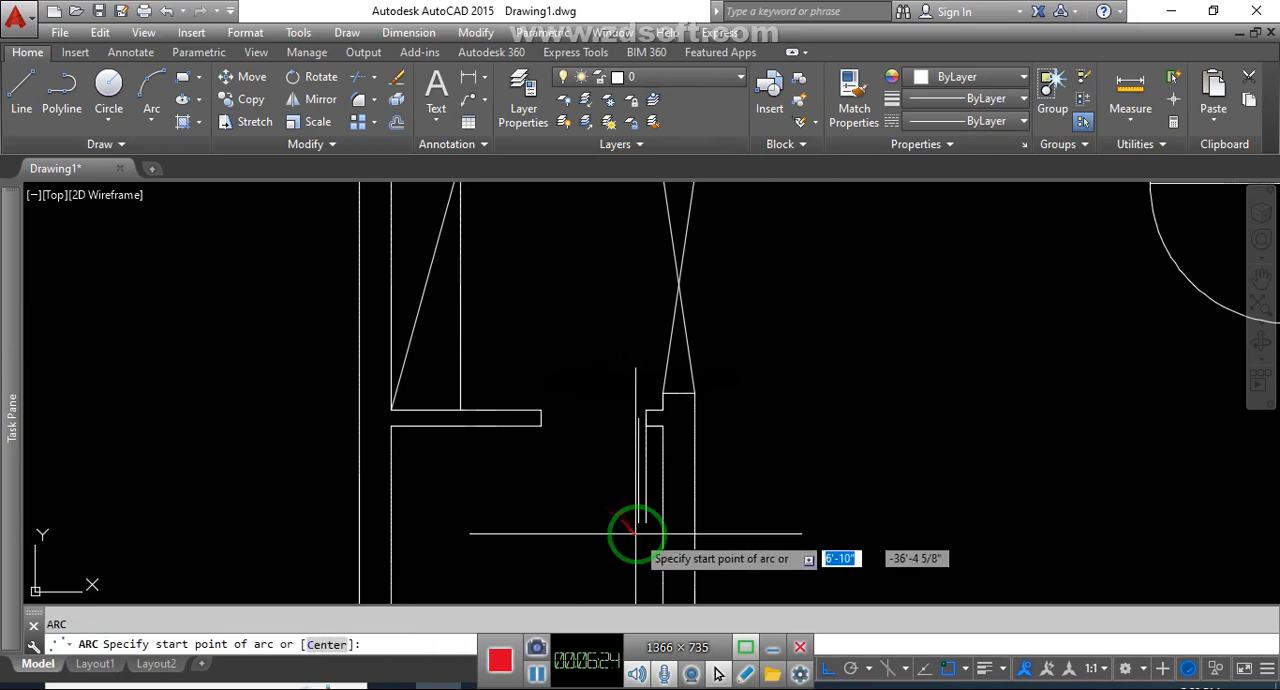
click(645, 522)
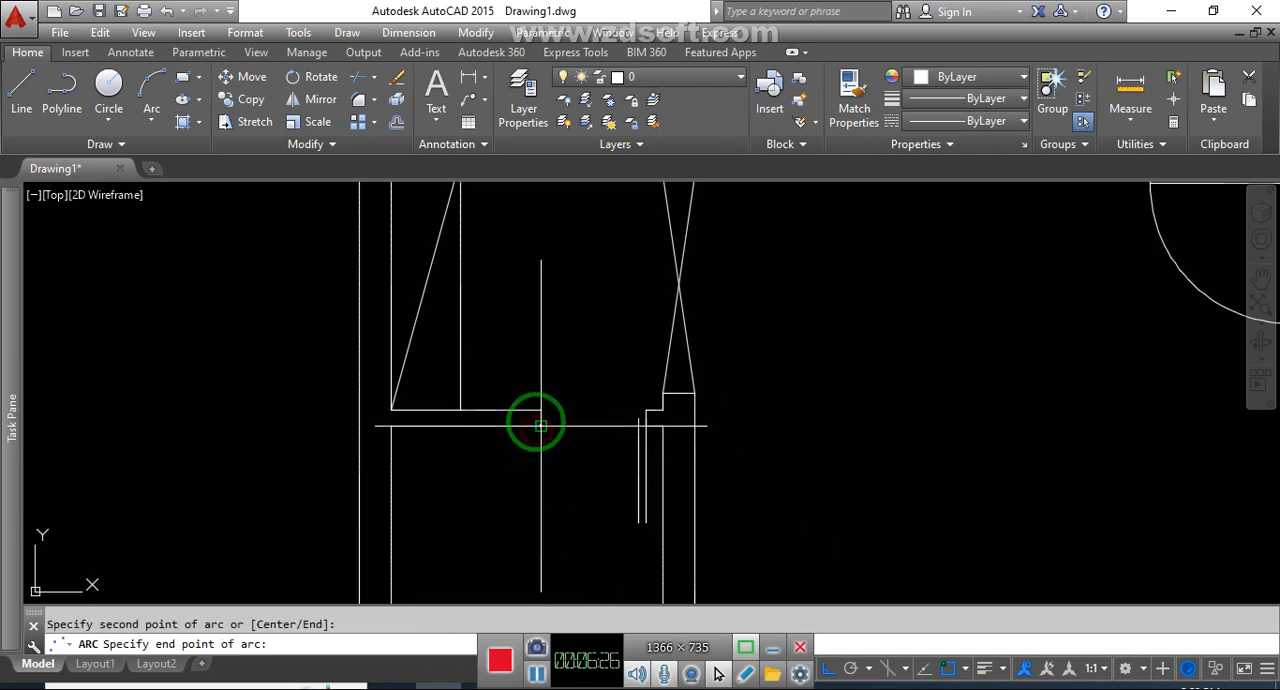
click(536, 418)
key(Escape)
Close the upper end of the lower-left small room's door leaf with a short line to the right jamb
text(l)
key(Return)
scroll(635, 430, up, 2)
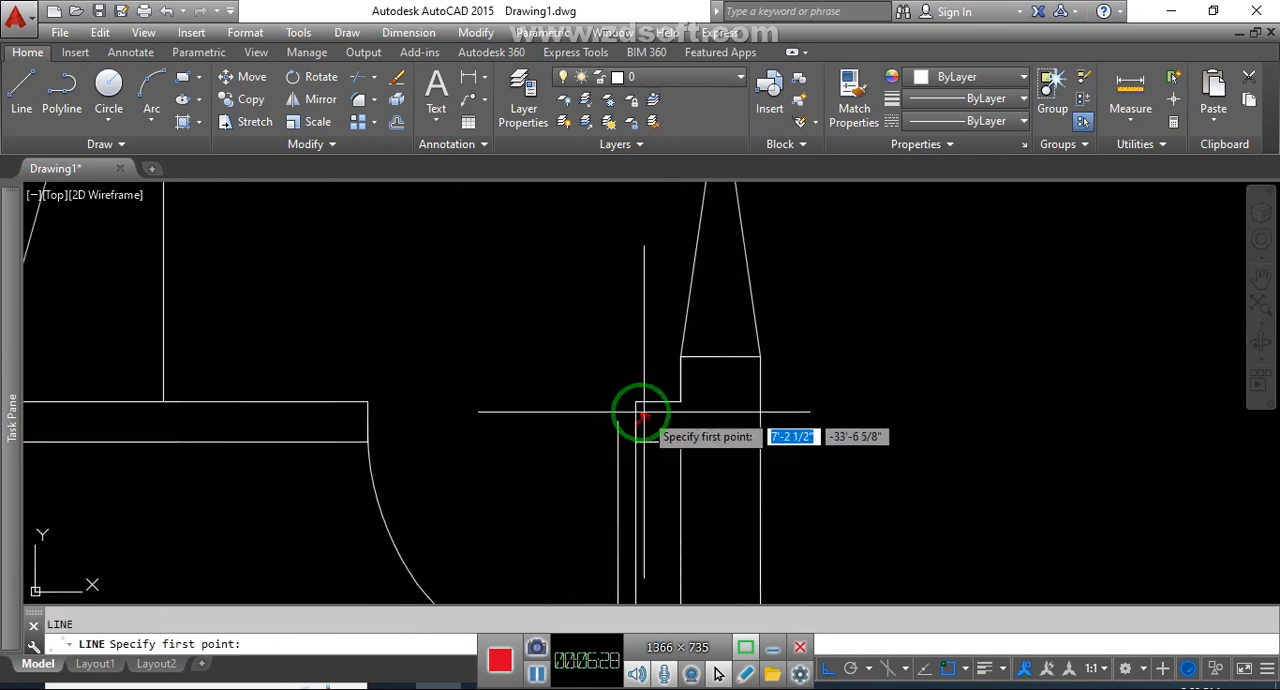
scroll(632, 460, down, 8)
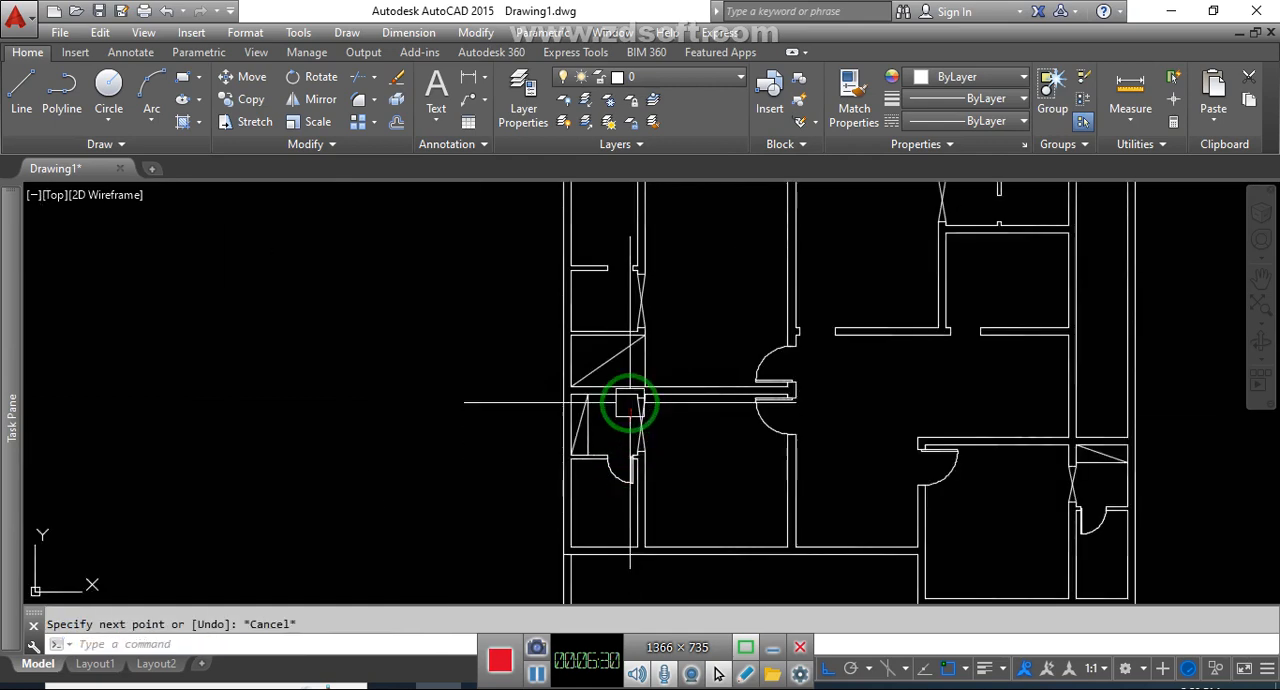
Draw a 30" door leaf line upward from the right jamb's midpoint in the upper-left small room's opening
scroll(629, 400, up, 2)
middle_drag(629, 281, 629, 317)
middle_drag(693, 453, 654, 497)
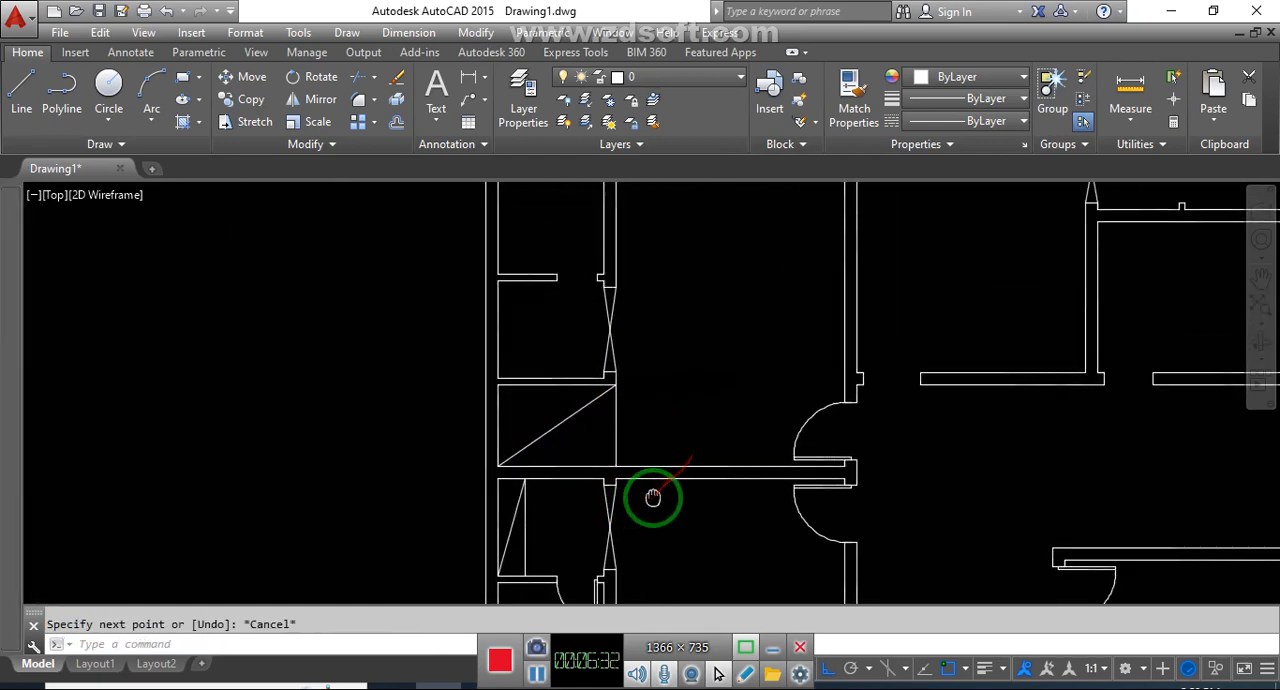
middle_drag(581, 367, 613, 452)
scroll(590, 346, up, 4)
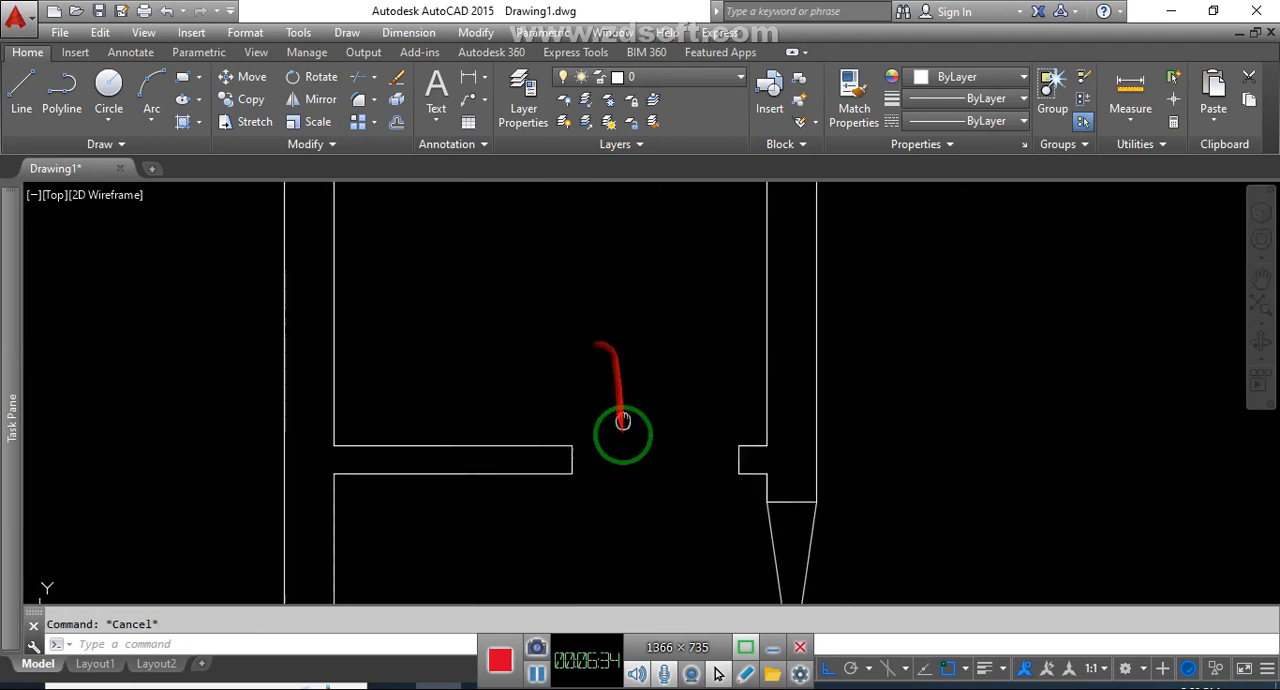
text(l)
key(Return)
click(739, 509)
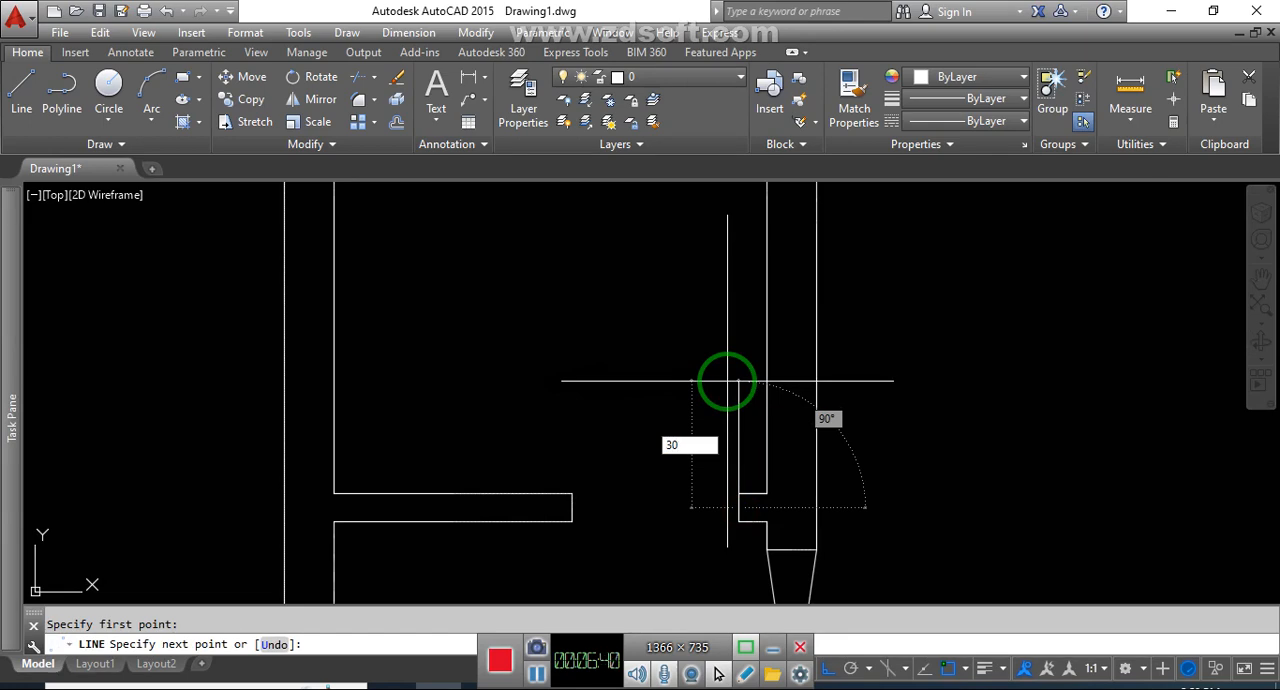
key(Return)
Offset the 30" door leaf line 2" to the left
text(o)
key(Return)
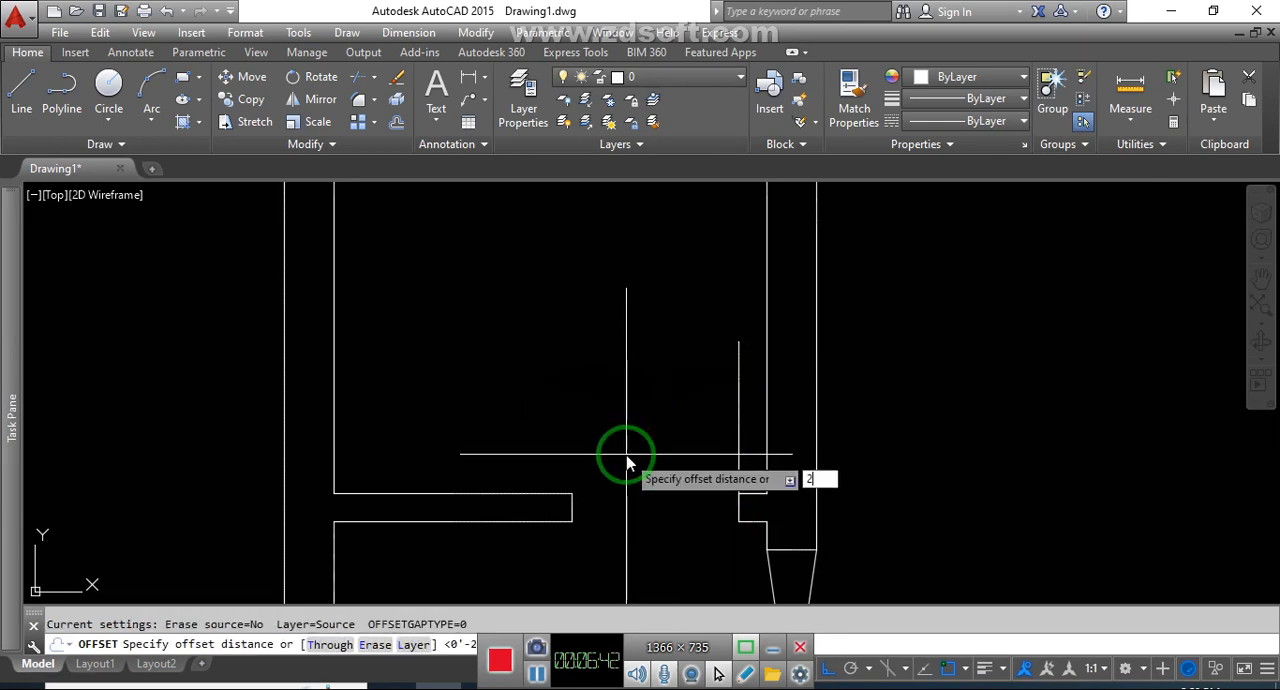
text(2)
key(Return)
click(731, 427)
click(684, 434)
key(Escape)
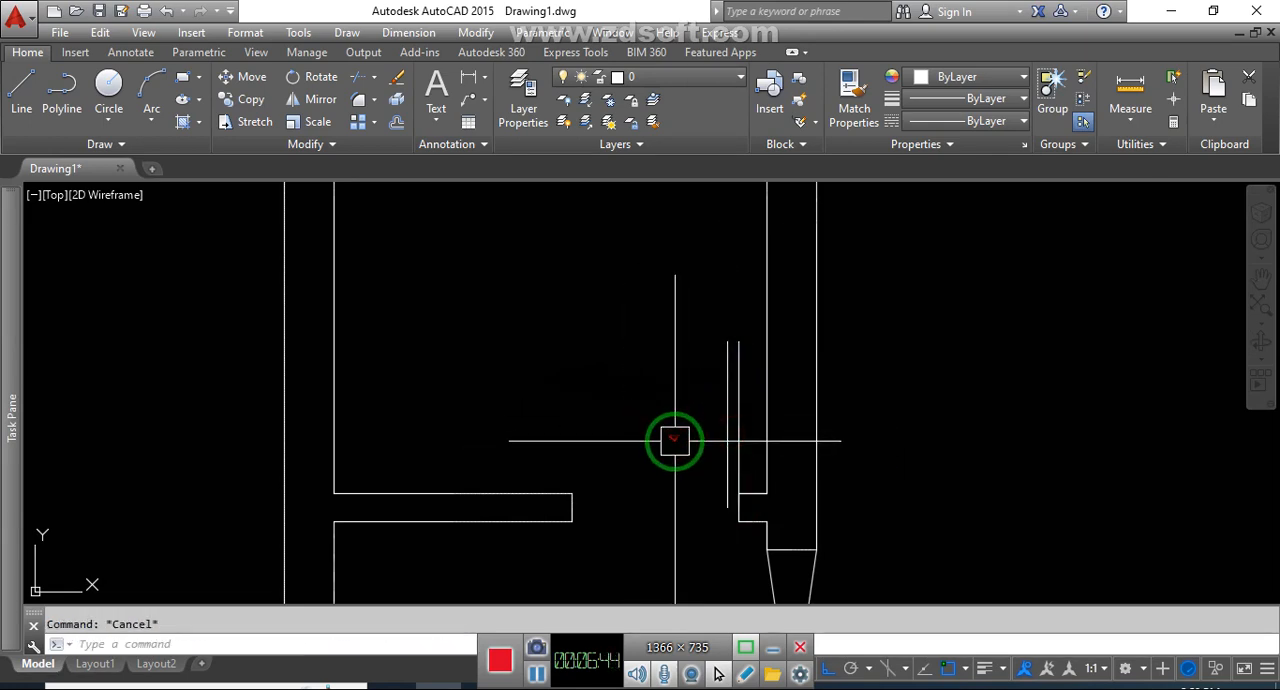
Draw the swing arc from the upper end of the original leaf line to the opening's left jamb
text(a)
key(Return)
click(738, 342)
click(576, 478)
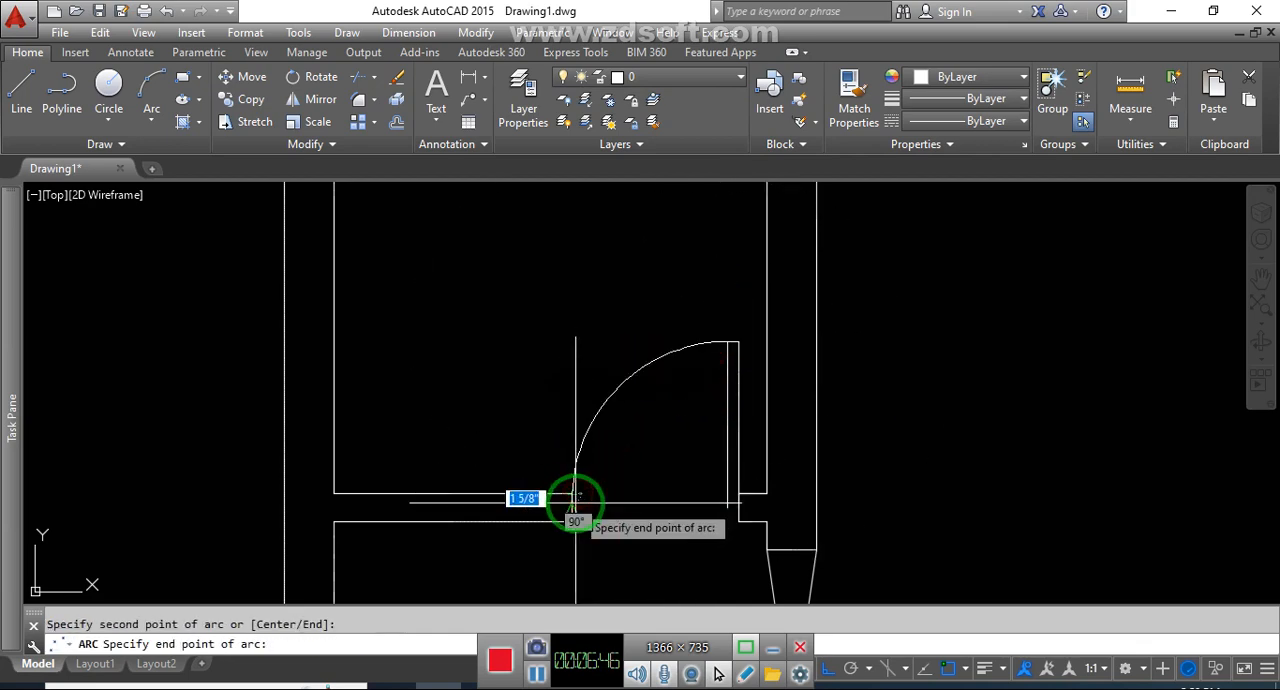
click(575, 494)
key(Escape)
Close the lower end of the upper-left small room's door leaf with a short line to the right jamb
text(l)
key(Return)
click(736, 512)
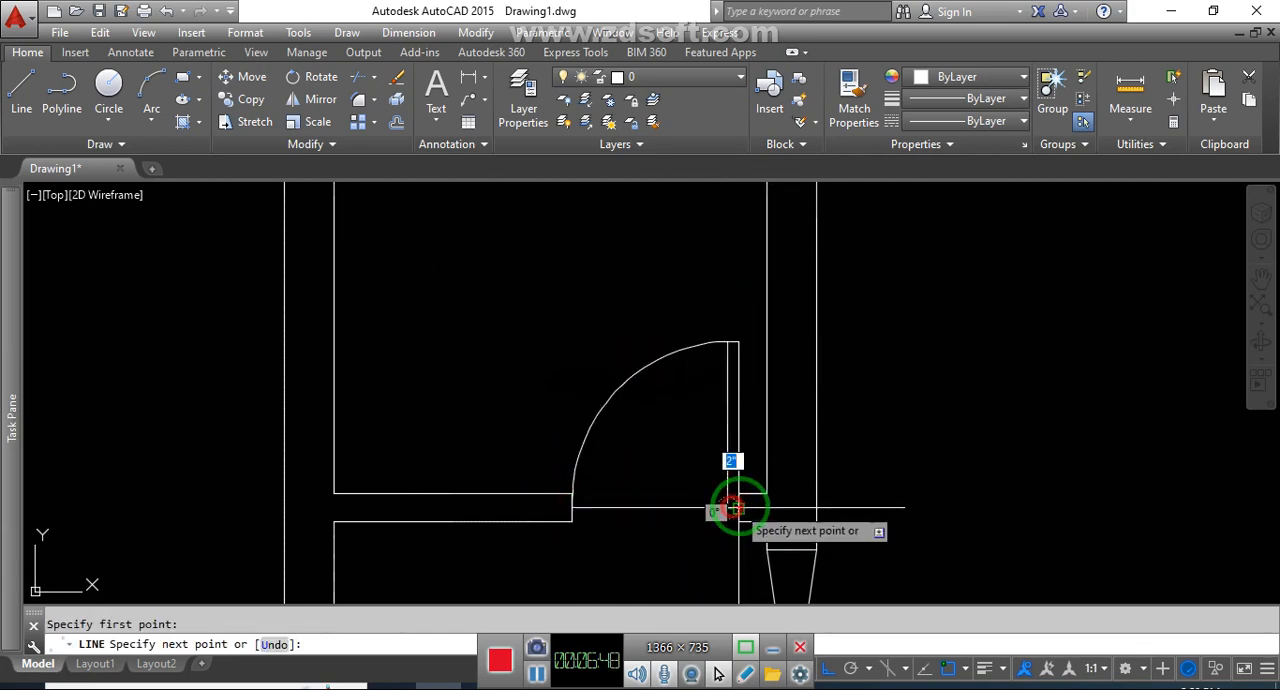
key(Escape)
Draw a door leaf line upward from the left jamb's midpoint in the upper middle room's opening
scroll(639, 481, down, 5)
middle_drag(720, 557, 631, 501)
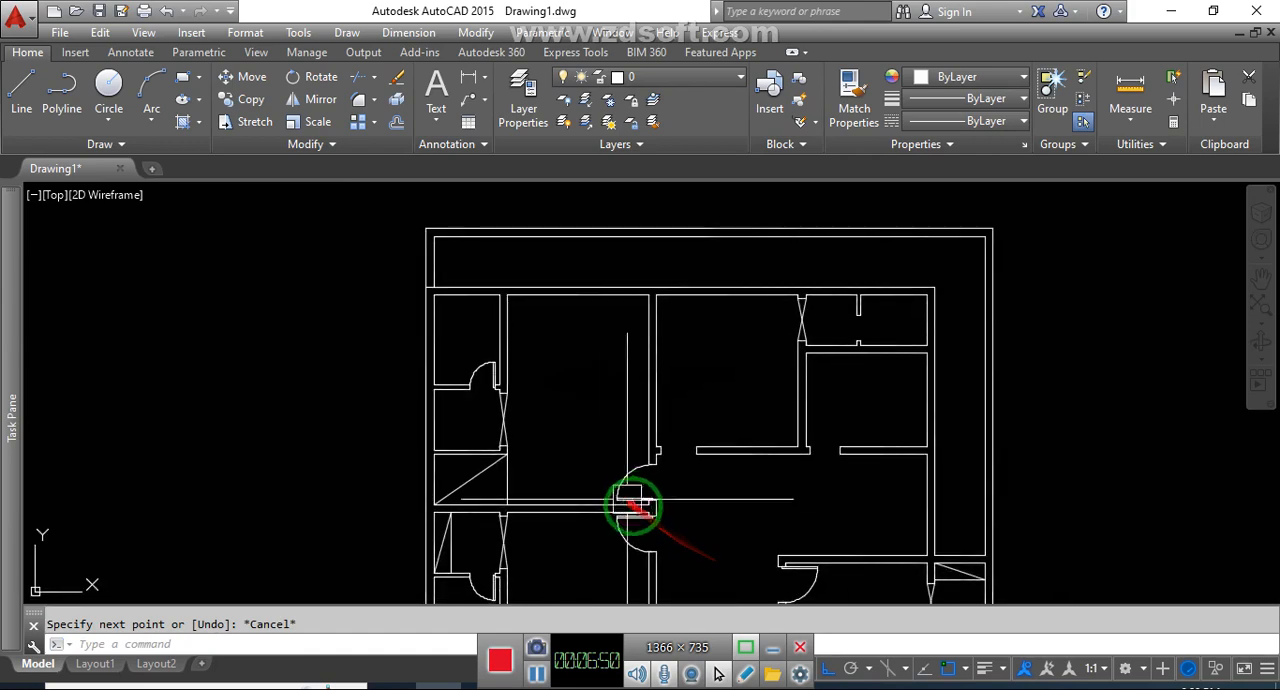
scroll(669, 464, up, 4)
key(Escape)
text(l)
key(Return)
click(662, 420)
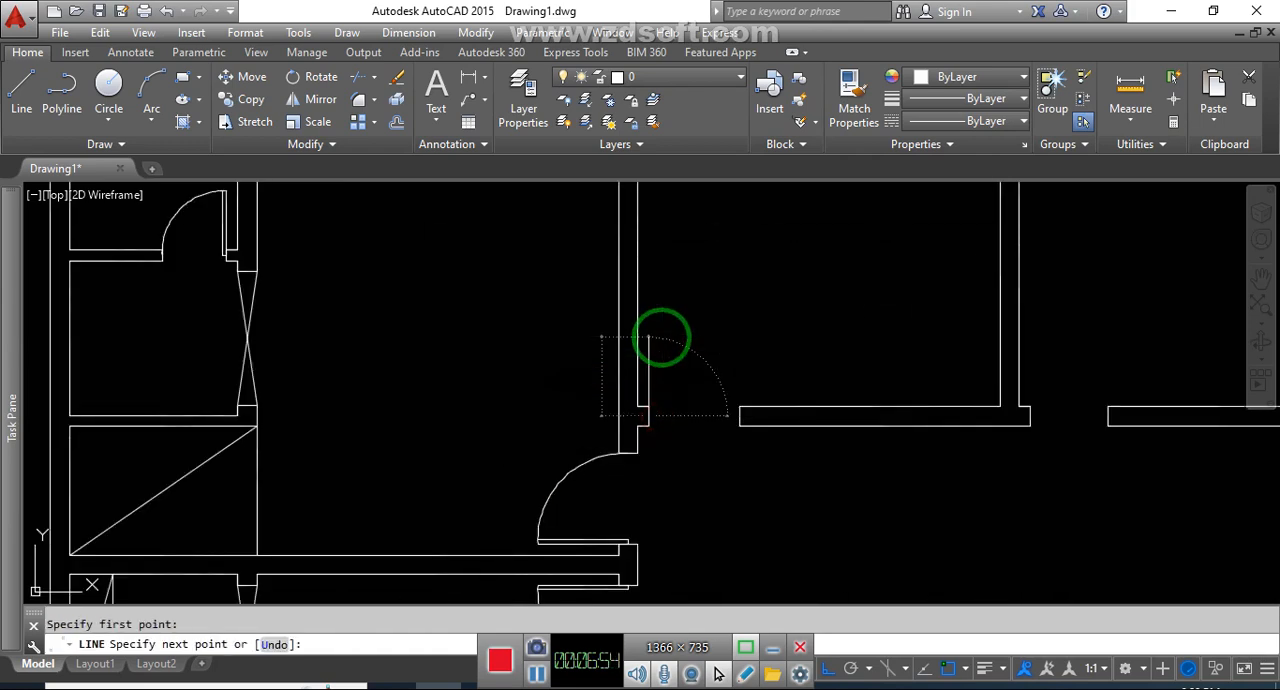
key(Return)
key(Return)
Offset the upper middle room's door leaf line 2" to the right
text(o)
key(Return)
text(2)
key(Return)
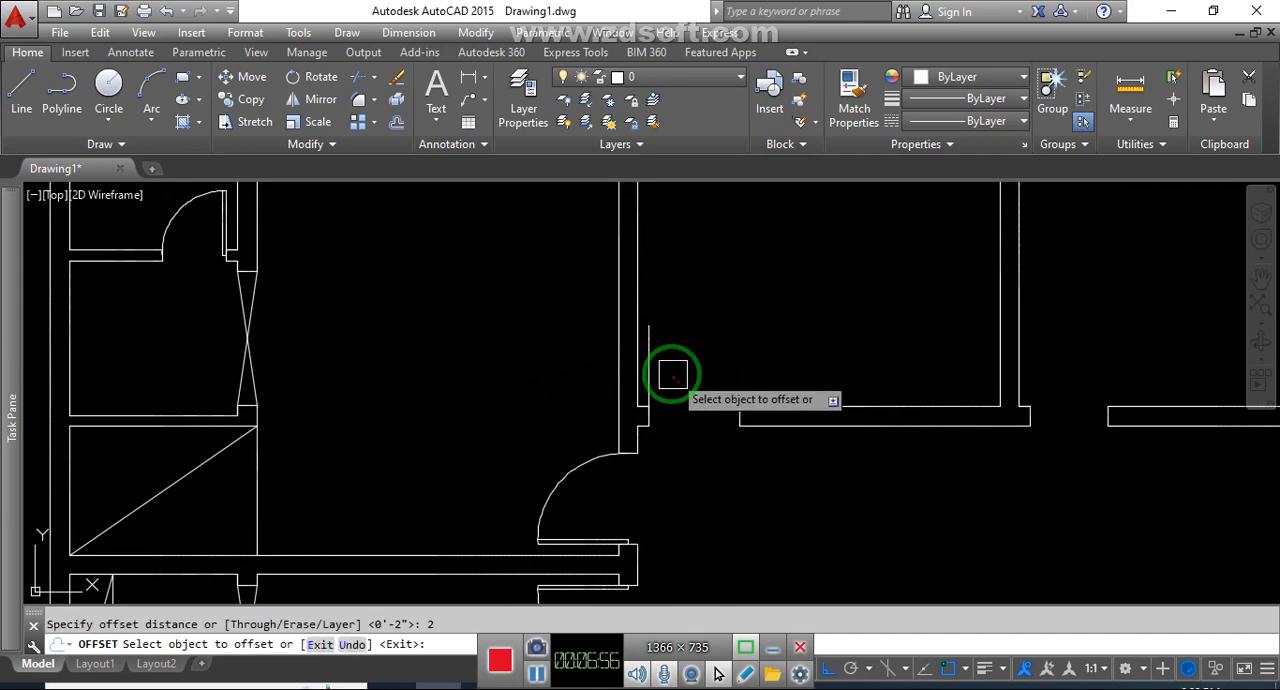
click(650, 357)
click(694, 357)
key(Escape)
Draw the swing arc from the upper end of the original leaf line to the right jamb of the upper middle room's opening
text(a)
key(Return)
scroll(651, 297, up, 2)
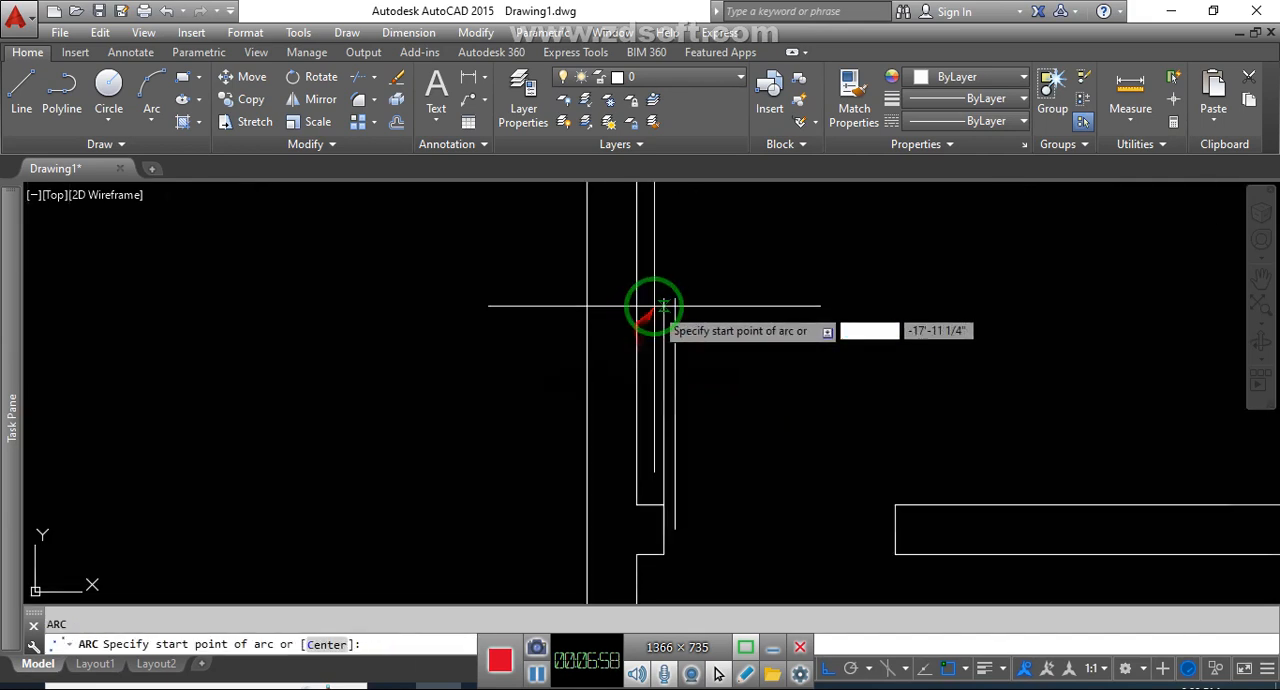
click(668, 299)
click(894, 500)
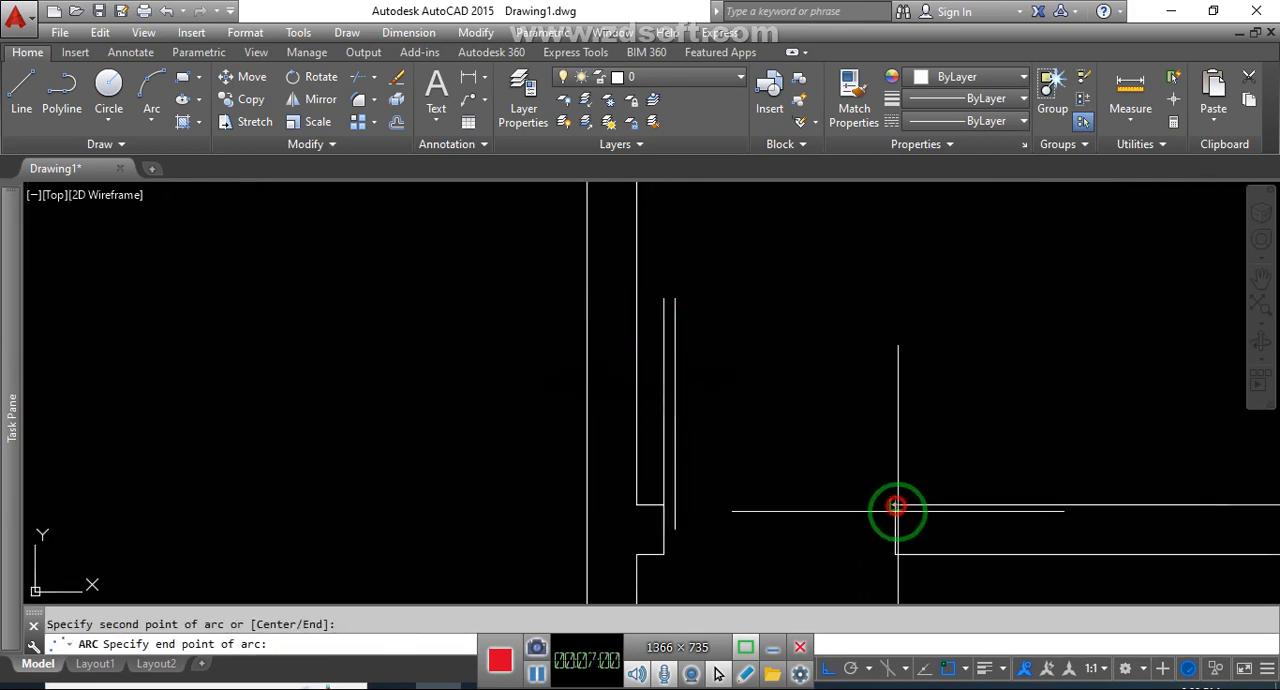
click(895, 507)
key(Escape)
Close the lower end of the upper middle room's door leaf with a short line to the left jamb
text(l)
key(Return)
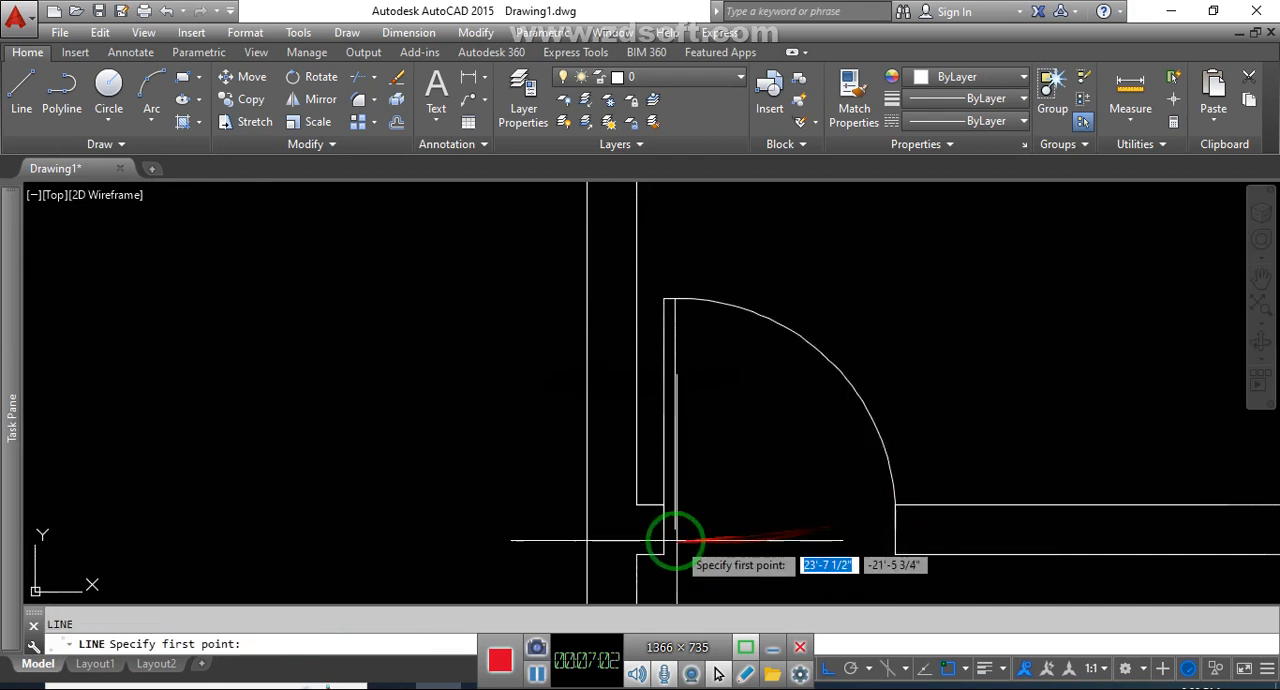
click(674, 530)
key(Escape)
Draw a door leaf line upward from the left jamb's midpoint in the opening of the room below the partitioned upper-right space
scroll(663, 531, down, 5)
scroll(775, 495, up, 4)
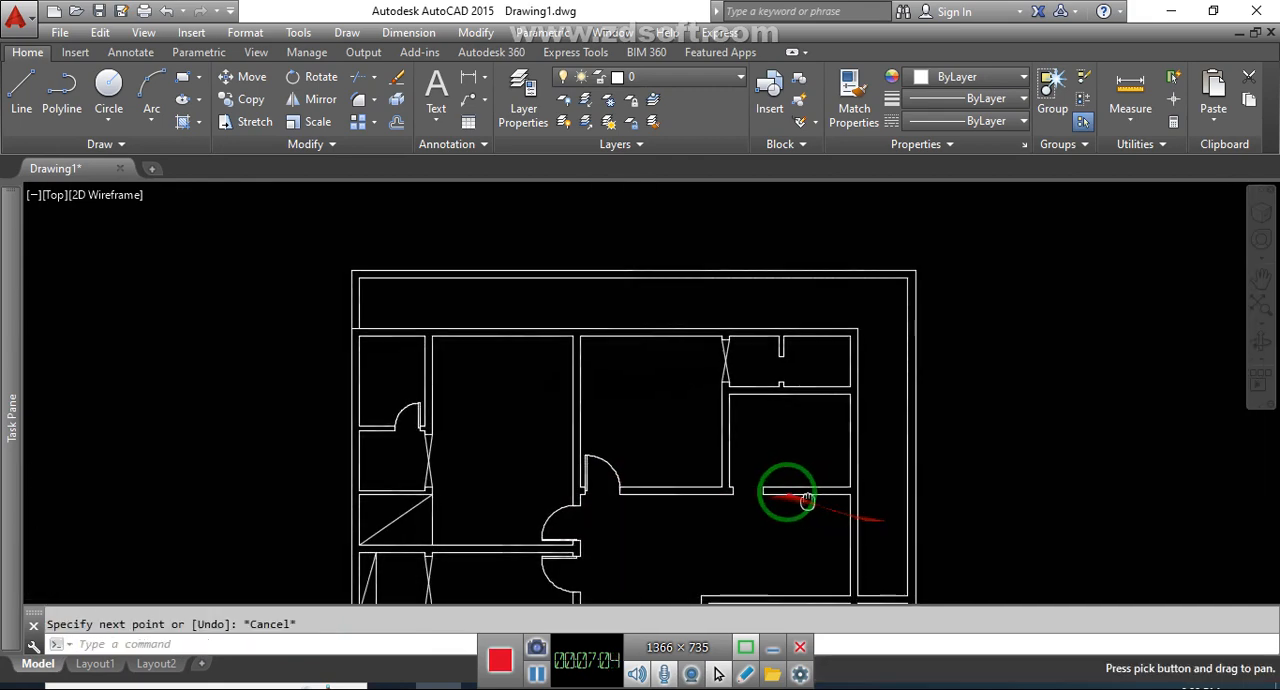
key(Return)
click(681, 499)
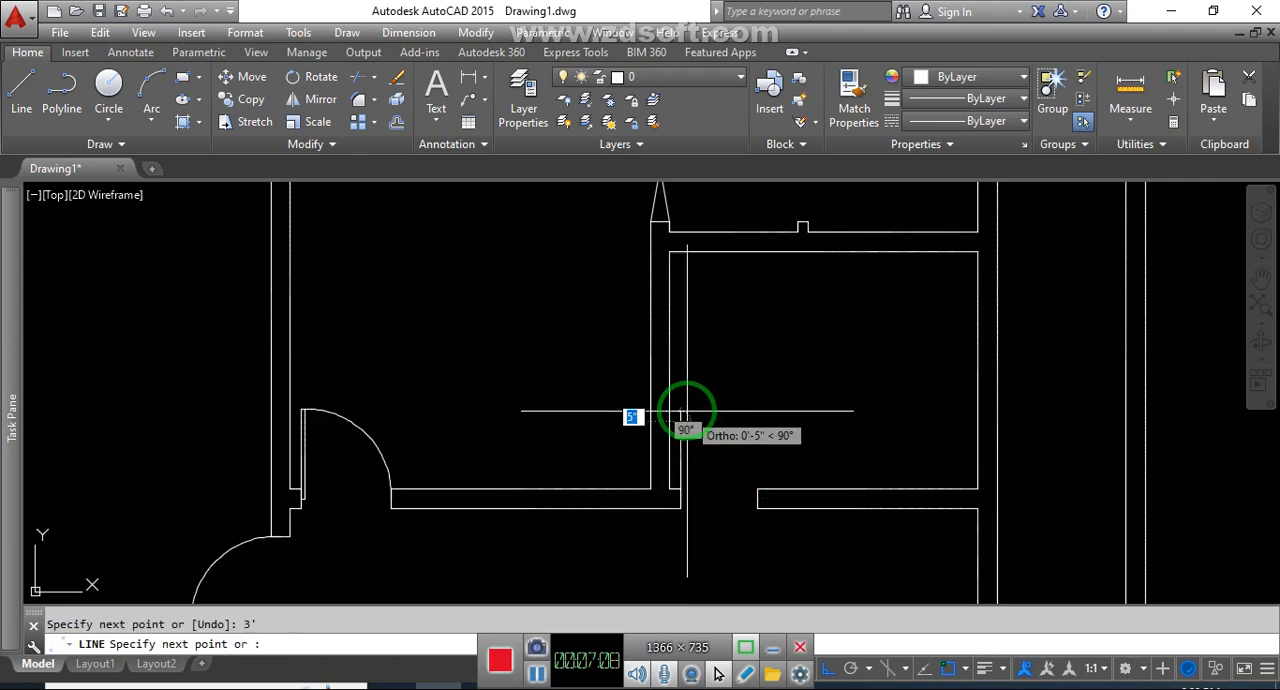
Offset this upper-right room's door leaf line 2" to the right
text(o)
key(Return)
text(2)
key(Return)
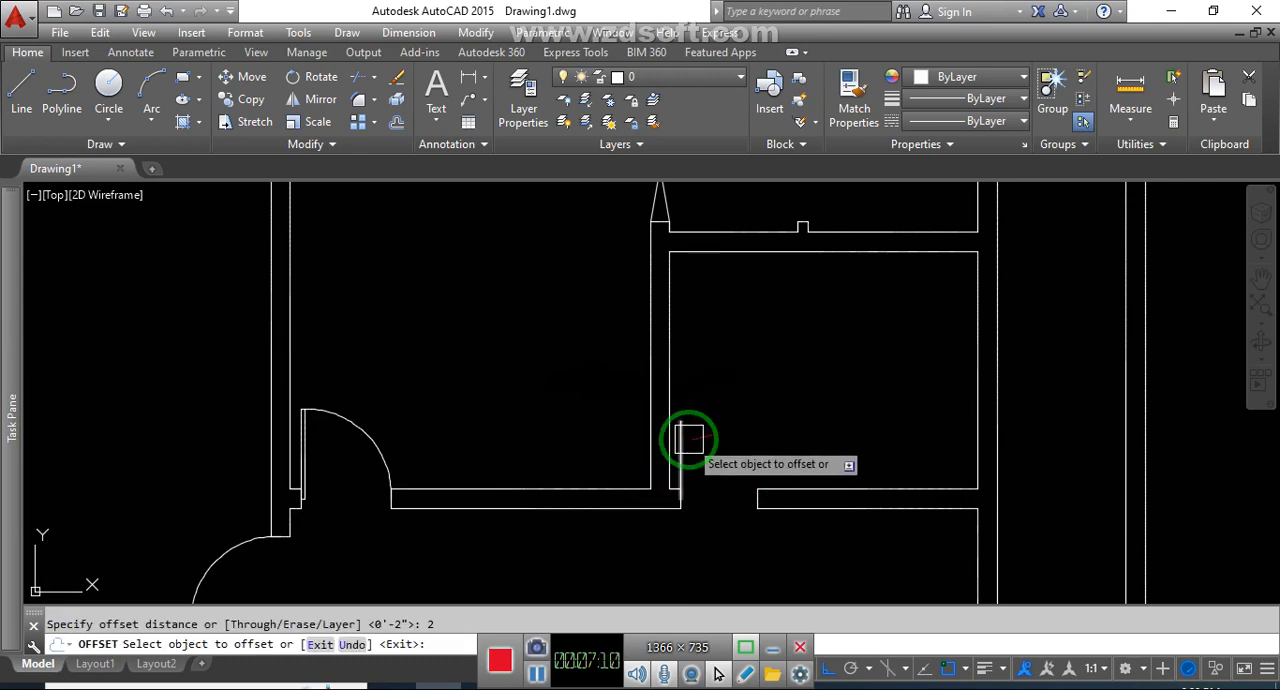
click(688, 441)
click(719, 442)
key(Escape)
Draw the swing arc from the upper end of the original leaf line to the right jamb of the upper-right room's opening
text(a)
key(Return)
scroll(686, 422, up, 6)
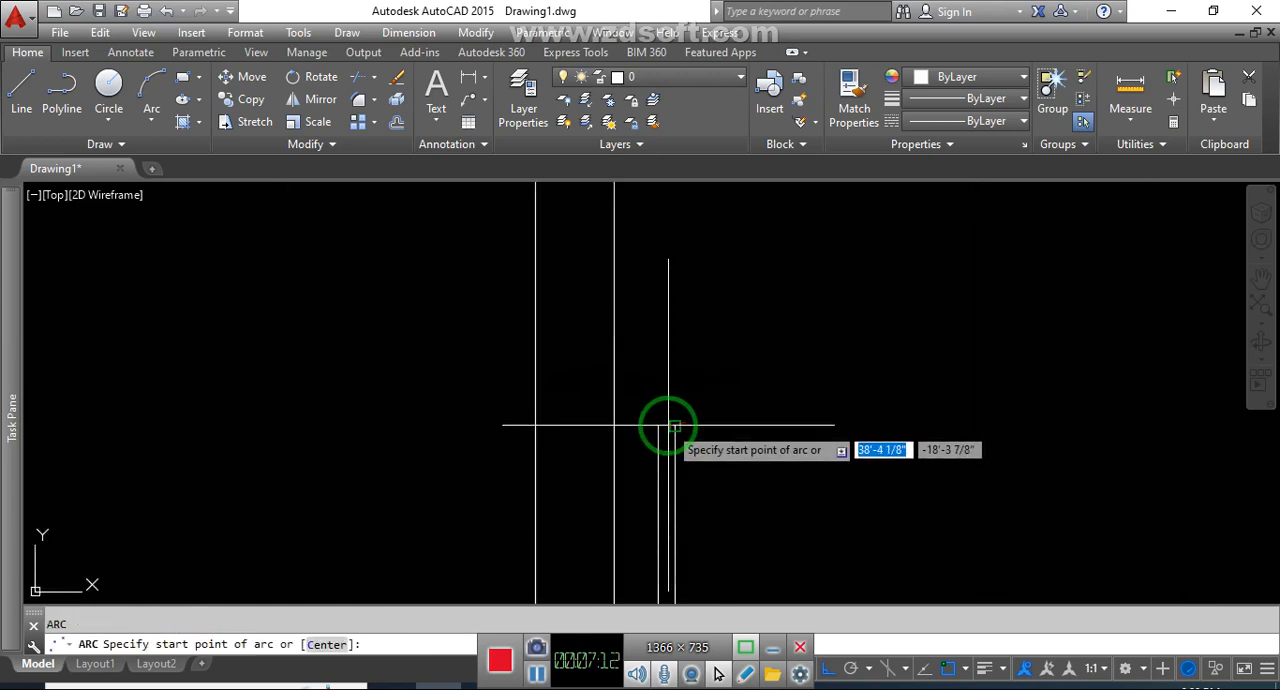
click(659, 425)
scroll(659, 425, down, 4)
click(783, 531)
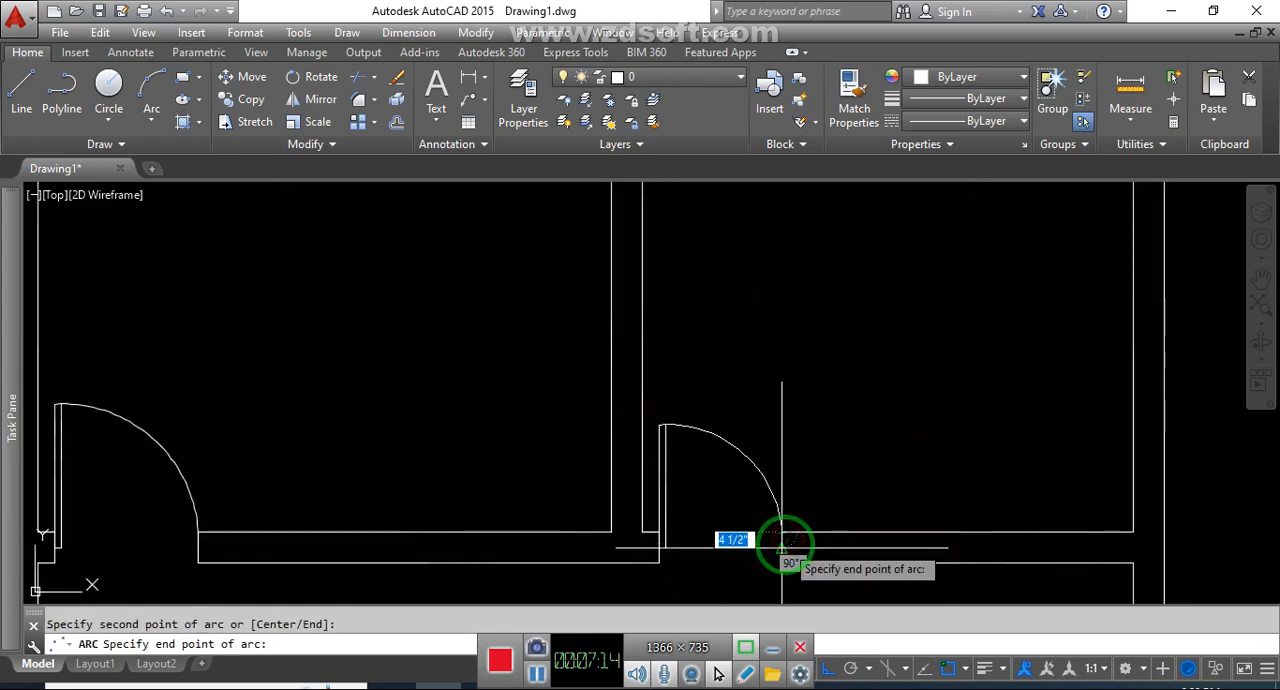
click(783, 546)
key(Escape)
Close the lower end of the upper-right room's door leaf with a short line to the left jamb
text(l)
key(Return)
scroll(668, 542, up, 2)
scroll(667, 543, up, 2)
click(668, 551)
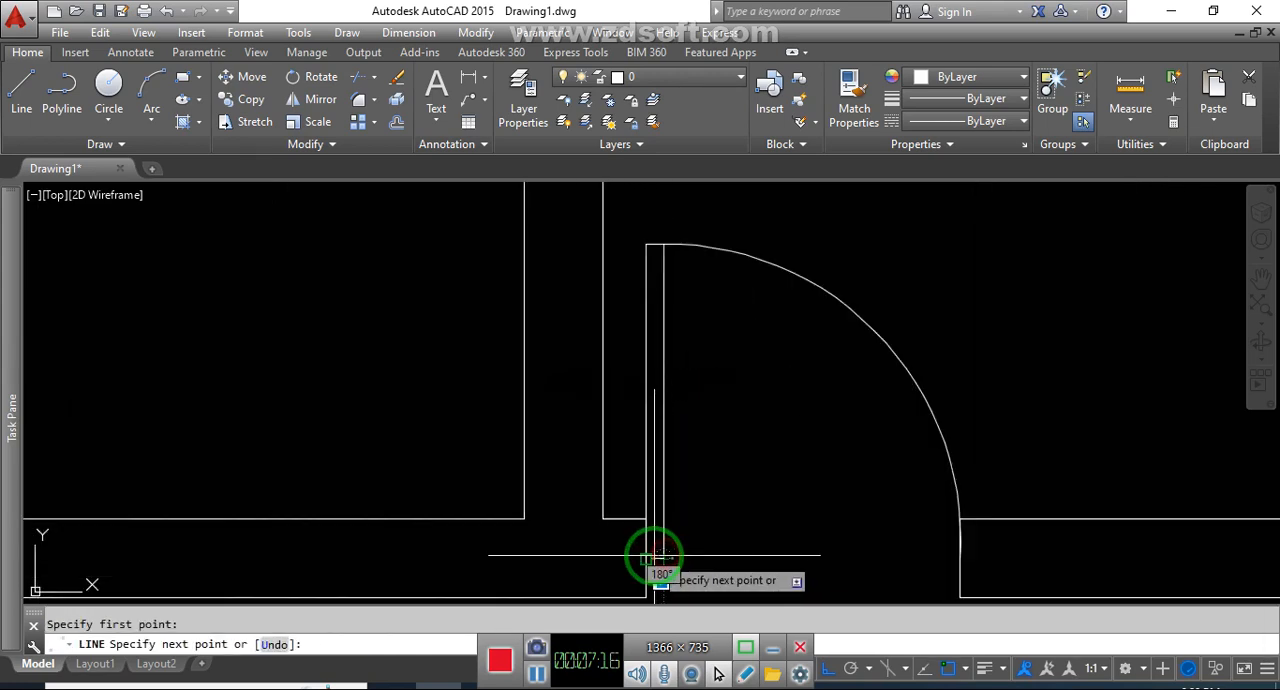
click(645, 554)
key(Escape)
Offset the upper-right room's upper and right inner wall lines 20" into the room
scroll(660, 546, down, 8)
middle_drag(784, 459, 744, 446)
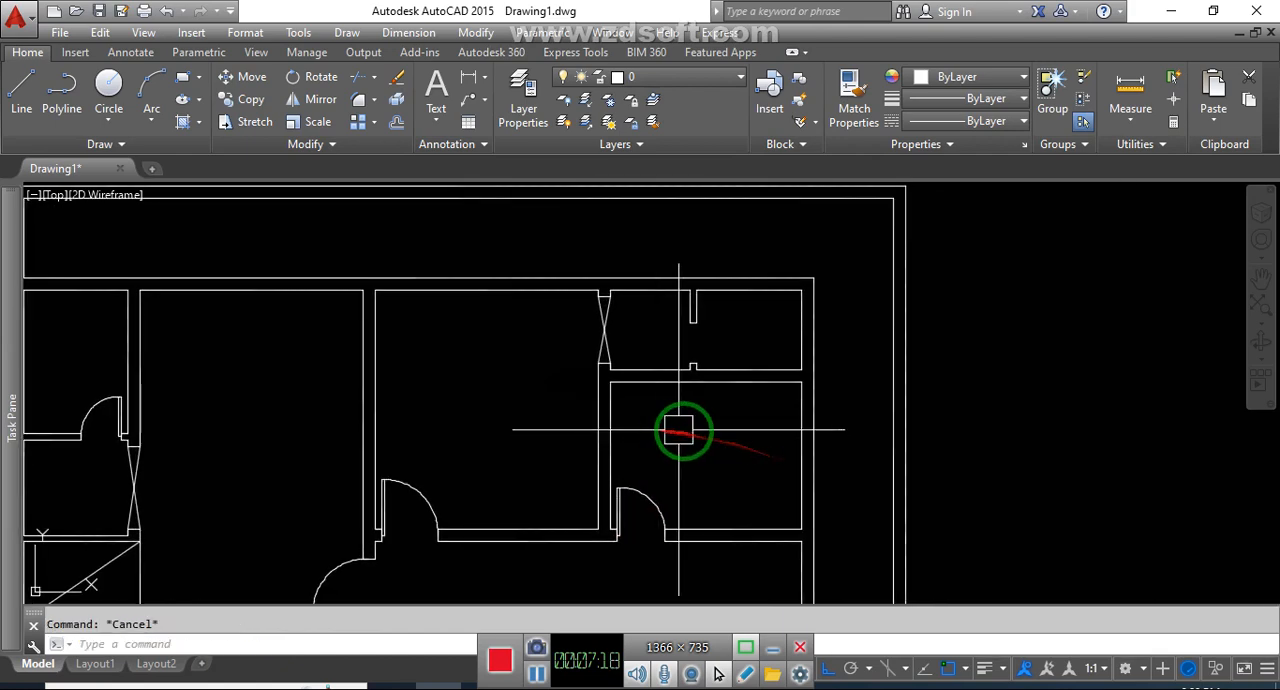
text(o)
key(Return)
text(20)
key(Return)
click(688, 383)
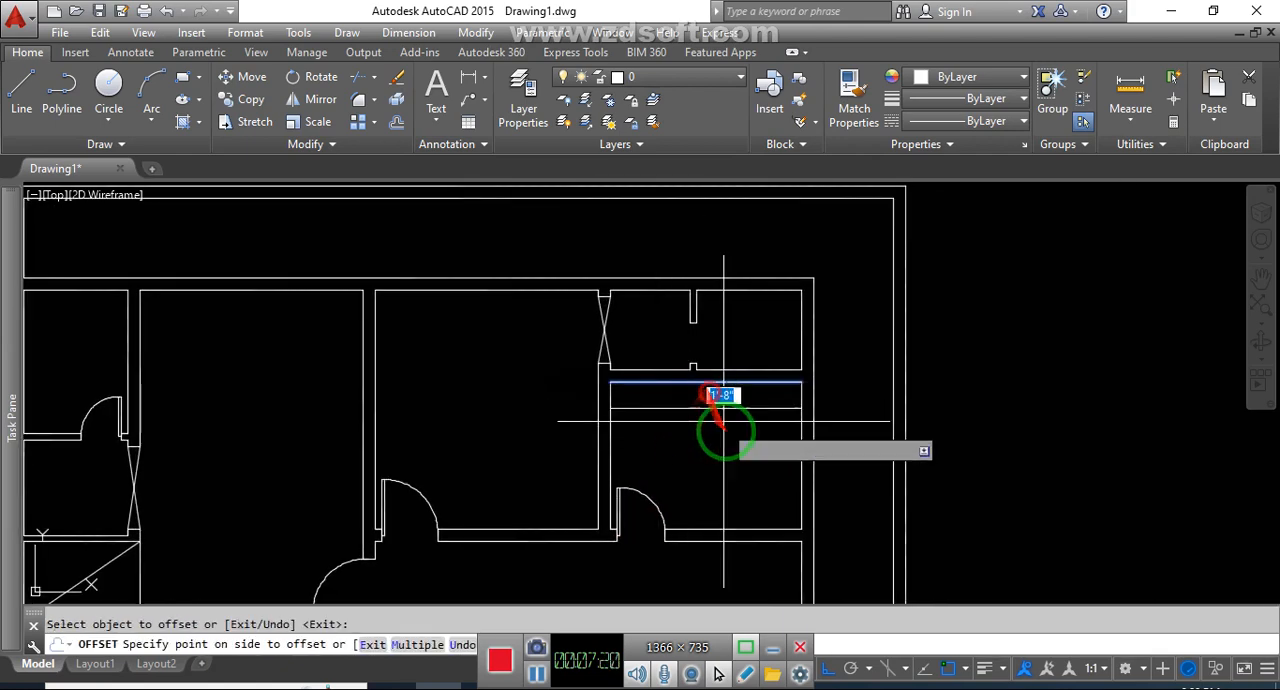
click(731, 437)
key(Escape)
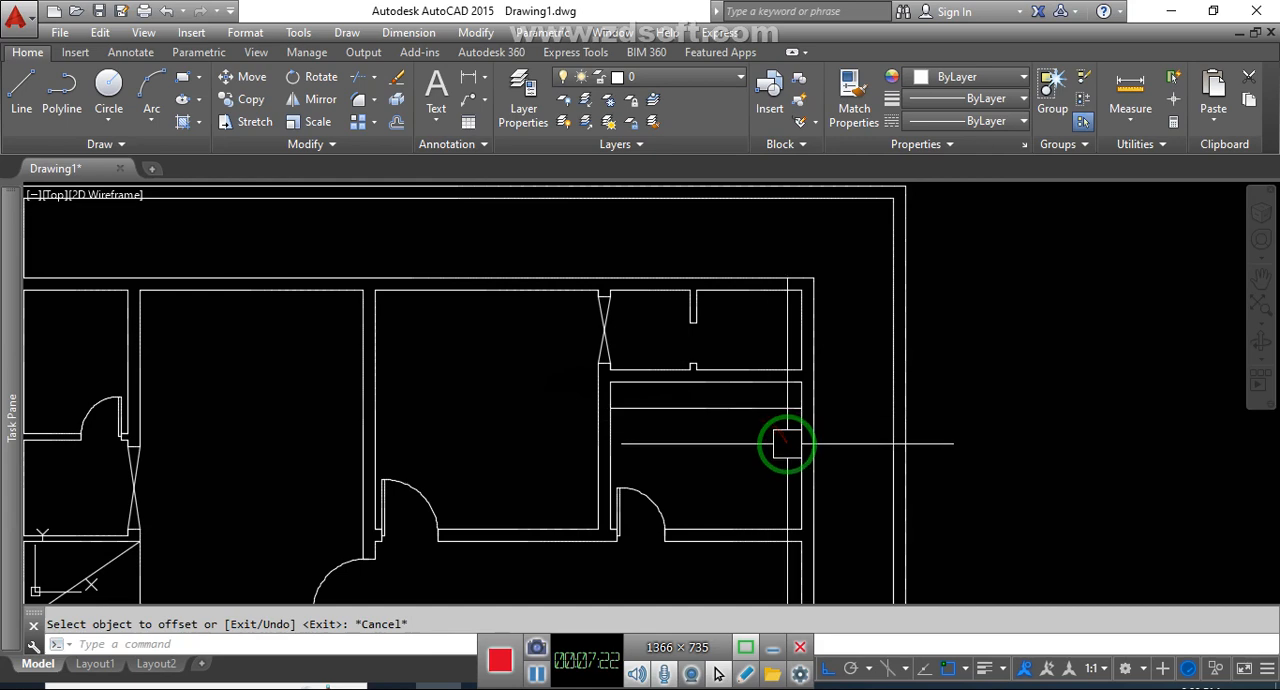
key(Return)
click(789, 451)
key(Escape)
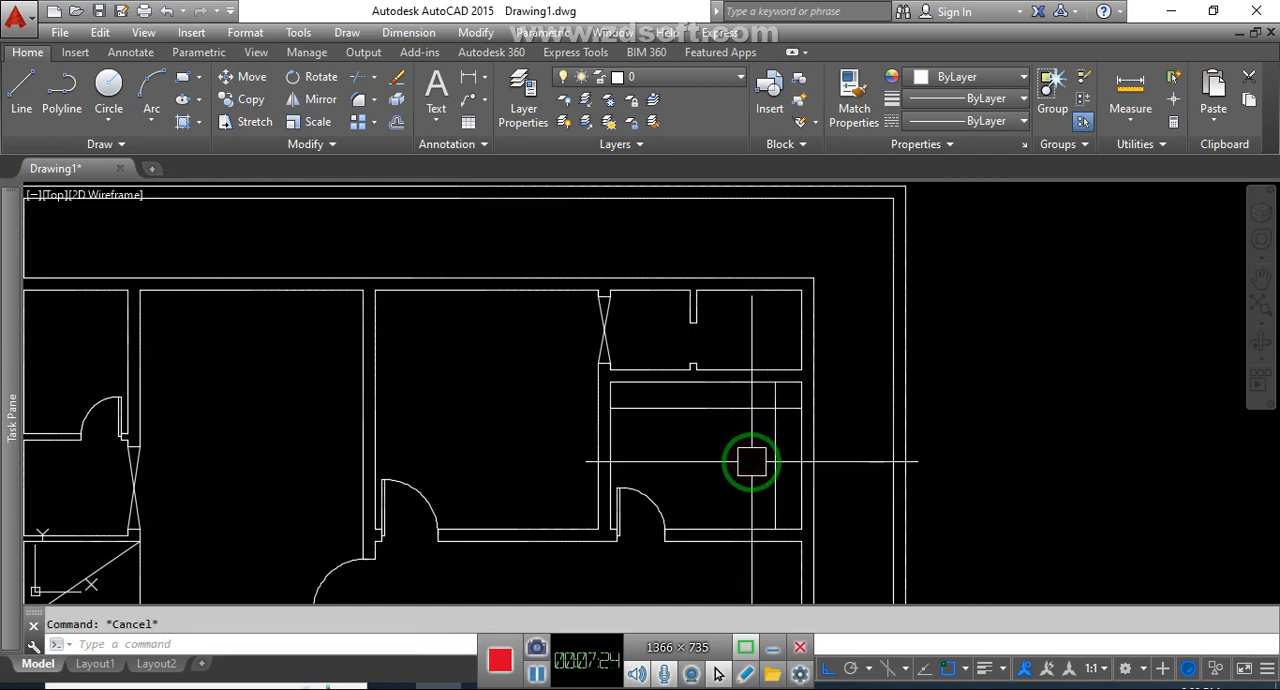
Fillet the two 20" offset lines into a clean corner inside the upper-right room
text(f)
key(Return)
click(740, 412)
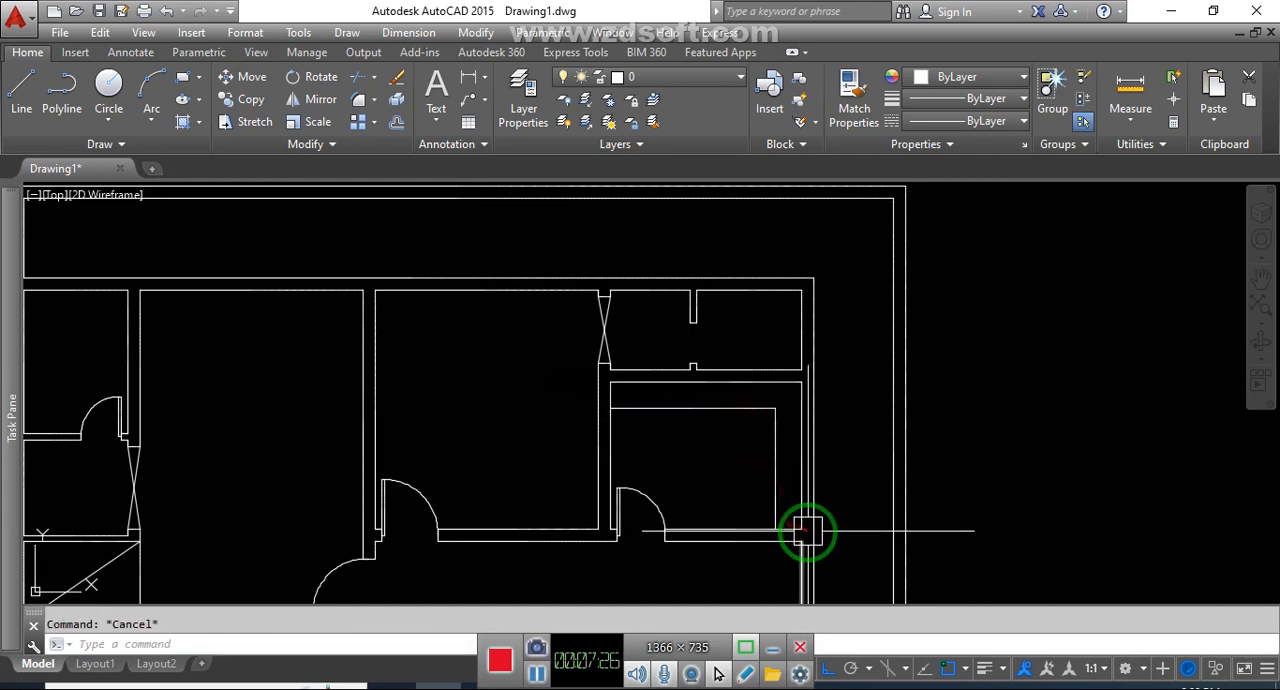
Draw a jamb line across the right wall just below the corner under the upper-right room
scroll(808, 531, up, 2)
middle_drag(802, 524, 754, 398)
scroll(754, 398, down, 4)
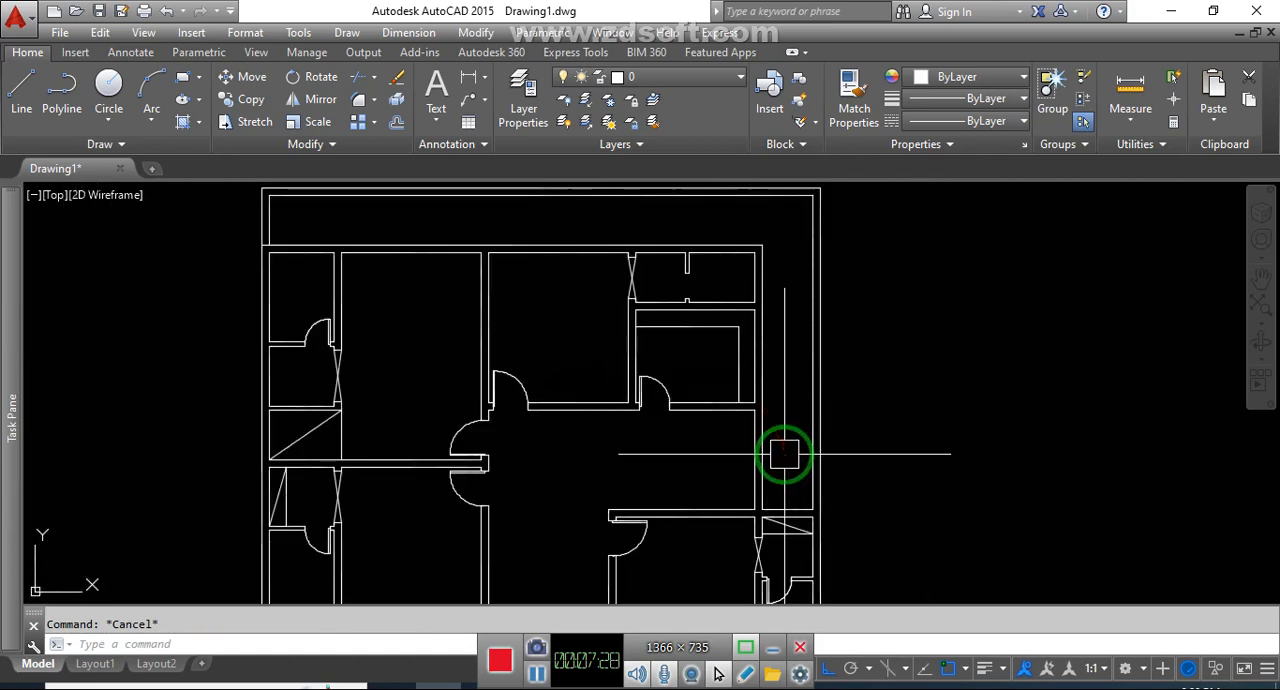
text(l)
key(Return)
scroll(784, 455, up, 4)
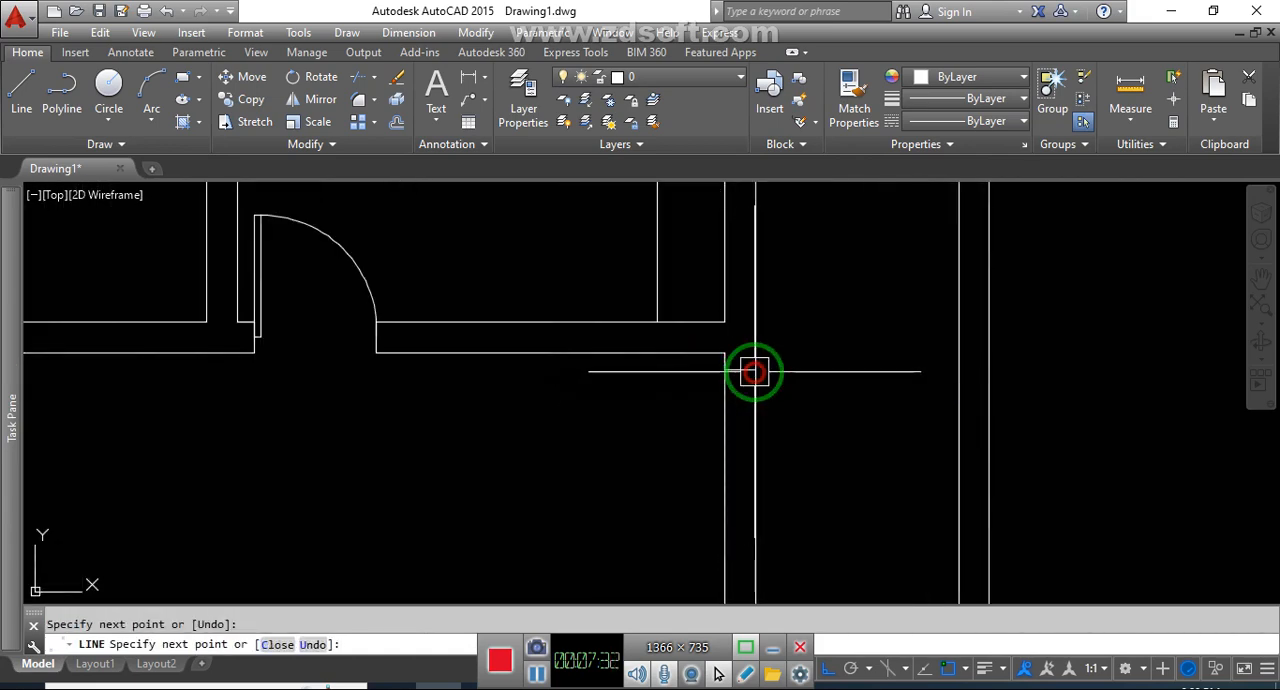
Offset the right wall's jamb line 2'-6" downward to set the opening width
key(Return)
text(3)
key(Return)
click(750, 372)
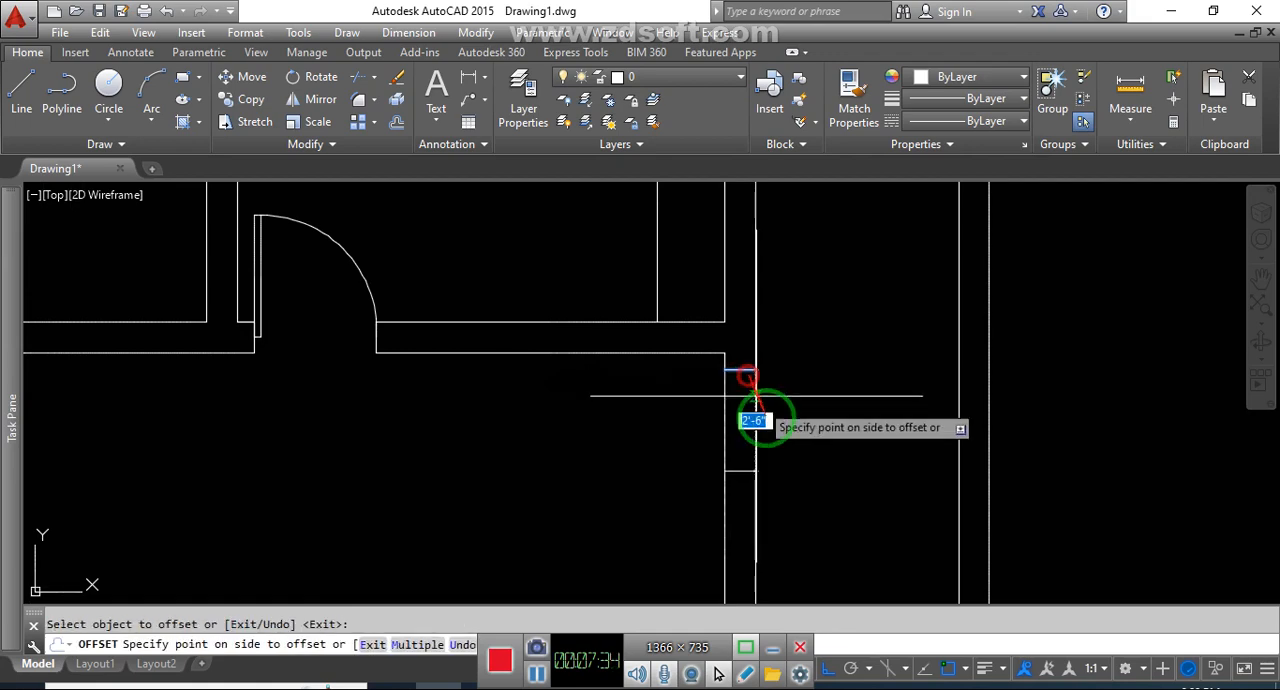
click(789, 449)
key(Escape)
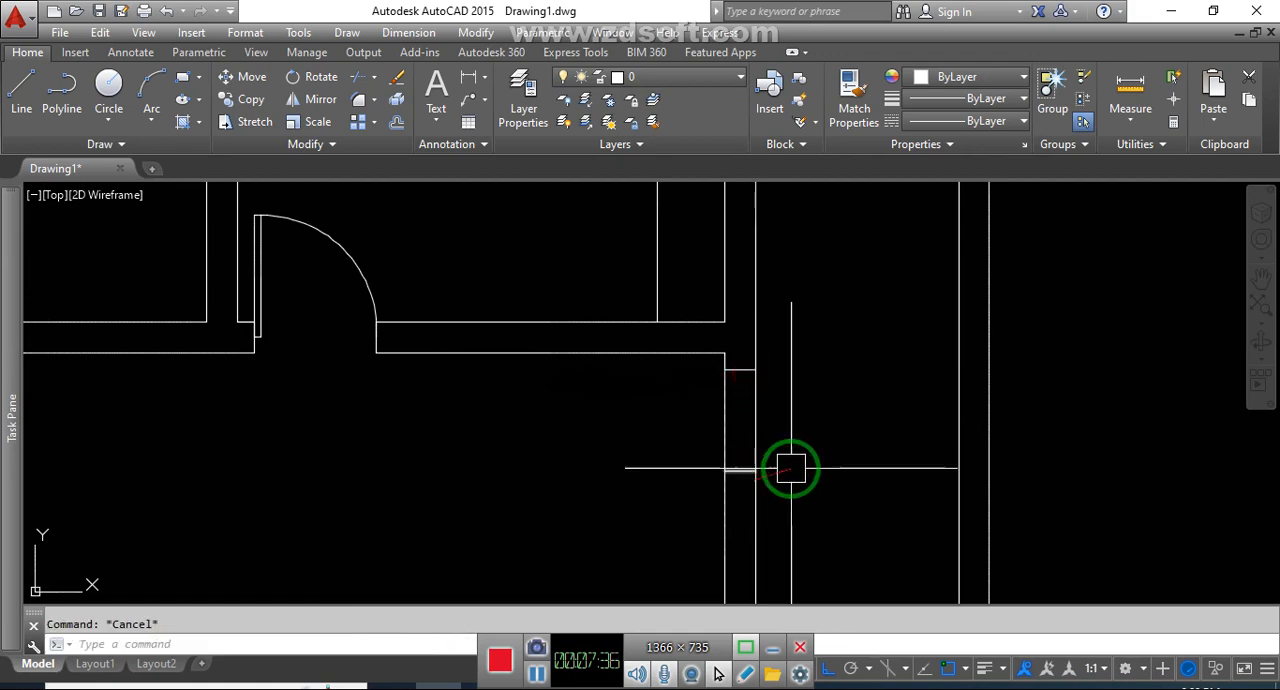
Trim the right wall's lines between the two jambs and draw a 30" door leaf line leftward from the upper jamb's midpoint
key(Return)
key(Escape)
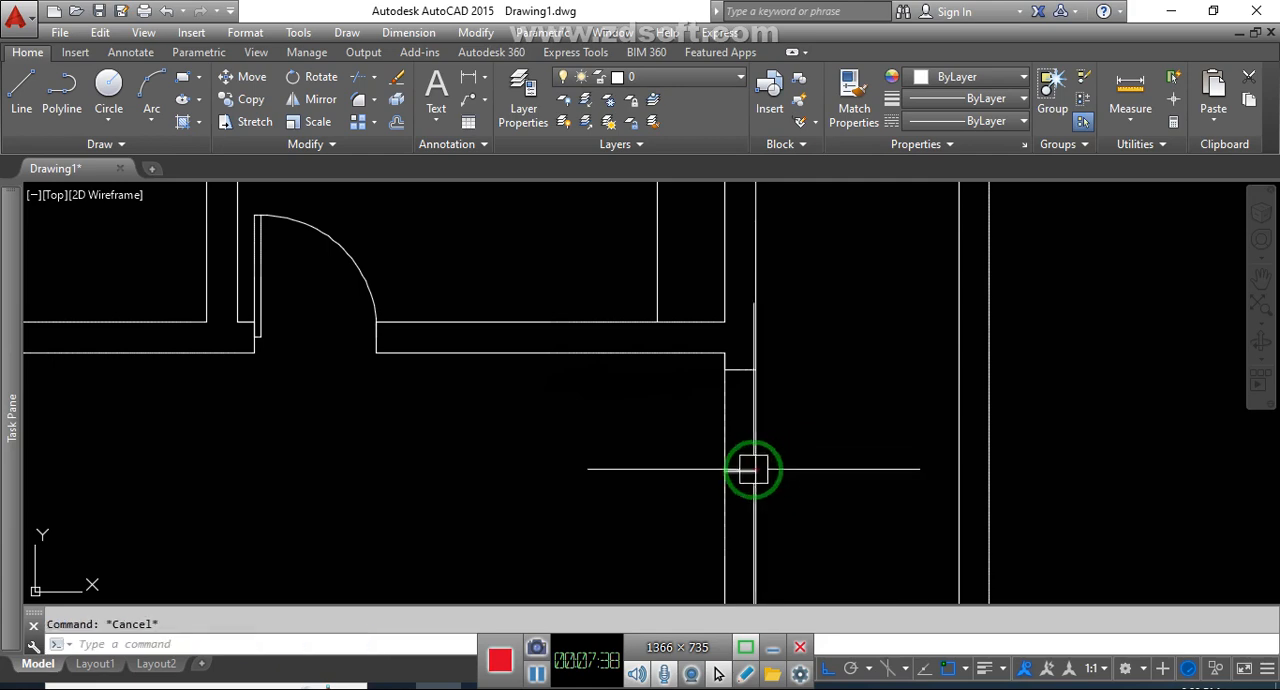
key(Return)
click(810, 438)
click(669, 425)
key(Escape)
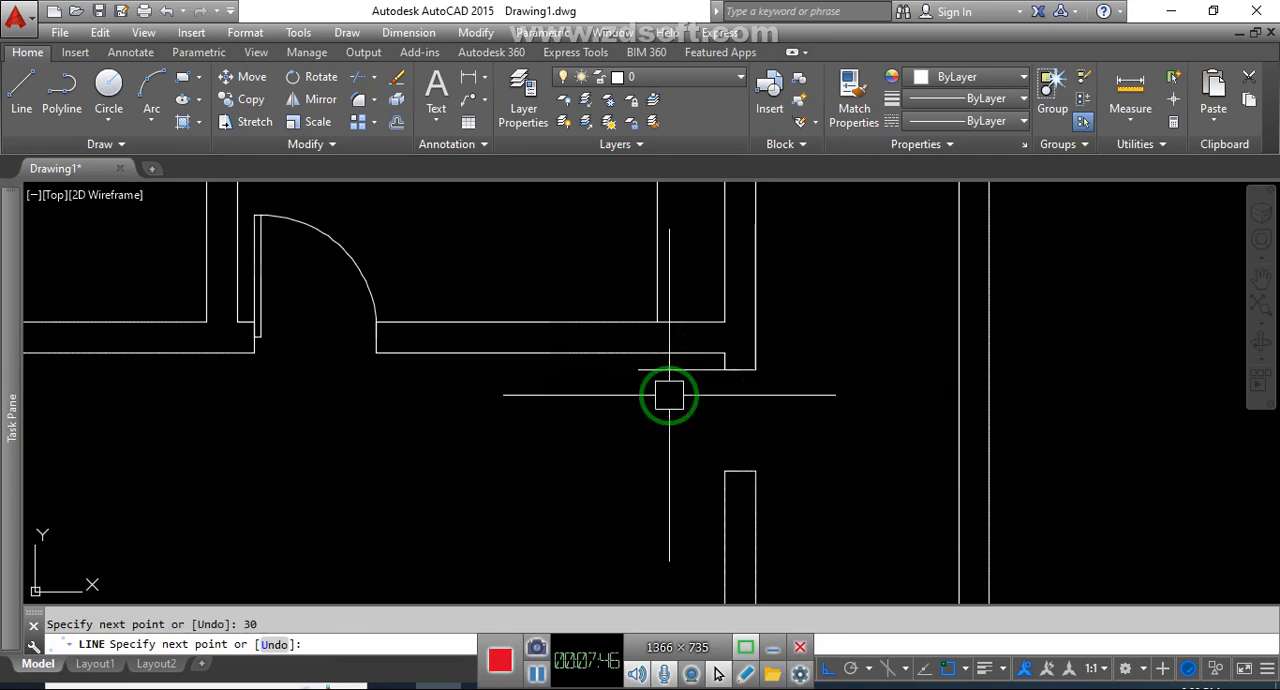
Offset the right wall's 30" door leaf line 2" downward
text(o)
key(Return)
text(1)
key(Return)
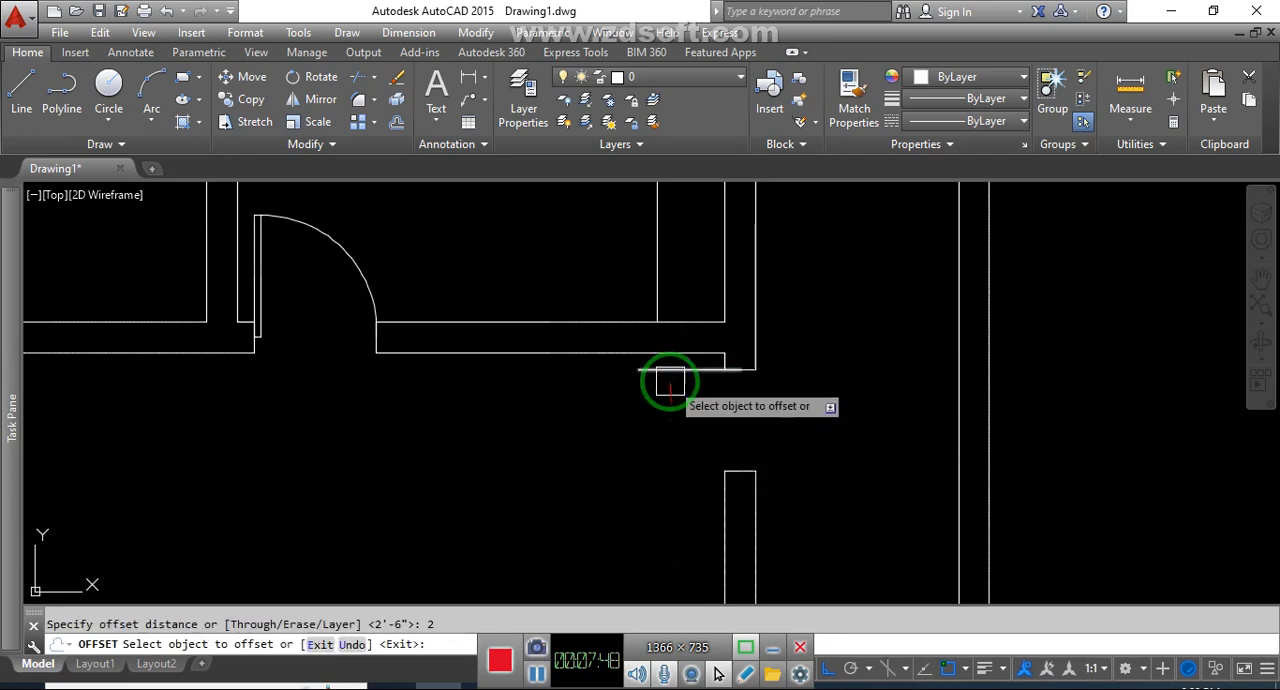
click(671, 383)
click(671, 432)
key(Escape)
Draw the swing arc from the leaf's left end to the lower jamb and close the leaf's right end with a short line
text(a)
key(Return)
click(636, 373)
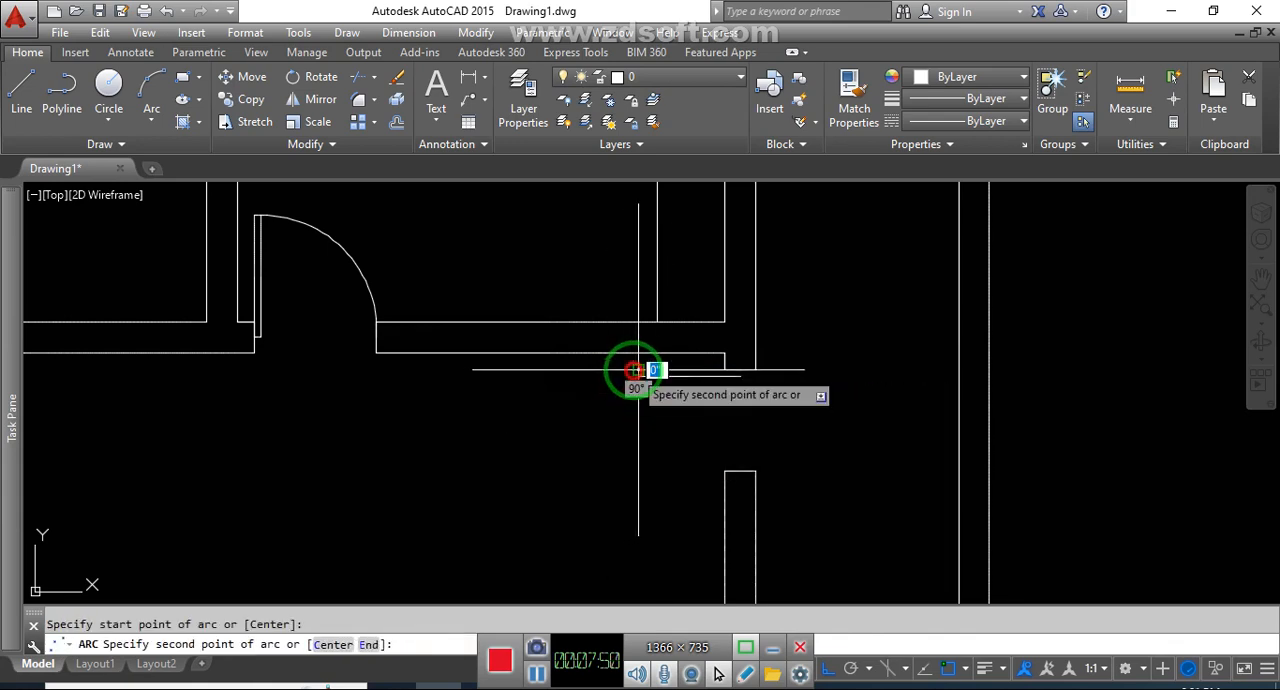
click(729, 474)
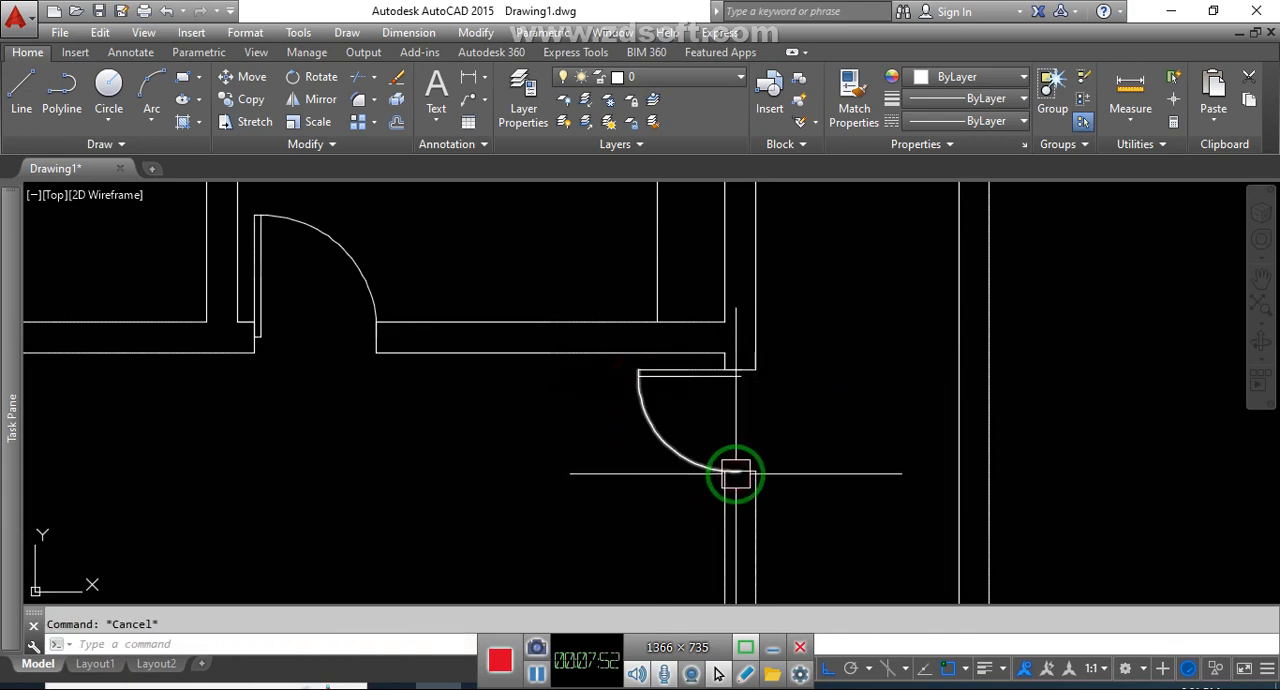
scroll(733, 413, up, 4)
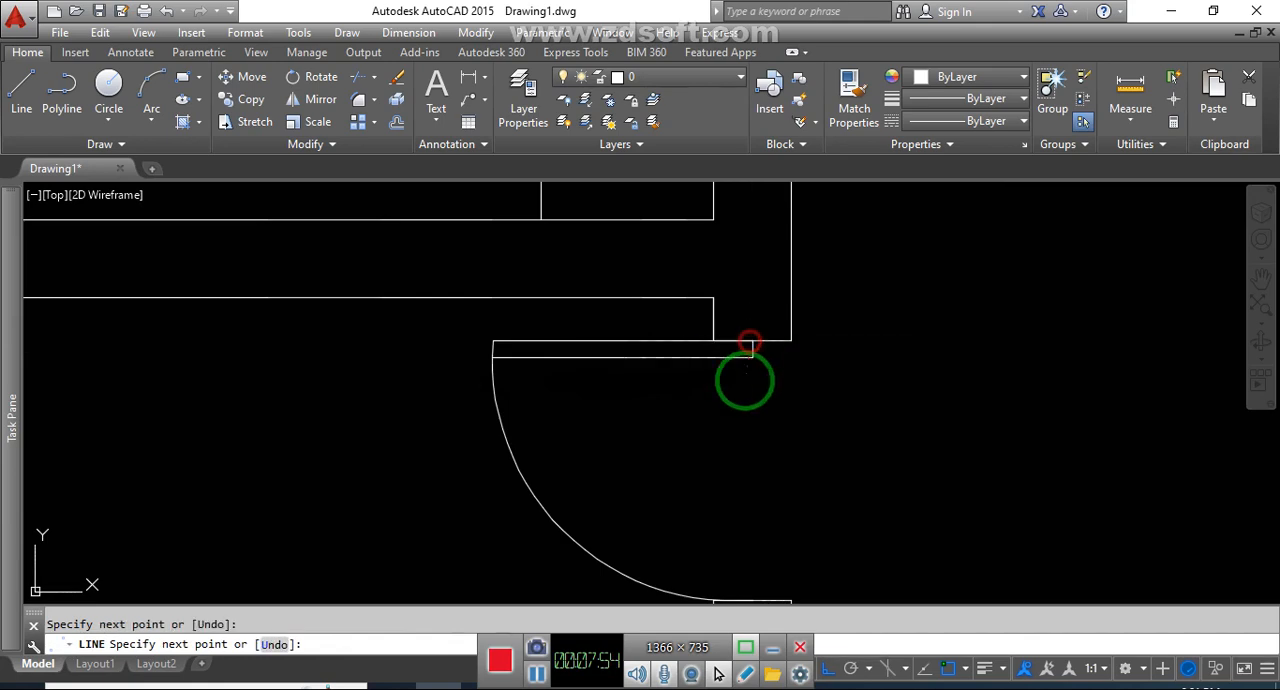
key(Escape)
Draw a door leaf line rightward from the lower jamb's midpoint in the upper-right space's partition opening
scroll(744, 380, down, 4)
middle_drag(712, 433, 750, 438)
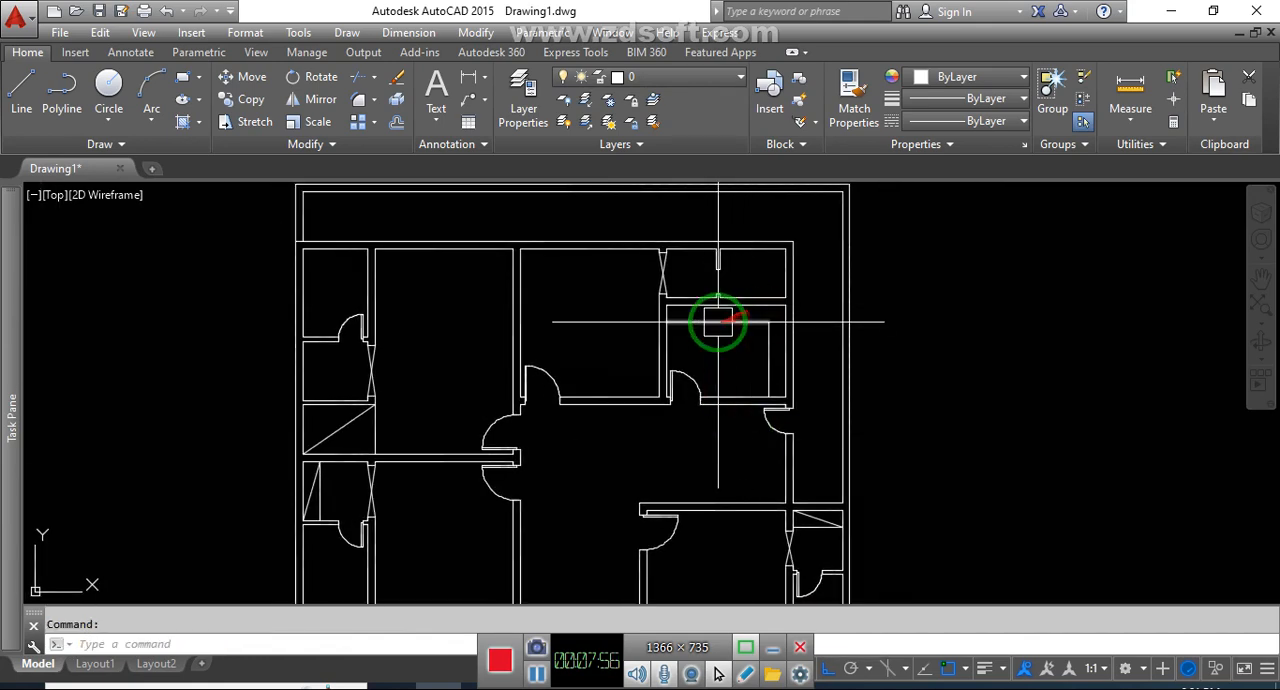
middle_drag(702, 323, 744, 324)
scroll(734, 248, up, 4)
middle_drag(819, 306, 795, 317)
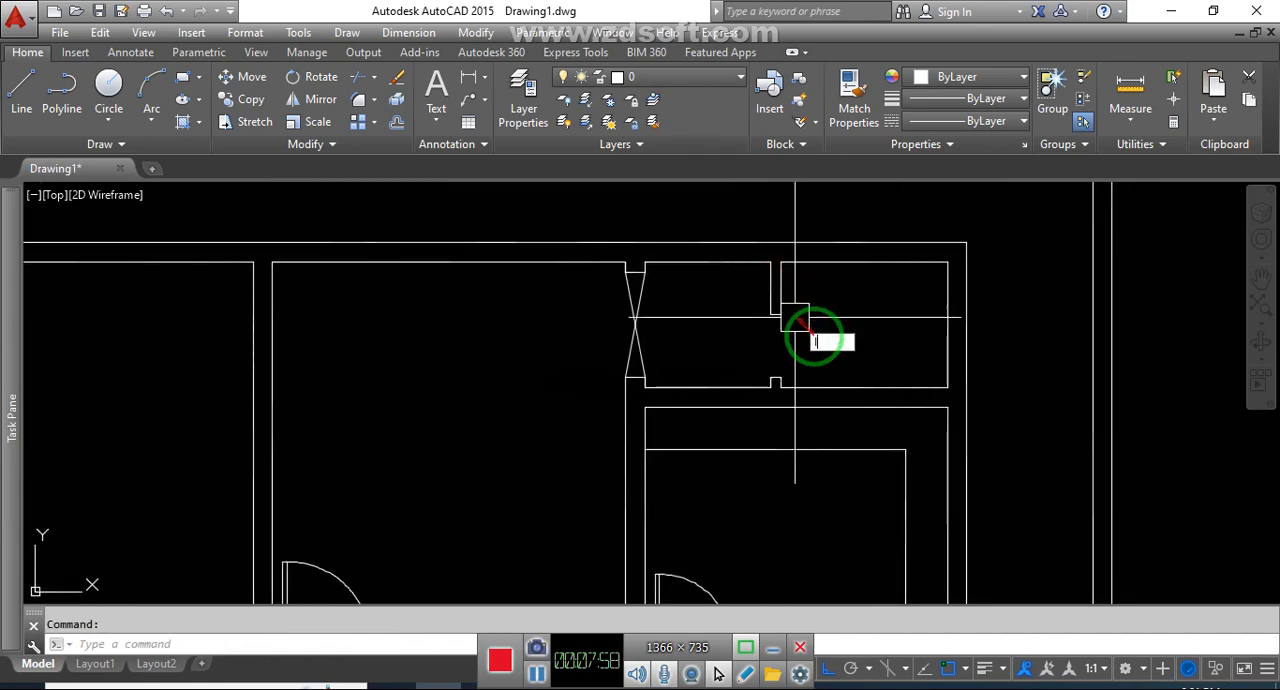
scroll(815, 341, up, 2)
key(l)
key(Return)
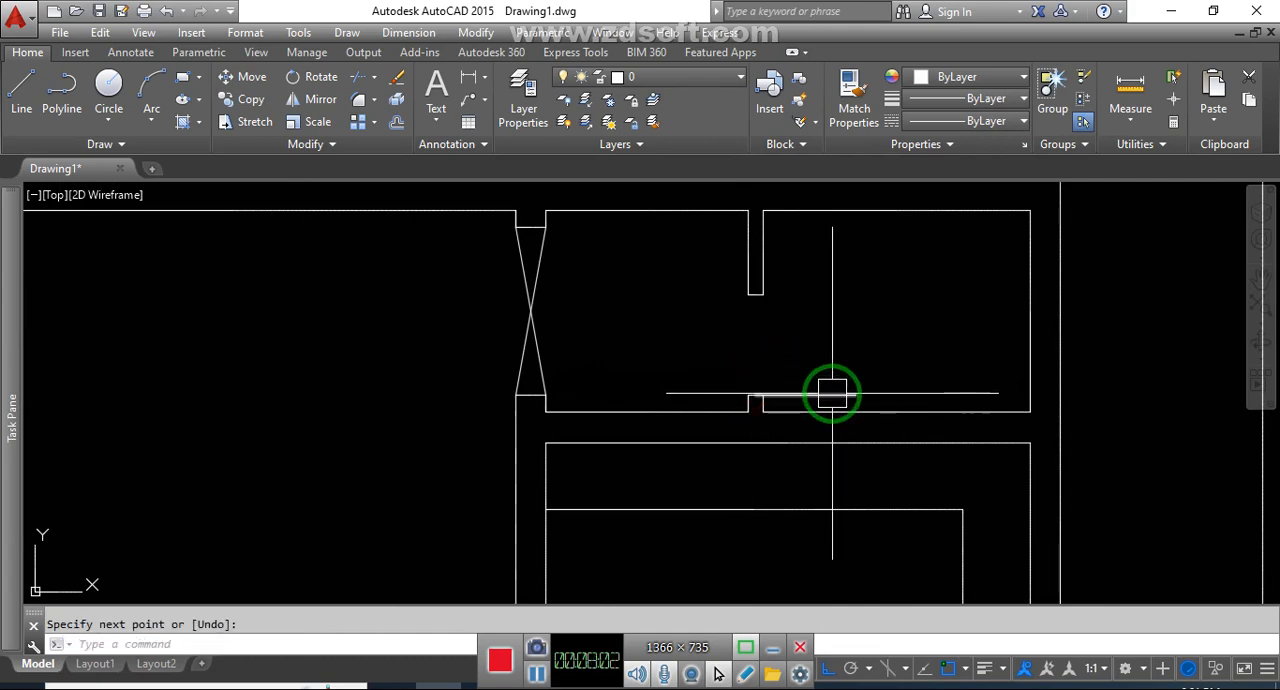
Offset the partition opening's door leaf line 2" upward
text(o)
key(Return)
text(2)
key(Return)
click(832, 394)
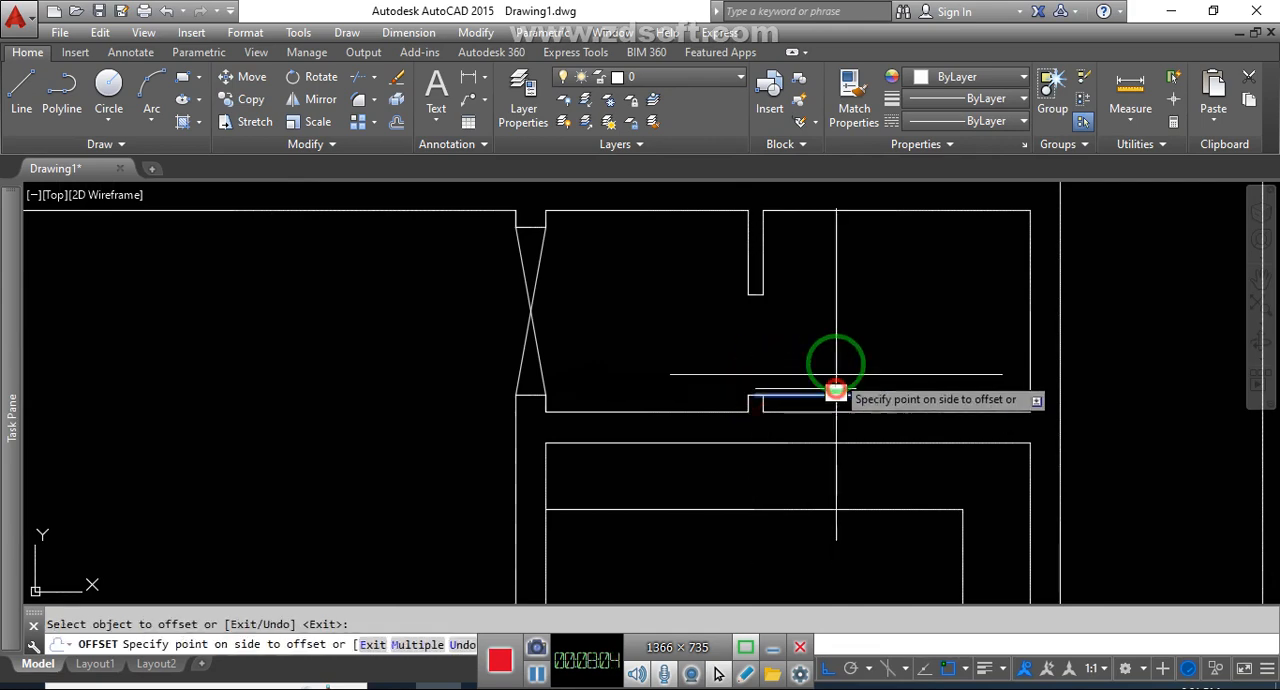
click(836, 356)
key(Escape)
Draw the swing arc from the right end of the original leaf line to the upper jamb of the partition opening
text(a)
key(Return)
click(853, 392)
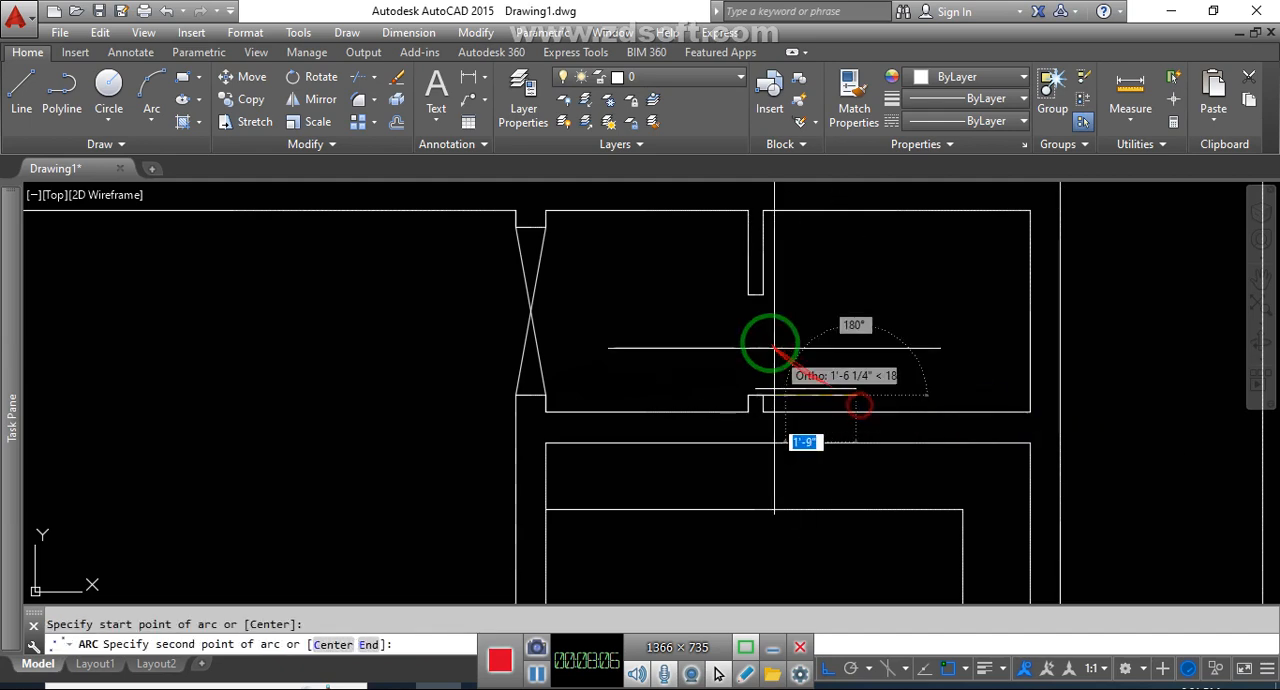
click(759, 298)
click(753, 297)
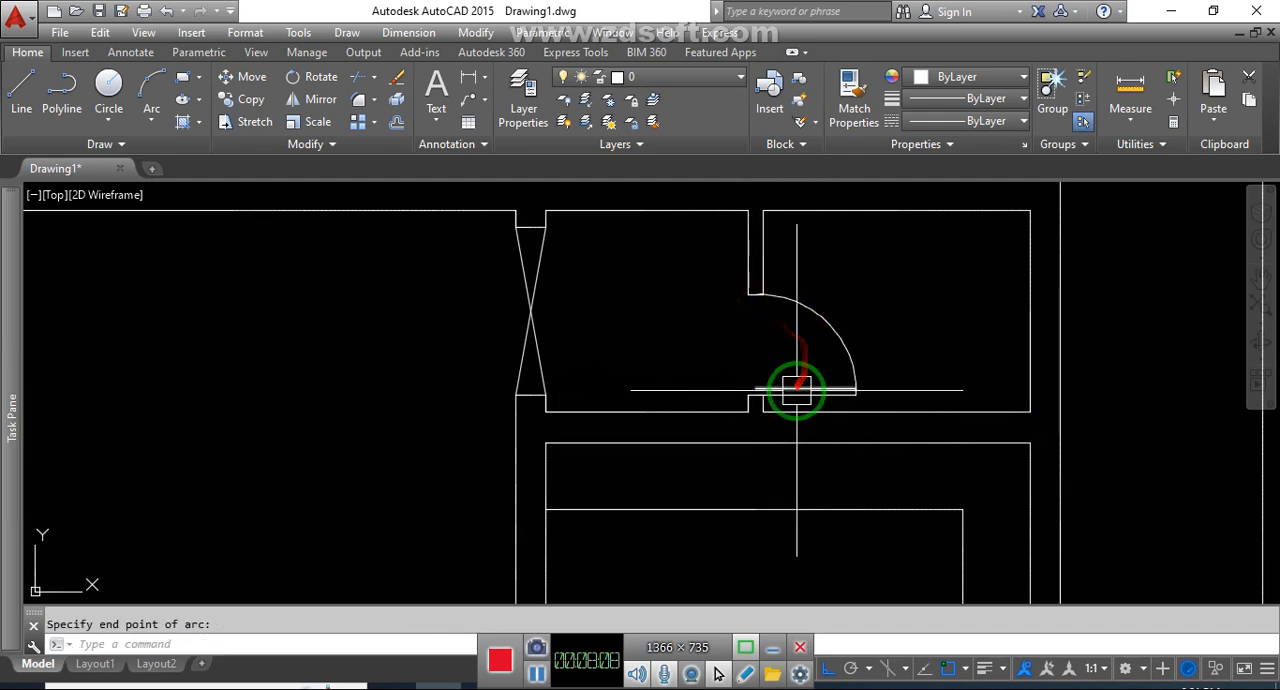
Close the left end of the door leaf in the upper-right space's partition opening with a short vertical line
text(l)
key(Return)
click(757, 392)
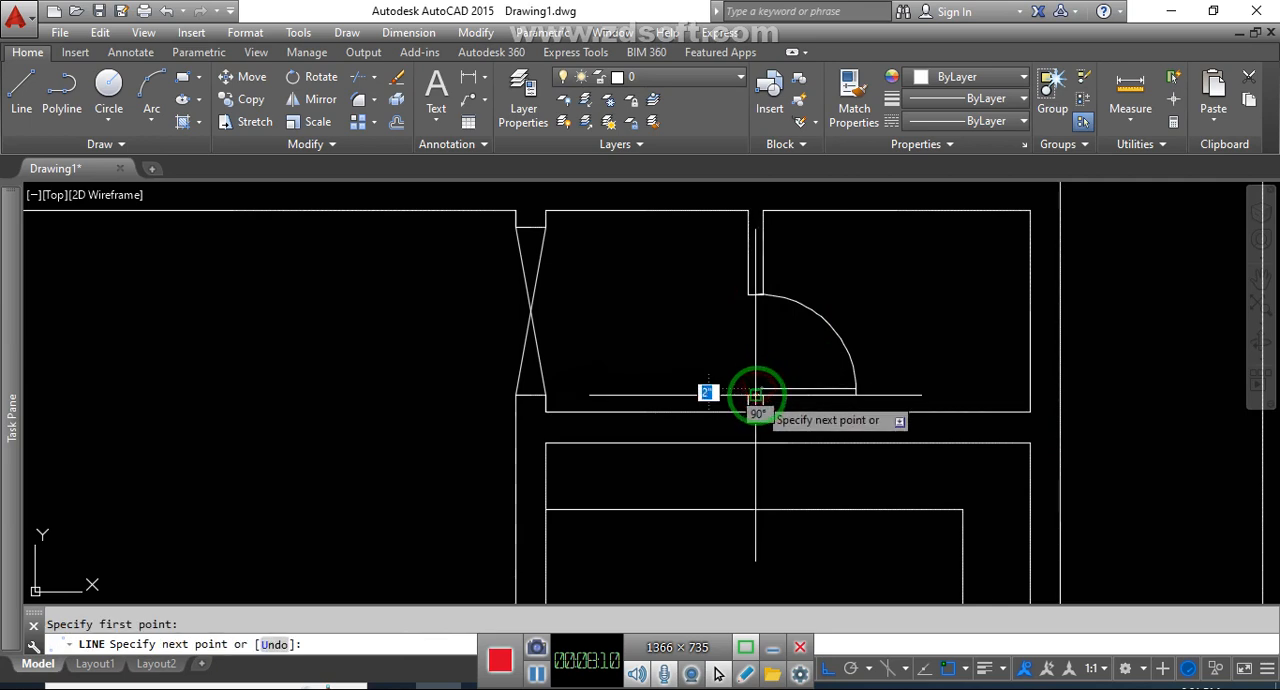
key(Escape)
Draw a short vertical line across the hall's lower wall, starting from the midpoint of the wall's inner line
scroll(848, 365, down, 5)
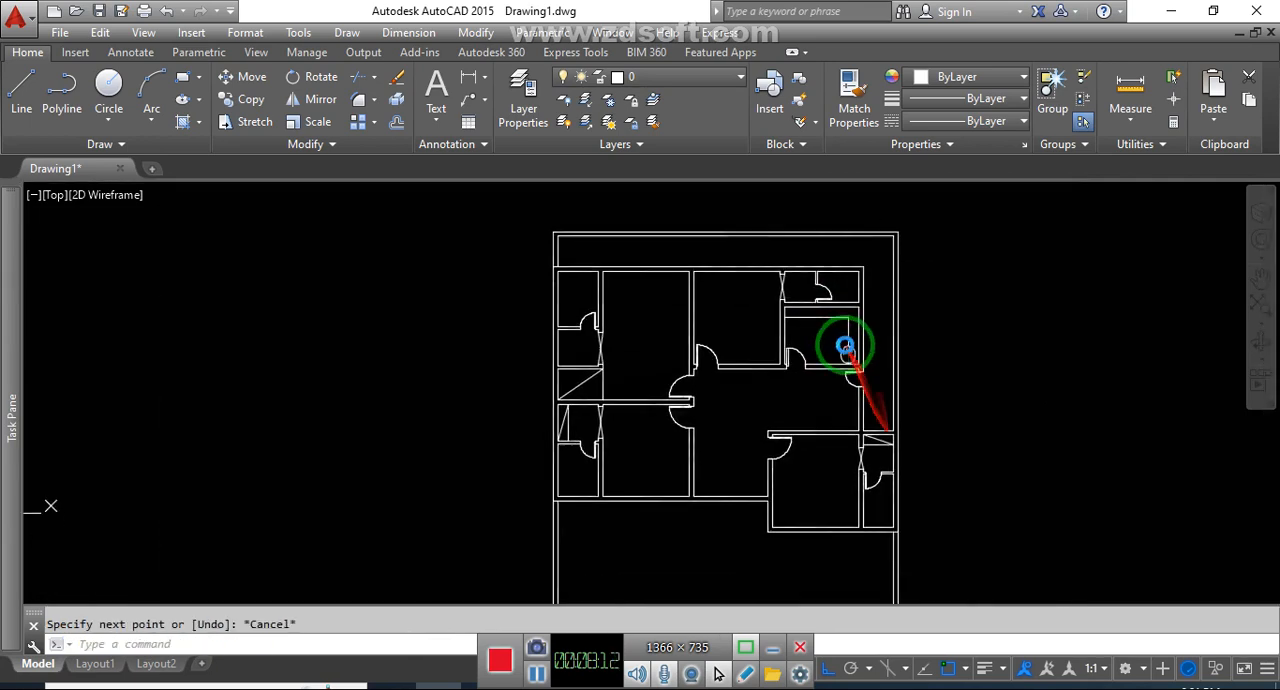
scroll(743, 471, up, 5)
text(l)
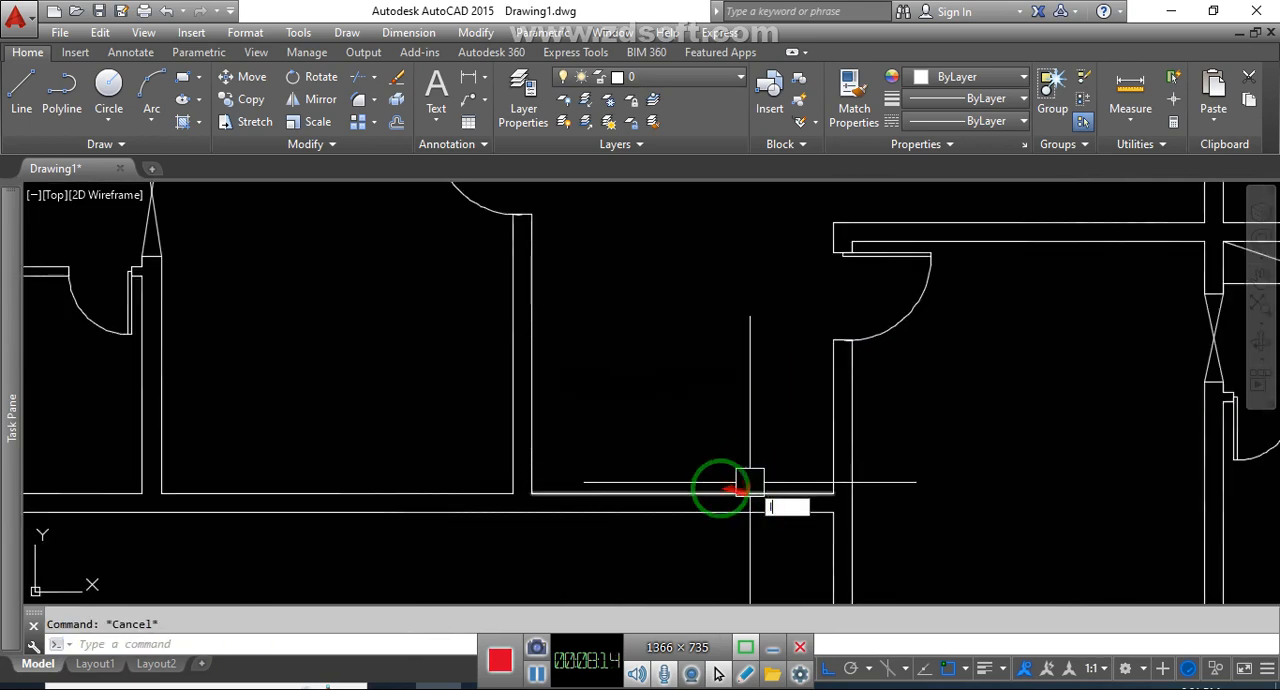
key(Return)
click(680, 494)
key(Escape)
scroll(684, 515, up, 5)
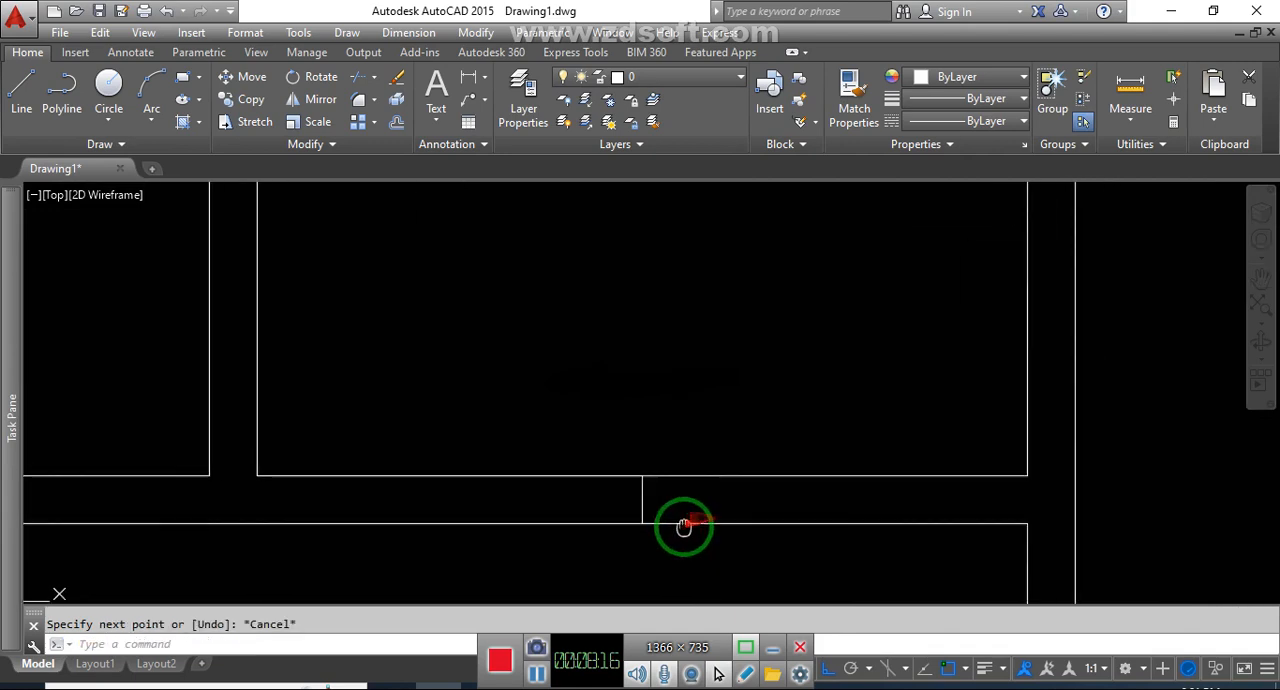
click(750, 376)
click(722, 390)
key(Escape)
Offset the short centre line in the hall's lower wall to both sides to form the entrance jambs
text(o)
key(Return)
text(390)
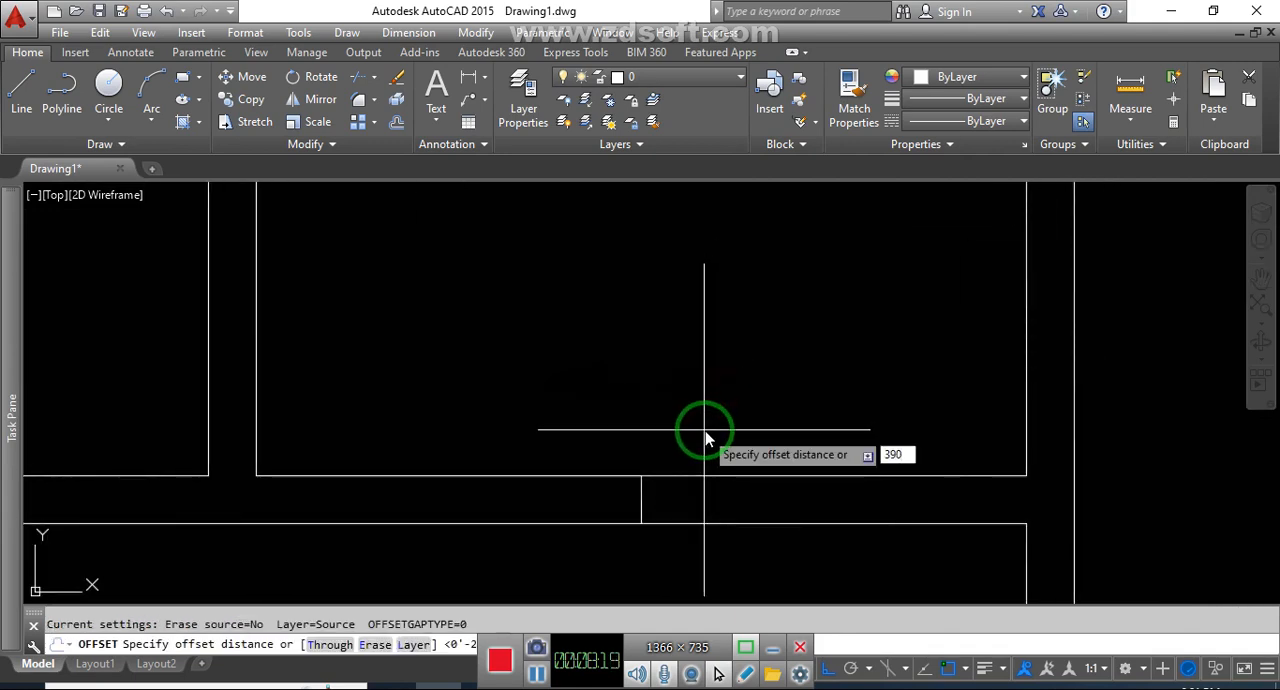
key(Escape)
key(Return)
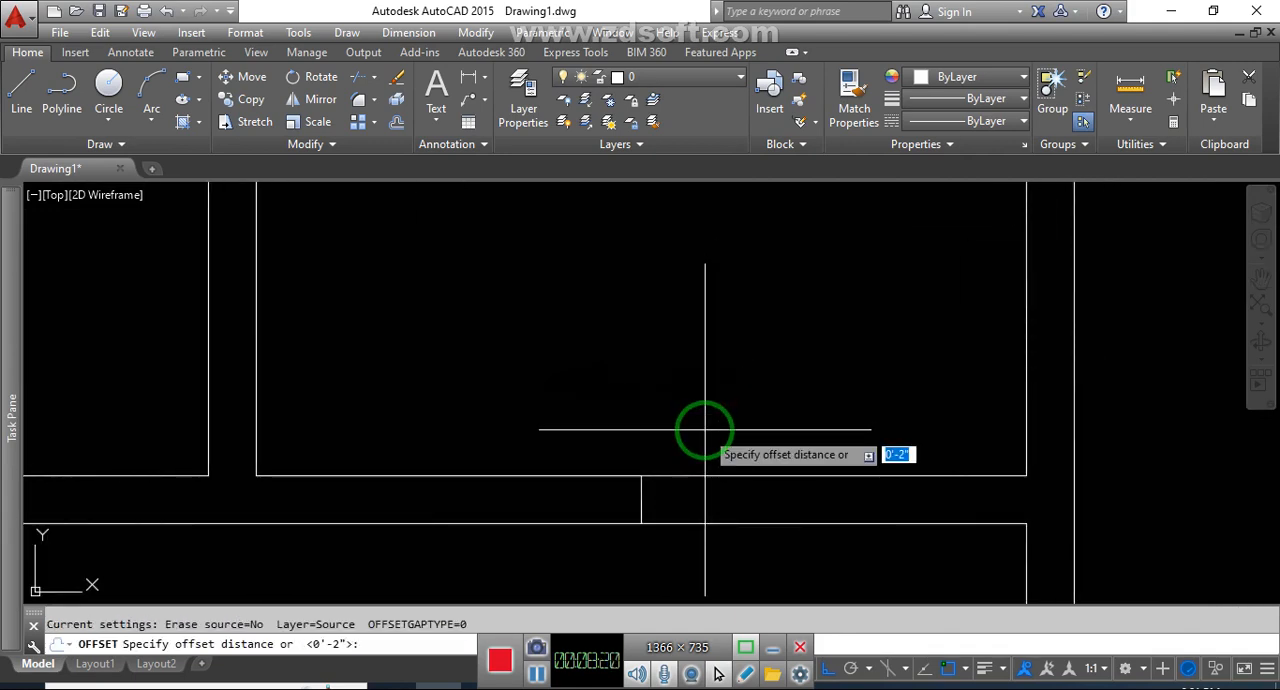
key(Return)
click(646, 489)
click(692, 491)
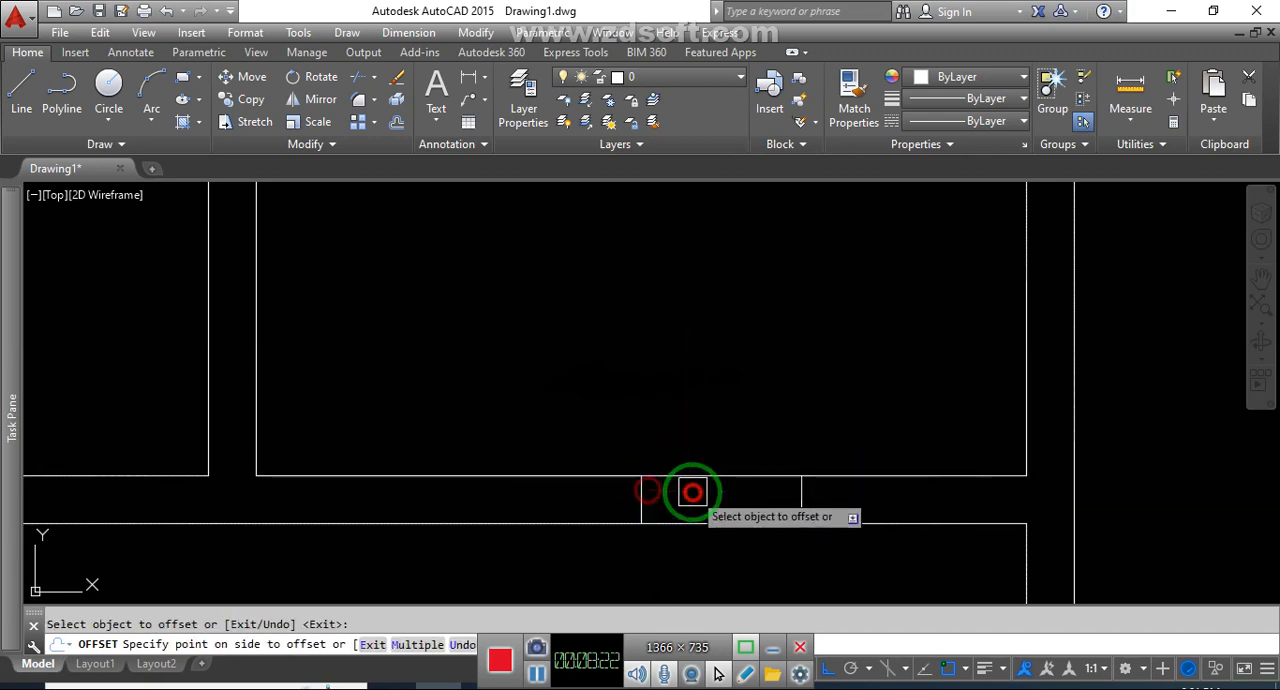
click(646, 497)
click(578, 510)
key(Escape)
Trim the wall lines between the two jambs on both sides of the centre line to open the entrance
click(574, 430)
click(665, 535)
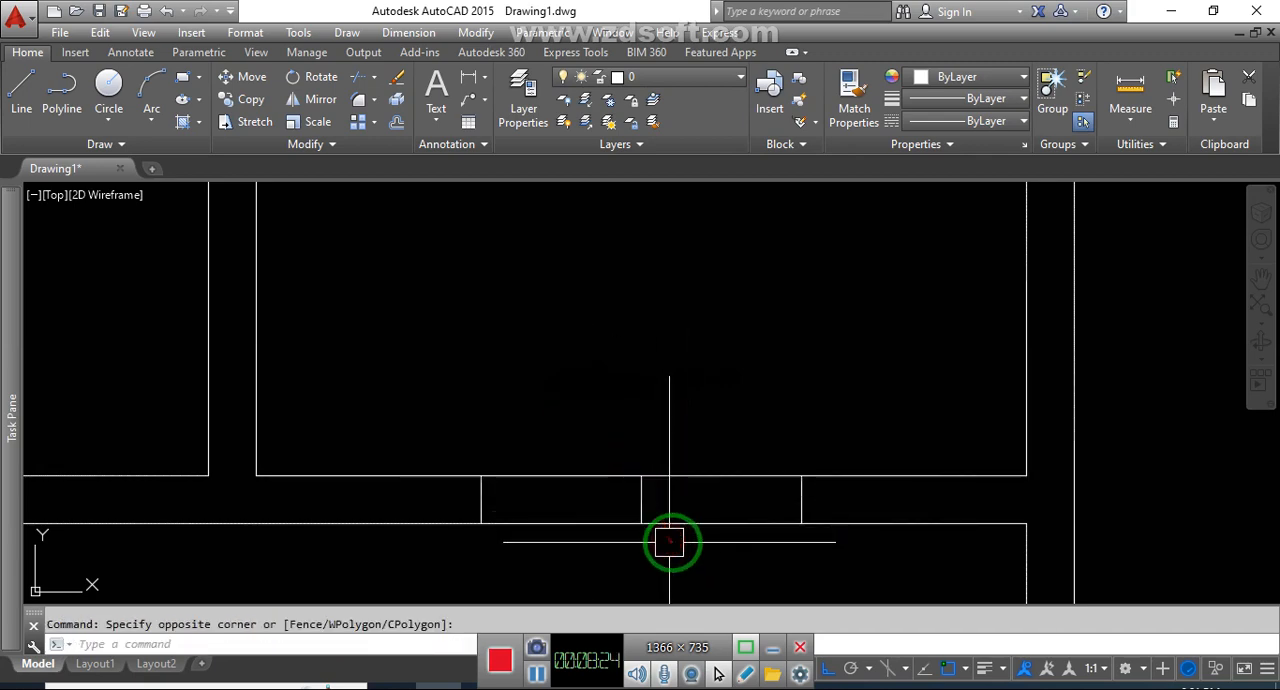
key(Escape)
key(Return)
key(Return)
click(590, 560)
click(560, 421)
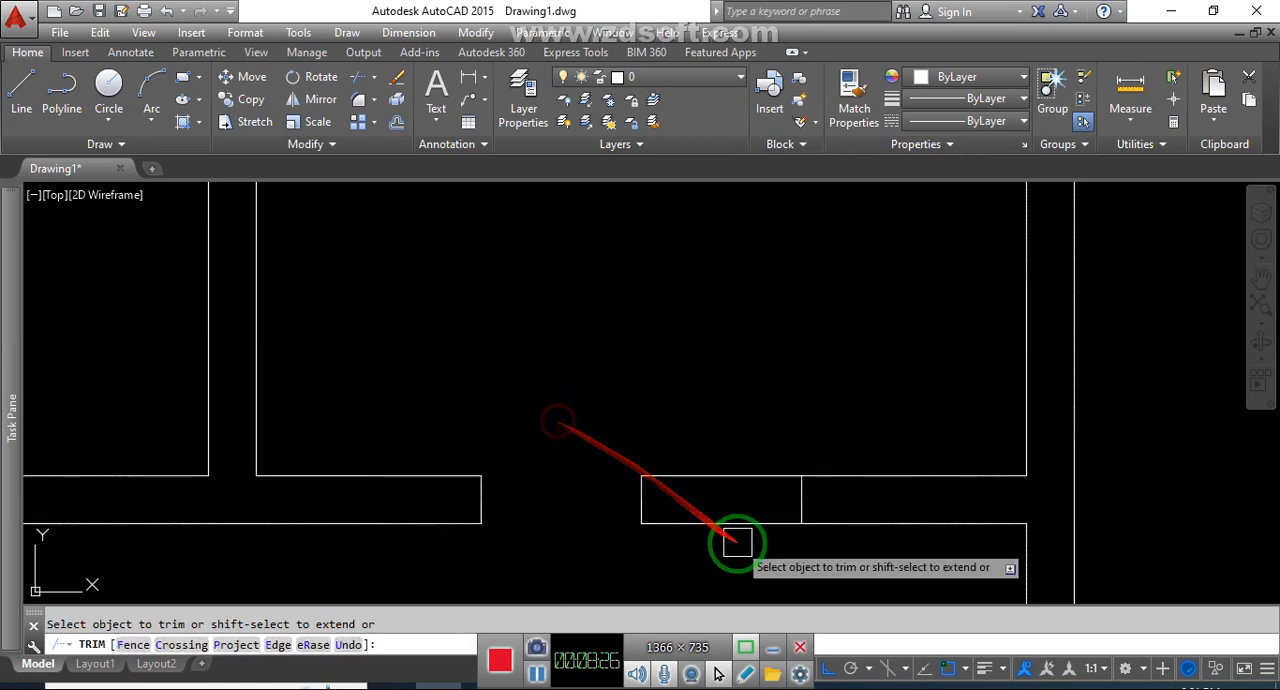
click(738, 542)
click(732, 418)
key(Escape)
Draw a door leaf line upward from the entrance's right jamb midpoint and offset it 2" to the left
text(l)
key(Return)
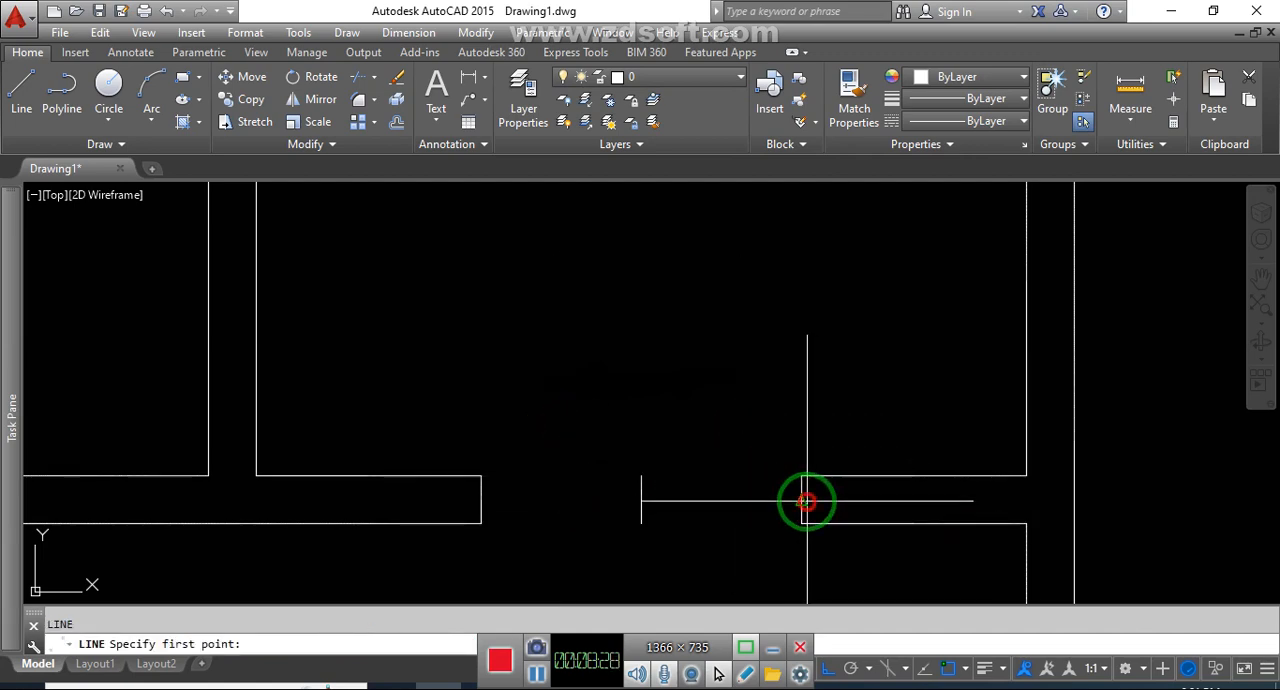
click(806, 497)
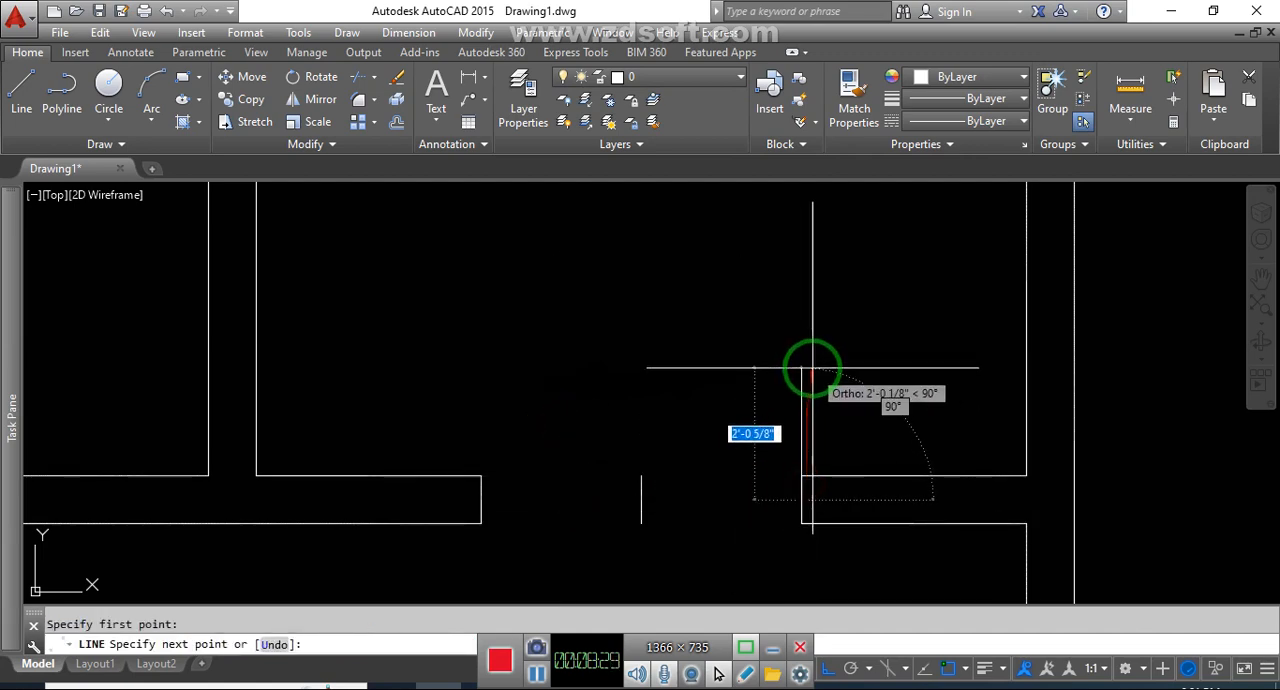
key(Return)
text(2)
key(Return)
click(801, 440)
click(781, 426)
key(Escape)
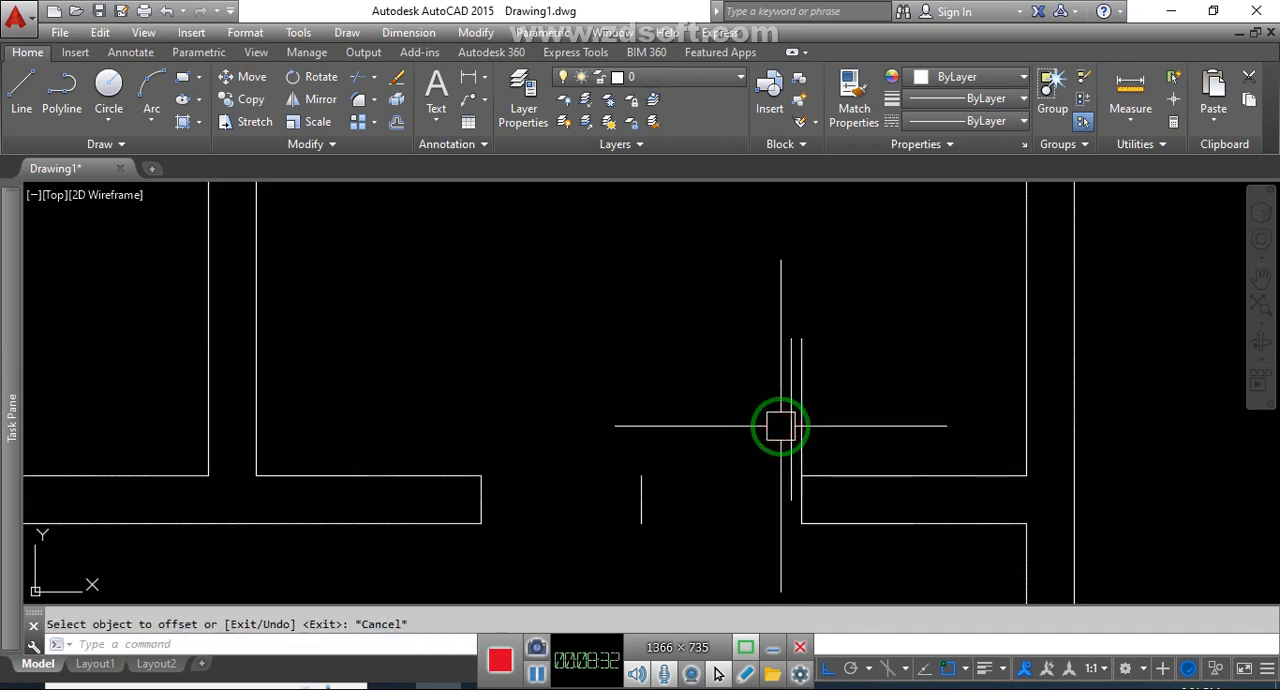
Draw the swing arc from the top of the right door leaf to the midpoint of the entrance's centre line
text(a)
key(Return)
click(800, 341)
click(641, 472)
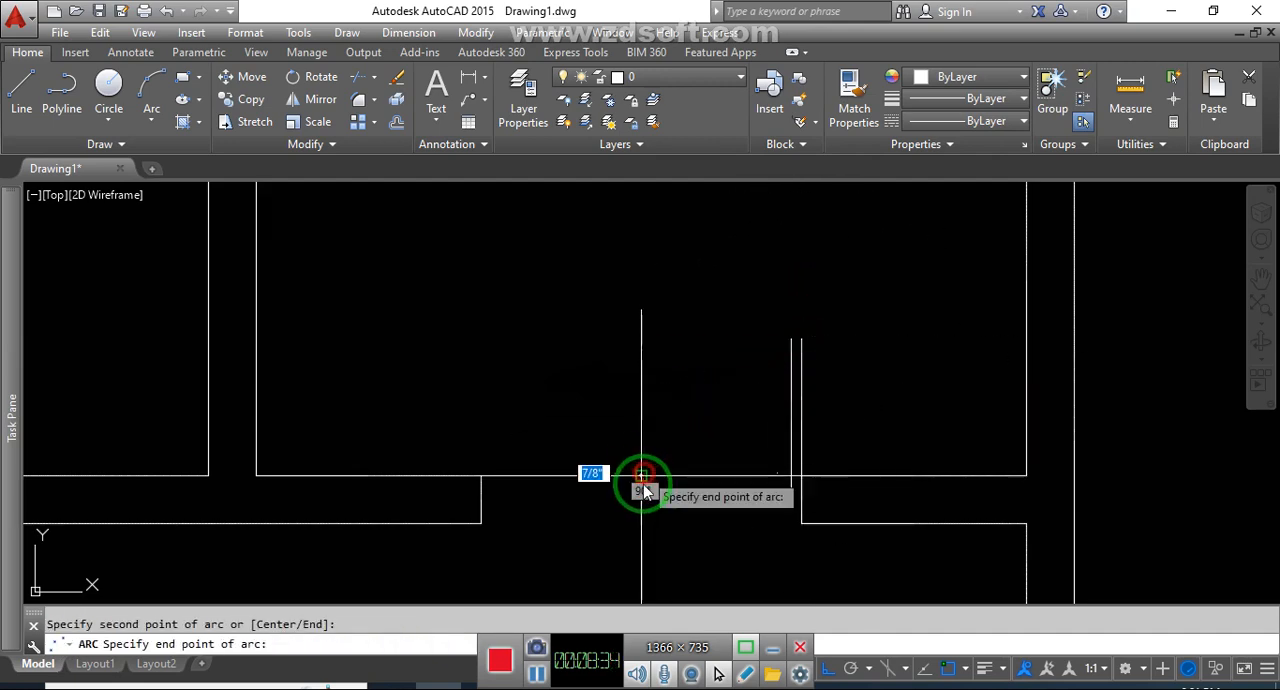
click(641, 500)
key(Escape)
Mirror the right door leaf and swing arc about the entrance's centre line, keeping the source objects
click(862, 421)
click(654, 334)
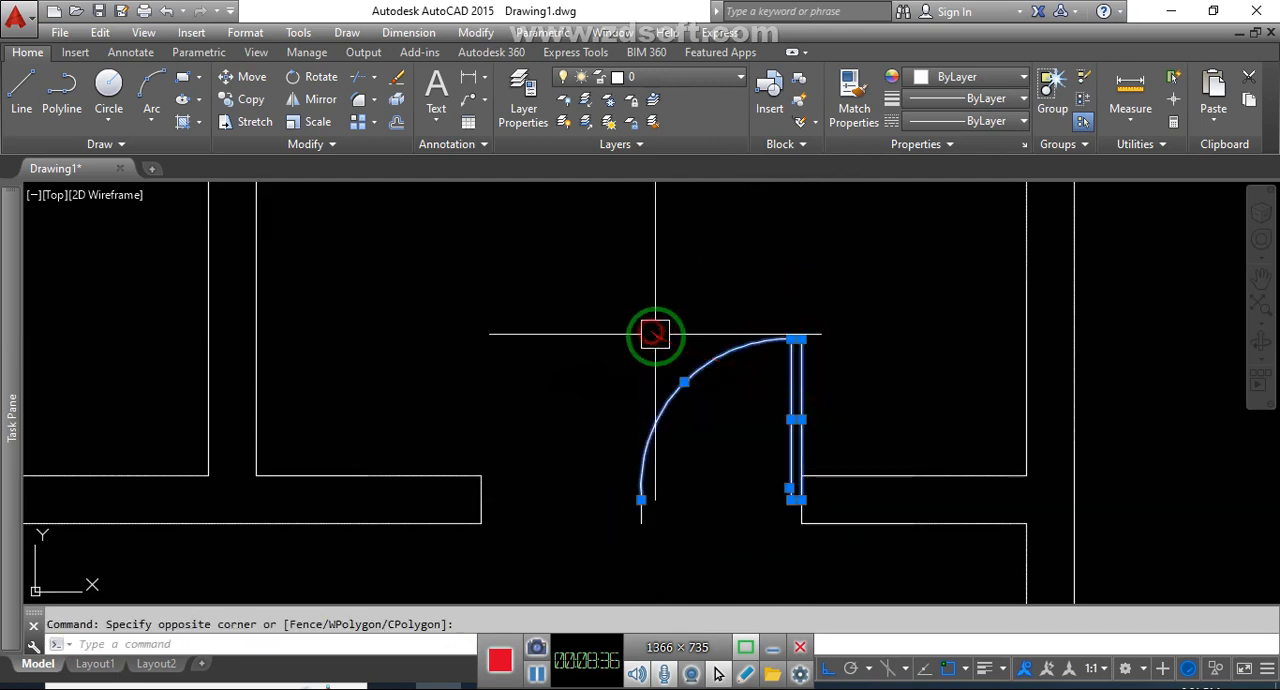
text(mi)
key(Return)
click(641, 500)
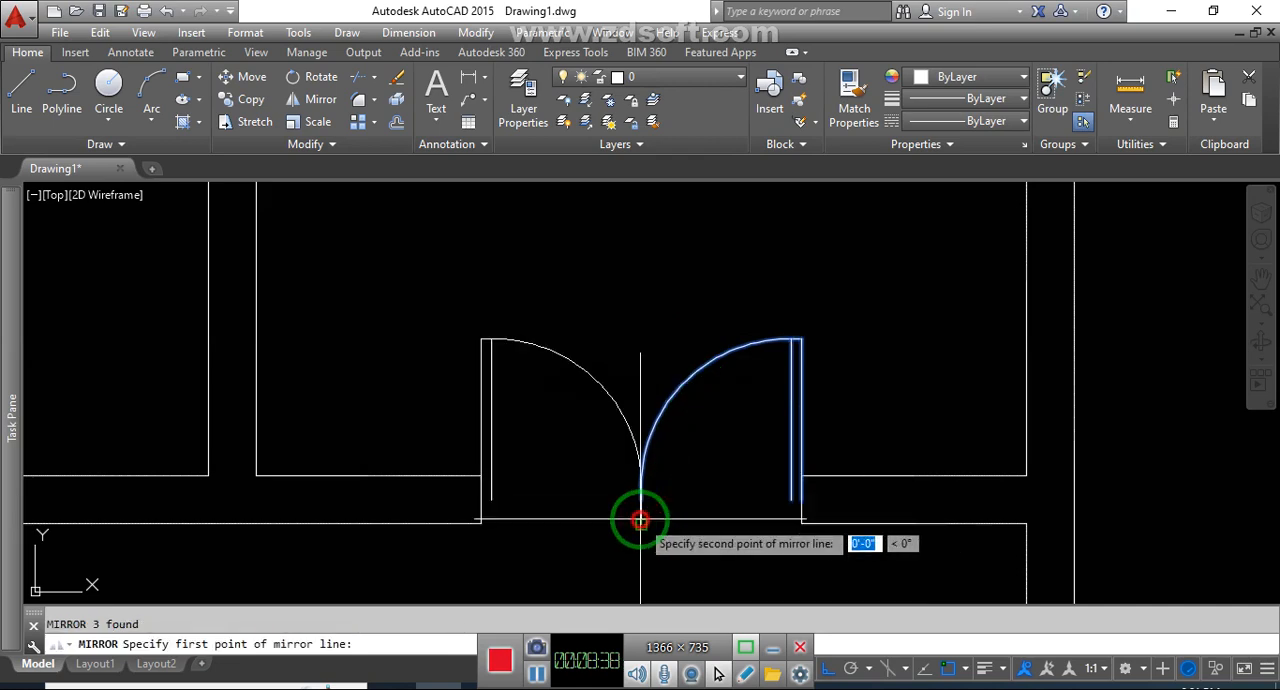
click(651, 286)
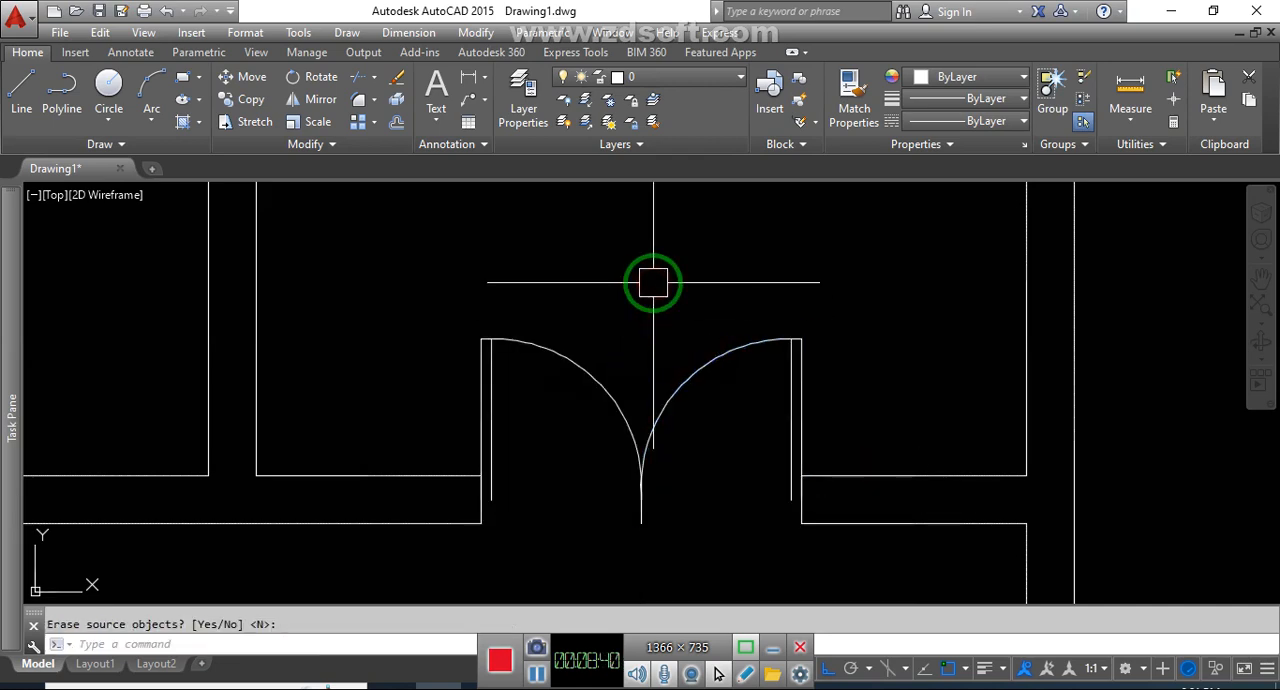
key(Return)
Erase the short centre line in the entrance and fillet the two swing arcs together where they meet
key(Escape)
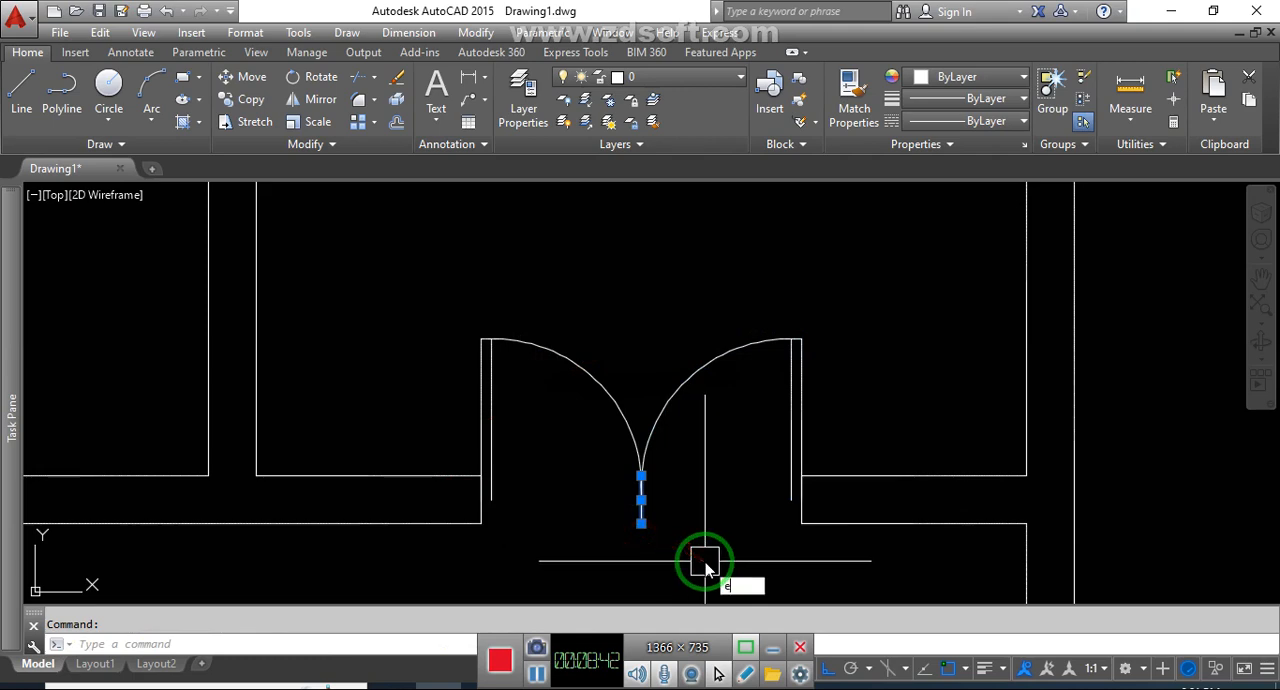
text(f)
key(Return)
click(609, 406)
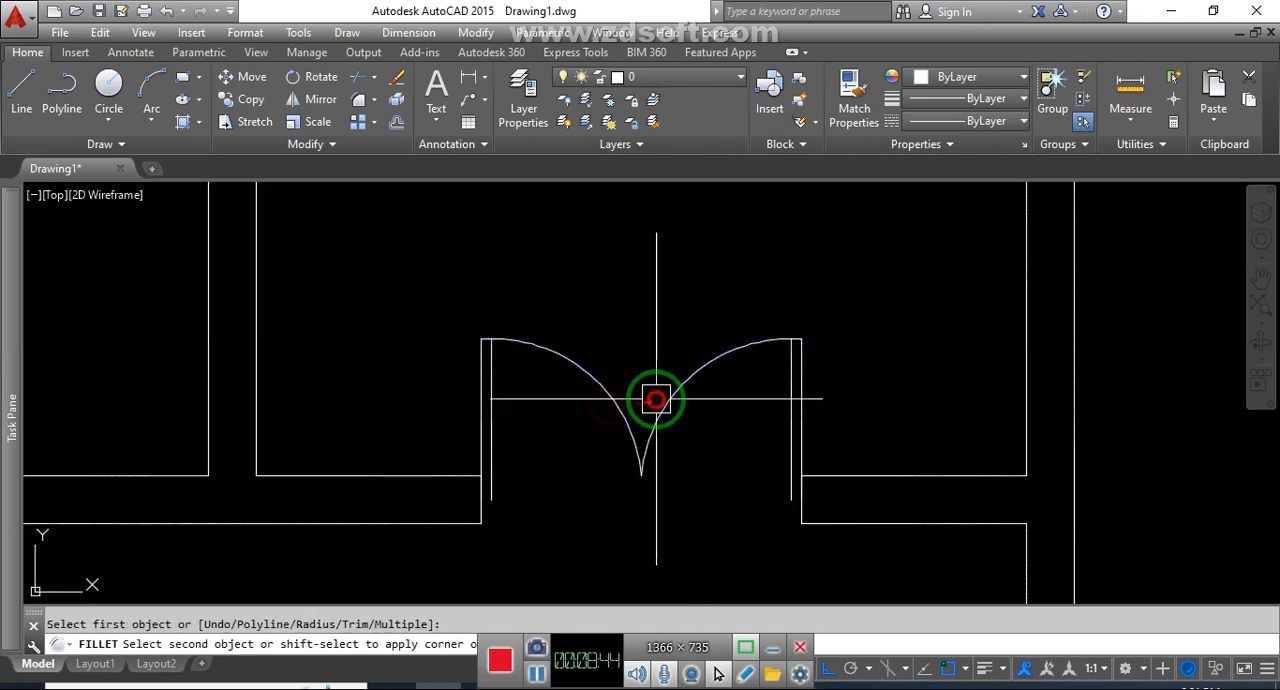
click(655, 399)
key(Escape)
Close the lower ends of the right and left entrance door leaves with short horizontal lines
text(l)
key(Return)
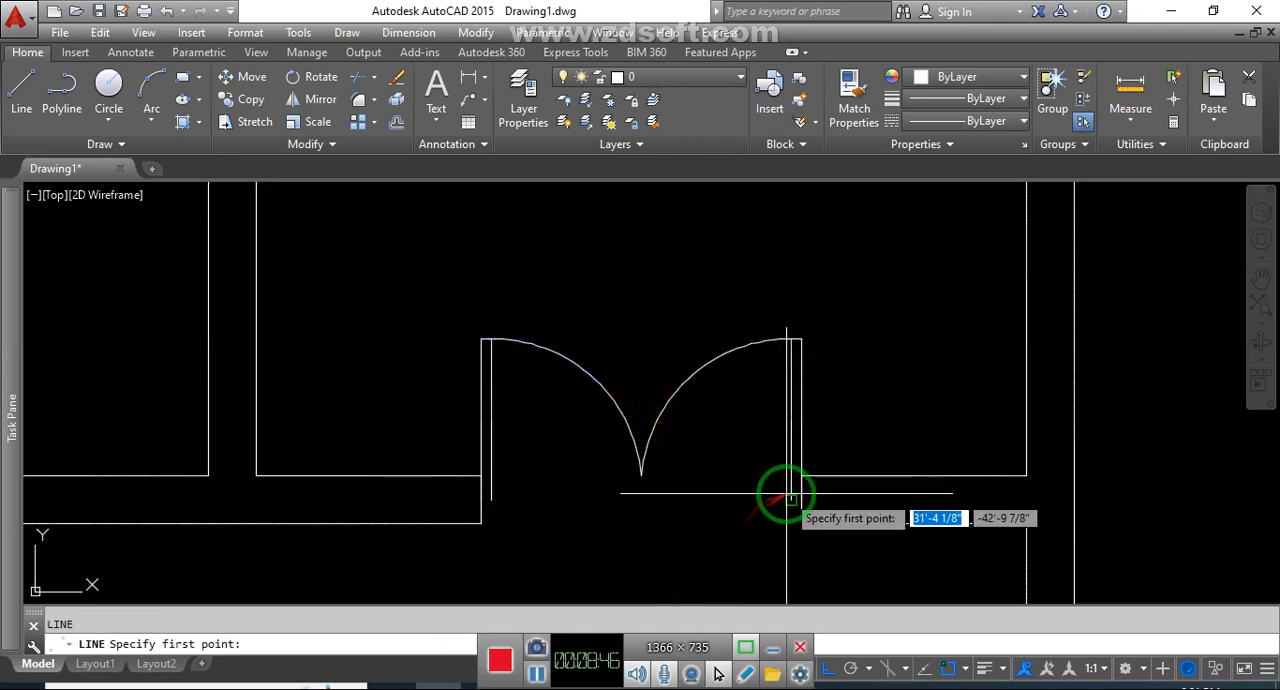
click(791, 500)
key(Escape)
key(Return)
click(491, 500)
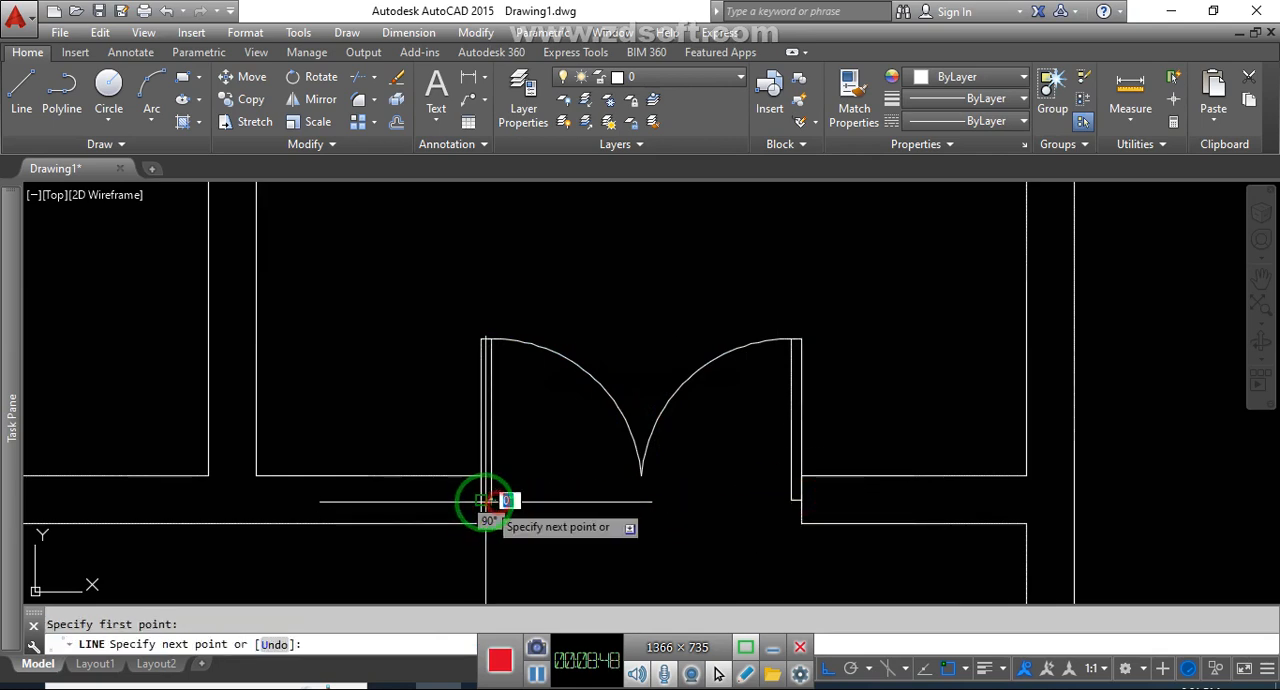
click(481, 500)
key(Escape)
scroll(734, 434, down, 10)
middle_drag(785, 462, 704, 466)
middle_drag(819, 518, 771, 489)
click(872, 439)
click(858, 451)
middle_drag(815, 405, 827, 444)
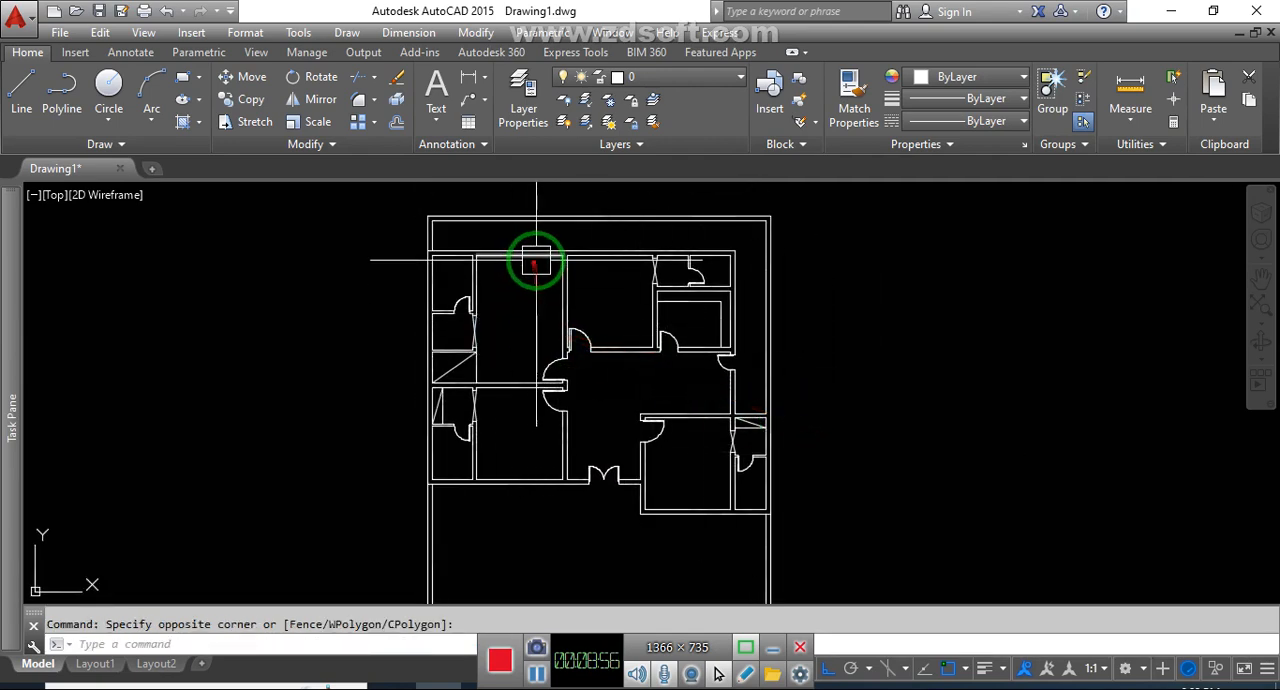
scroll(535, 238, up, 4)
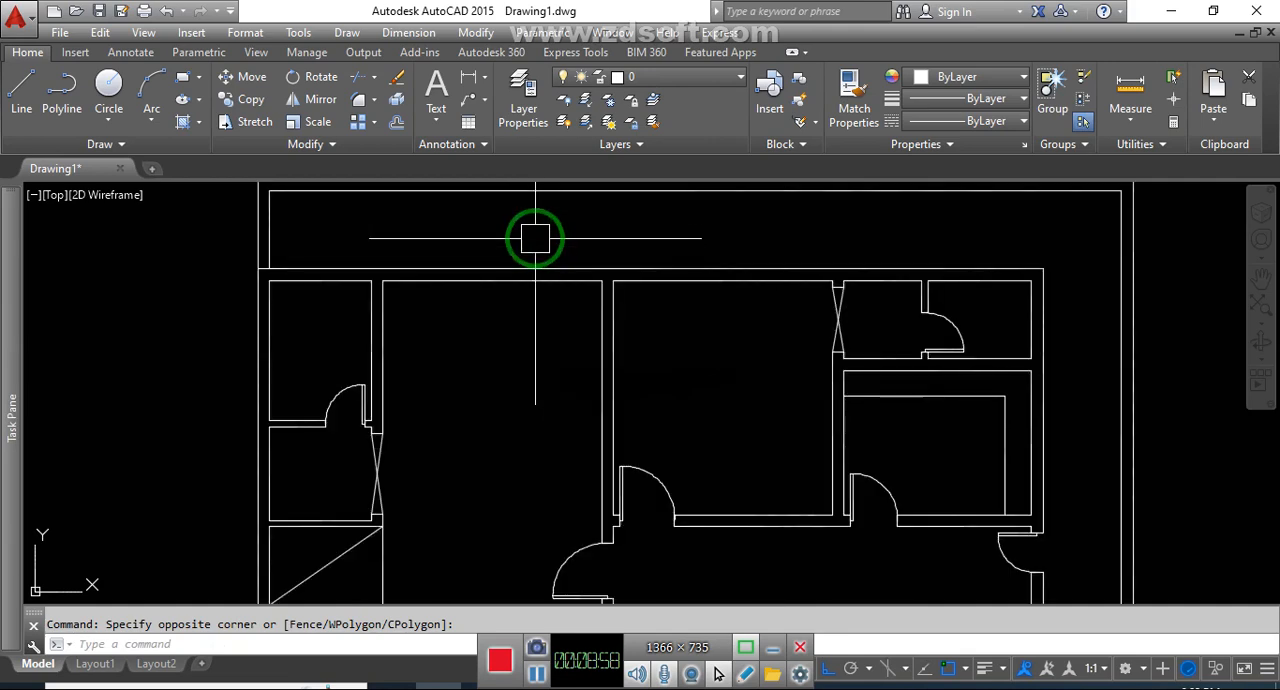
scroll(514, 281, down, 3)
scroll(500, 286, up, 3)
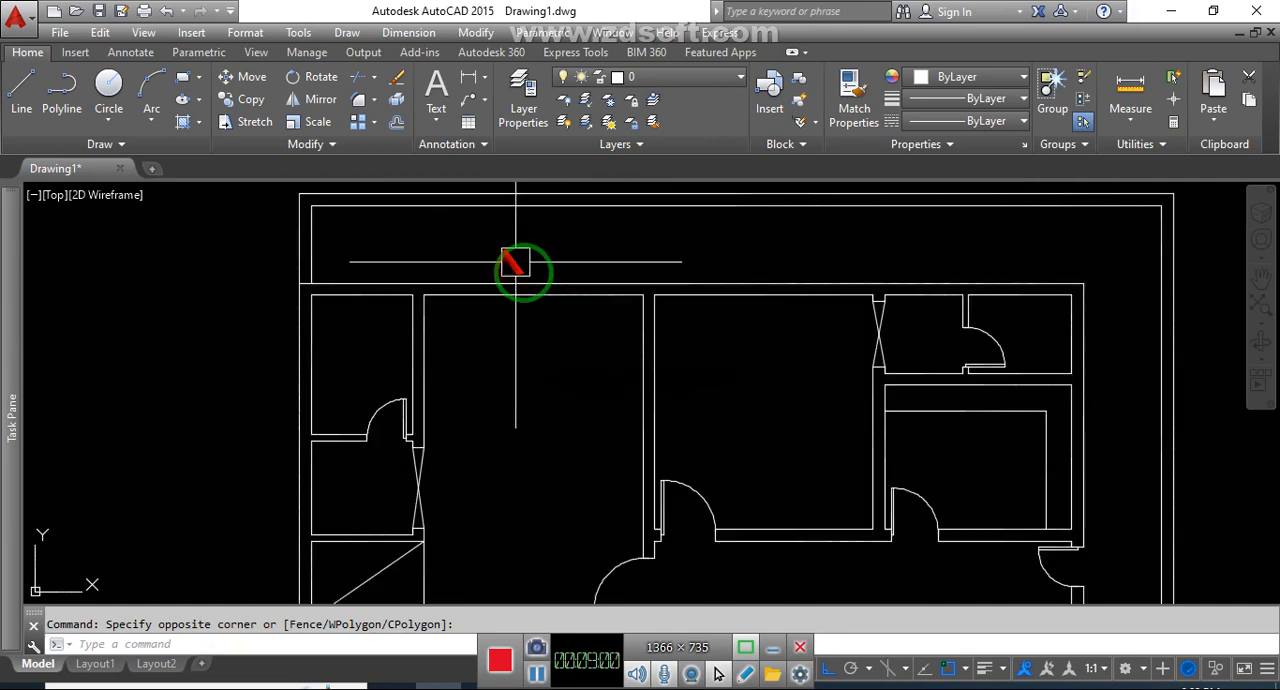
click(559, 373)
middle_drag(520, 355, 543, 387)
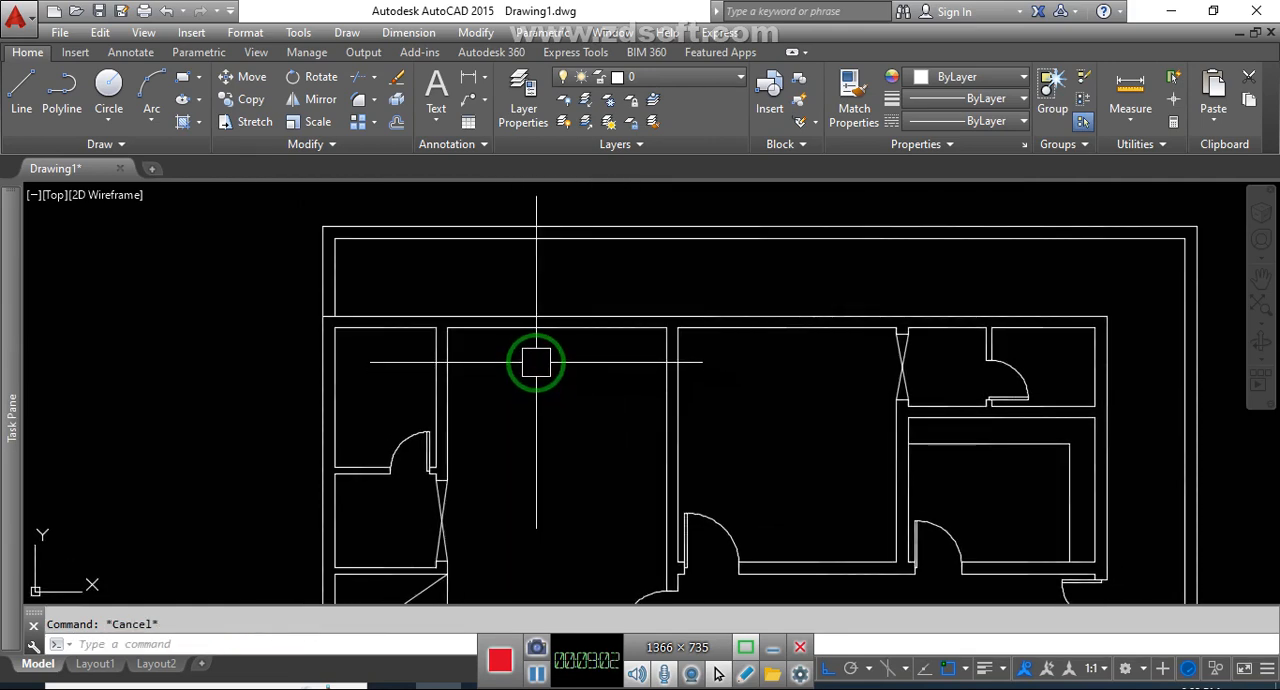
Draw a short vertical line upward across the top wall from the midpoint of the upper-left large room's inner wall line
text(l)
key(Return)
scroll(540, 327, up, 5)
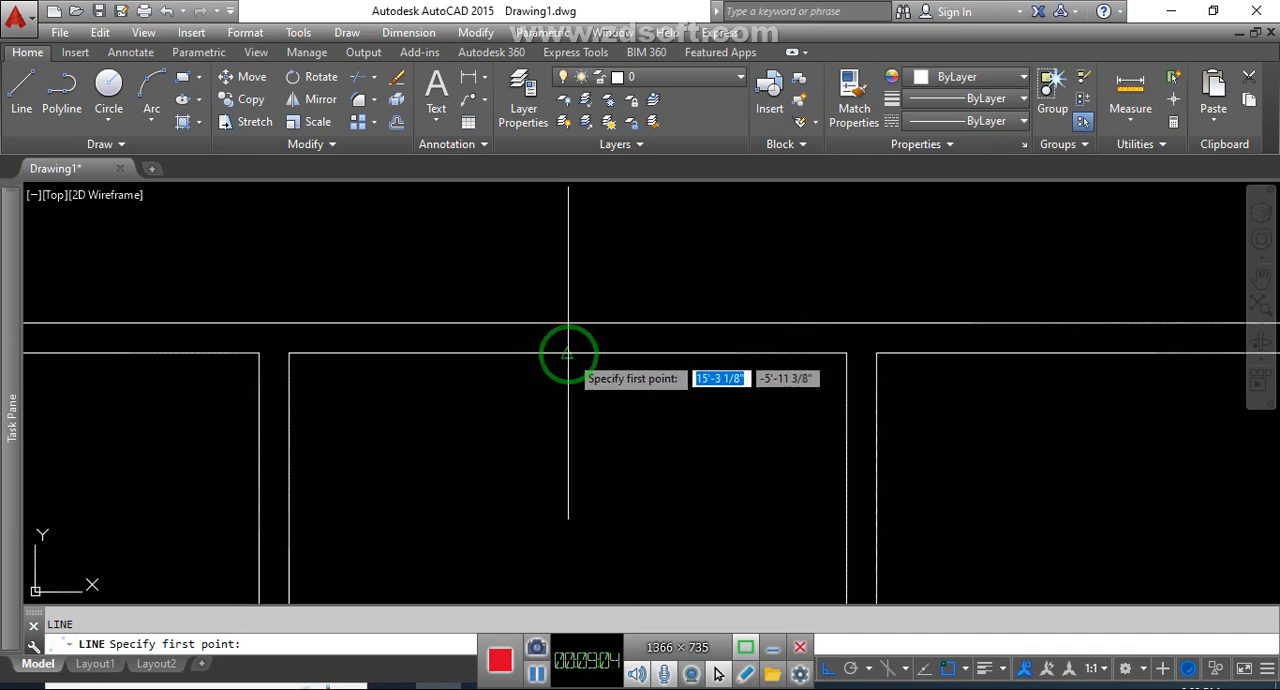
scroll(587, 304, down, 2)
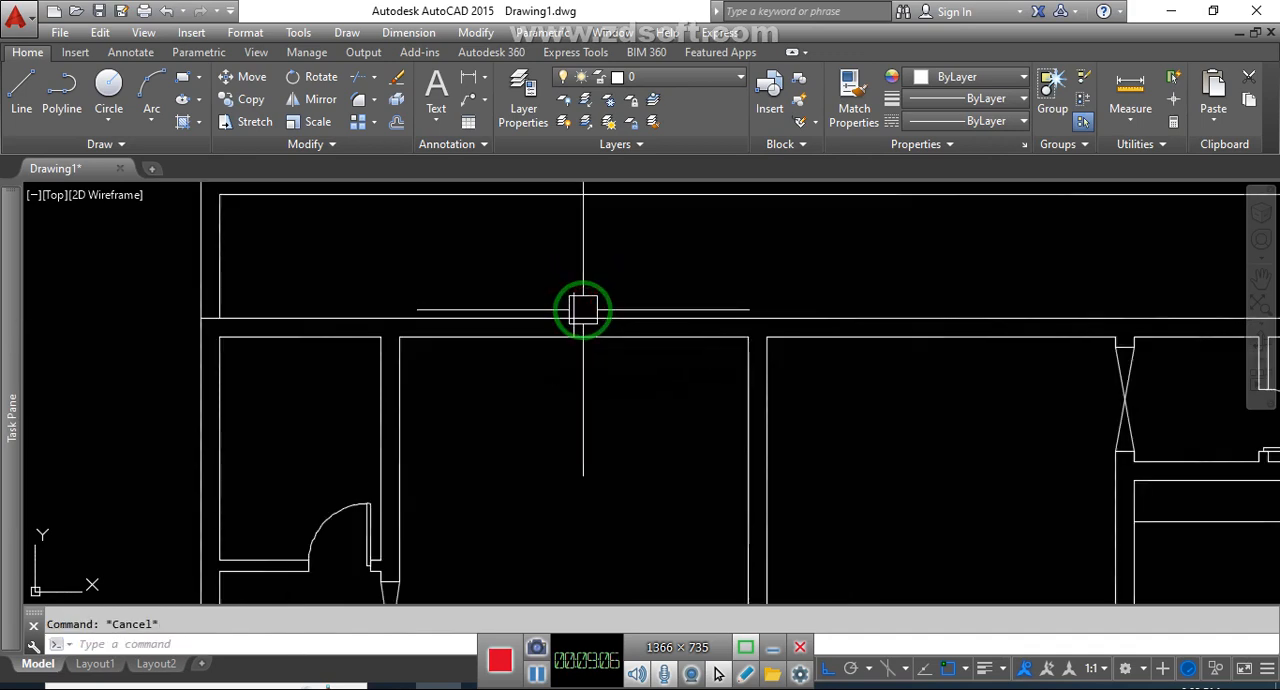
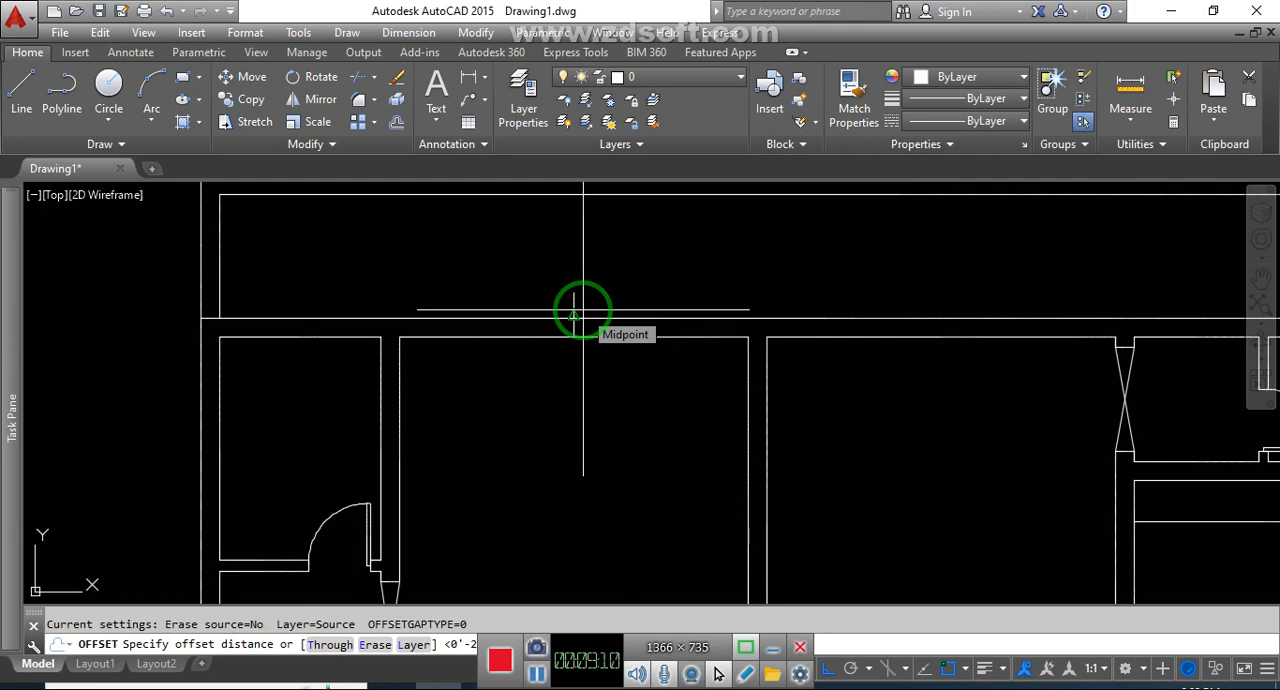
Offset the short vertical line in the top wall 4' to each side and erase the original line
key(Return)
click(580, 304)
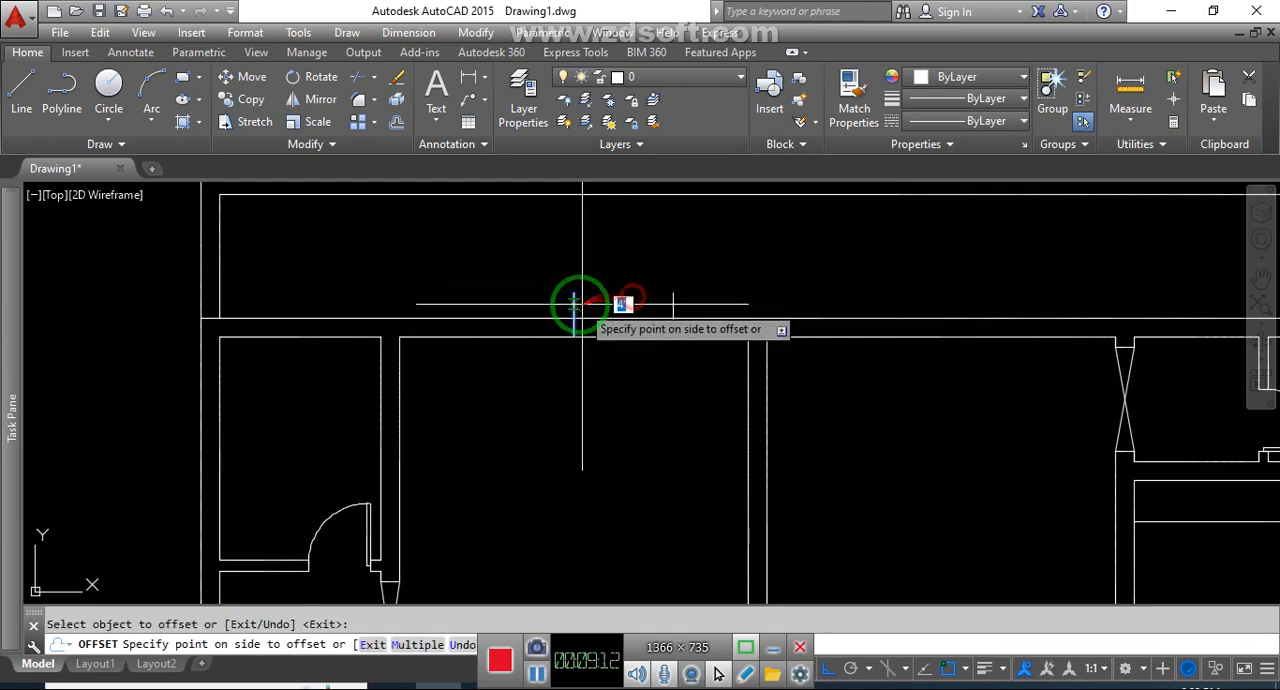
click(650, 310)
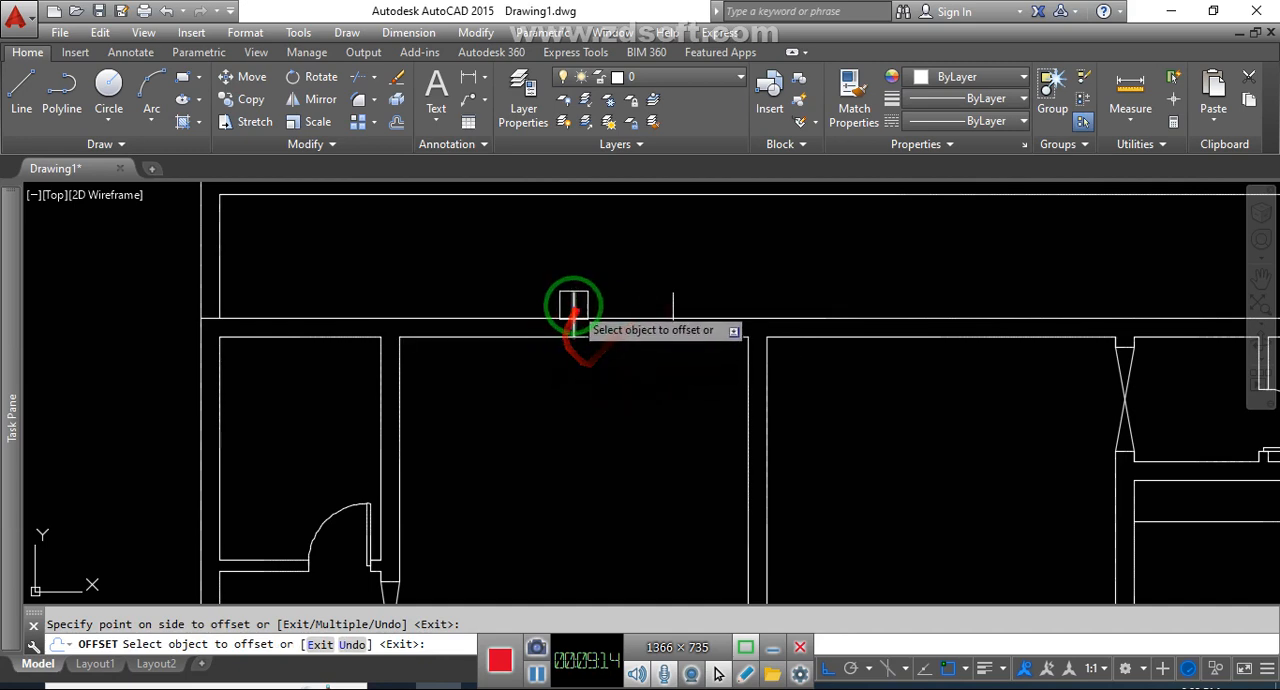
key(Escape)
scroll(579, 303, up, 2)
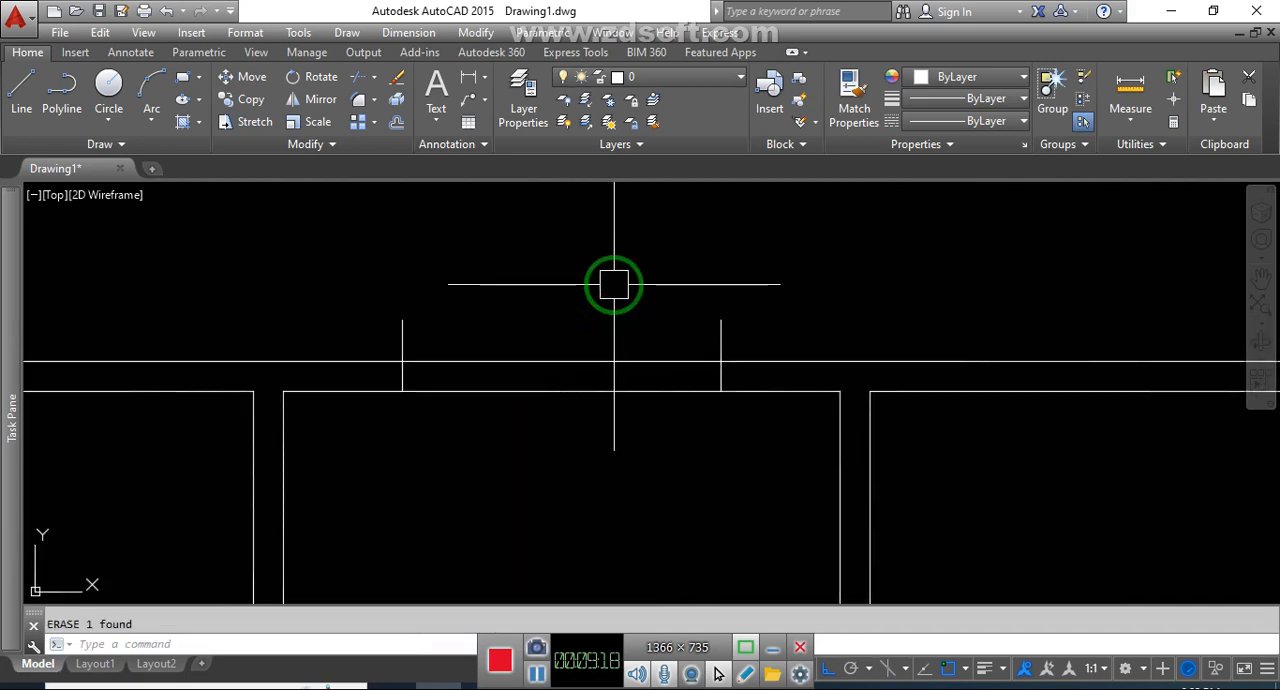
Trim the parts of the two short vertical lines that project above the top wall
text(tr)
key(Return)
key(Return)
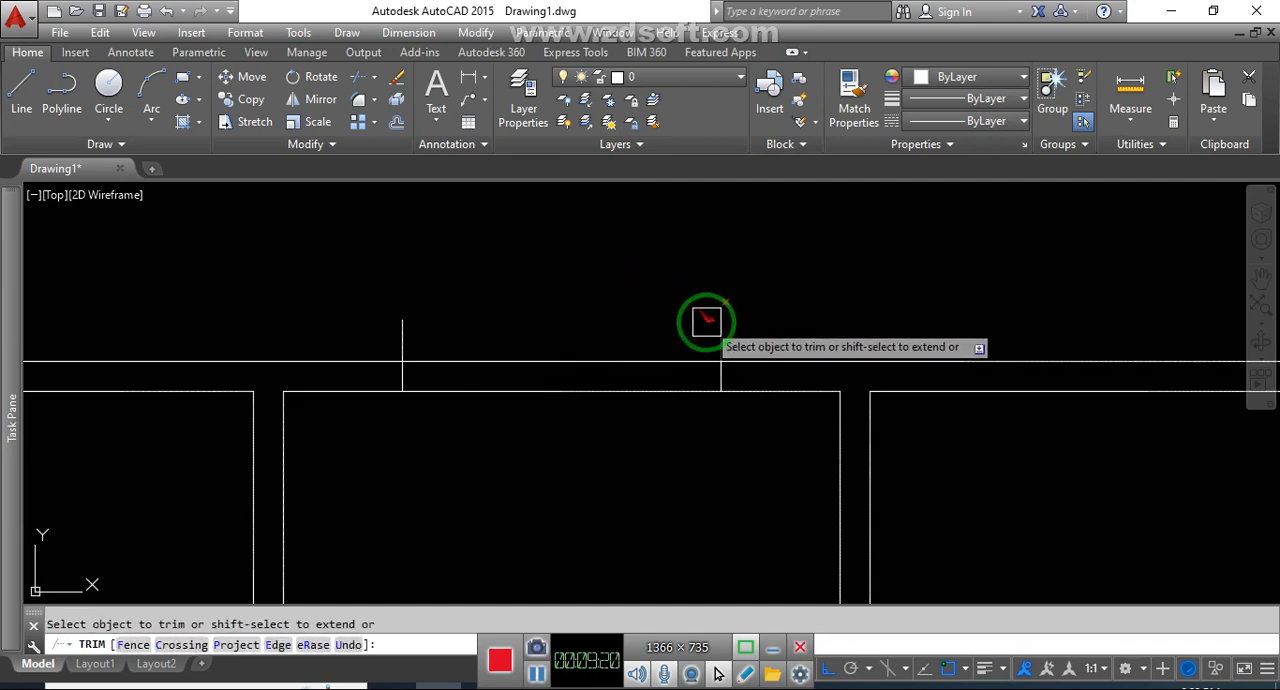
key(Escape)
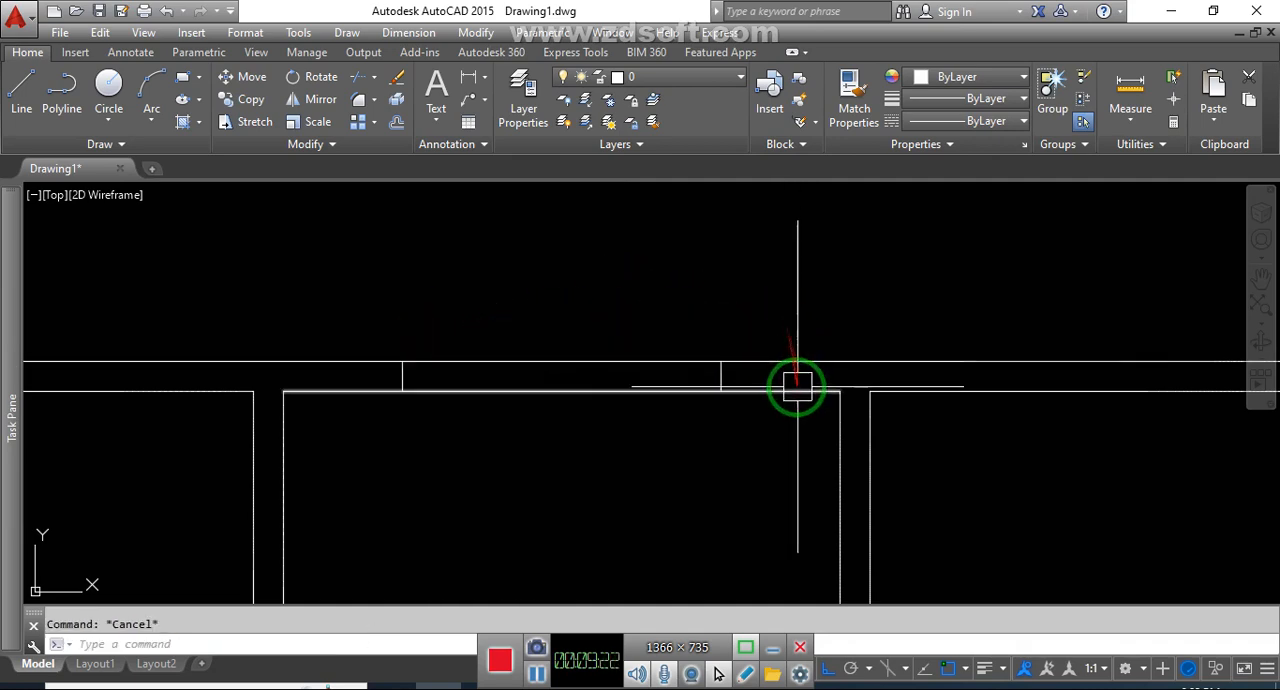
Draw a horizontal line between the midpoints of the two short vertical lines in the top wall
text(l)
key(Return)
click(404, 377)
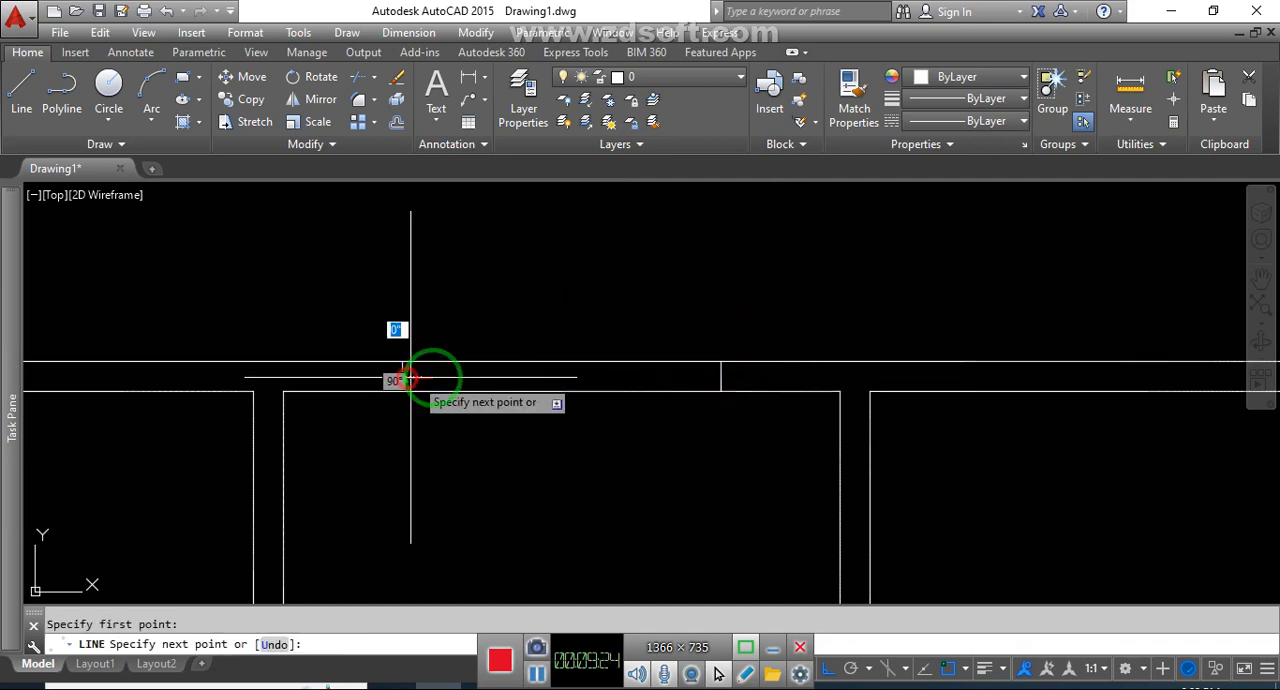
click(720, 375)
key(Escape)
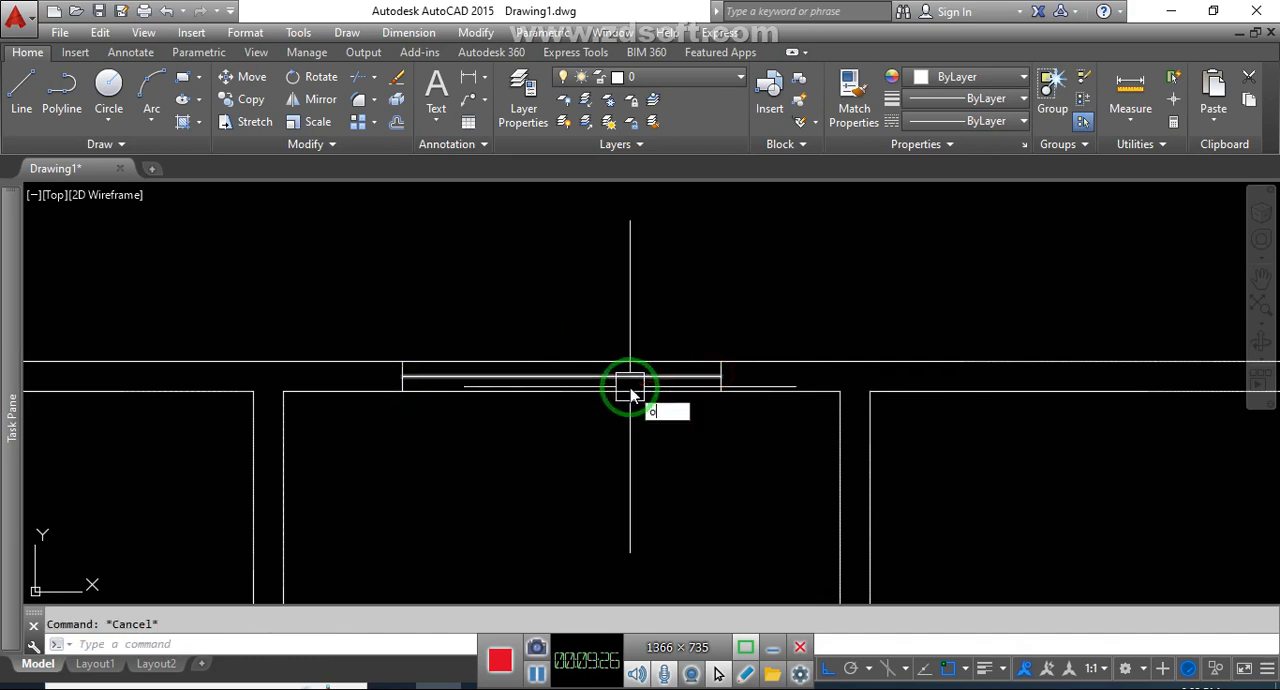
Offset the horizontal line inside the opening 2" upward and downward, and erase the middle line
key(Return)
text(1)
key(Return)
scroll(628, 380, up, 3)
click(625, 374)
click(646, 274)
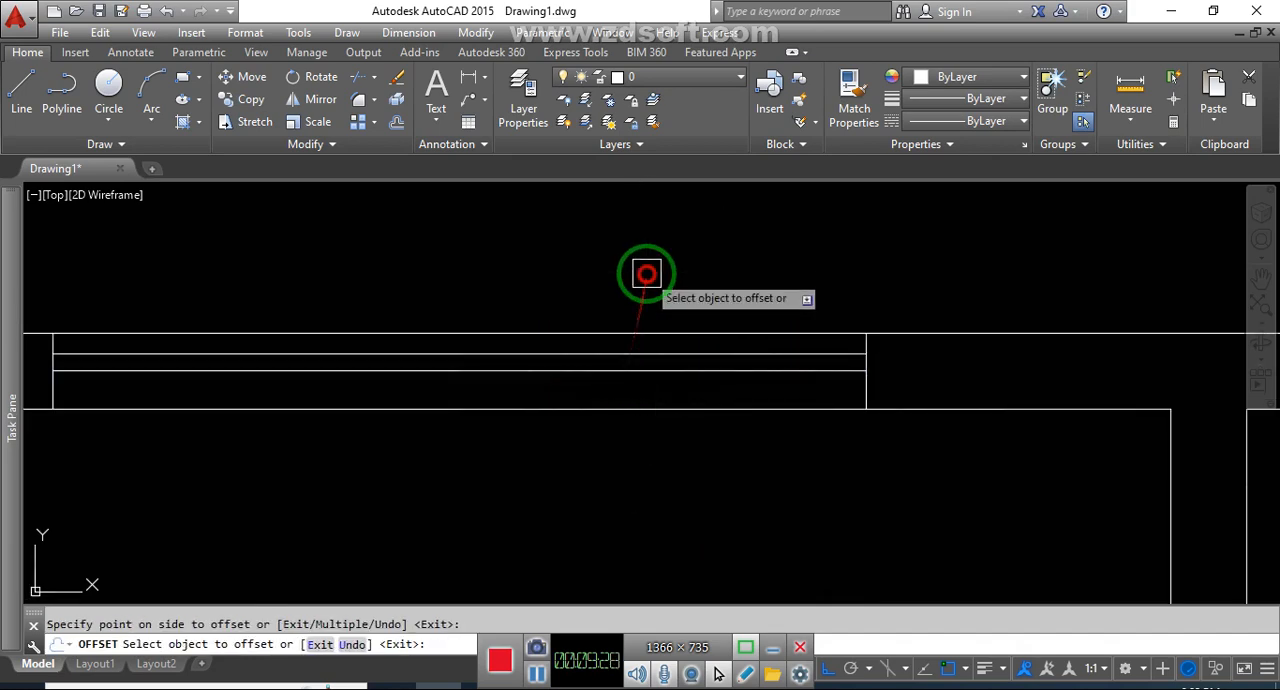
key(Escape)
scroll(740, 368, up, 2)
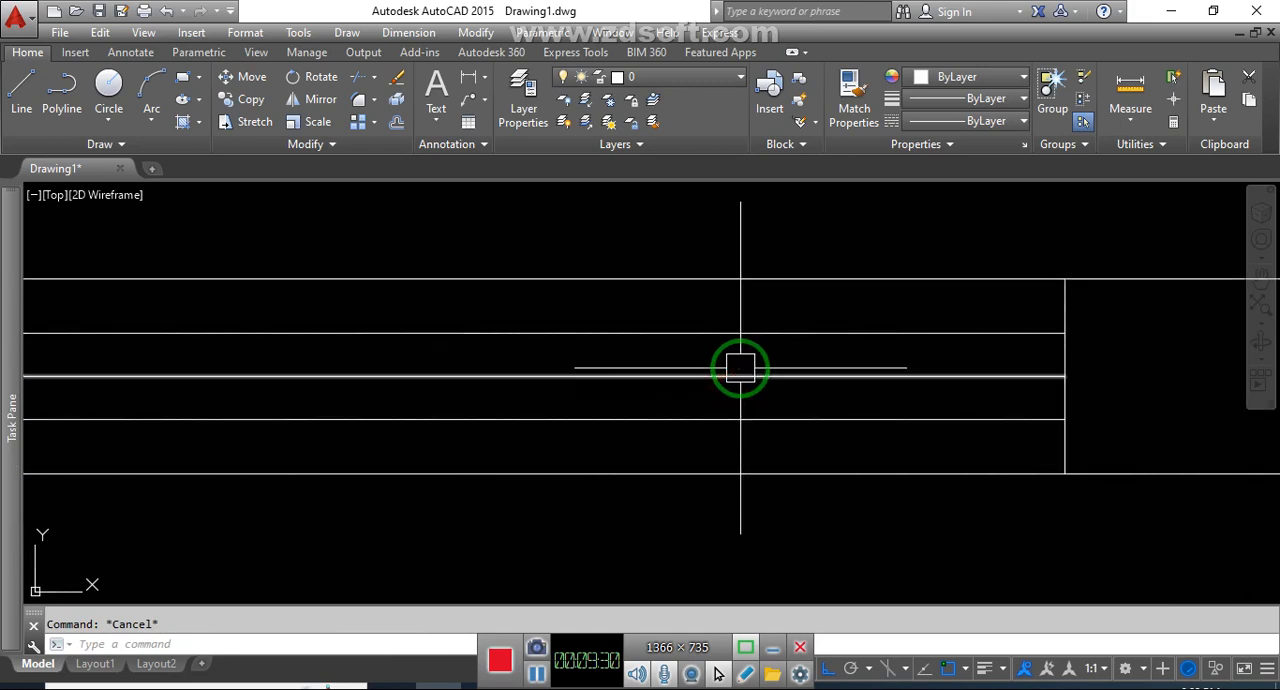
click(740, 372)
scroll(686, 418, down, 3)
key(Delete)
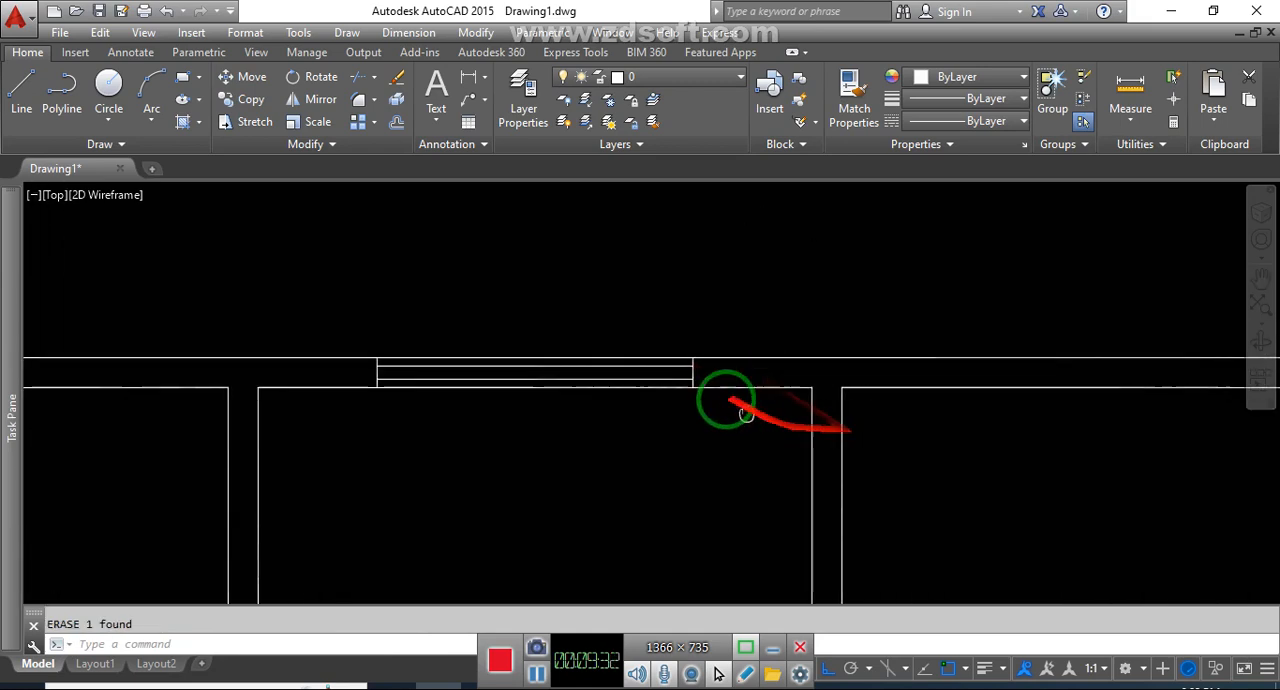
Draw short vertical guide lines upward across the top wall from the midpoints of both large upper rooms' inner wall lines
middle_drag(726, 400, 700, 340)
scroll(700, 340, down, 4)
middle_drag(854, 386, 784, 356)
key(Escape)
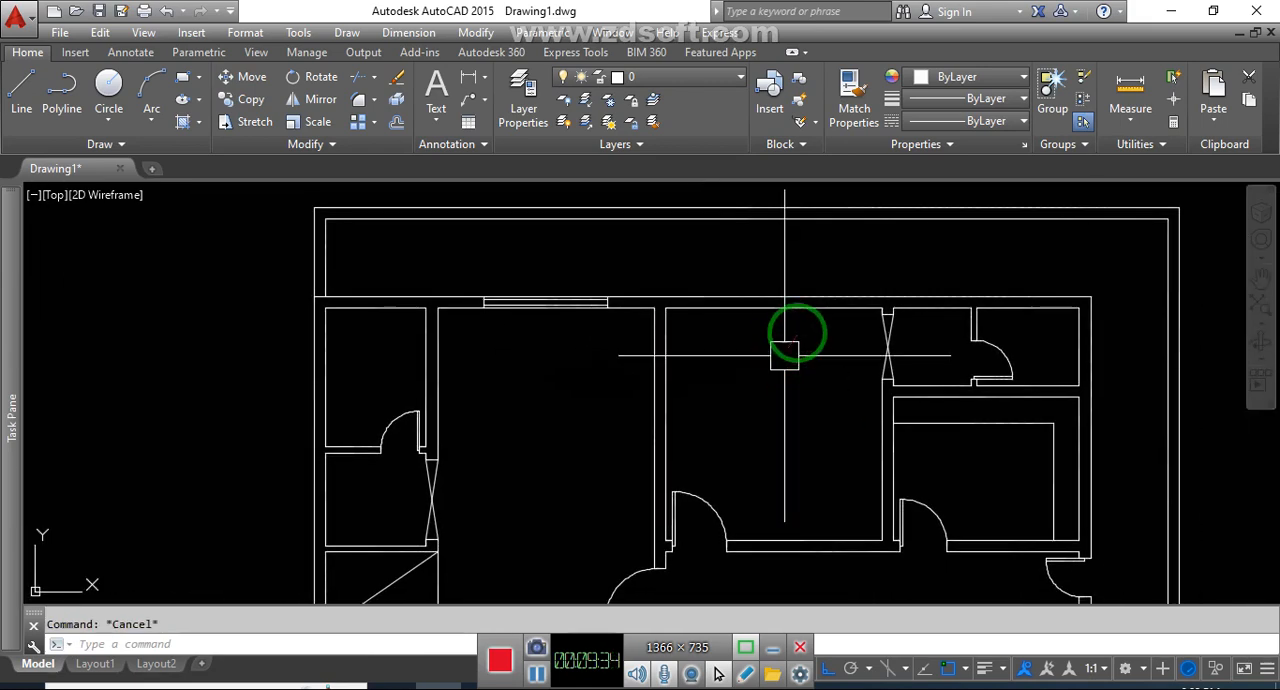
text(l)
key(Return)
click(766, 305)
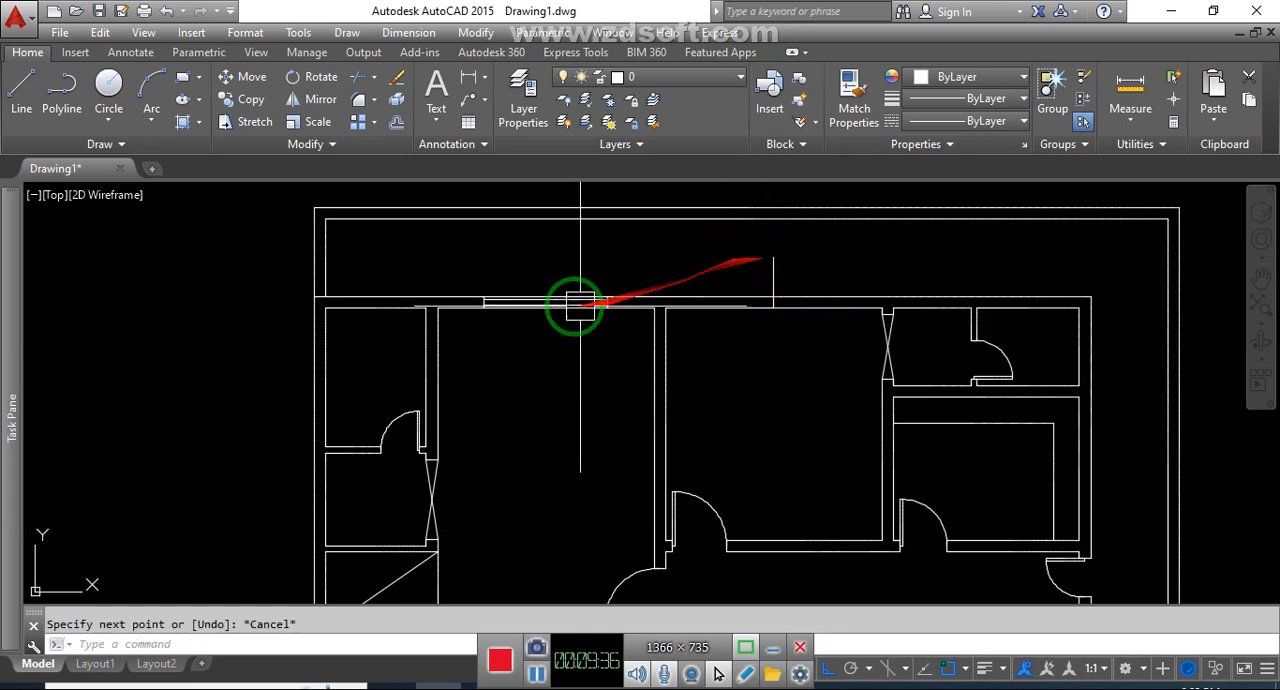
key(Return)
scroll(602, 308, up, 4)
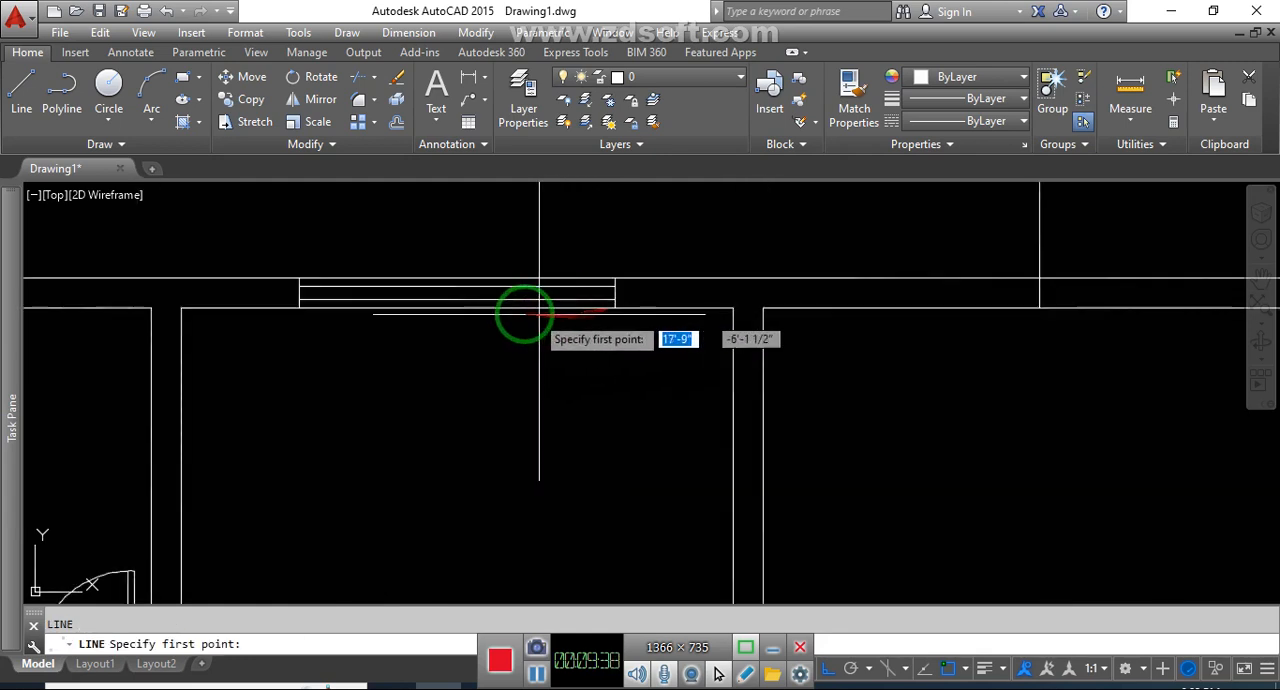
click(459, 307)
click(464, 234)
key(Escape)
Copy the window from the first guide line's base to the base of the guide line in the neighbouring upper room
click(251, 234)
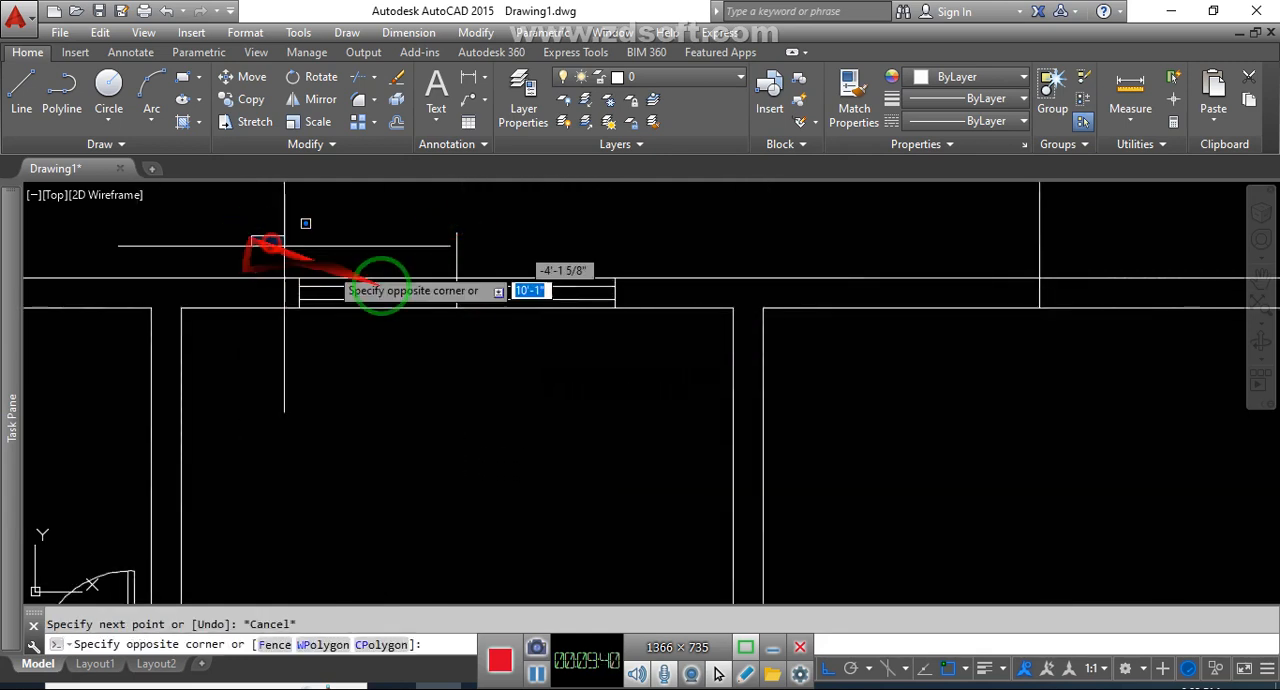
click(629, 360)
text(co)
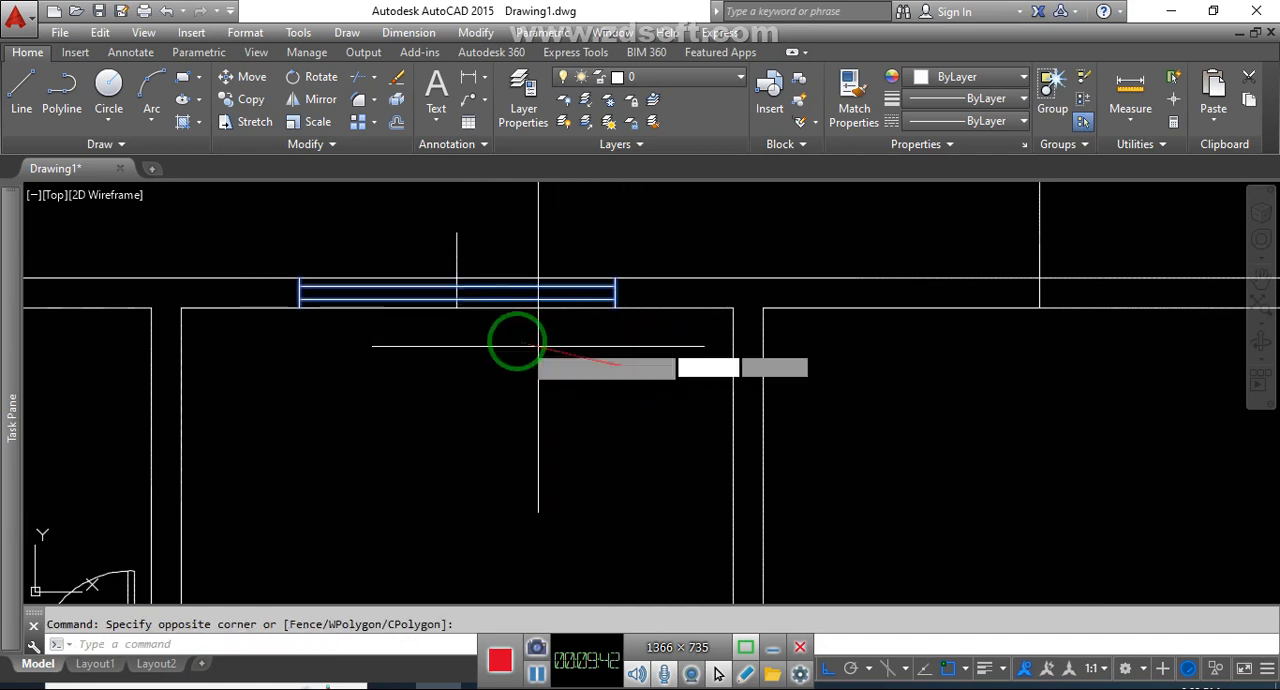
key(Return)
click(457, 308)
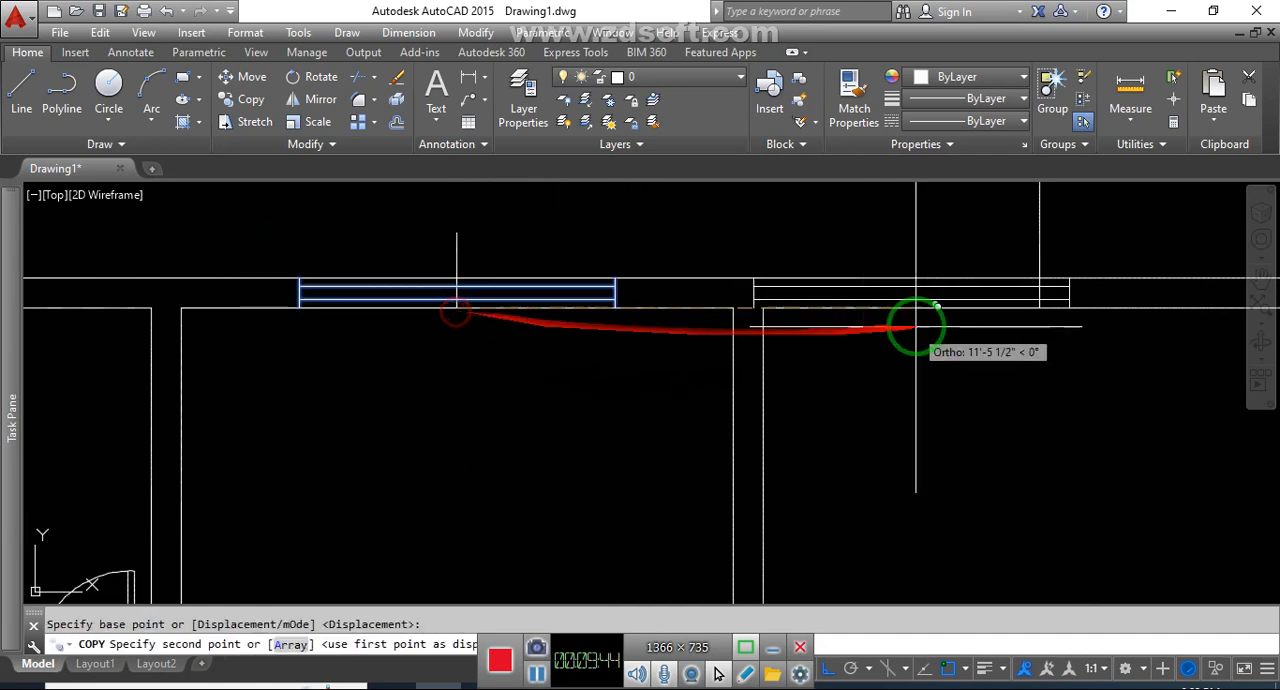
click(1043, 300)
key(Escape)
Erase the two vertical guide lines at the top-wall windows
scroll(1000, 270, down, 4)
click(1004, 265)
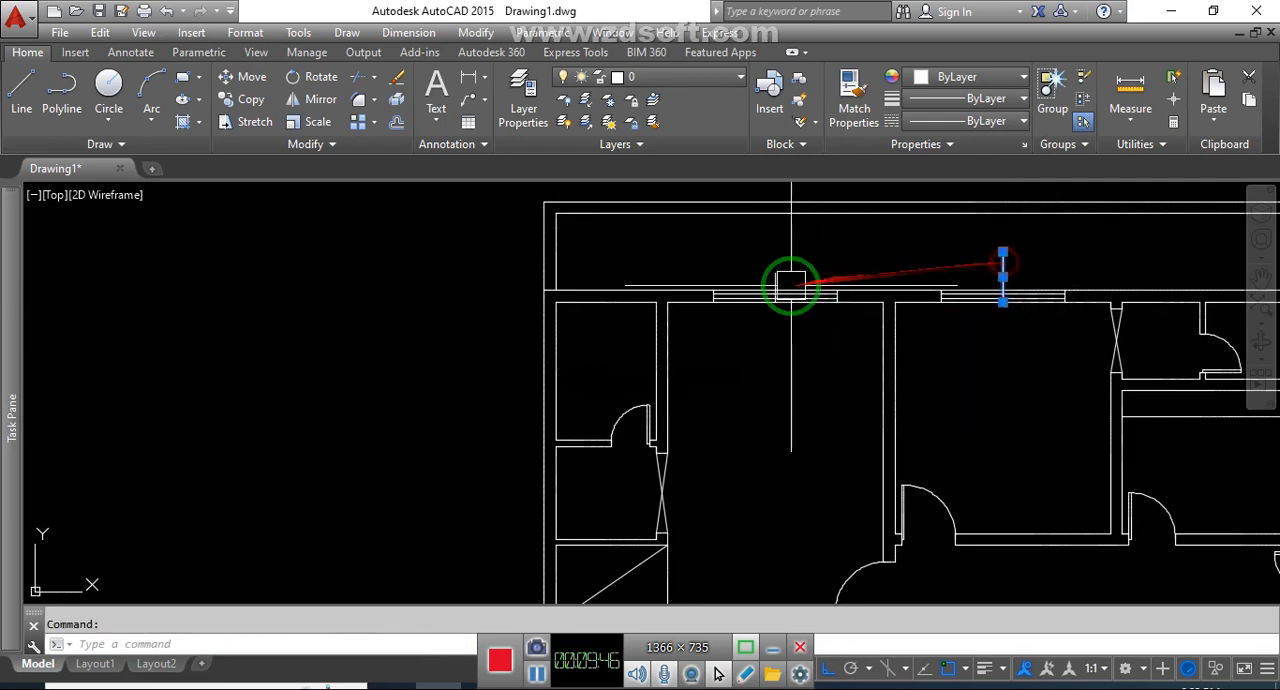
key(Delete)
Draw short vertical guide lines downward from the midpoints of the lower-left and lower-right rooms' bottom walls
scroll(843, 276, down, 4)
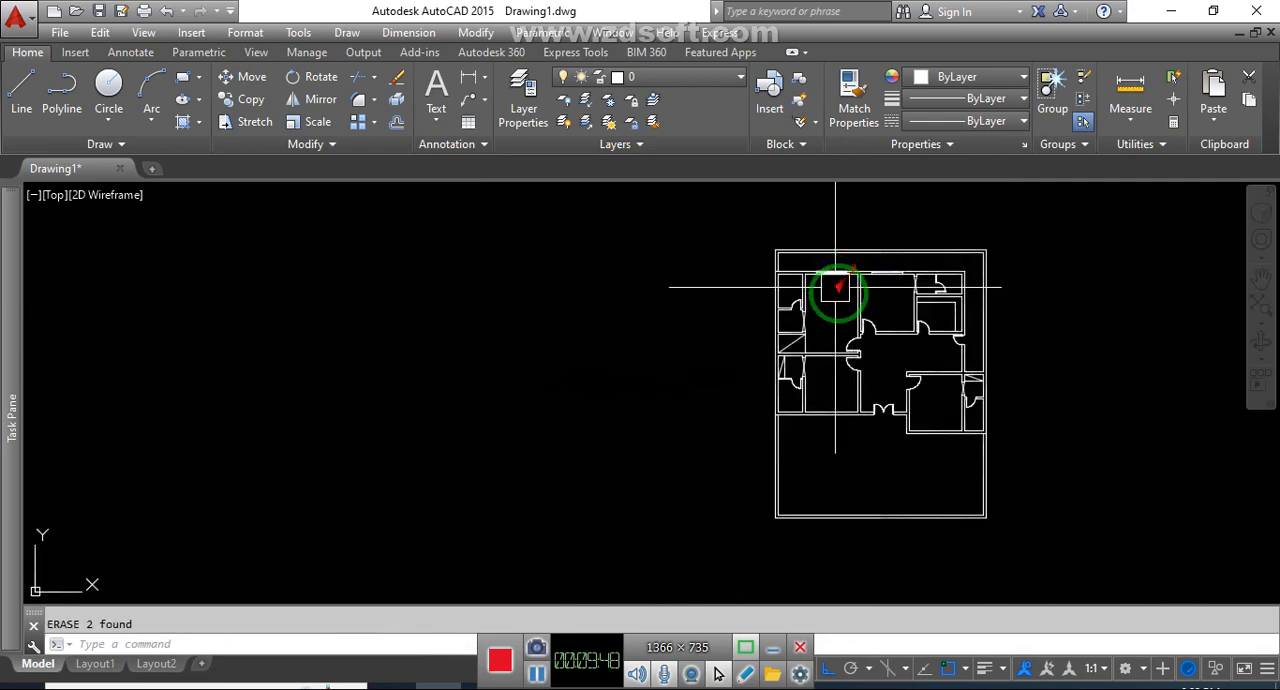
scroll(838, 270, up, 5)
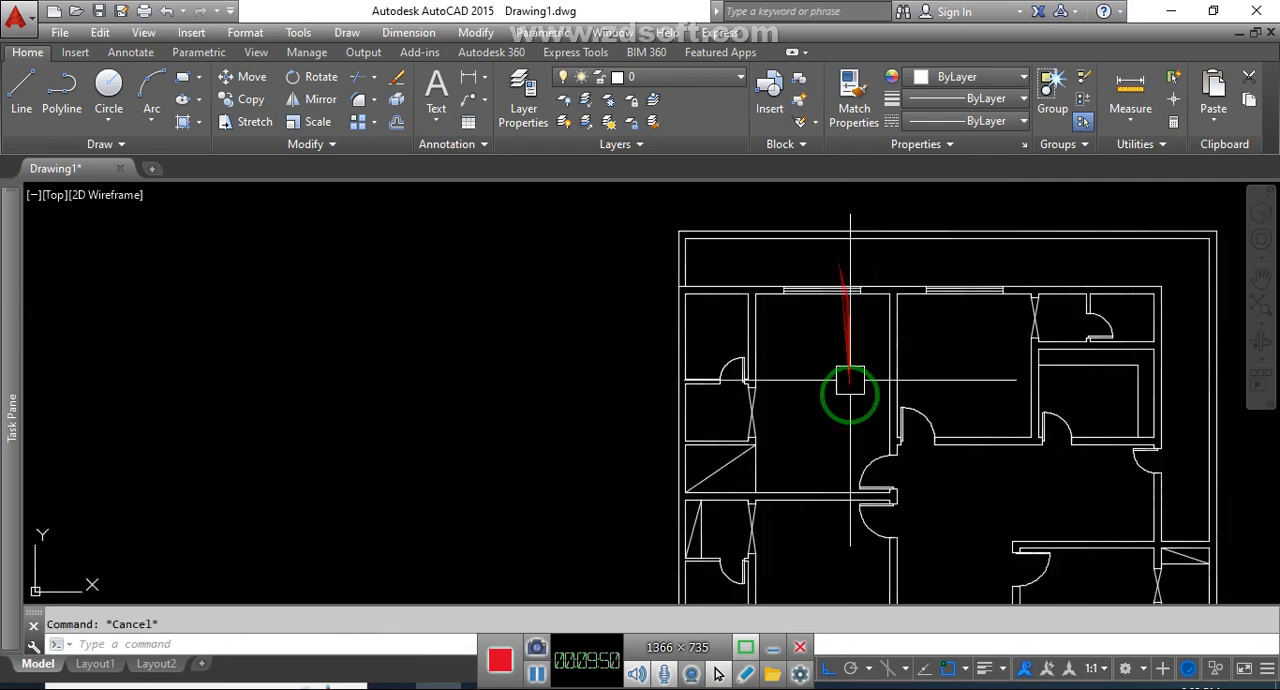
key(l)
key(Return)
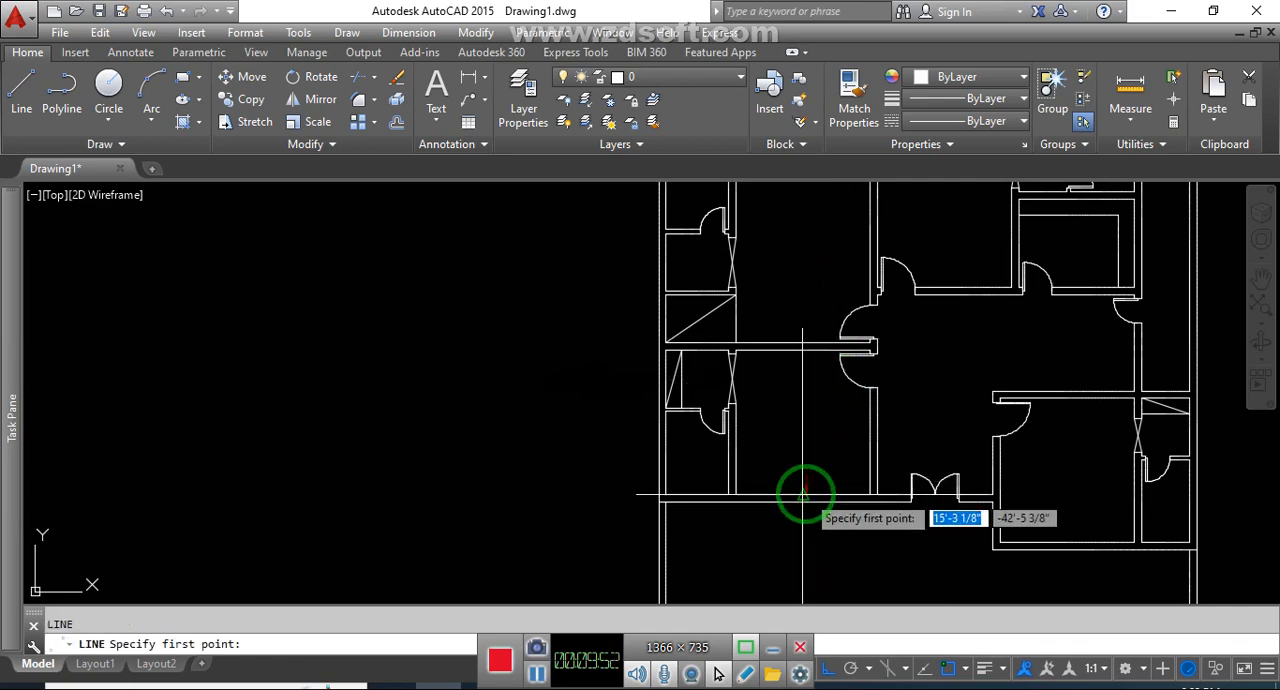
click(805, 494)
key(Return)
key(Return)
click(1071, 547)
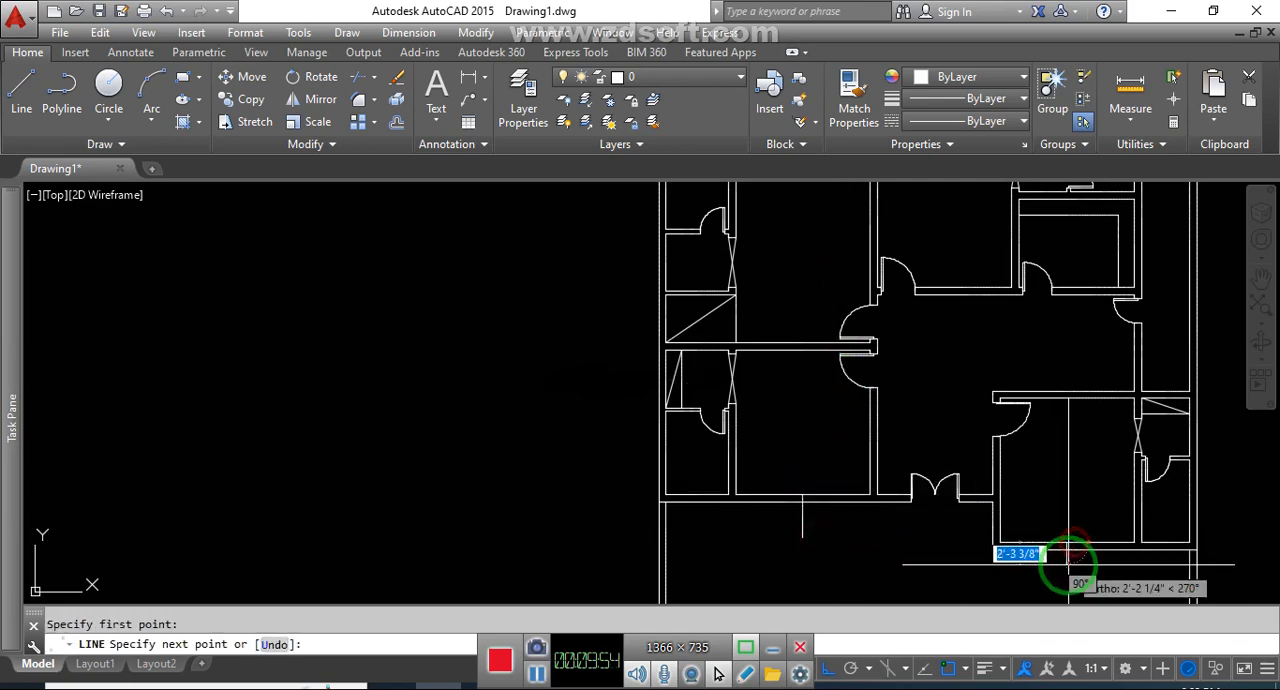
key(Escape)
Draw a short vertical guide line upward through the middle of the first top-wall window
scroll(1041, 566, down, 5)
scroll(946, 408, up, 5)
scroll(916, 401, up, 2)
click(900, 350)
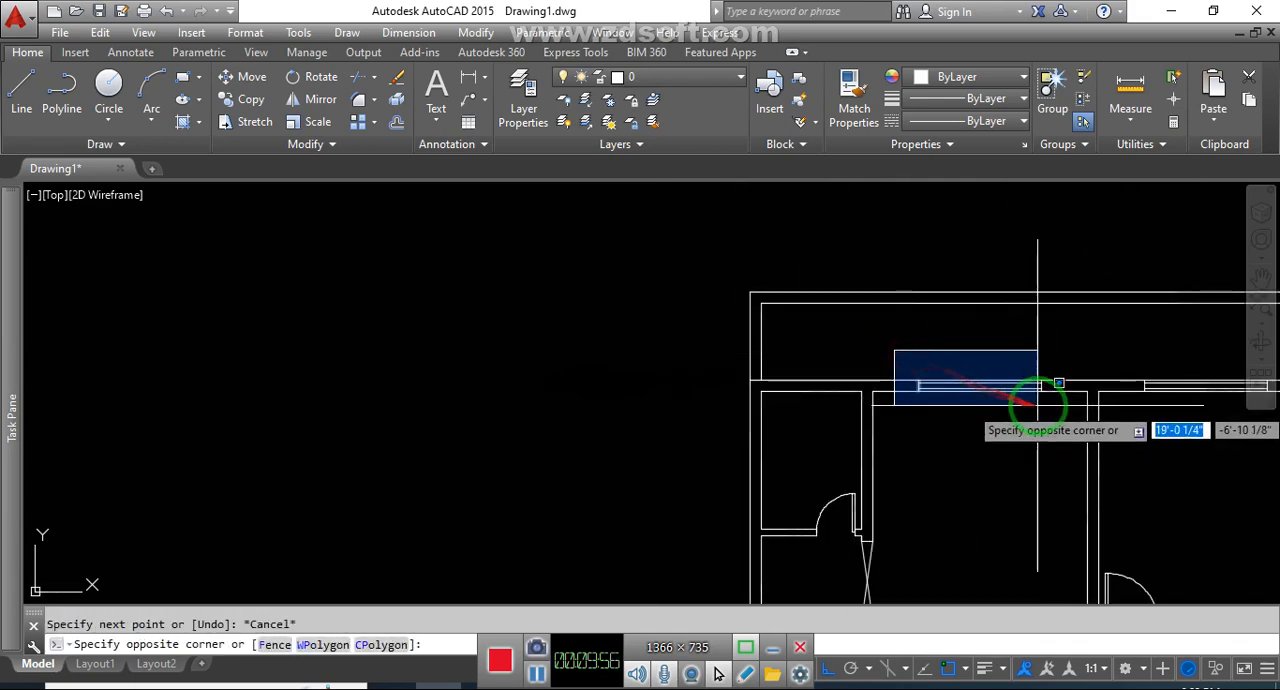
key(Escape)
key(Return)
click(978, 387)
key(Escape)
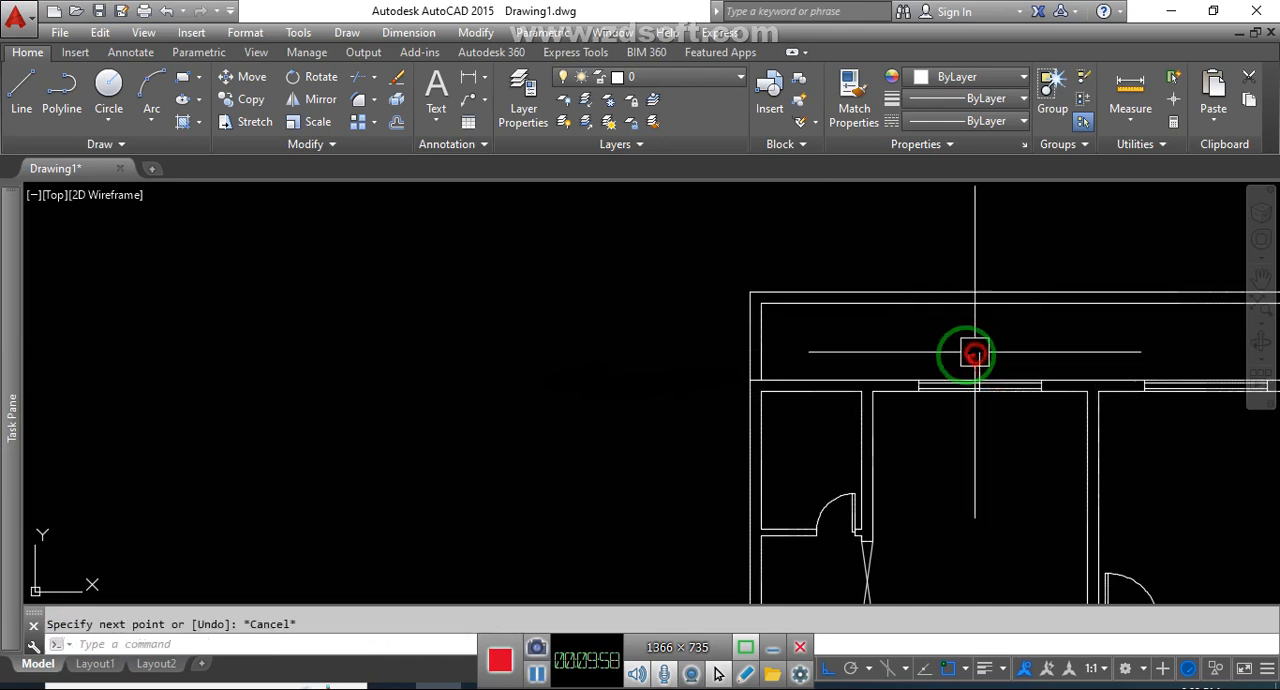
Copy the first top-wall window by its centre to the midpoints of the lower-left and lower-right rooms' bottom walls
click(901, 361)
click(1052, 400)
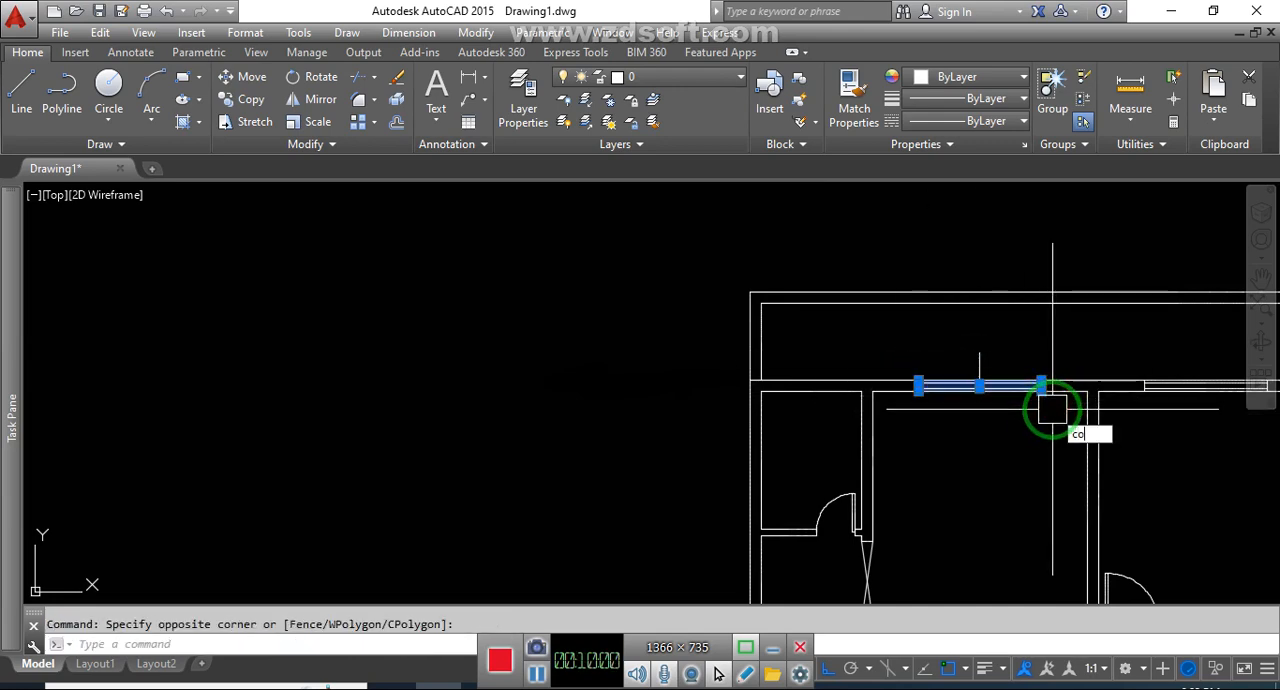
key(Return)
scroll(985, 392, up, 1)
click(973, 381)
scroll(973, 381, down, 4)
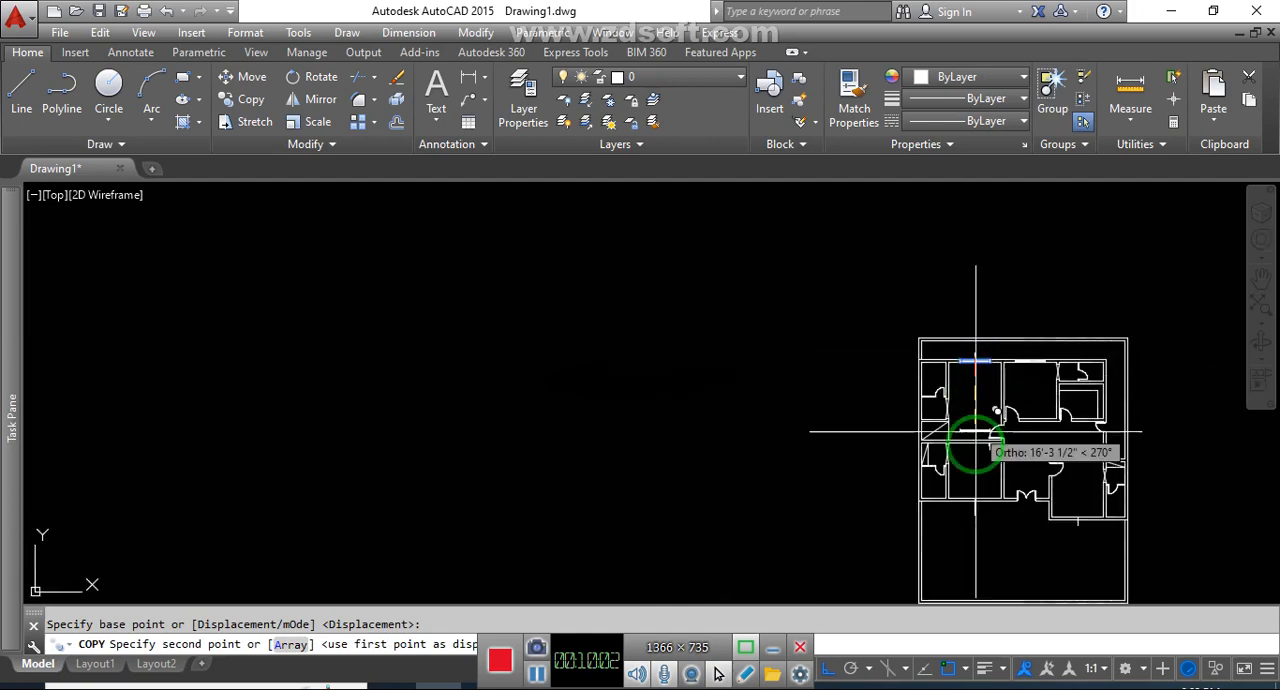
scroll(975, 432, up, 4)
click(968, 428)
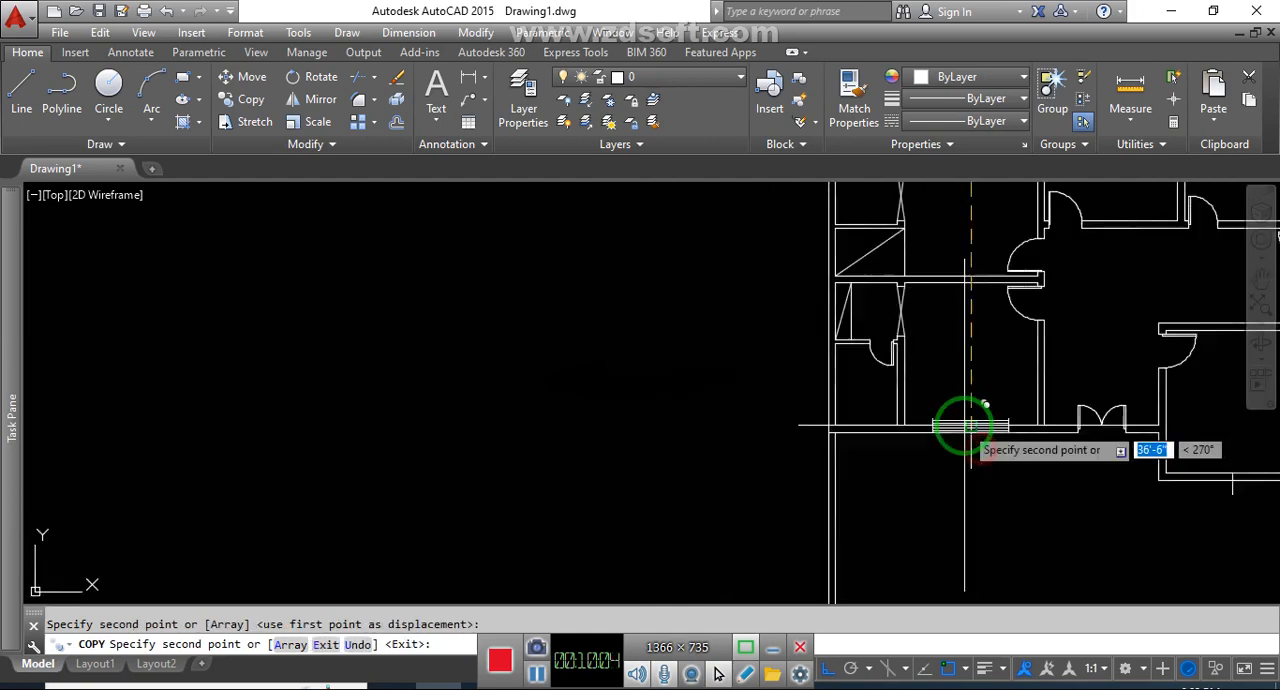
scroll(1043, 449, up, 4)
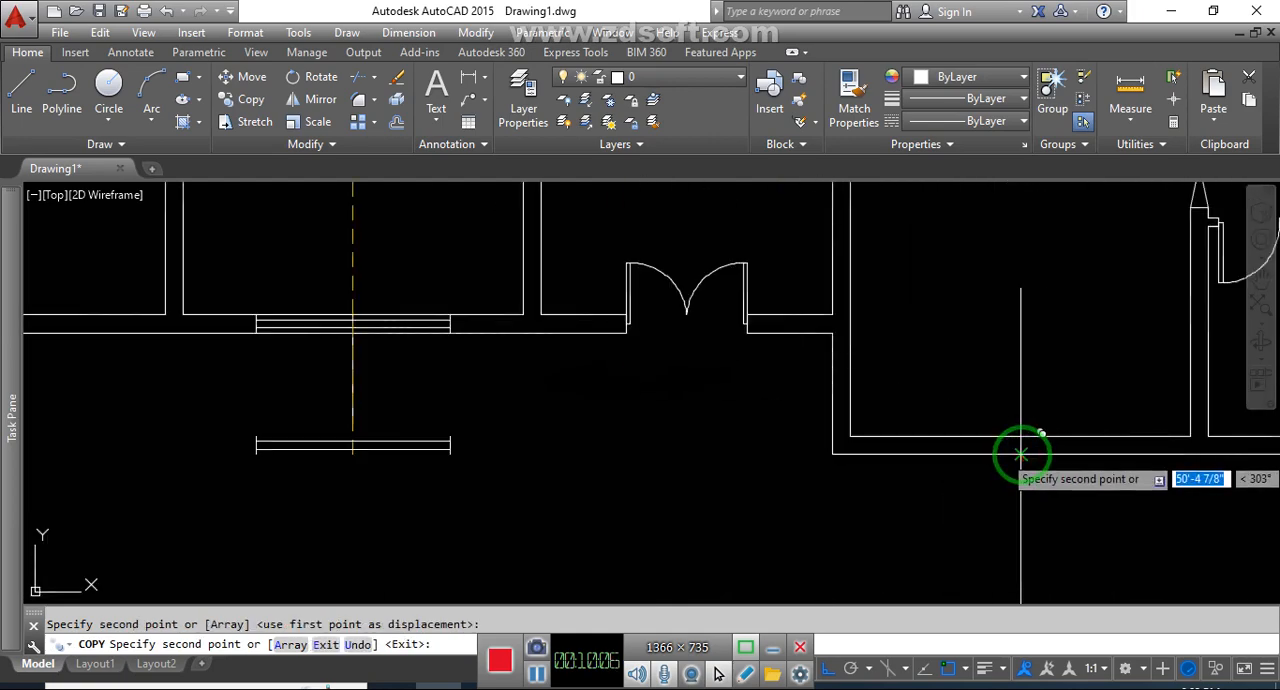
key(Escape)
Erase the two vertical guide lines at the bottom-wall windows
scroll(988, 474, down, 4)
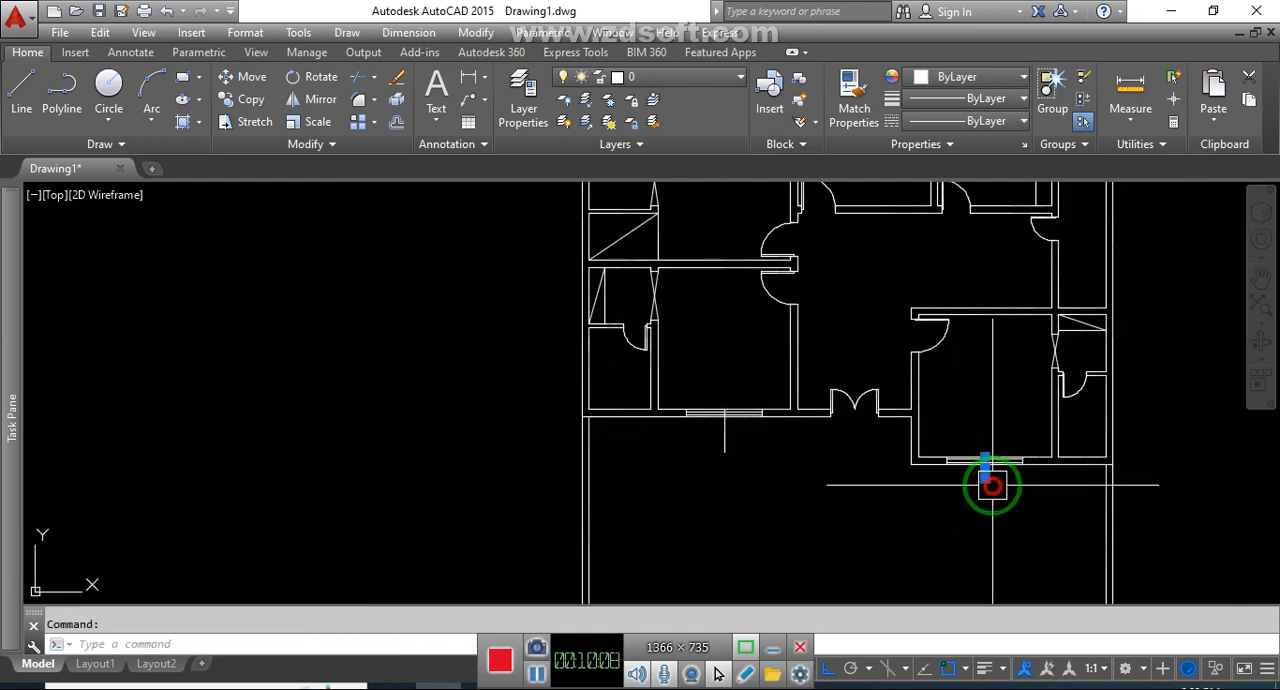
click(724, 440)
key(Delete)
Draw a short horizontal line outward across the right exterior wall from the midpoint of the upper-right counter room's inner wall line
middle_drag(915, 480, 898, 505)
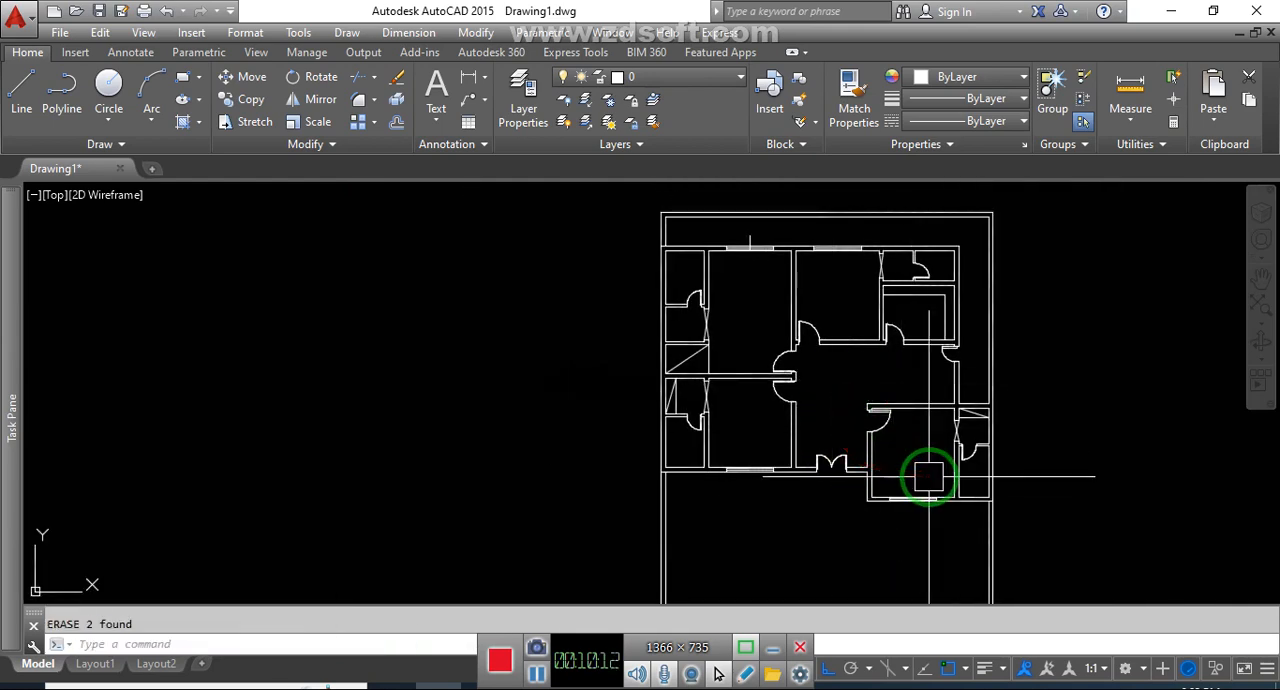
middle_drag(934, 477, 913, 482)
click(1035, 441)
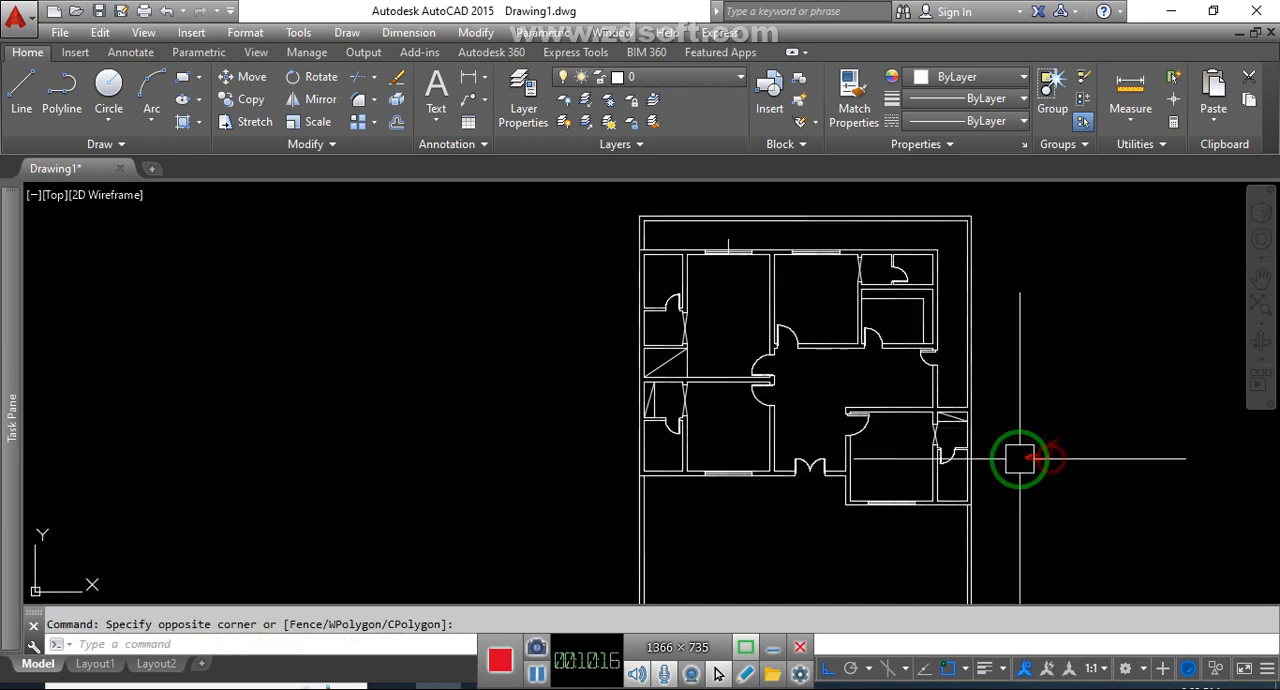
middle_drag(1020, 457, 977, 471)
scroll(888, 342, up, 5)
middle_drag(888, 342, 879, 383)
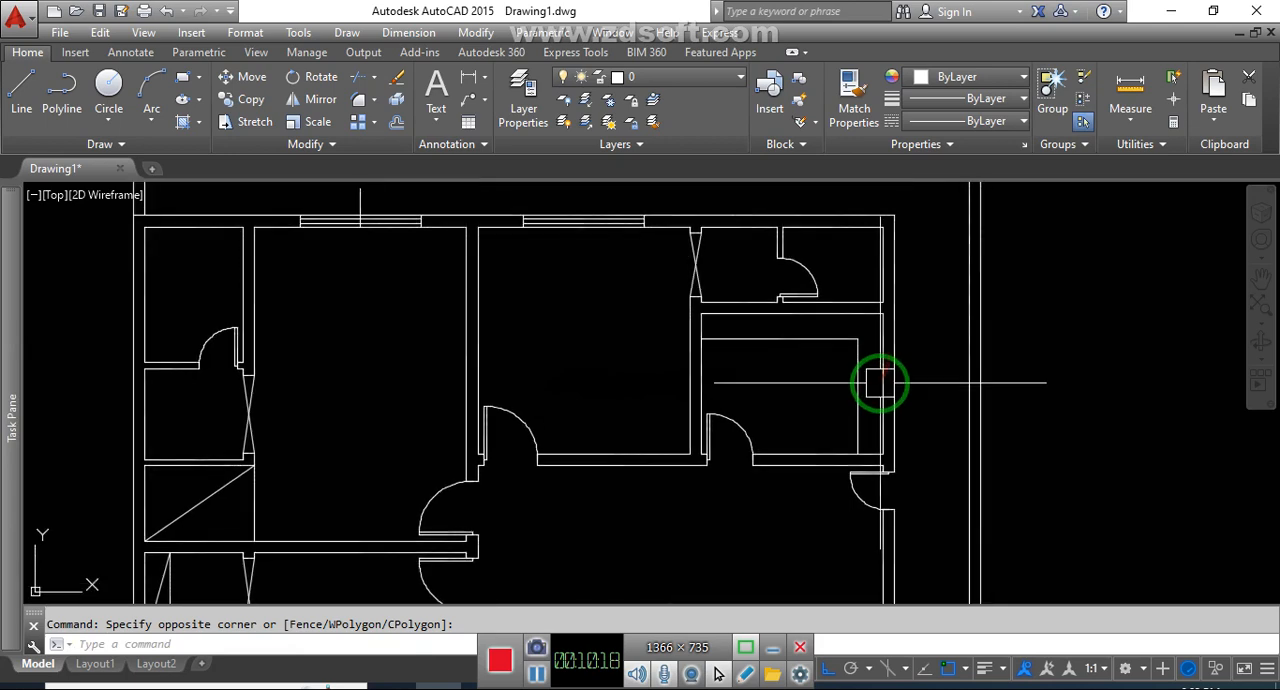
text(l)
key(Return)
scroll(885, 380, up, 2)
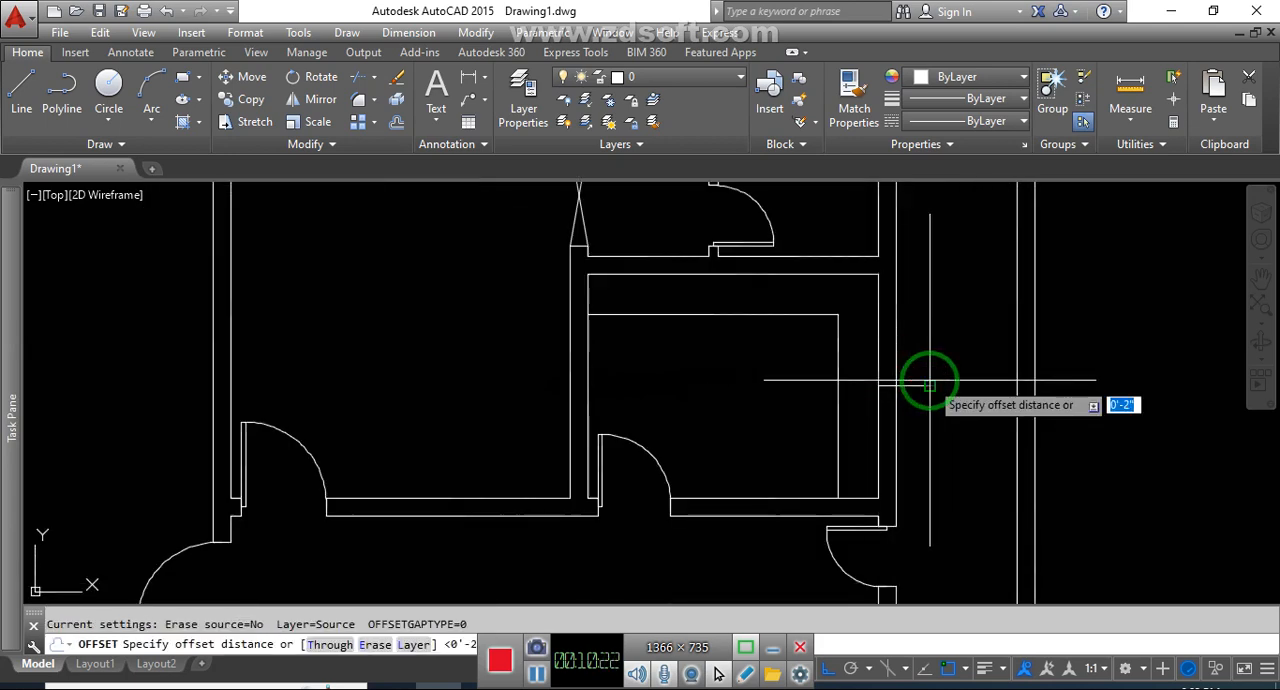
Offset the short horizontal line in the right exterior wall 3' up and down, and erase the original line
key(Return)
click(929, 384)
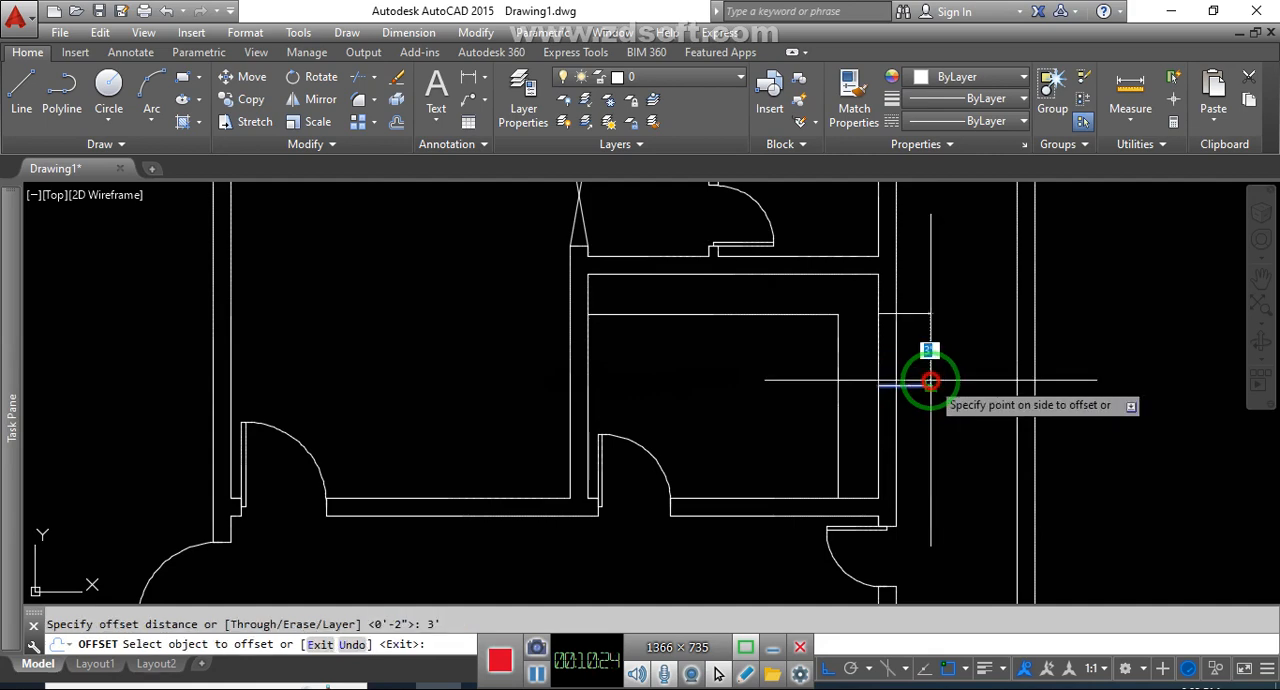
click(909, 346)
click(926, 388)
click(939, 434)
key(Escape)
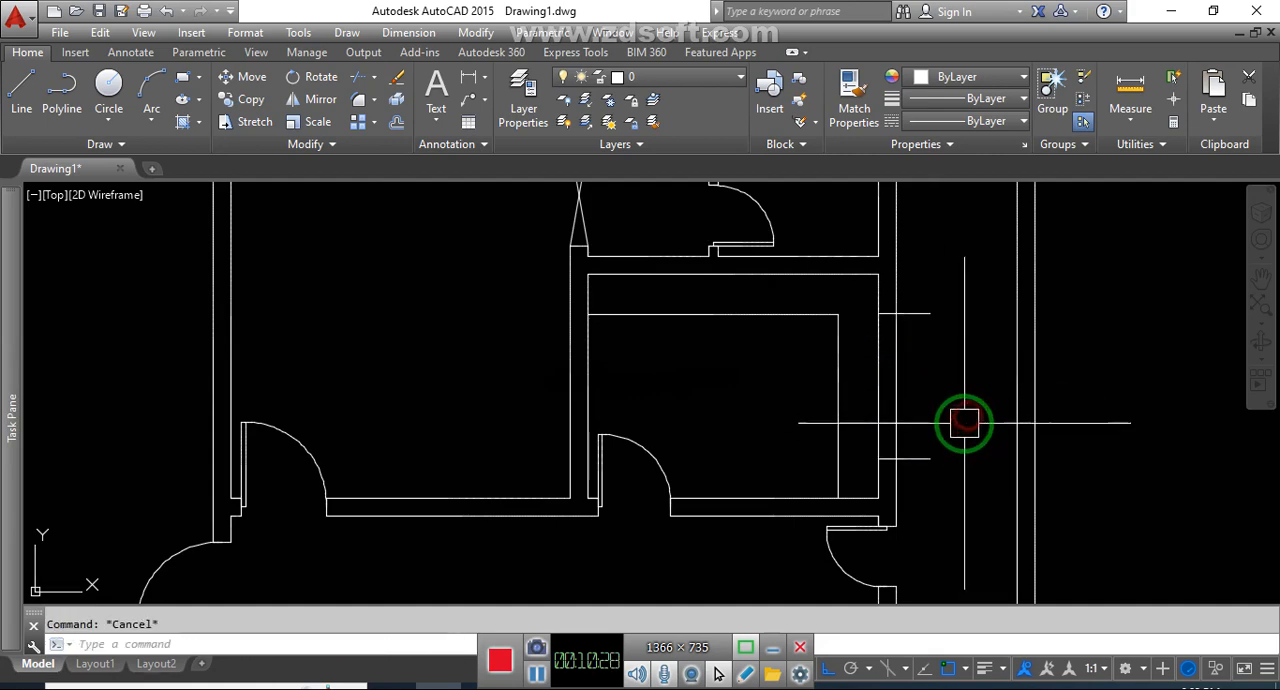
Trim the two short horizontal lines flush with the outer face of the right exterior wall at the counter room
text(tr)
key(Return)
click(928, 316)
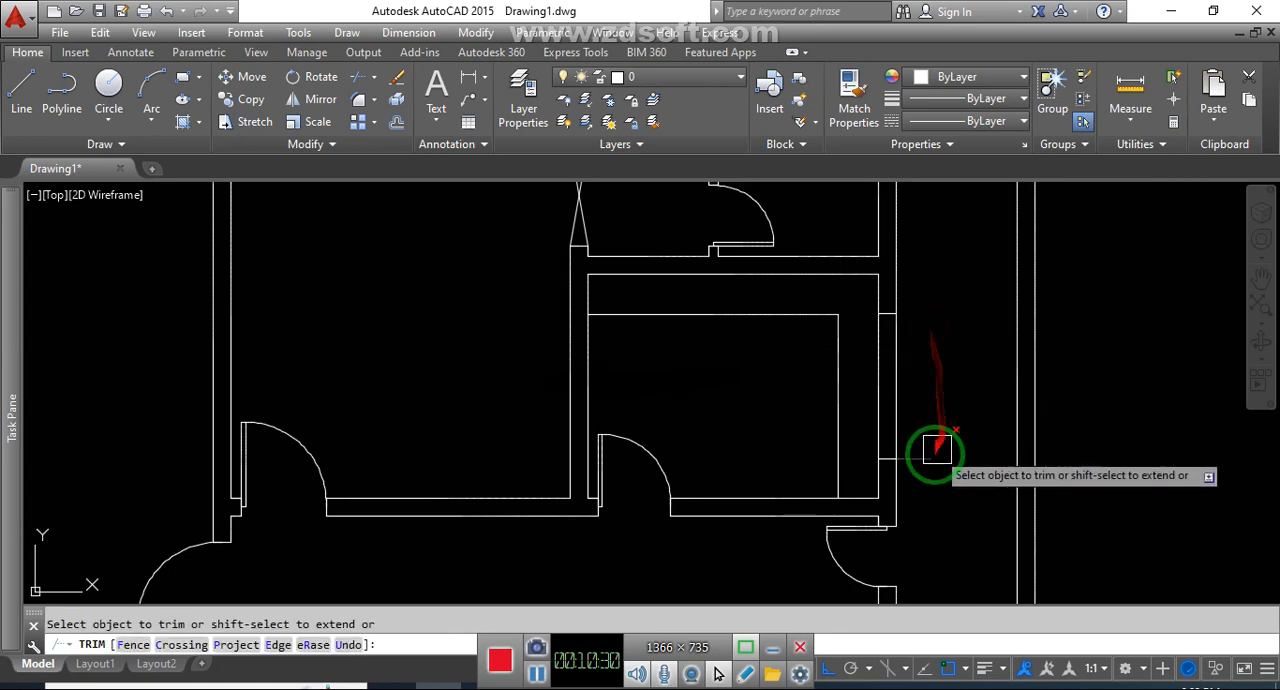
click(933, 457)
key(Escape)
Draw a vertical line joining the midpoints of the counter room window's two edge lines
text(l)
key(Return)
click(886, 316)
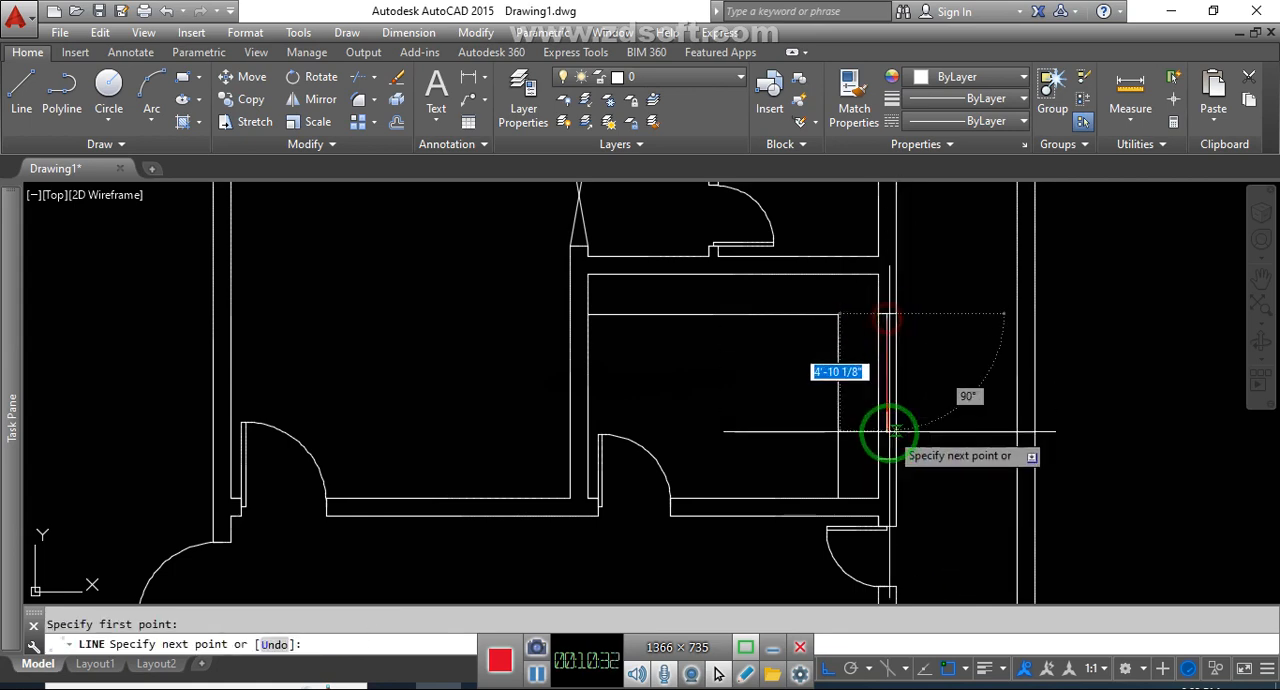
key(Escape)
Offset the counter room window's centre line 2" to both sides and erase the original line
text(o)
key(Return)
text(2)
key(Return)
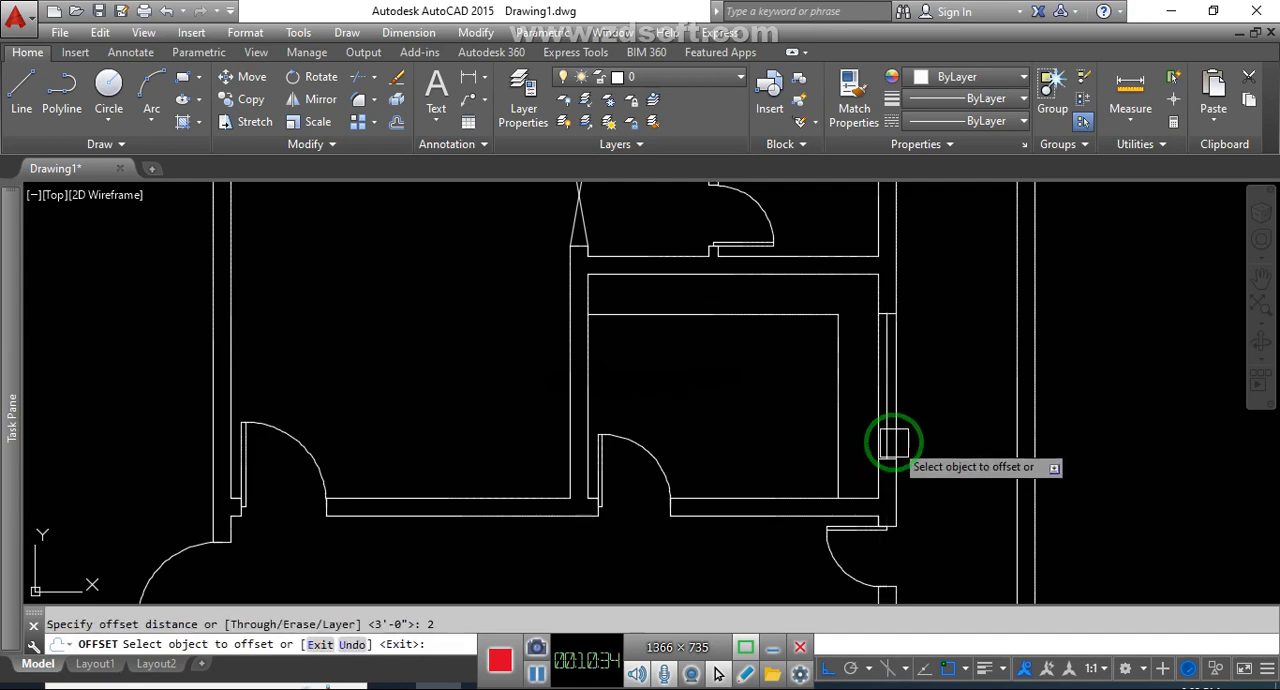
scroll(895, 441, up, 4)
click(876, 438)
click(954, 438)
scroll(885, 436, up, 4)
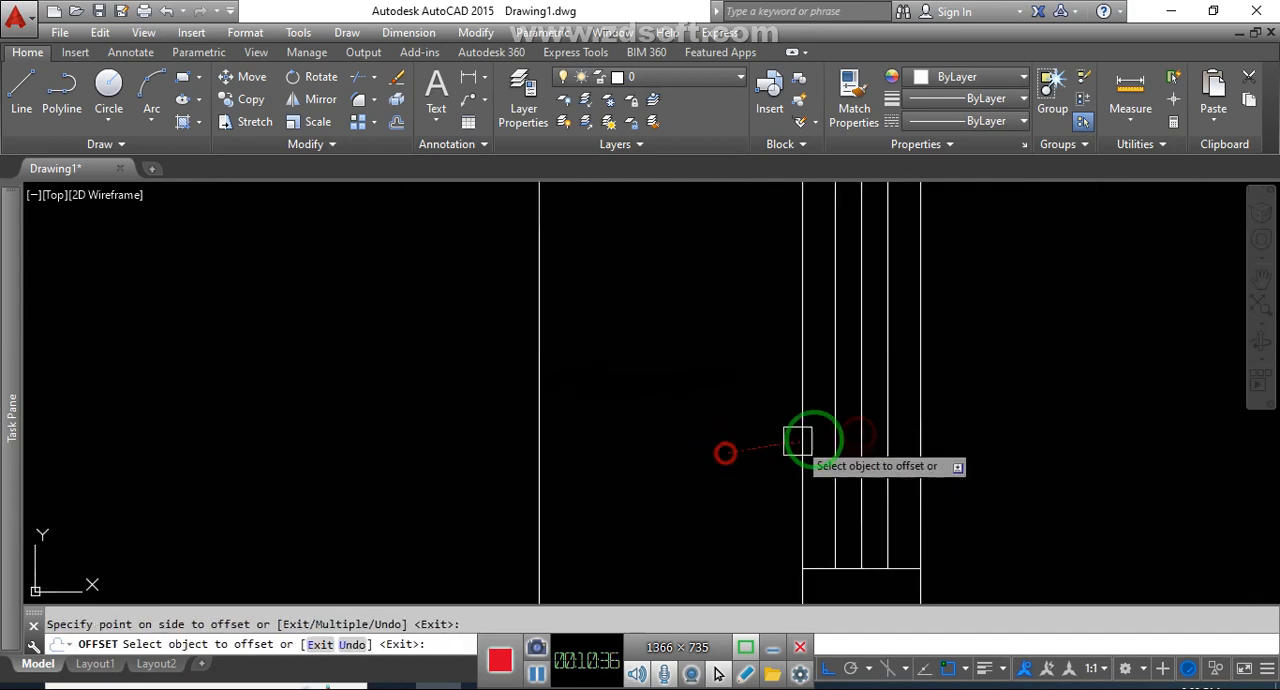
key(Escape)
scroll(863, 431, down, 3)
click(905, 474)
text(e)
key(Return)
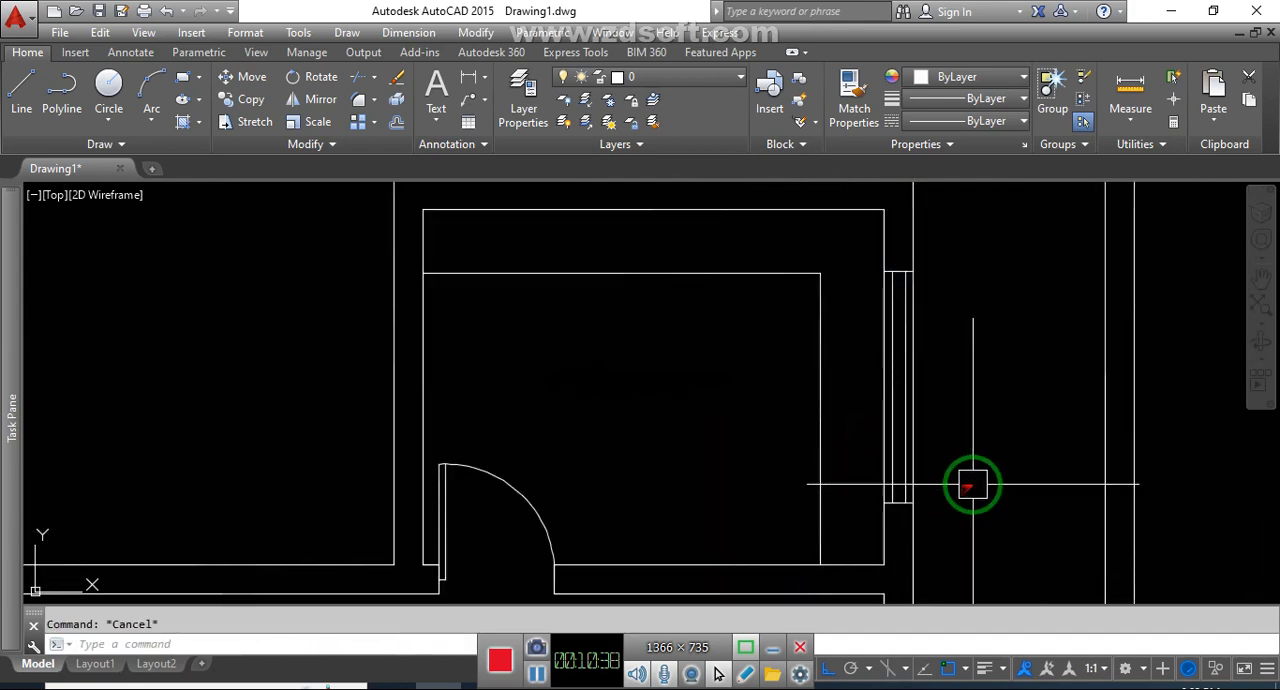
Draw a short vertical line downward across the bottom wall from the midpoint of the narrow lower-right room's inner wall line
scroll(1008, 449, down, 7)
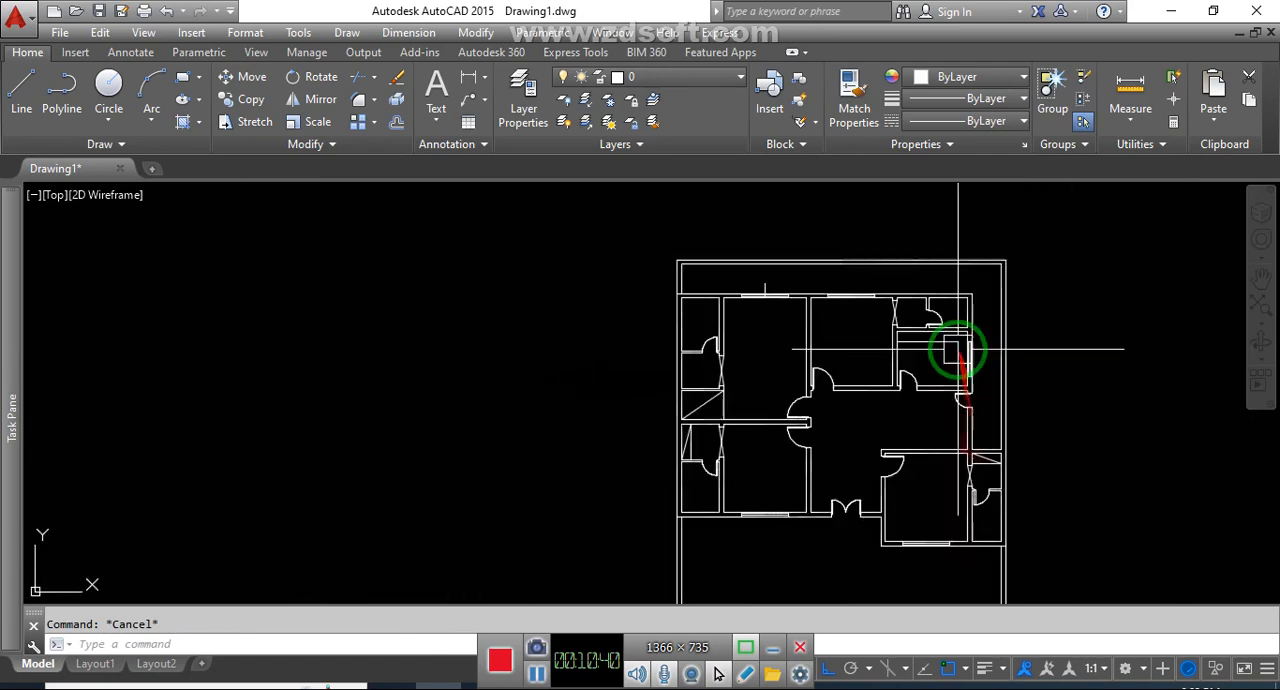
scroll(943, 480, up, 4)
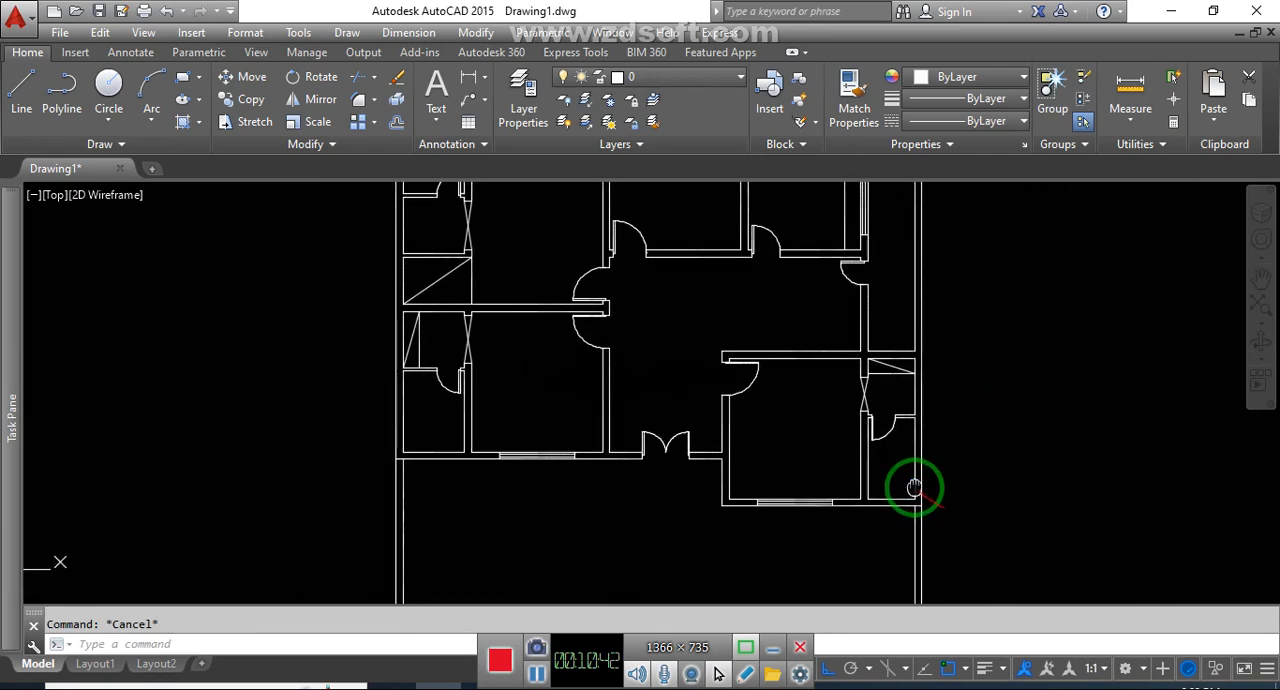
click(1011, 475)
key(Escape)
scroll(910, 512, up, 6)
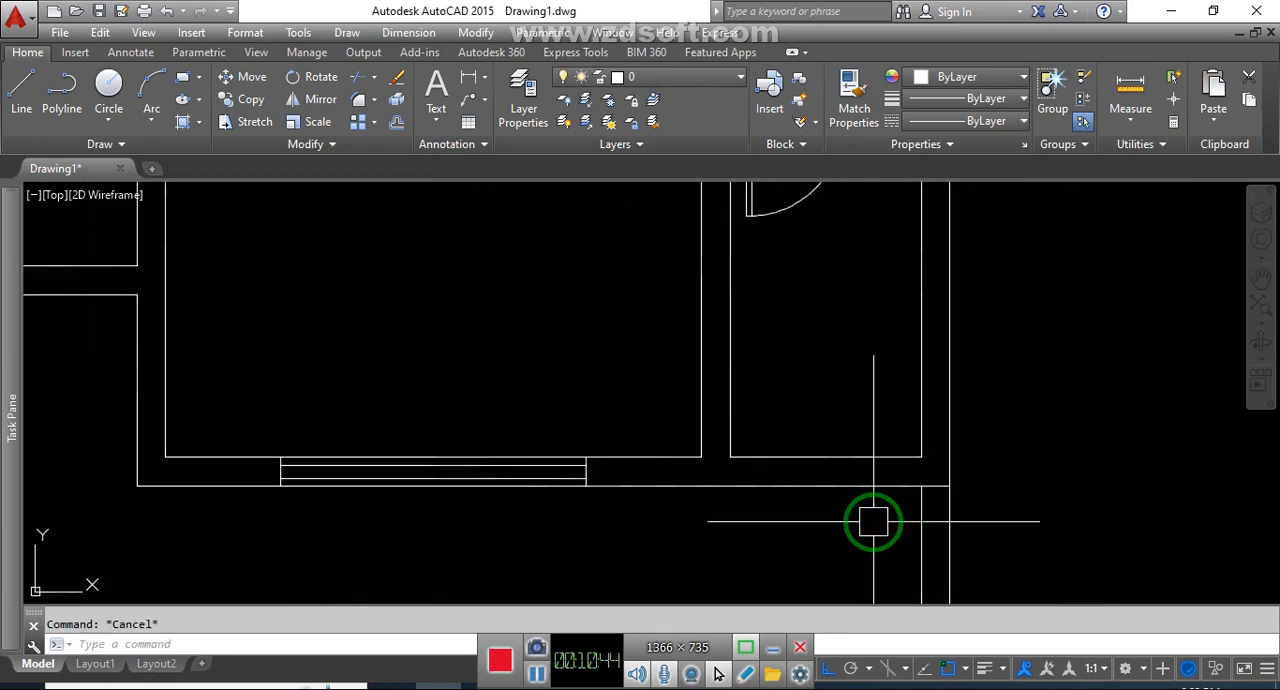
text(l)
key(Return)
click(826, 457)
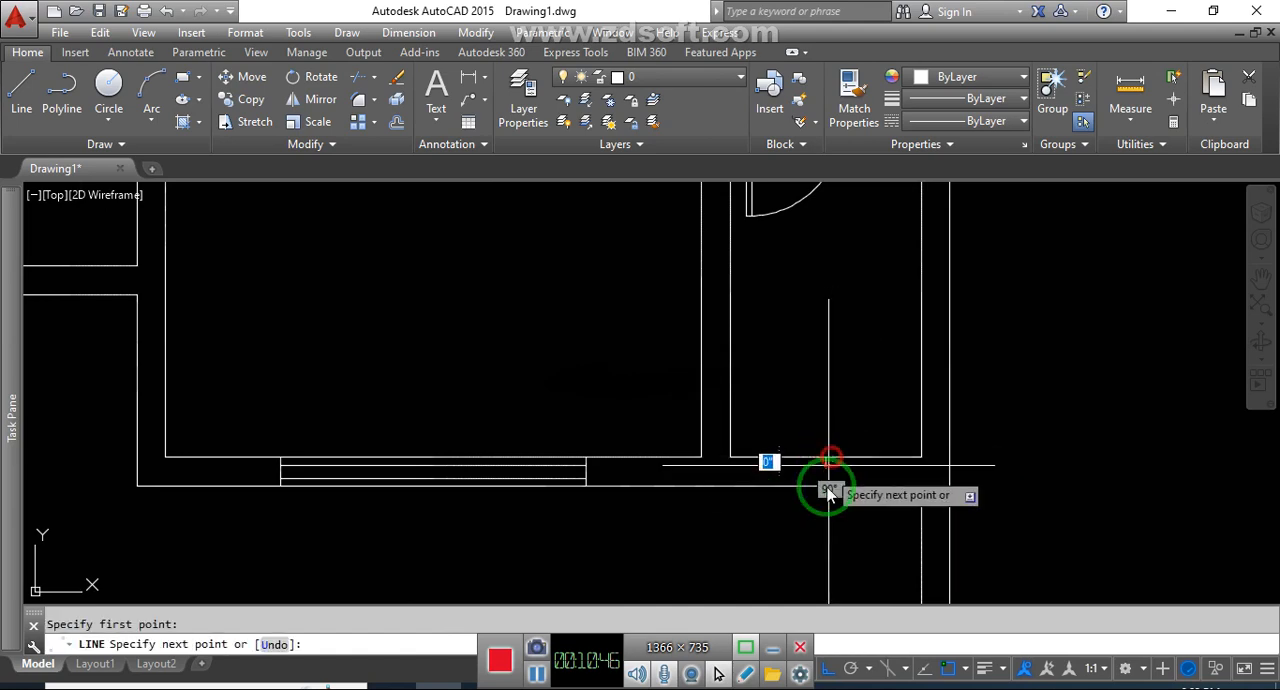
click(826, 485)
key(Escape)
Offset the short vertical line in the narrow lower-right room's bottom wall 12" left and right, and erase the original line
text(o)
key(Return)
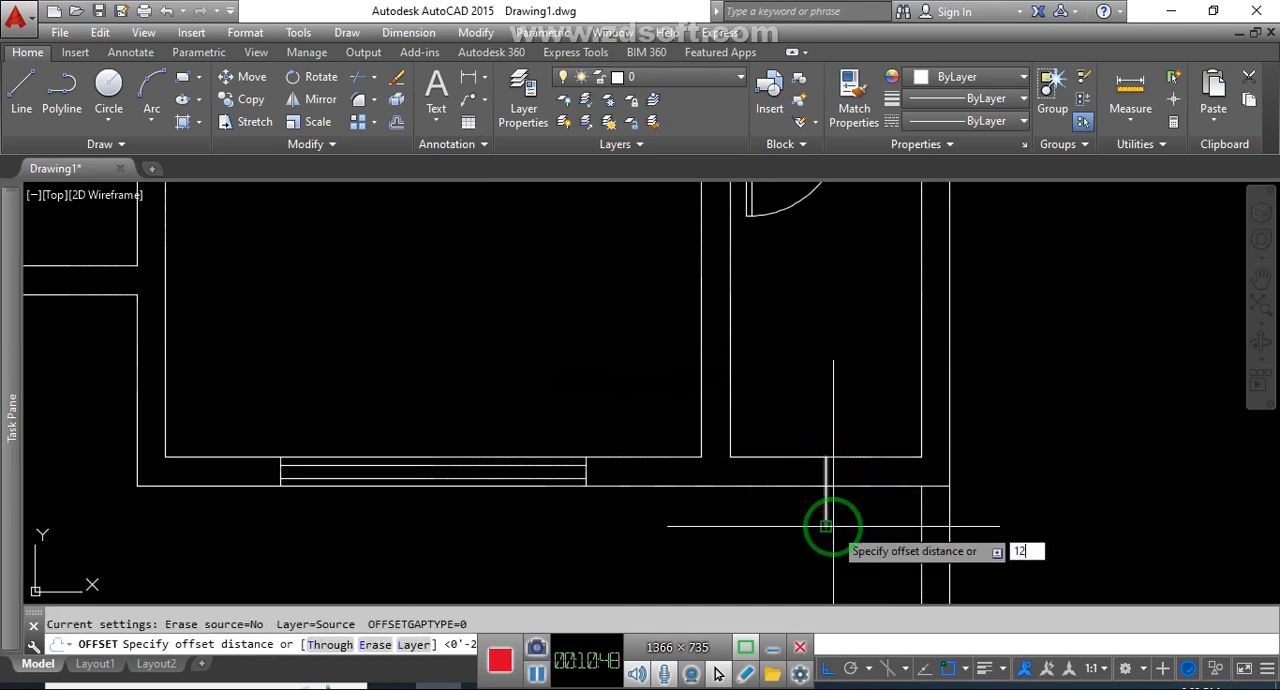
text(12)
key(Return)
click(829, 518)
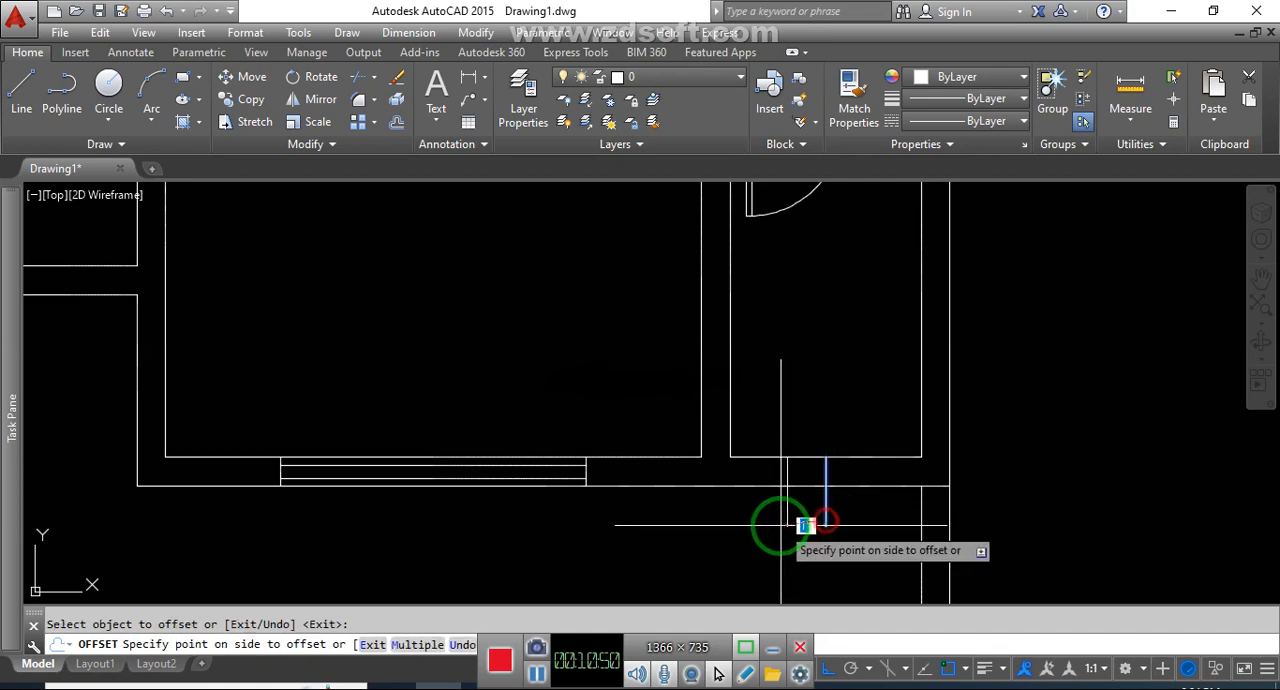
click(780, 524)
click(821, 512)
click(882, 511)
key(Escape)
click(836, 510)
text(e)
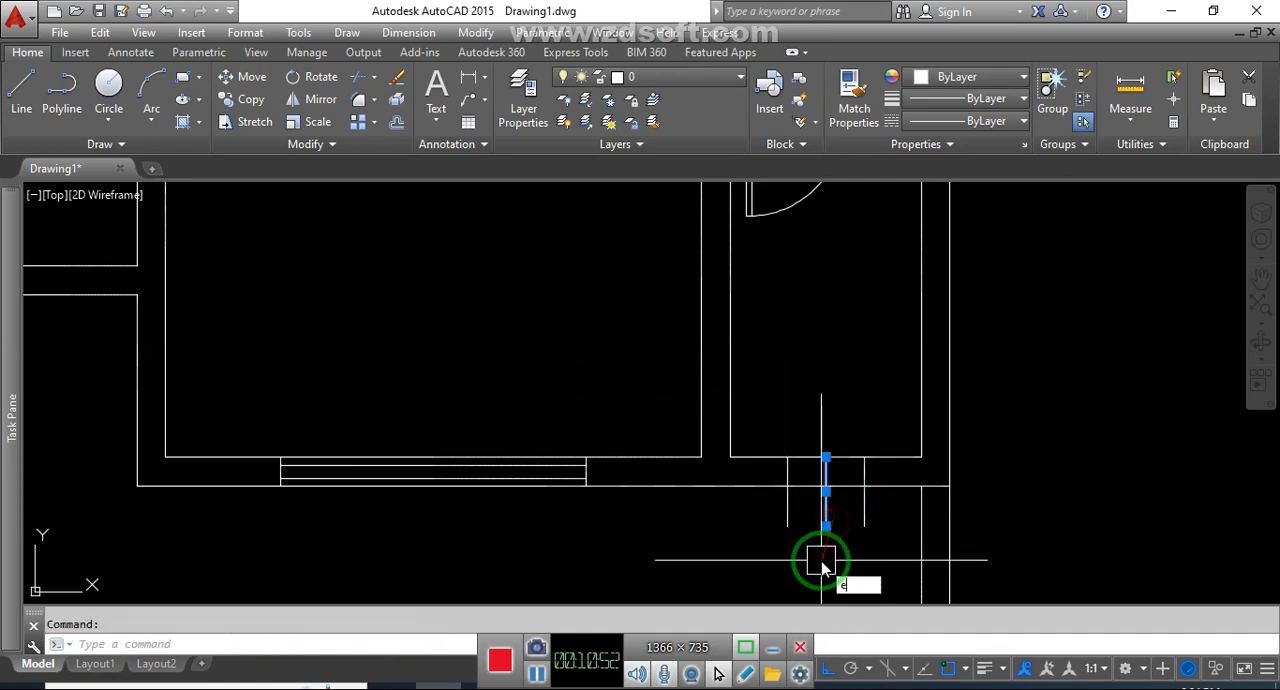
text(tr)
Trim the two window edge lines flush with the outer face of the narrow lower-right room's bottom wall
key(Return)
key(Return)
click(874, 522)
click(788, 525)
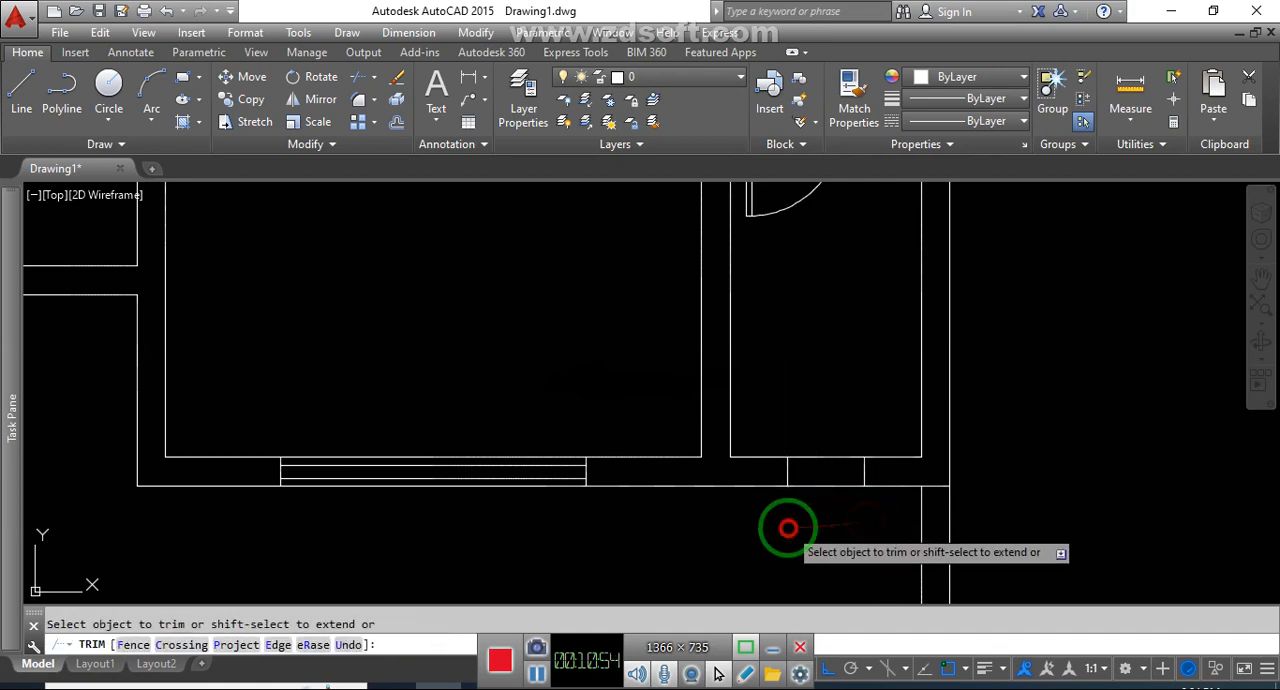
key(Escape)
Draw a horizontal line joining the midpoints of the narrow lower-right room window's edge lines
text(l)
key(Return)
click(806, 466)
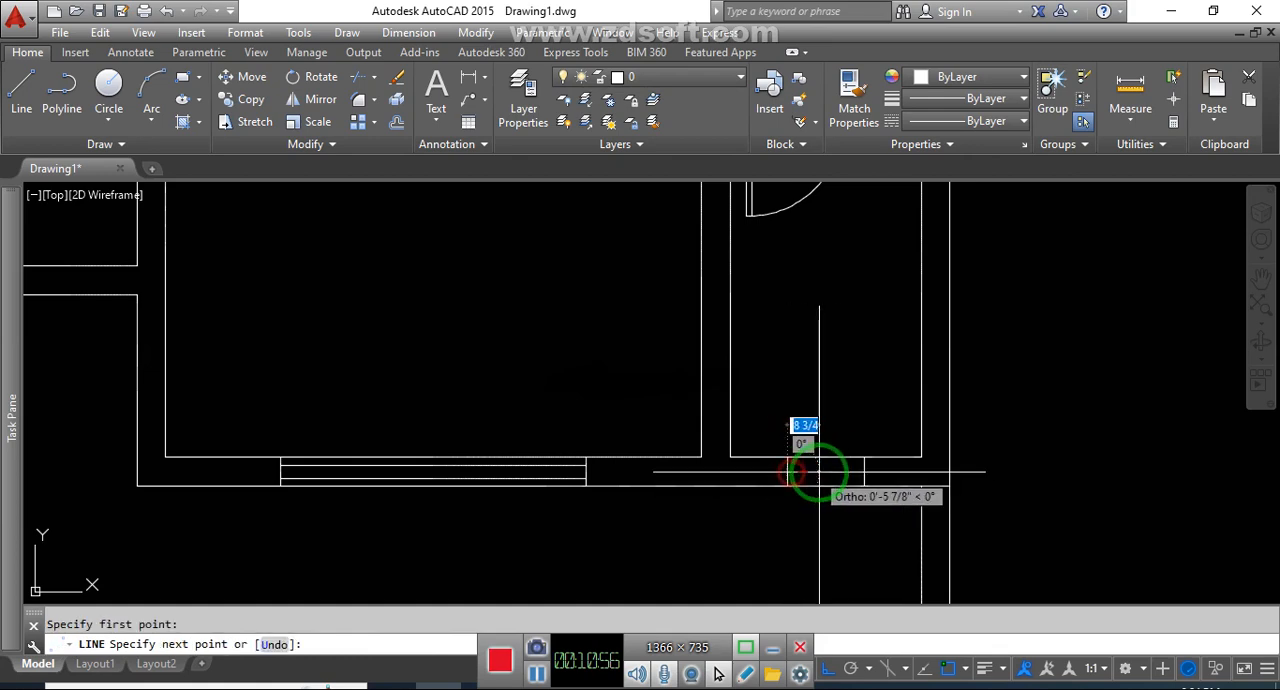
key(Escape)
Draw a short vertical line downward across the bottom wall from the midpoint of the narrow lower-left room's inner wall line
scroll(890, 548, down, 3)
middle_drag(884, 383, 1003, 405)
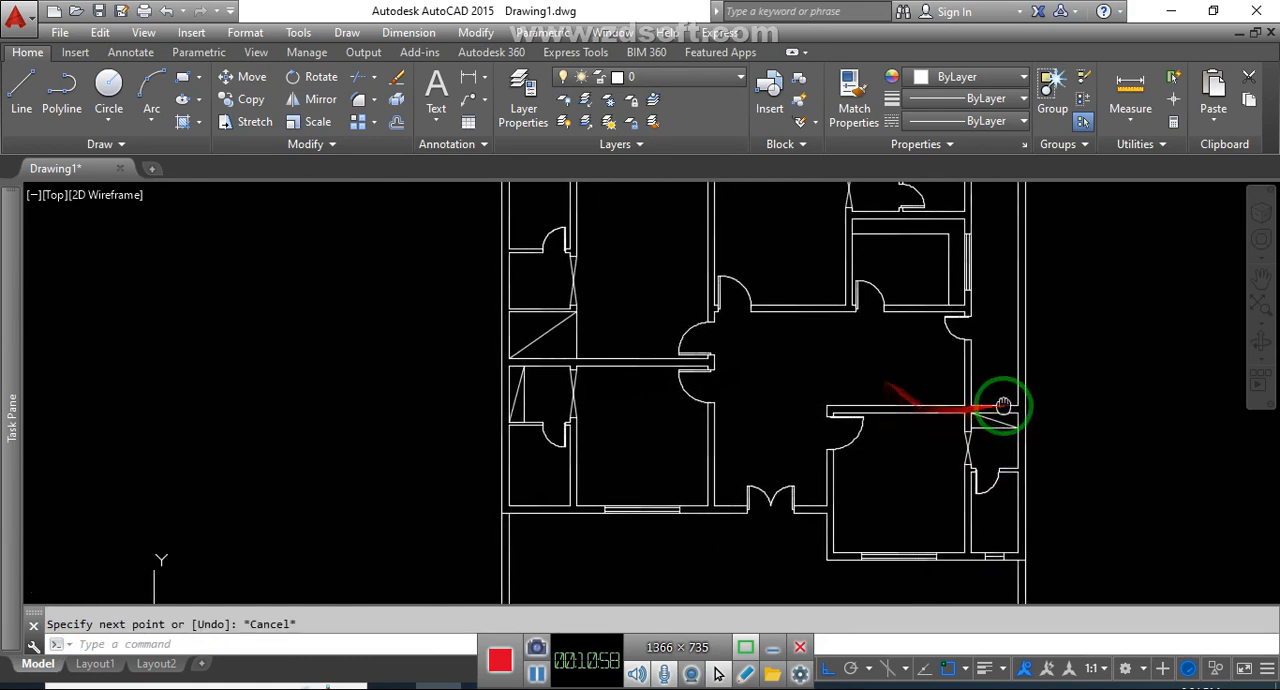
scroll(549, 521, up, 4)
key(Escape)
text(l)
key(Return)
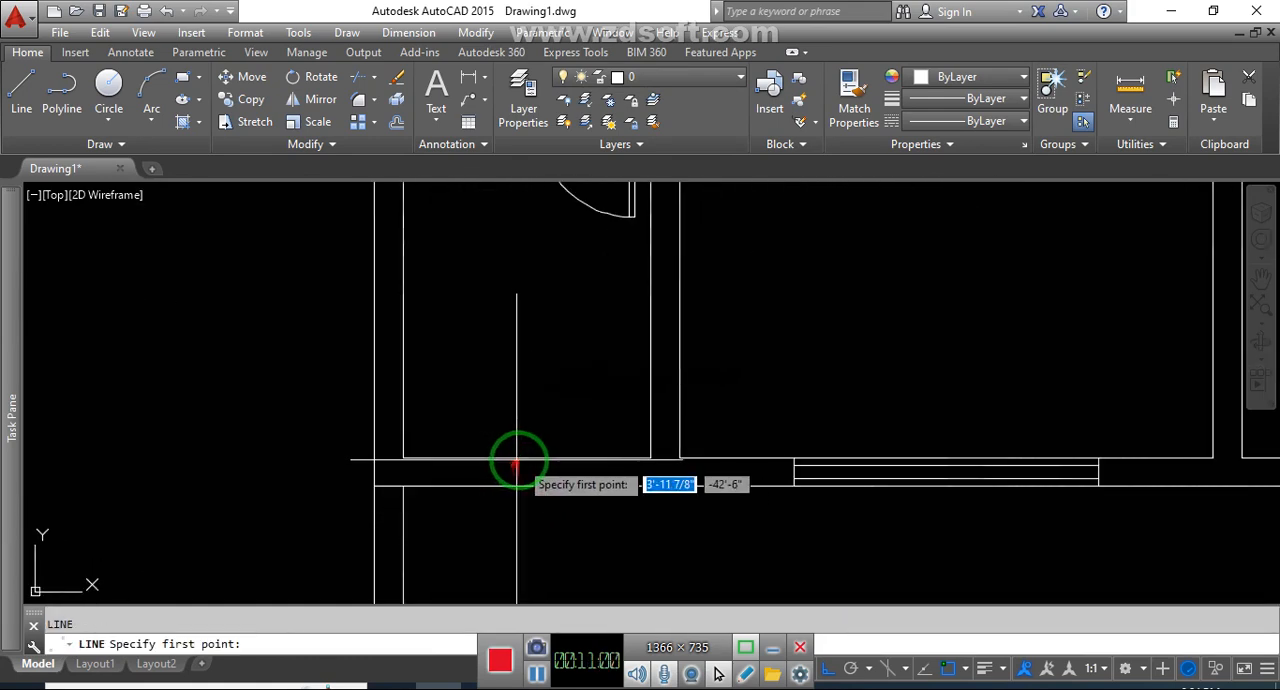
click(524, 467)
key(Escape)
Offset the short vertical line in the narrow lower-left room's bottom wall 12" left and right, and erase the original line
text(o)
key(Return)
text(12)
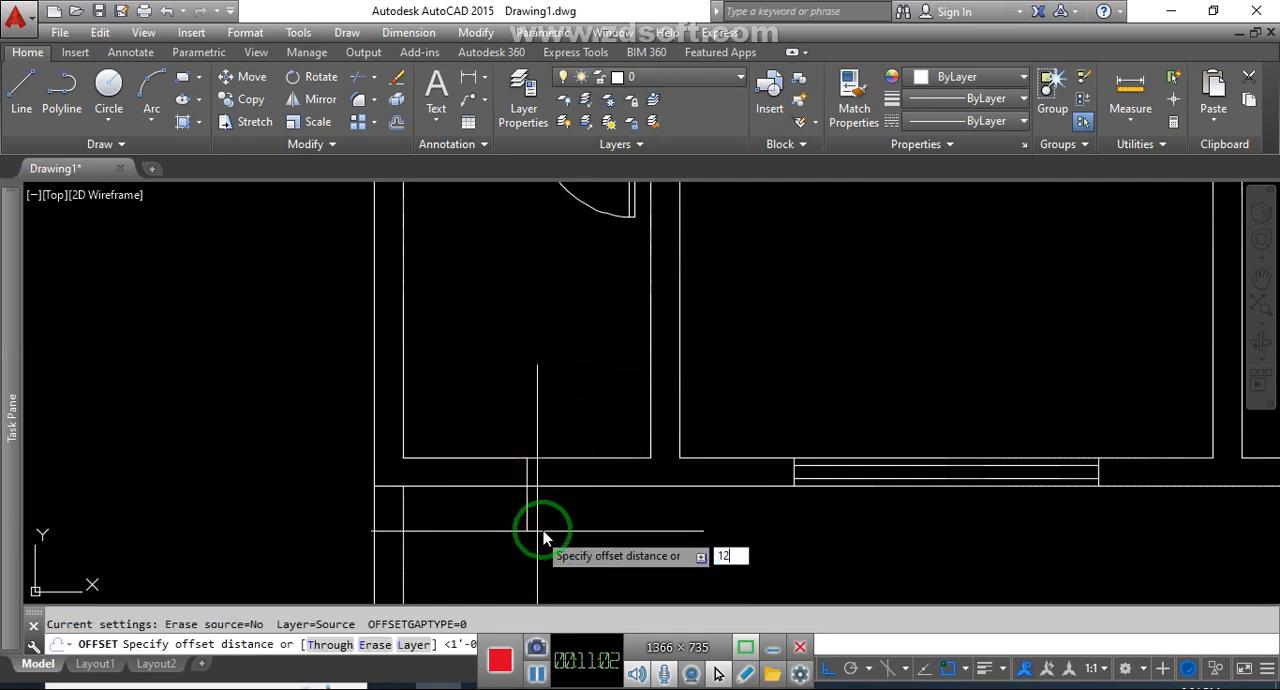
key(Return)
click(528, 530)
click(588, 514)
click(522, 515)
click(505, 515)
key(Escape)
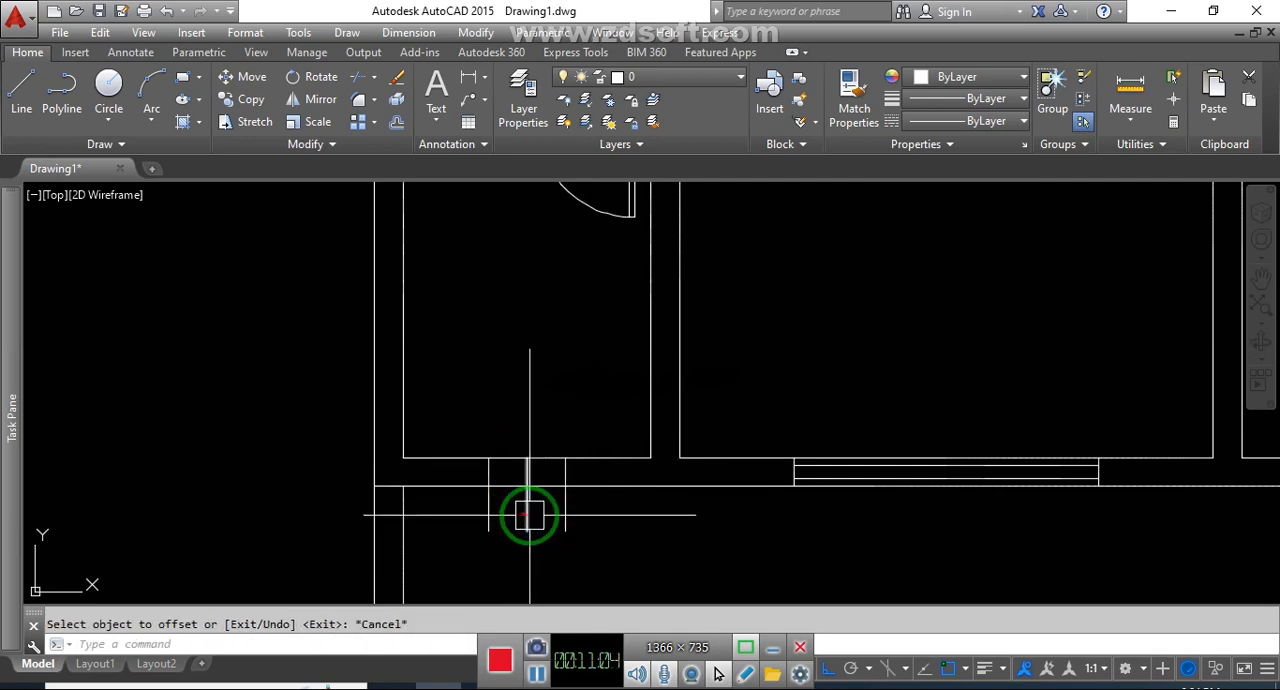
click(529, 515)
Trim the two window edge lines flush with the outer face of the narrow lower-left room's bottom wall
text(tr)
key(Return)
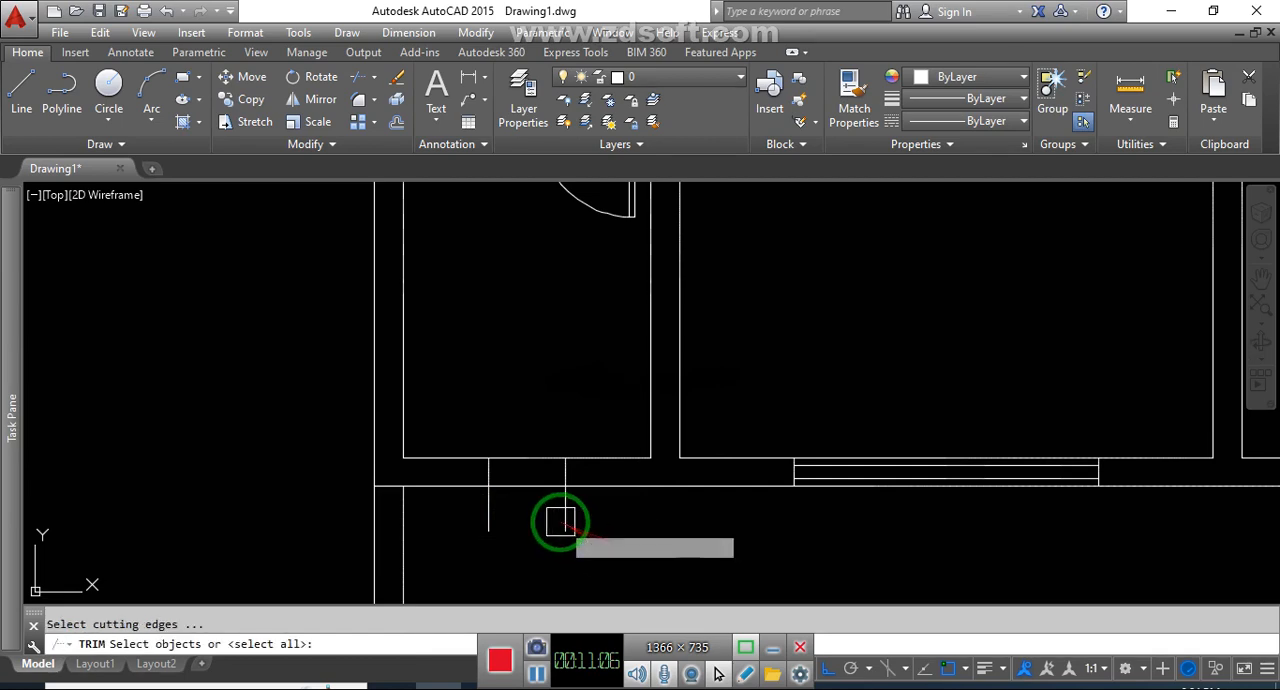
key(Return)
click(564, 519)
click(496, 517)
key(Escape)
Draw a horizontal line joining the midpoints of the narrow lower-left room window's edge lines
text(l)
key(Return)
click(490, 482)
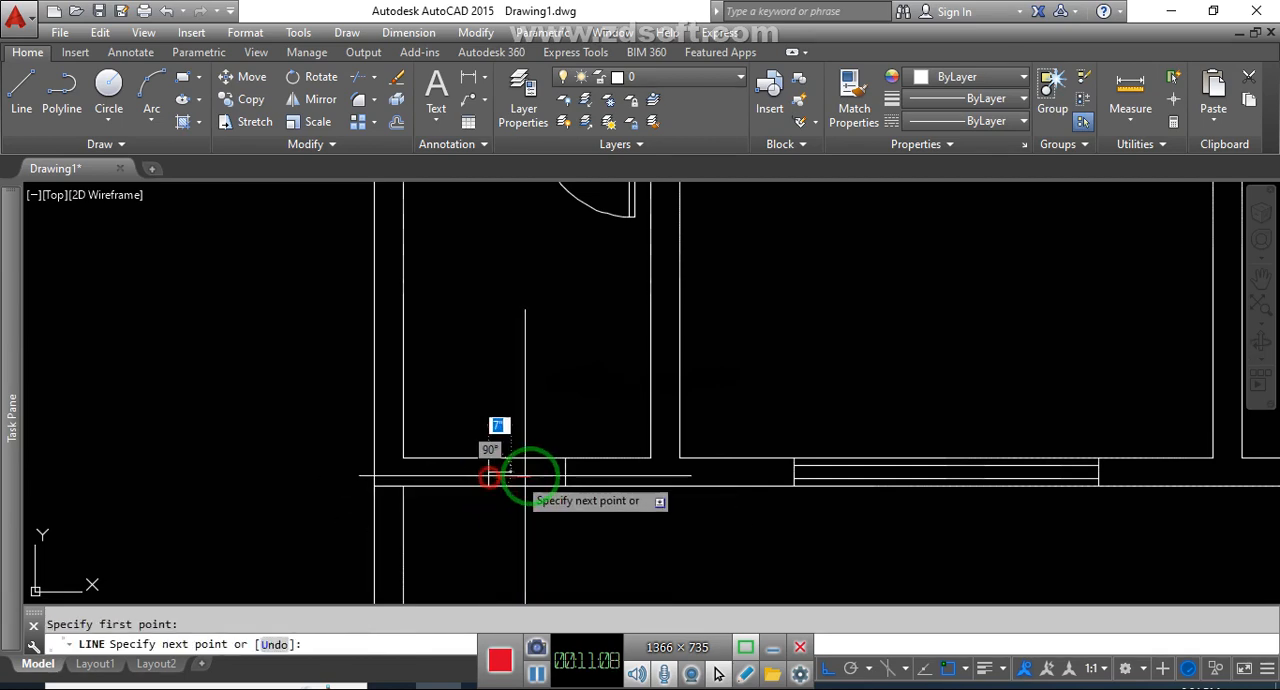
key(Escape)
Draw a short vertical line upward across the top wall from the midpoint of the small upper-left room's inner wall line
scroll(623, 571, down, 5)
scroll(645, 400, up, 4)
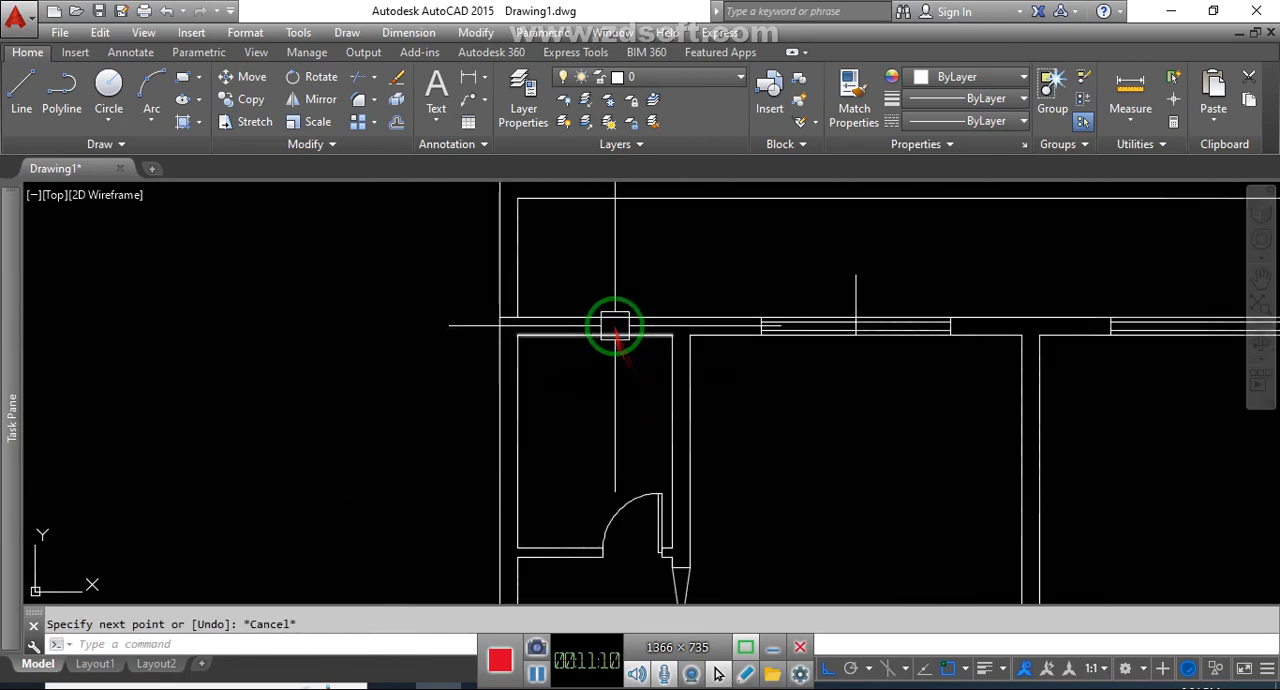
key(Escape)
text(l)
key(Return)
click(607, 391)
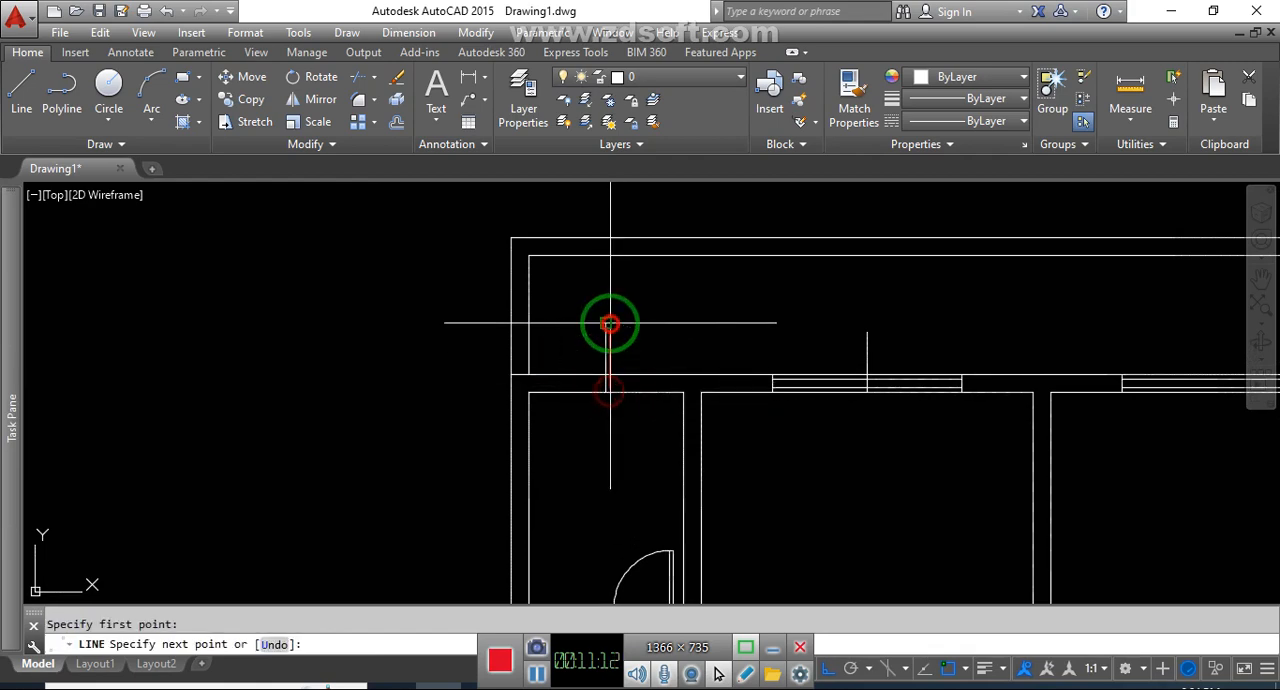
Offset the short vertical line in the small upper-left room's top wall 12" left and right, and erase the original line
text(o)
key(Return)
text(10)
key(Return)
click(606, 330)
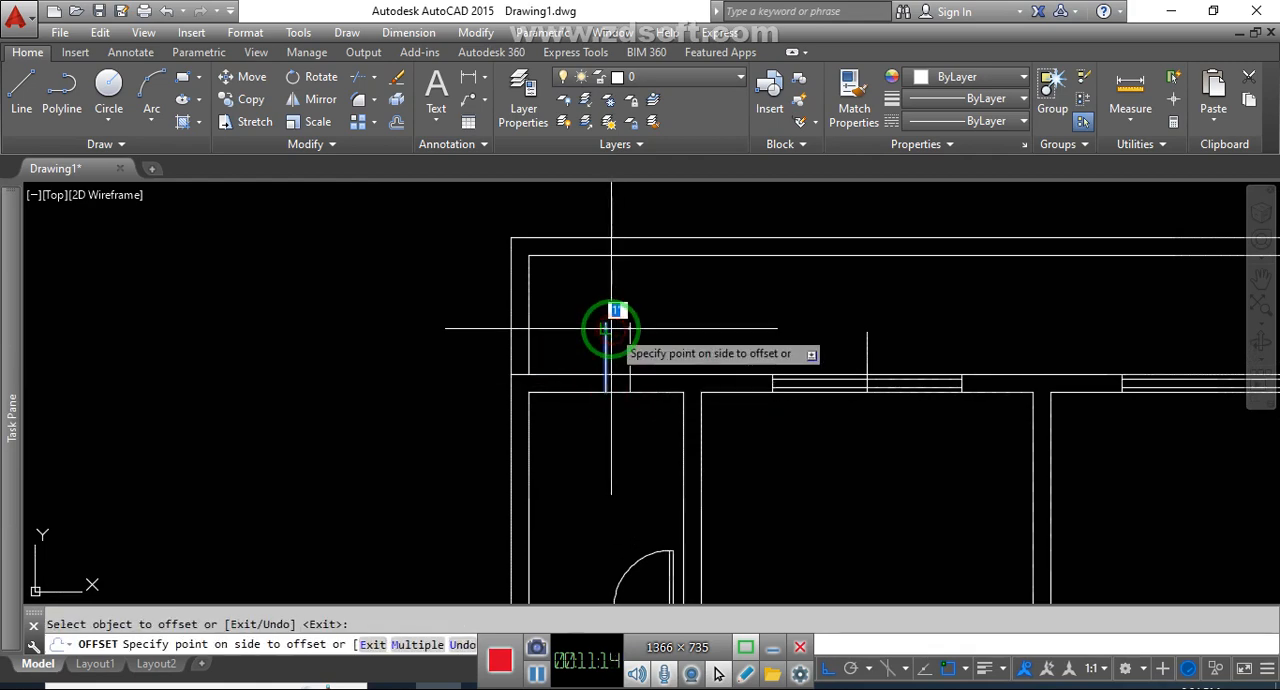
text(m)
key(Return)
click(677, 332)
key(Return)
key(Escape)
scroll(608, 350, up, 4)
click(604, 349)
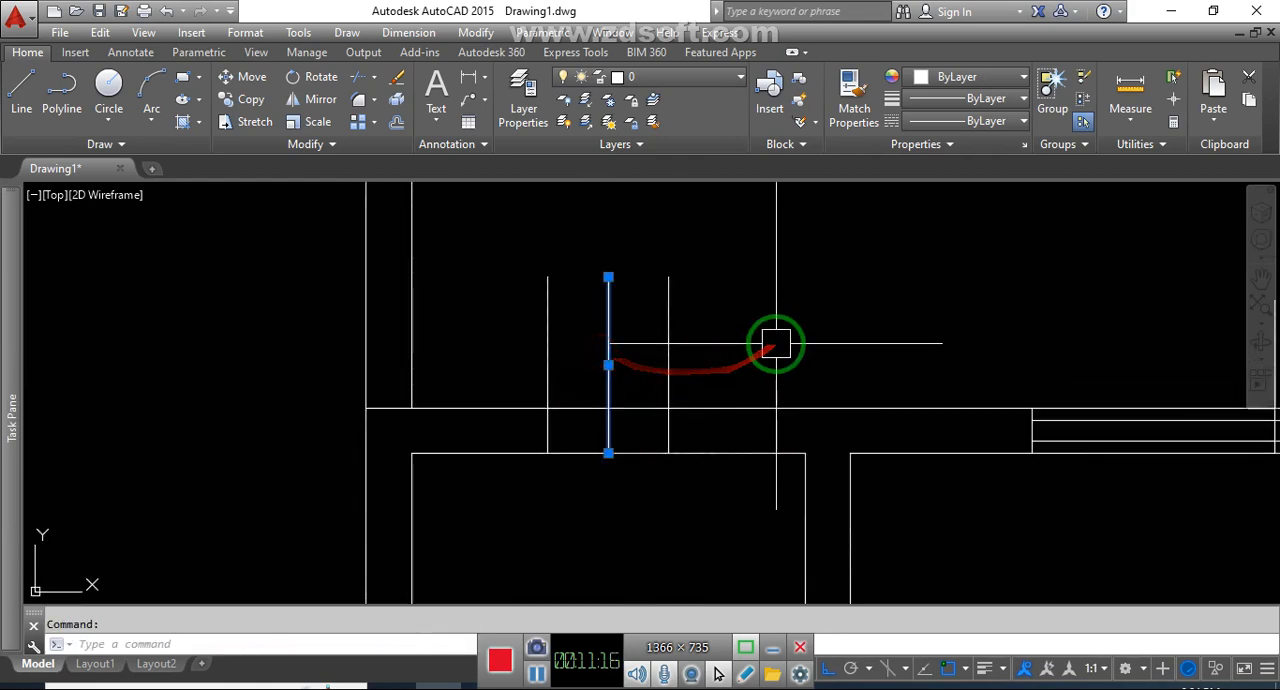
Trim the two window edge lines flush with the outer face of the small upper-left room's top wall
text(tr)
key(Return)
Draw a horizontal line joining the midpoints of the small upper-left room window's edge lines
key(Return)
click(658, 342)
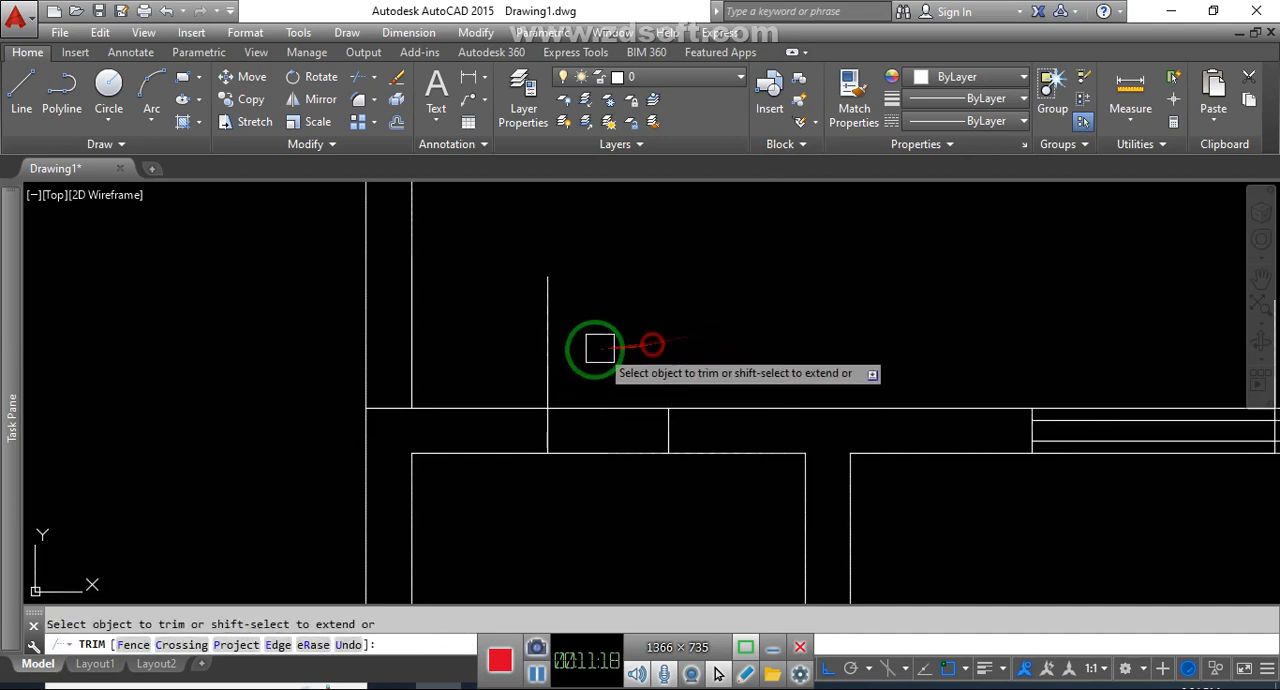
click(556, 349)
key(Escape)
text(l)
key(Return)
click(548, 427)
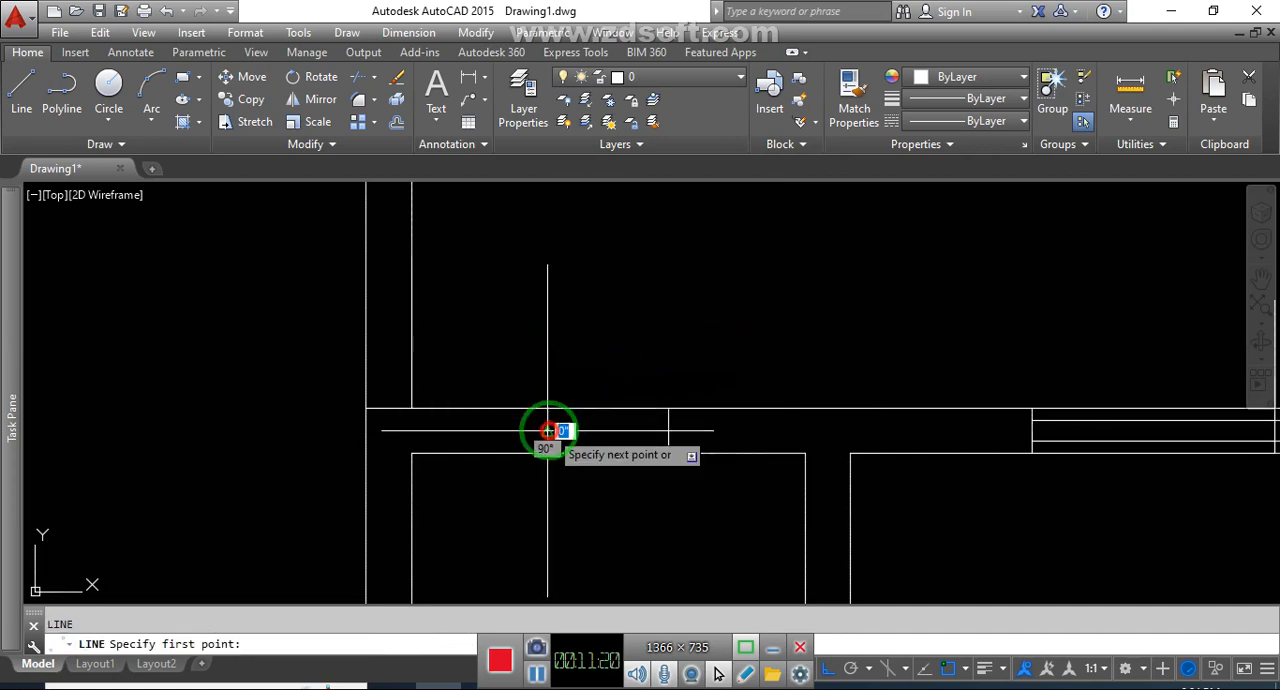
key(Escape)
Erase the leftover vertical guide line at the first large top-wall window
scroll(678, 376, down, 2)
middle_drag(942, 401, 594, 379)
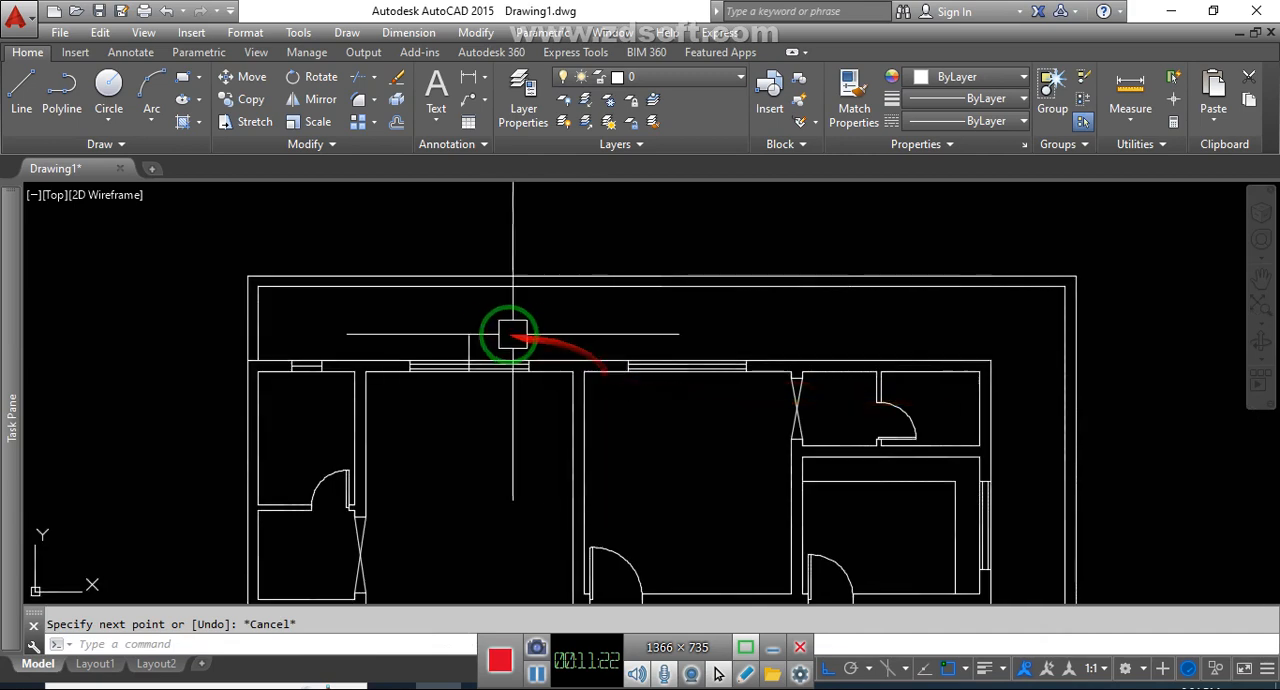
click(469, 340)
key(Escape)
Draw a short horizontal line outward across the right exterior wall from the midpoint of the small upper-right room's inner wall line
scroll(763, 337, down, 3)
scroll(788, 368, up, 5)
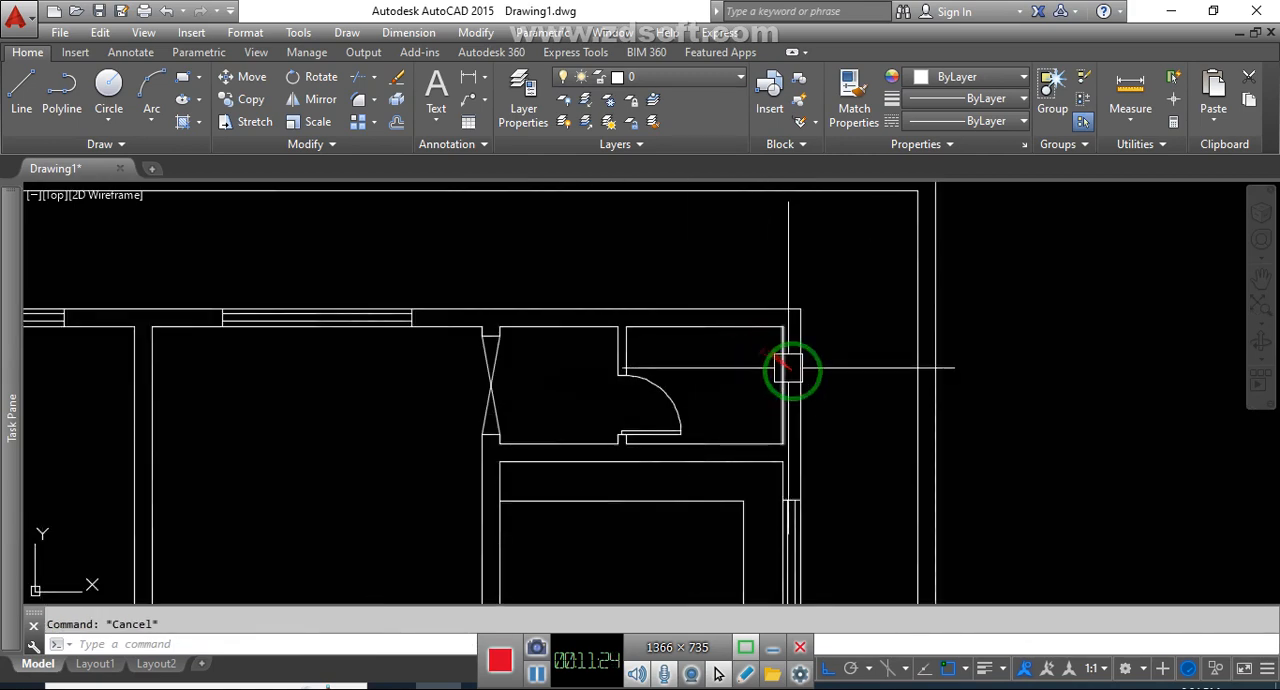
text(l)
key(Return)
scroll(790, 380, up, 3)
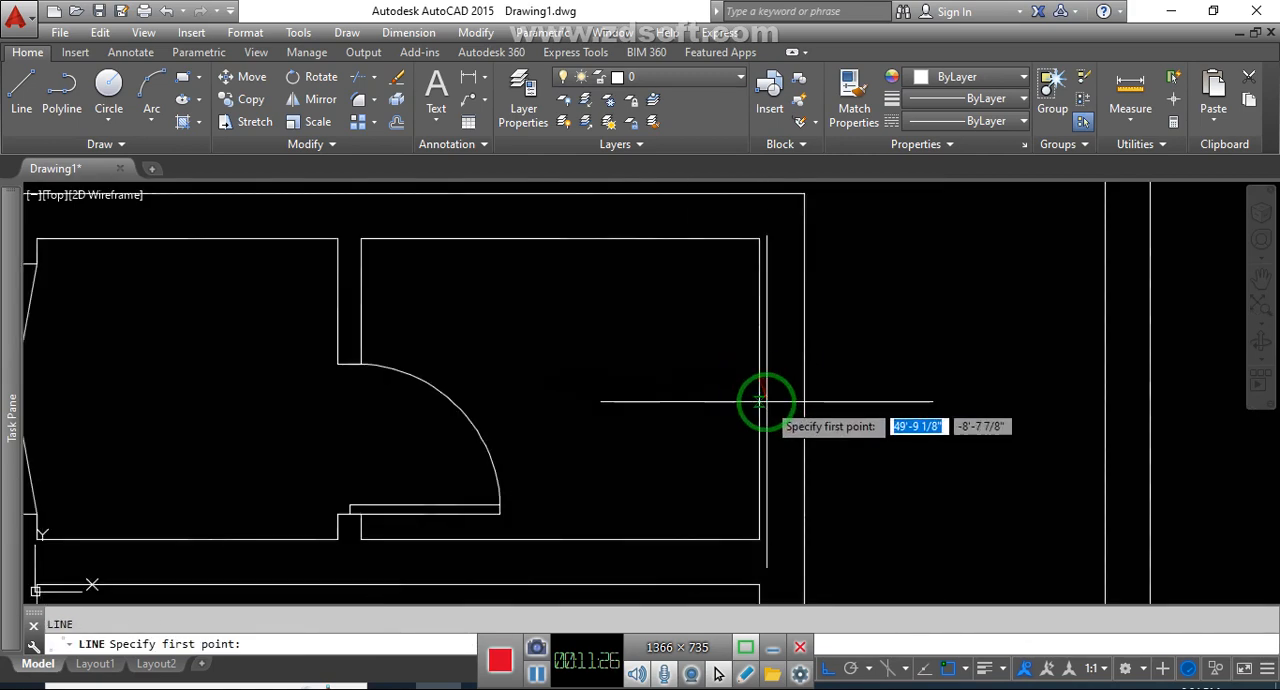
click(759, 390)
key(Escape)
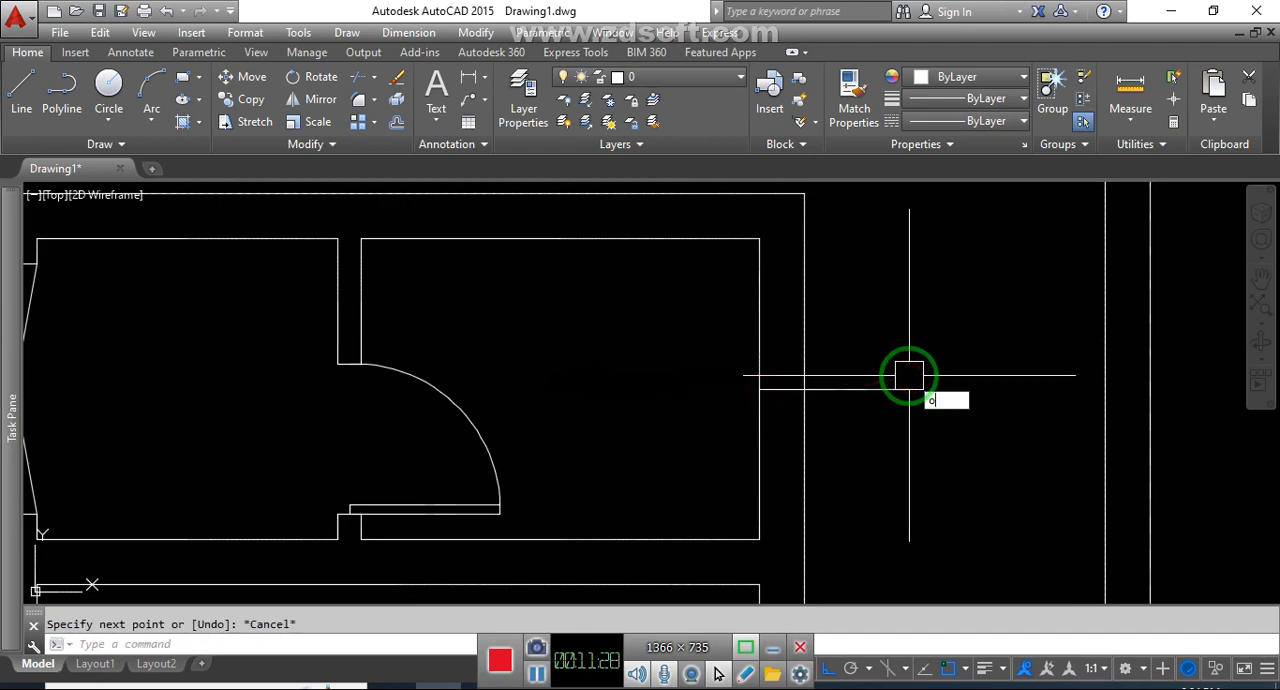
Offset the short horizontal line at the small upper-right room 12" up and down, and erase the original line
text(o)
key(Return)
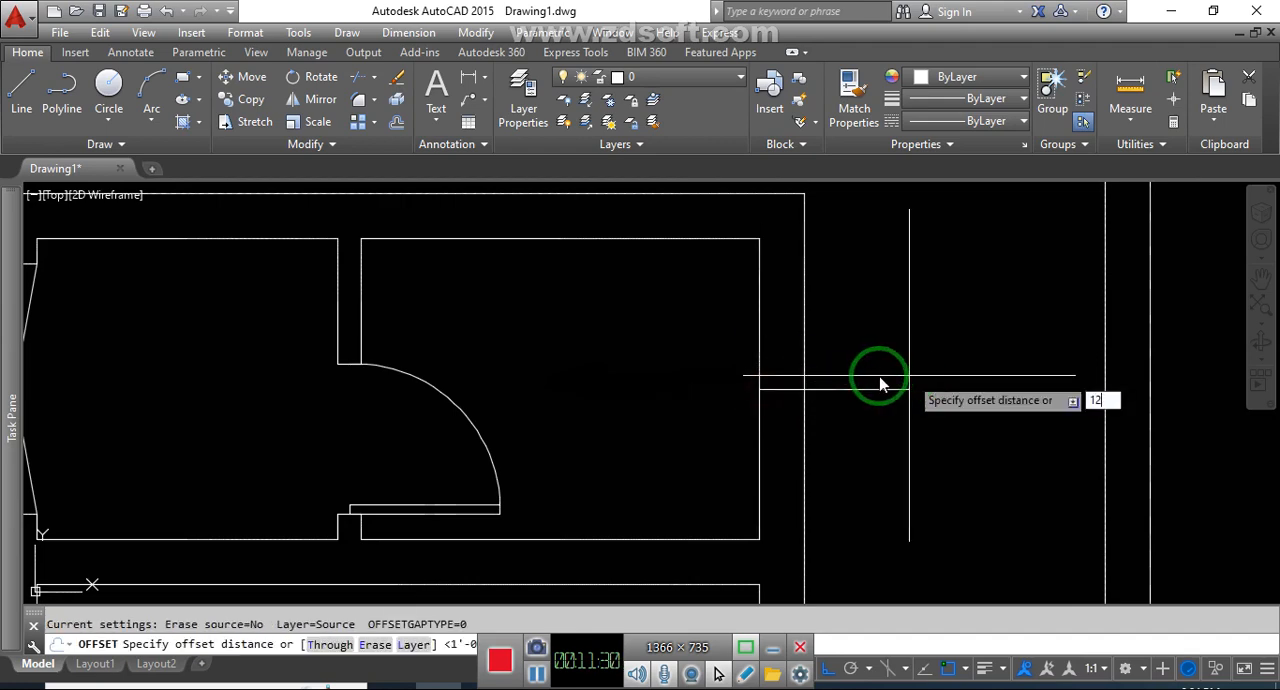
key(Return)
click(891, 389)
click(891, 341)
click(884, 384)
click(883, 430)
key(Escape)
click(903, 396)
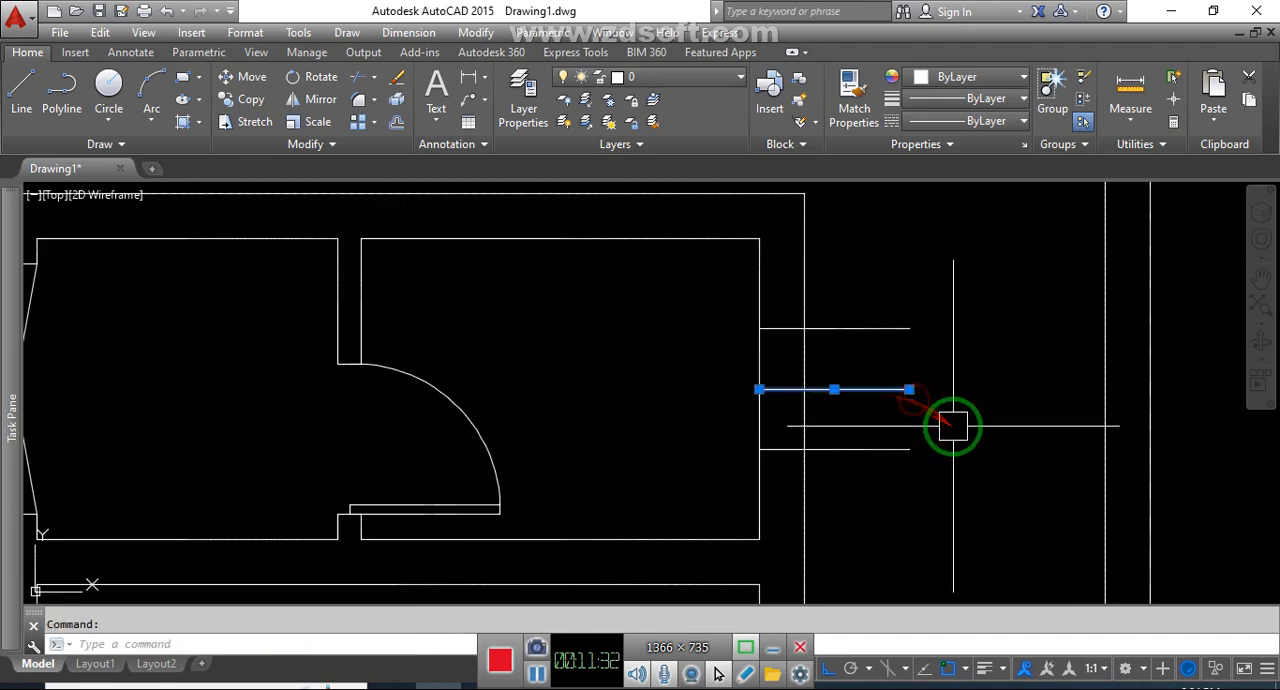
Trim the two window edge lines at the small upper-right room flush with the right exterior wall's outer face
text(tr)
key(Return)
Draw a vertical line joining the midpoints of the small upper-right room window's edge lines
key(Return)
click(872, 329)
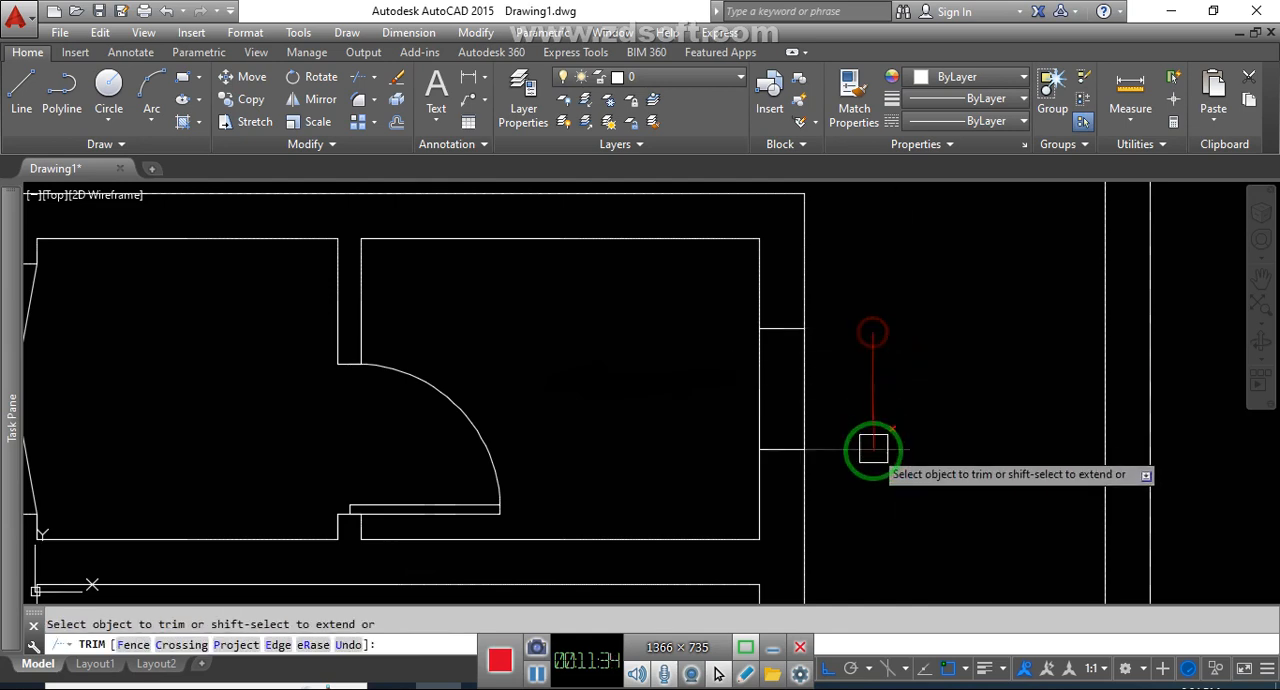
click(872, 449)
key(Escape)
text(l)
key(Return)
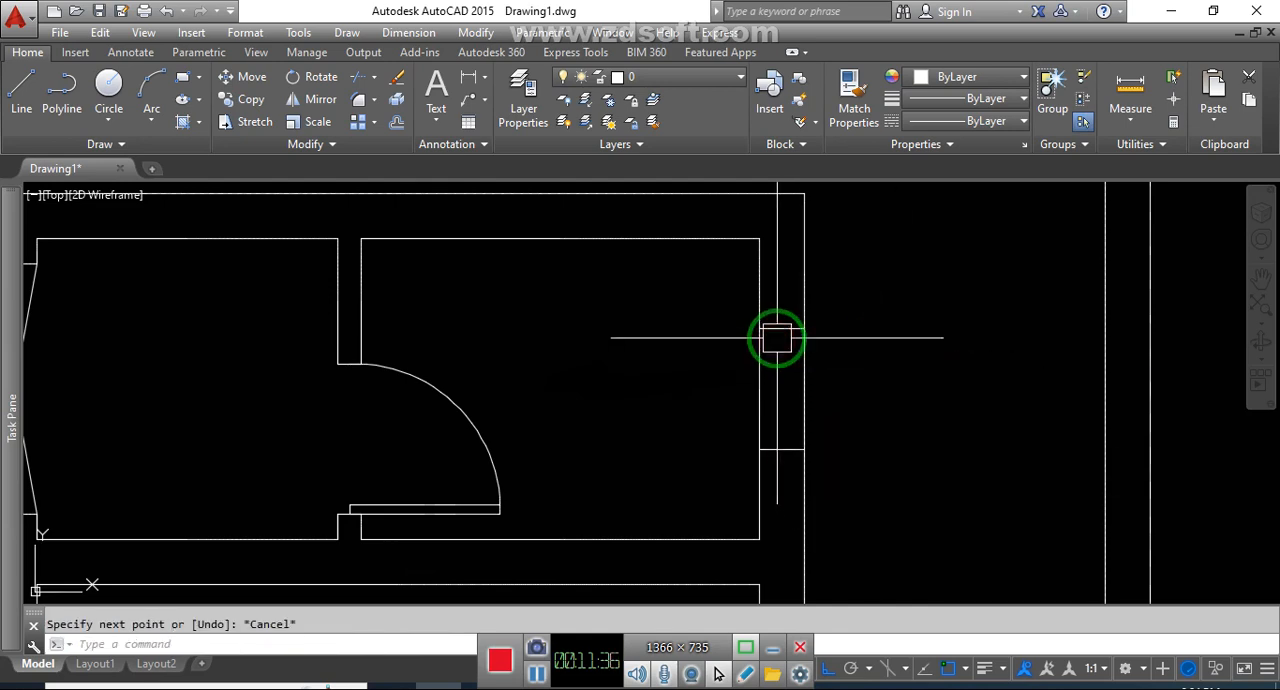
click(777, 338)
click(773, 450)
key(Escape)
scroll(890, 403, down, 3)
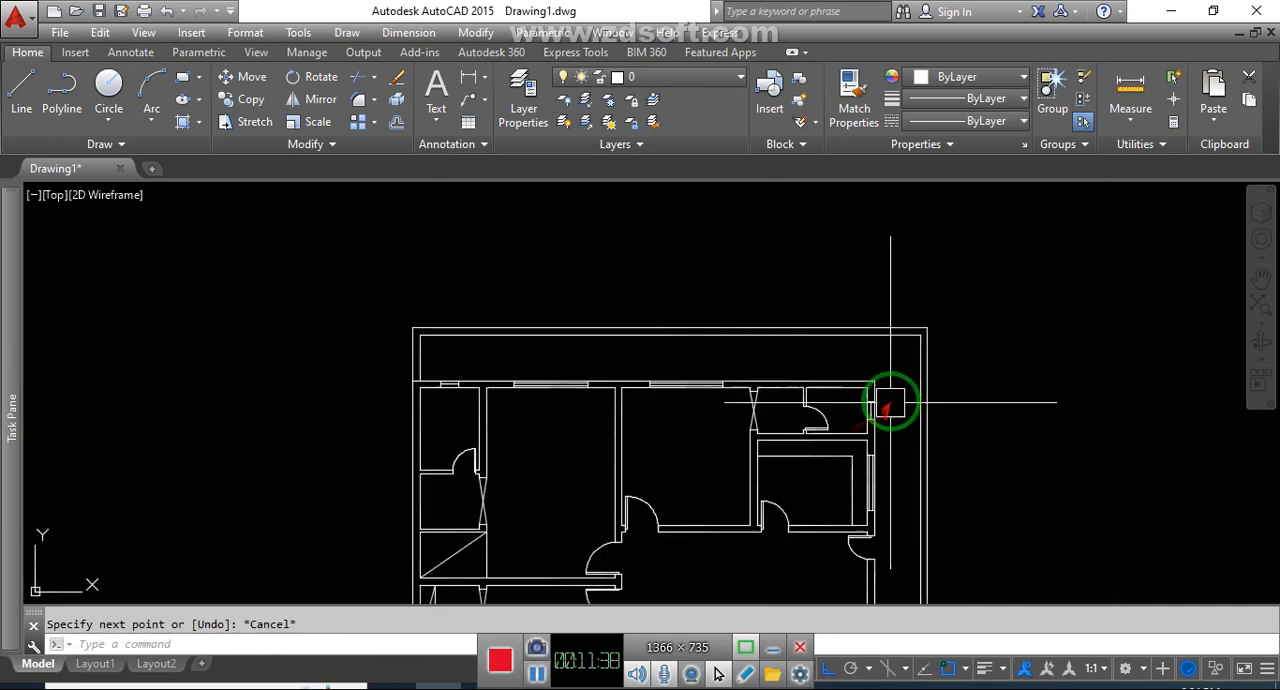
scroll(890, 403, down, 4)
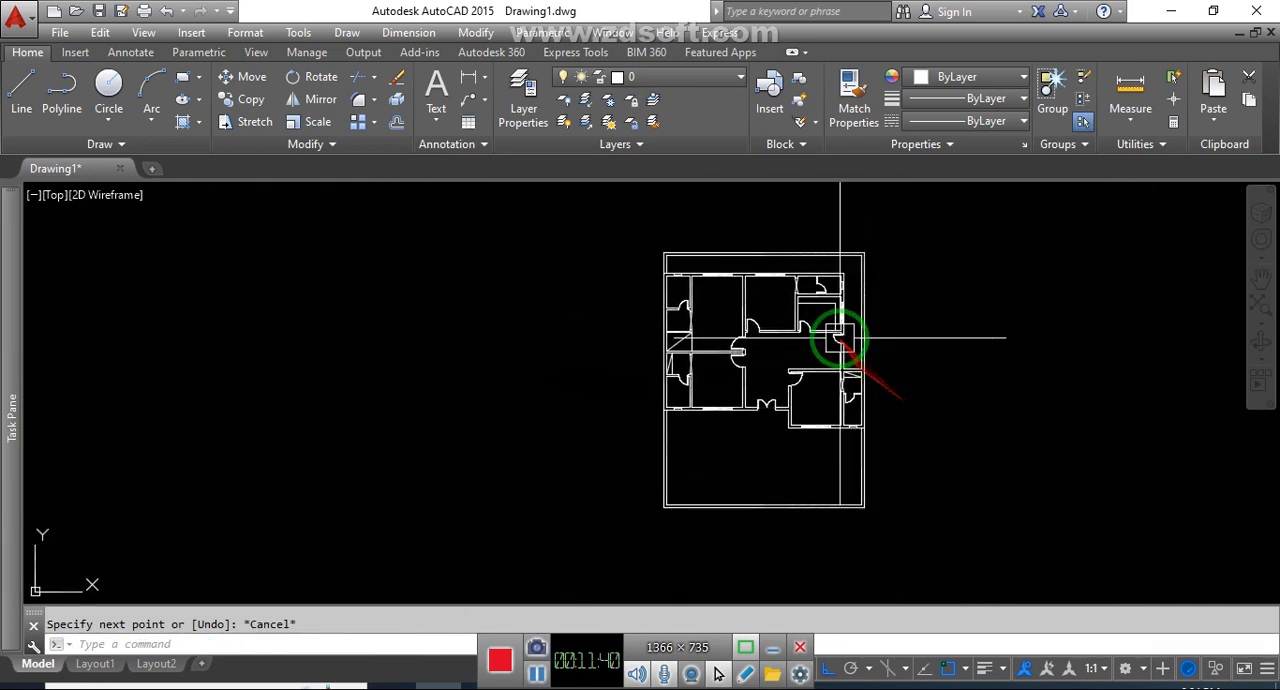
scroll(840, 337, up, 2)
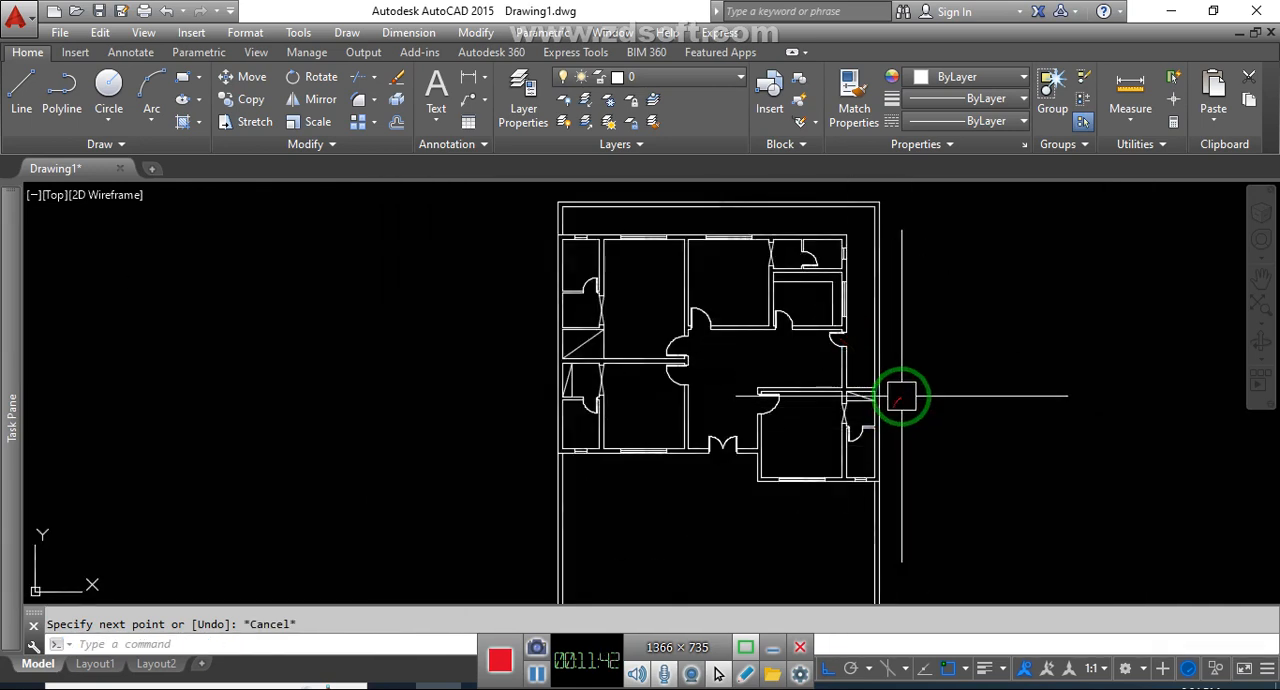
middle_drag(901, 397, 908, 416)
click(975, 374)
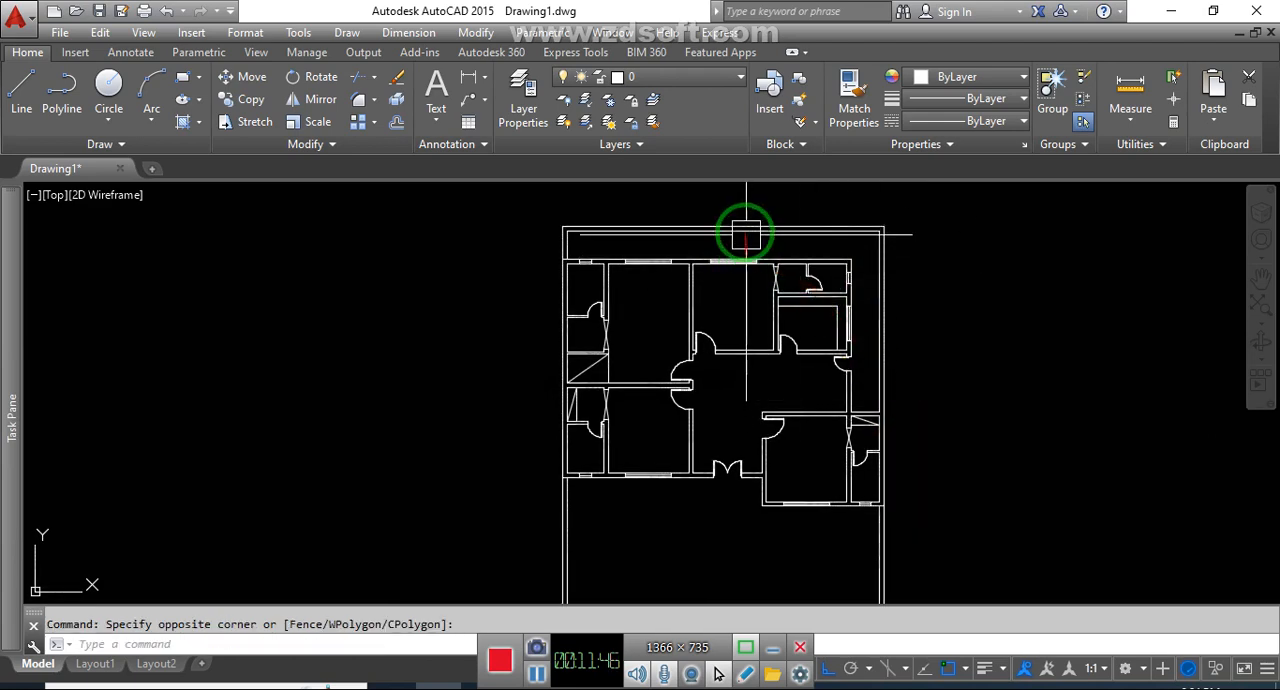
Offset the house's top exterior wall line 2.5' upward into the gap below the boundary wall
scroll(746, 236, up, 2)
middle_drag(757, 272, 765, 283)
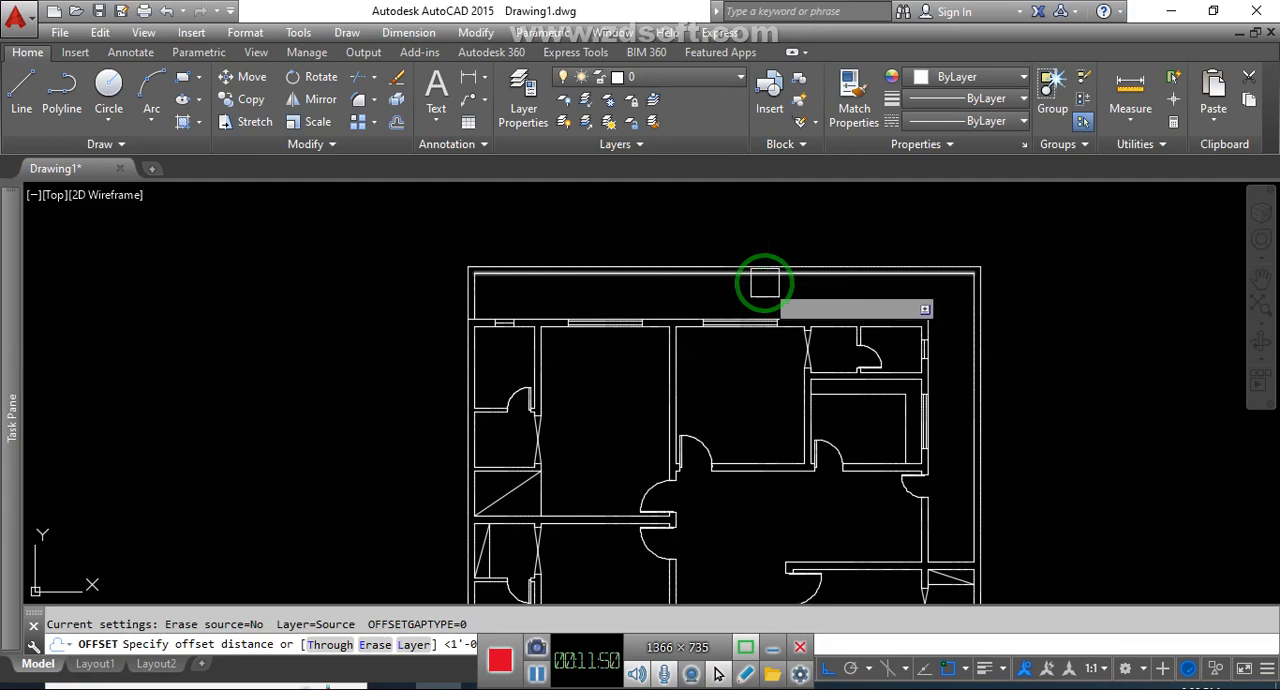
text(2.5')
key(Return)
scroll(780, 300, up, 4)
click(809, 340)
click(810, 277)
scroll(812, 277, down, 6)
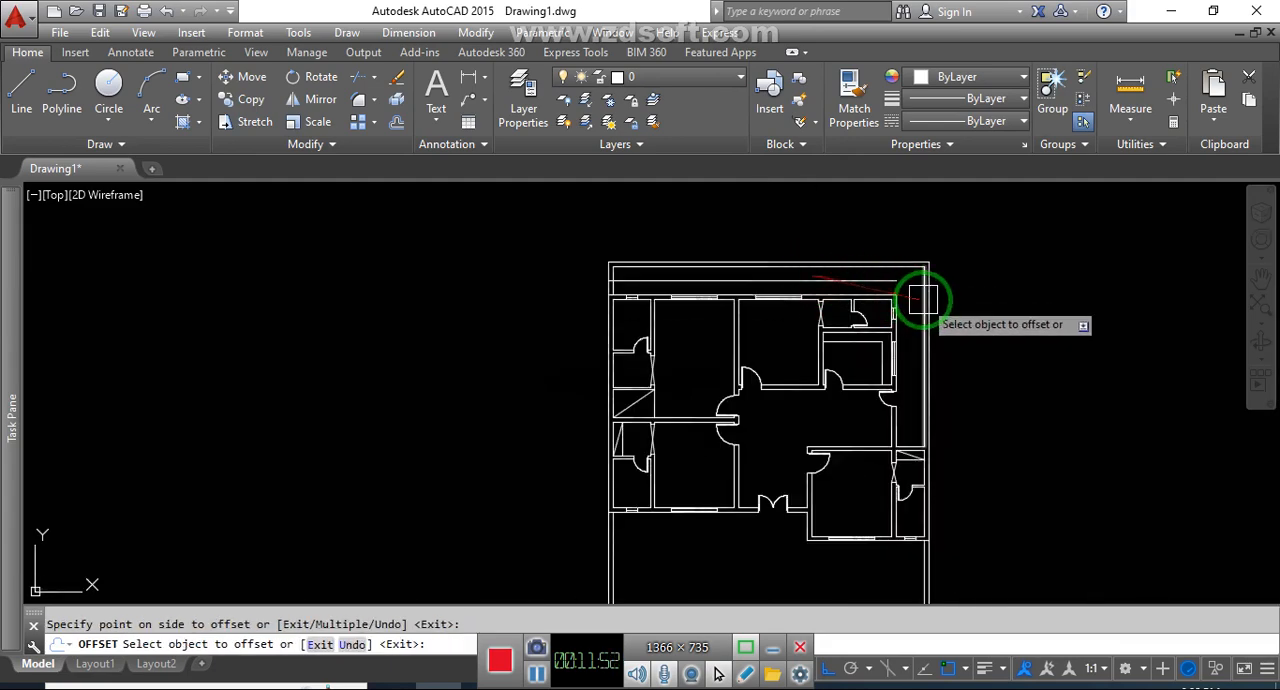
Offset the upper right exterior wall line 2.5' outward and the short horizontal wall line above the lower-right wing 2.5' upward
scroll(922, 298, up, 4)
click(900, 286)
scroll(943, 258, down, 5)
scroll(951, 400, up, 5)
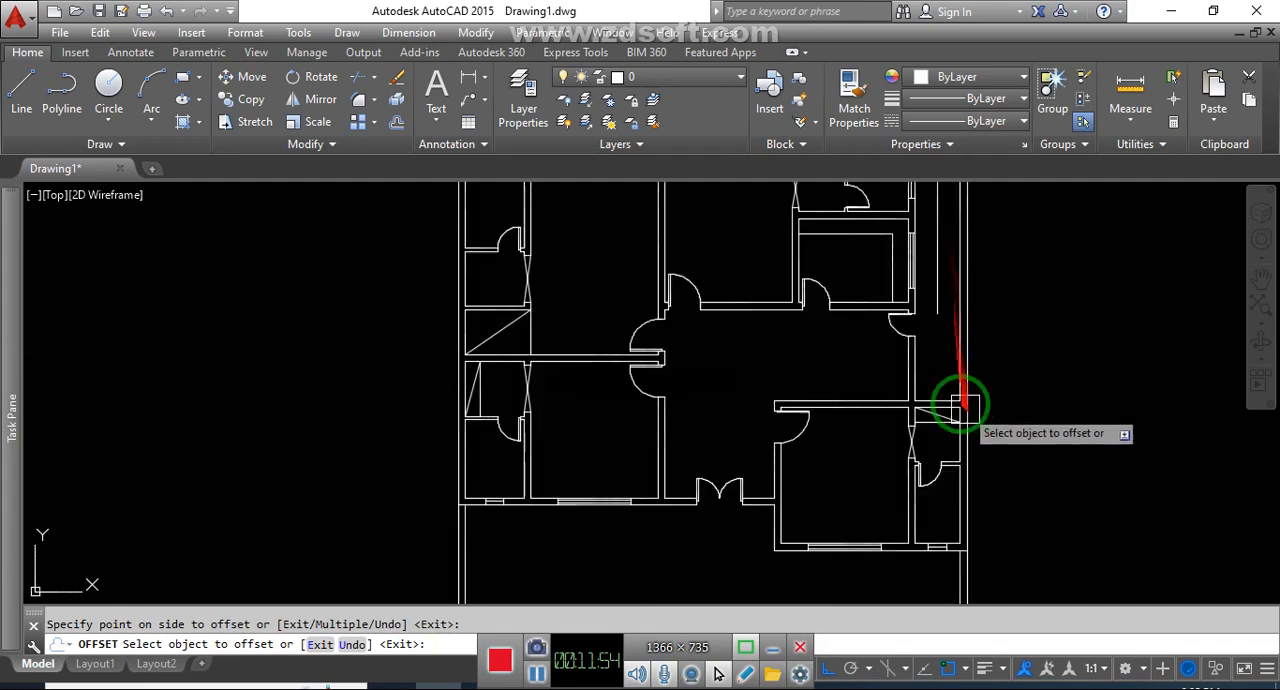
scroll(930, 264, down, 5)
scroll(919, 415, up, 5)
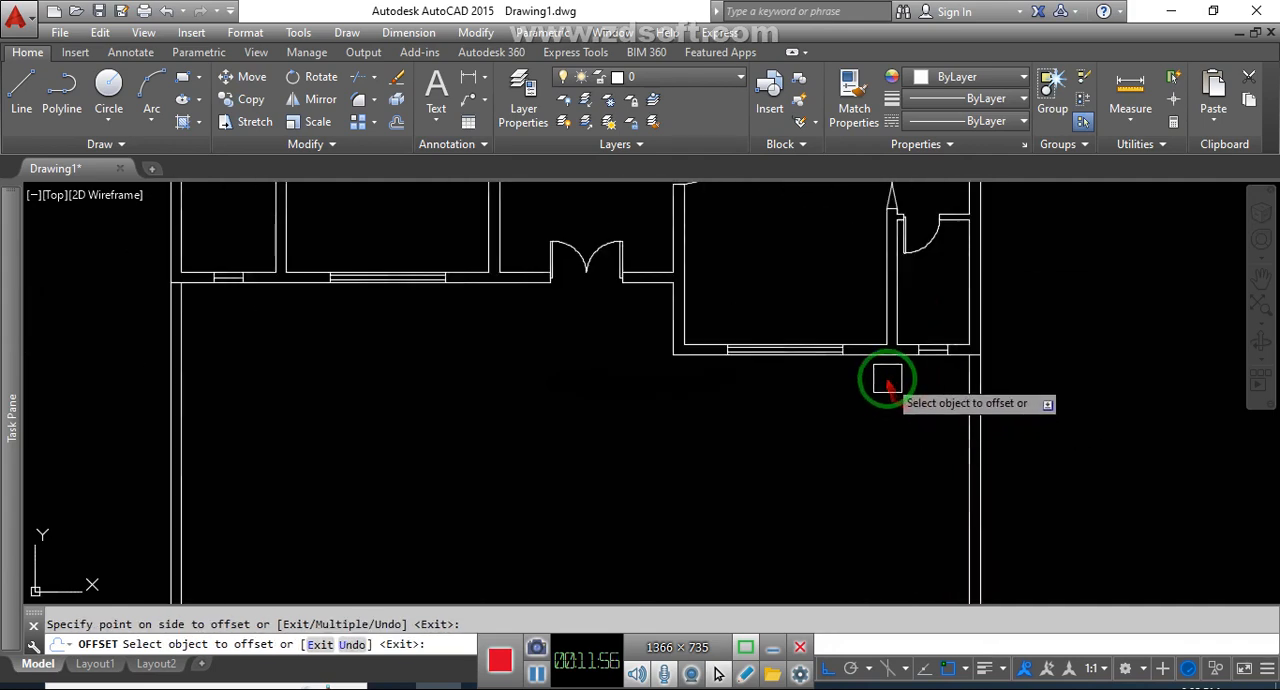
Offset the lower-right rooms' bottom exterior wall line 2.5' downward and end the Offset command
click(888, 364)
click(866, 430)
middle_drag(737, 471, 869, 415)
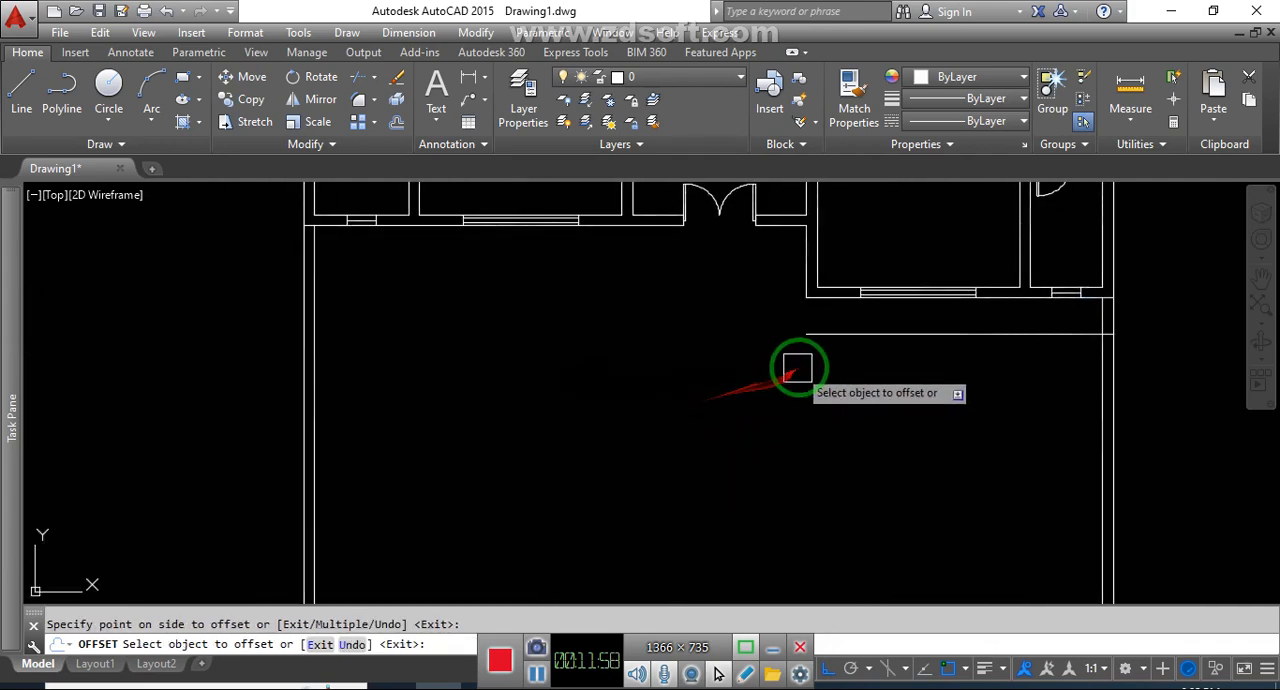
middle_drag(757, 338, 791, 343)
key(Return)
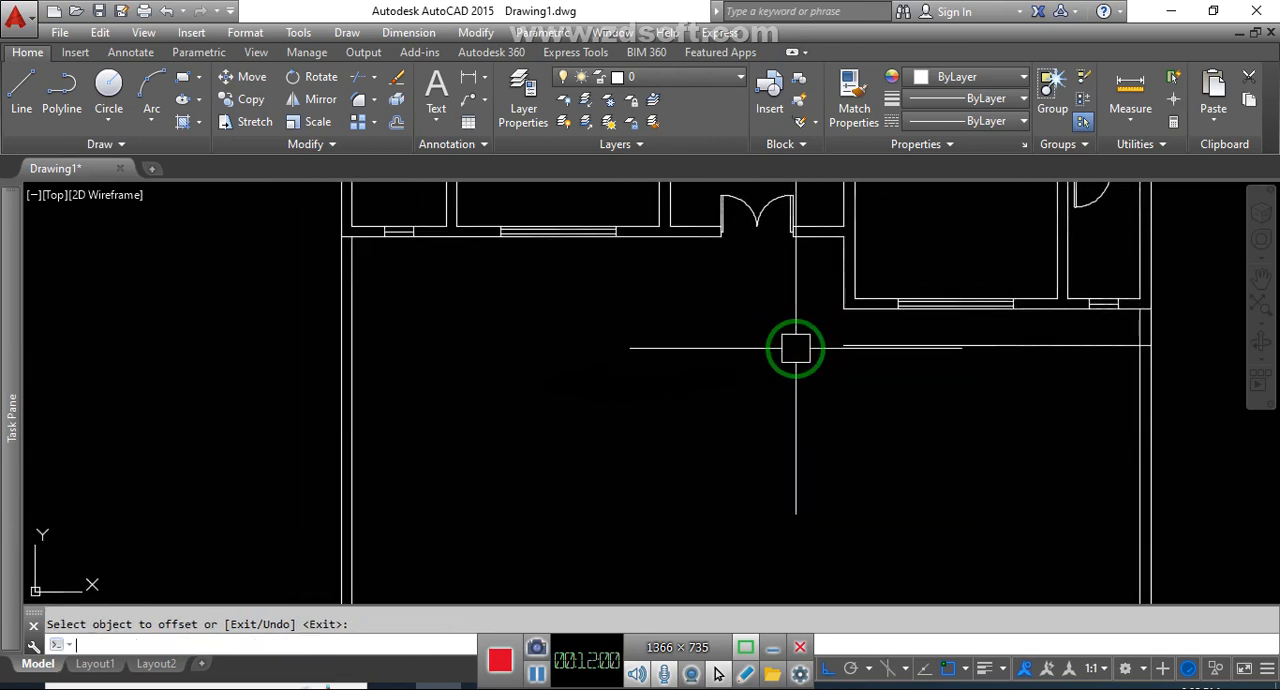
Offset the front exterior wall line beside the double entrance door 11' downward
key(Return)
text(11')
key(Return)
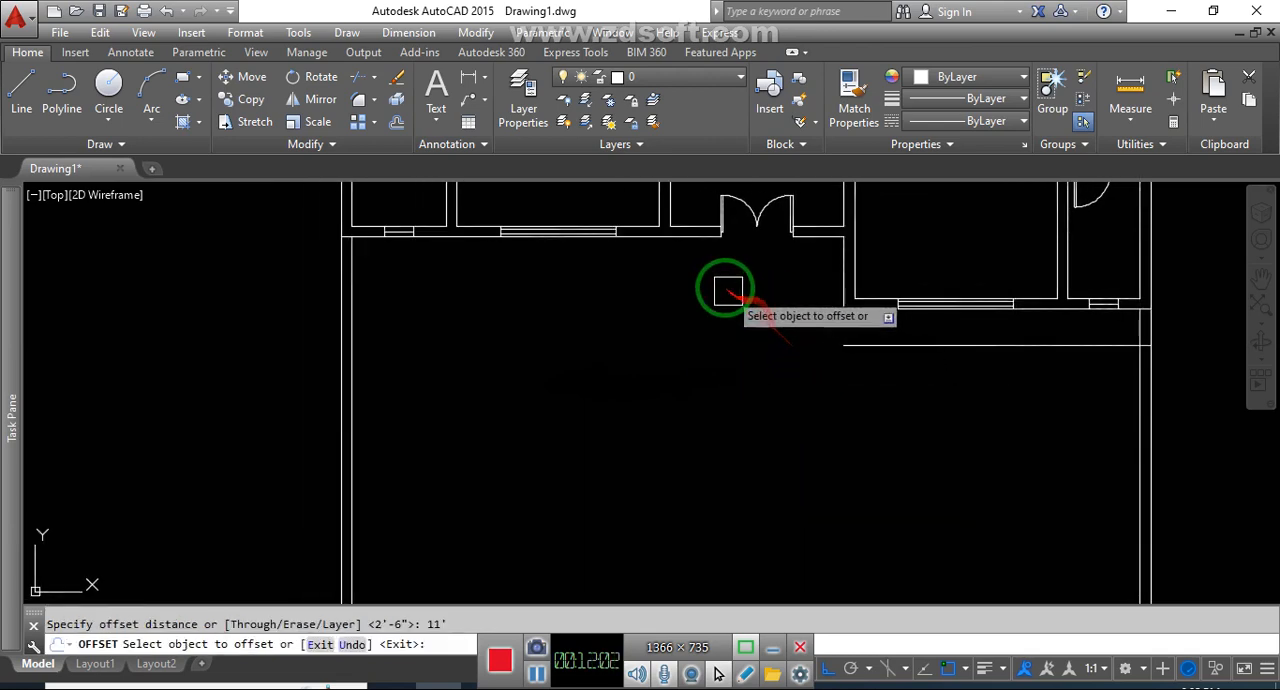
click(683, 251)
click(697, 298)
scroll(711, 380, down, 2)
scroll(711, 380, down, 2)
key(Escape)
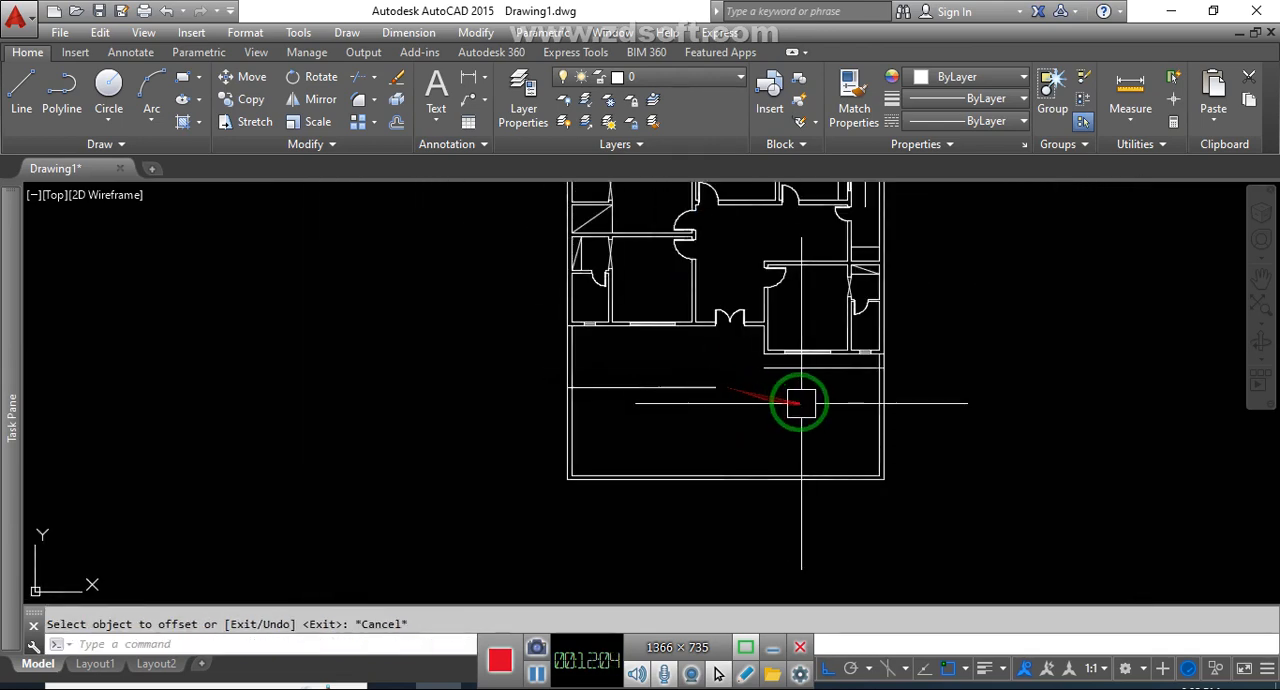
key(Escape)
Fillet the 11' offset line with the lower-right bedroom's left outer wall line to form a sharp corner
scroll(787, 384, up, 2)
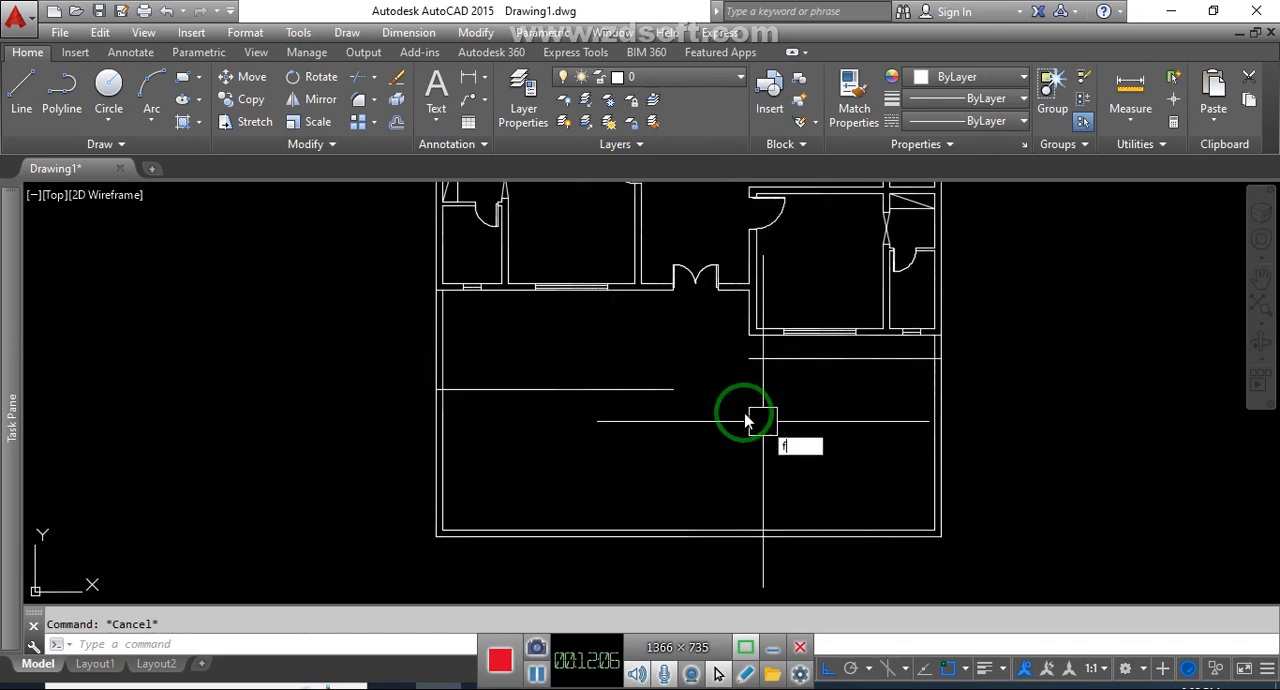
text(f)
key(Return)
click(623, 390)
scroll(700, 365, up, 3)
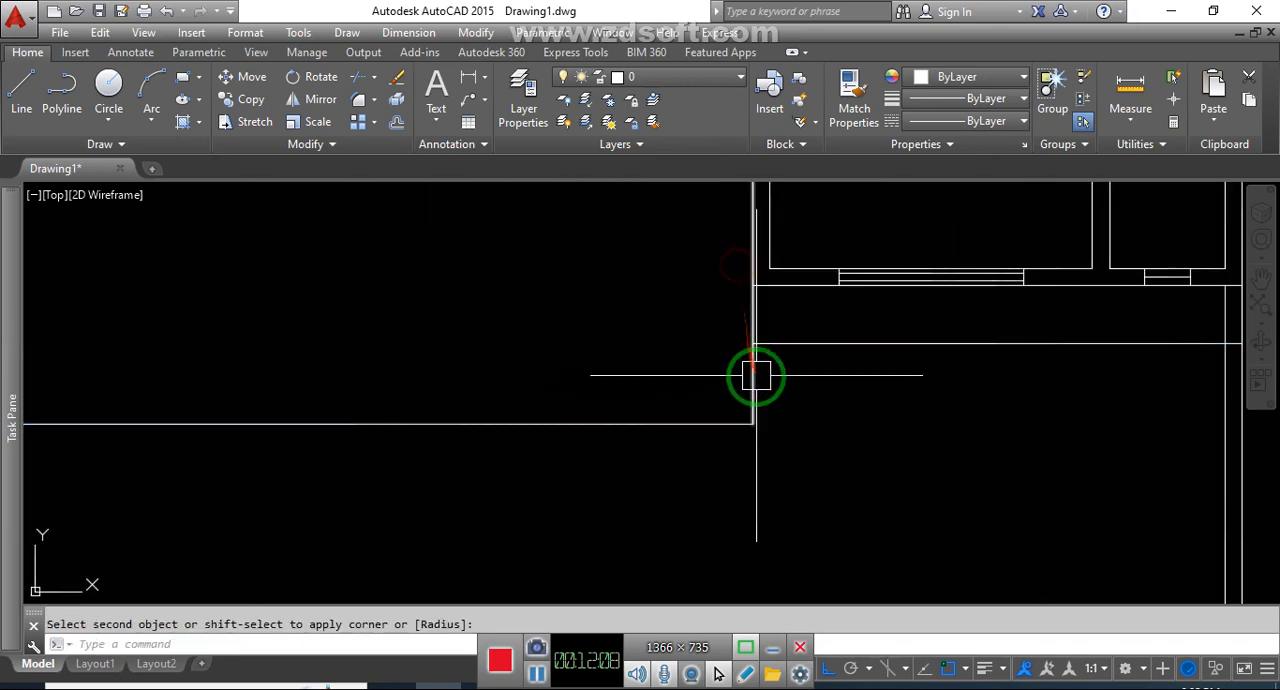
scroll(762, 375, down, 2)
scroll(784, 391, up, 2)
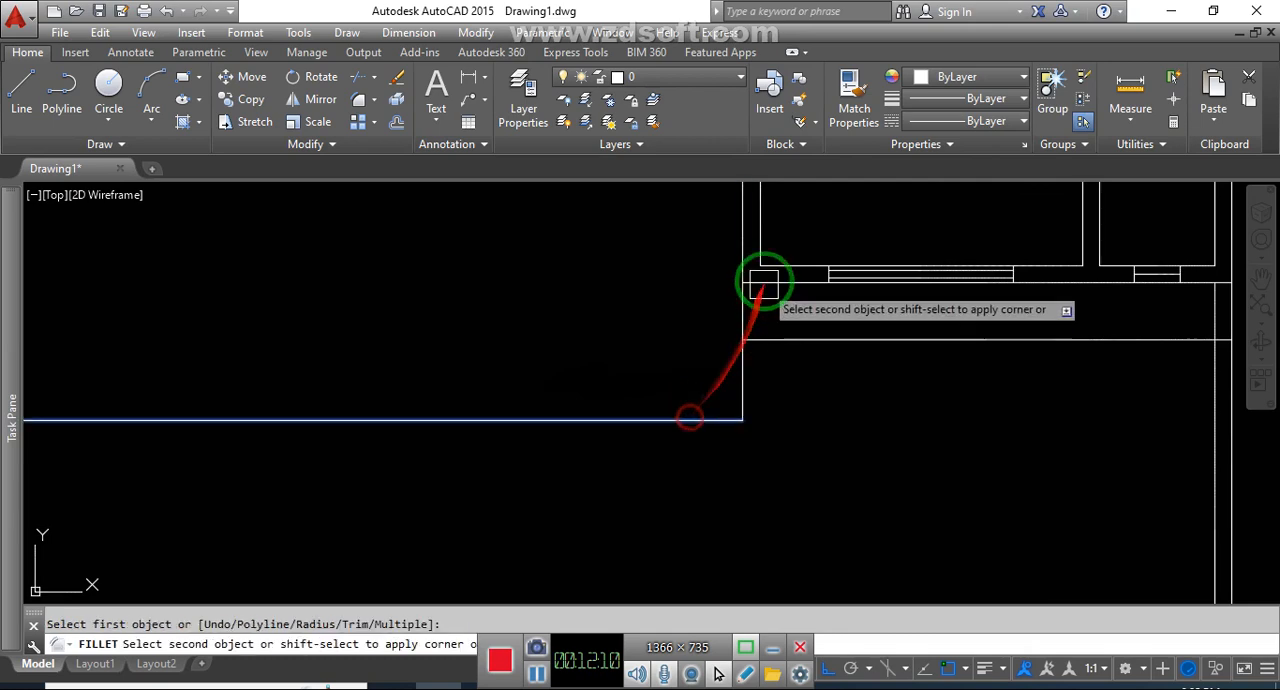
key(Escape)
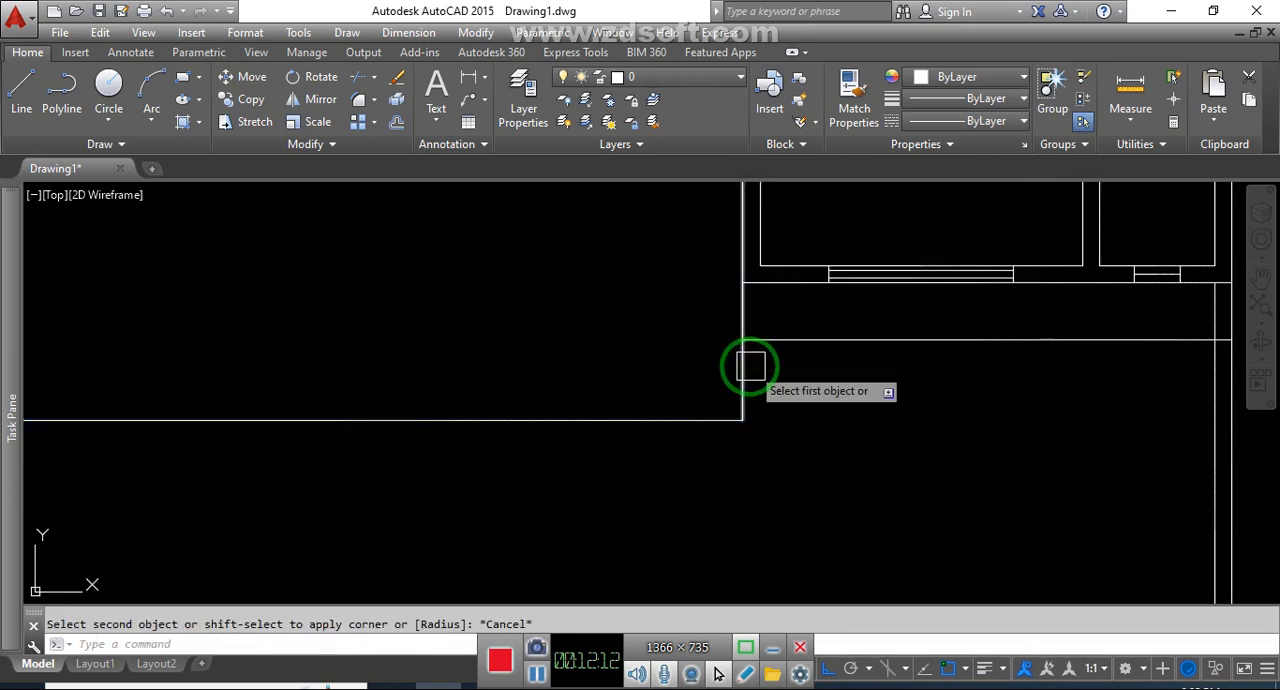
Fillet the extended vertical line with the 2.5' offset line below the bedroom, and redraw the bedroom's left outer wall line
click(800, 340)
scroll(839, 369, down, 2)
scroll(789, 340, up, 3)
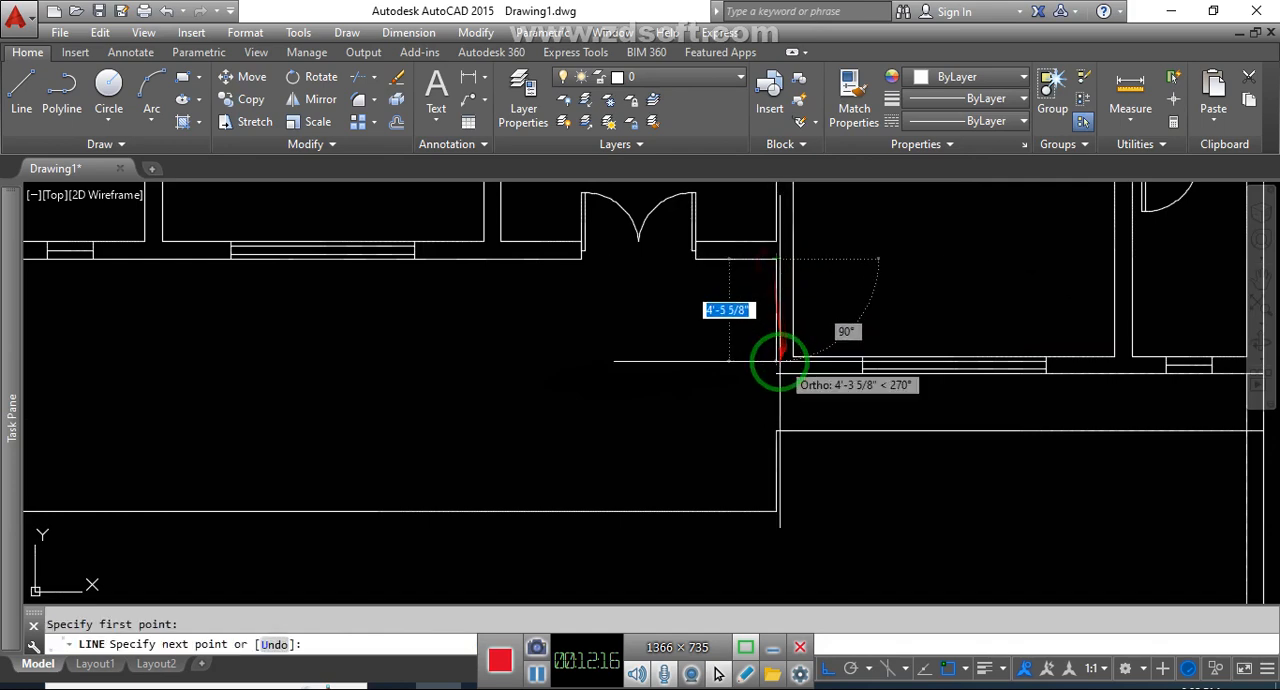
key(Escape)
scroll(776, 373, down, 4)
Fillet the top and right 2.5' offset lines into a sharp corner at the upper-right of the house
middle_drag(866, 428, 811, 540)
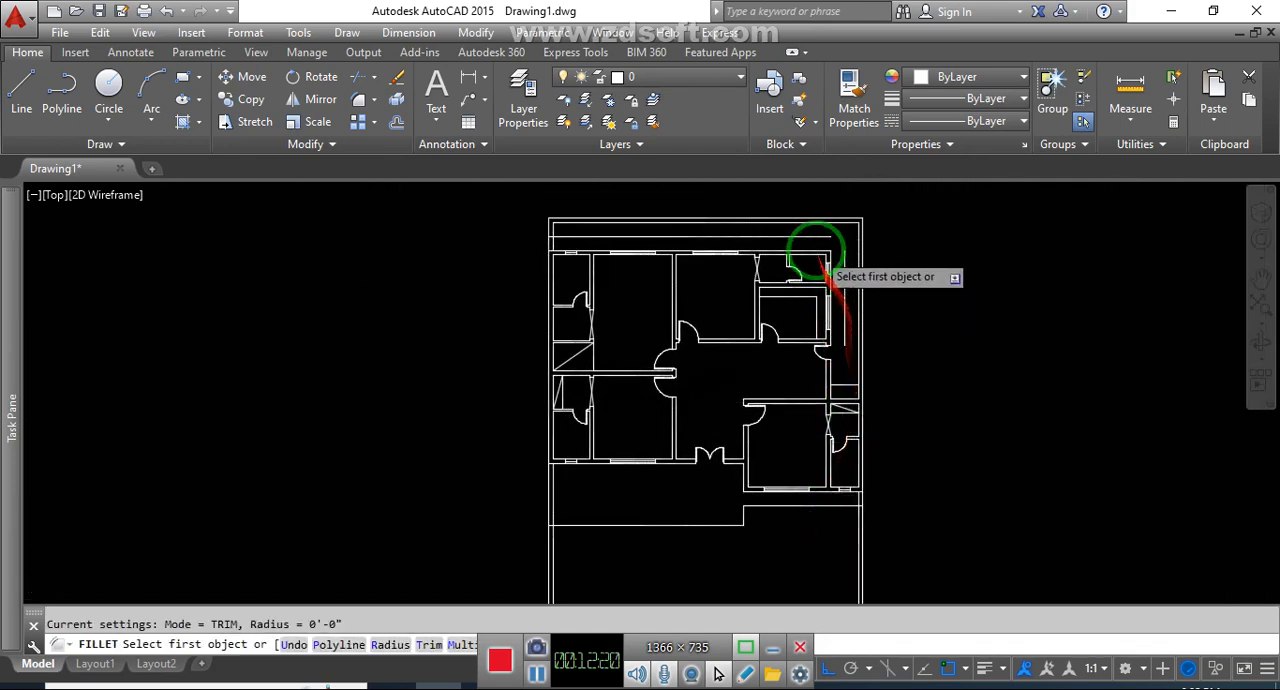
scroll(818, 252, up, 1)
click(817, 223)
click(858, 276)
key(space)
Fillet the right vertical offset line with the short horizontal offset line above the lower-right wing
scroll(858, 276, up, 1)
click(863, 323)
scroll(864, 325, down, 3)
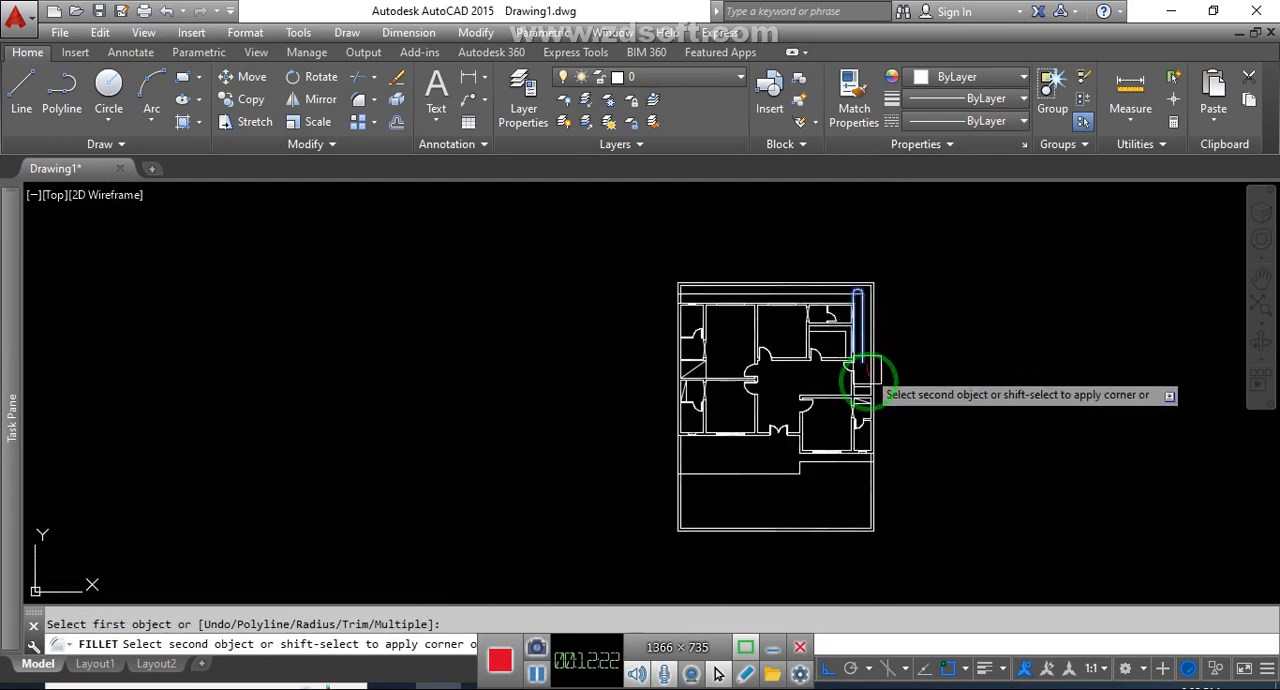
scroll(865, 384, up, 4)
key(Escape)
scroll(877, 397, down, 2)
scroll(881, 400, up, 3)
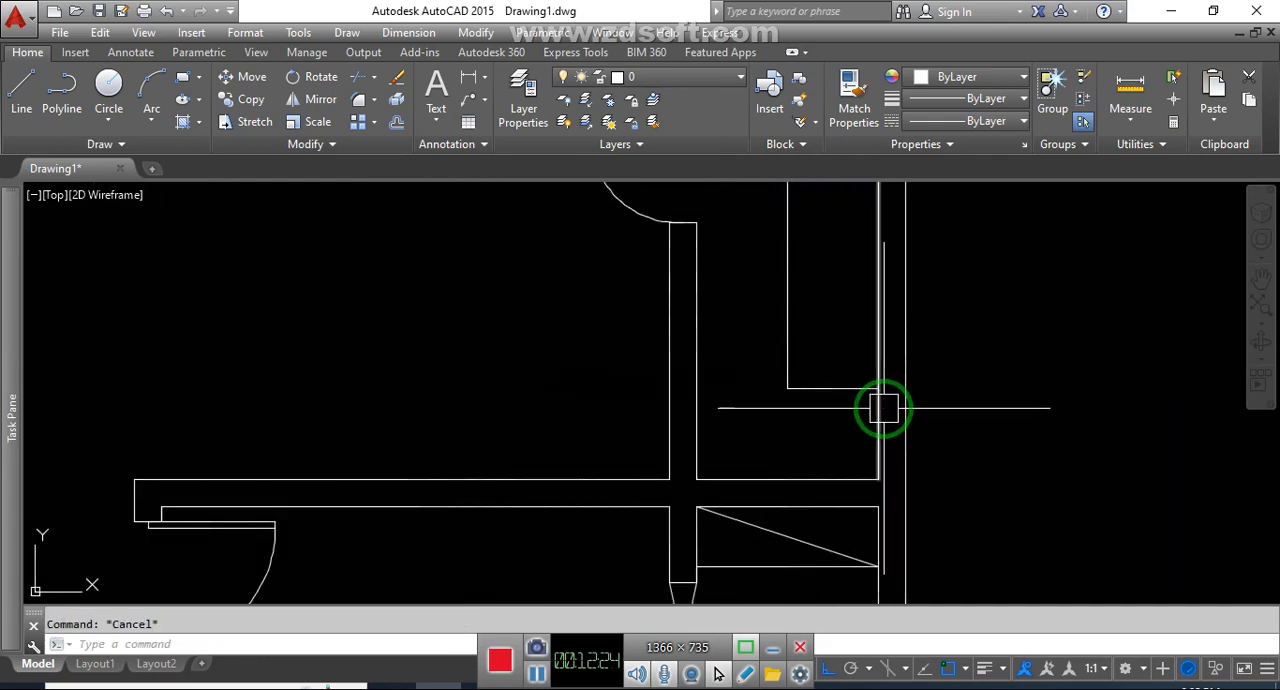
Extend the short horizontal offset line above the lower-right wing to the boundary wall's outer line
text(ex)
key(space)
key(space)
scroll(866, 398, up, 2)
click(860, 392)
scroll(876, 415, down, 4)
mouse_move(882, 398)
mouse_down()
mouse_move(892, 367)
mouse_move(930, 408)
mouse_up()
mouse_move(931, 497)
middle_down()
mouse_move(917, 467)
mouse_move(929, 383)
middle_up()
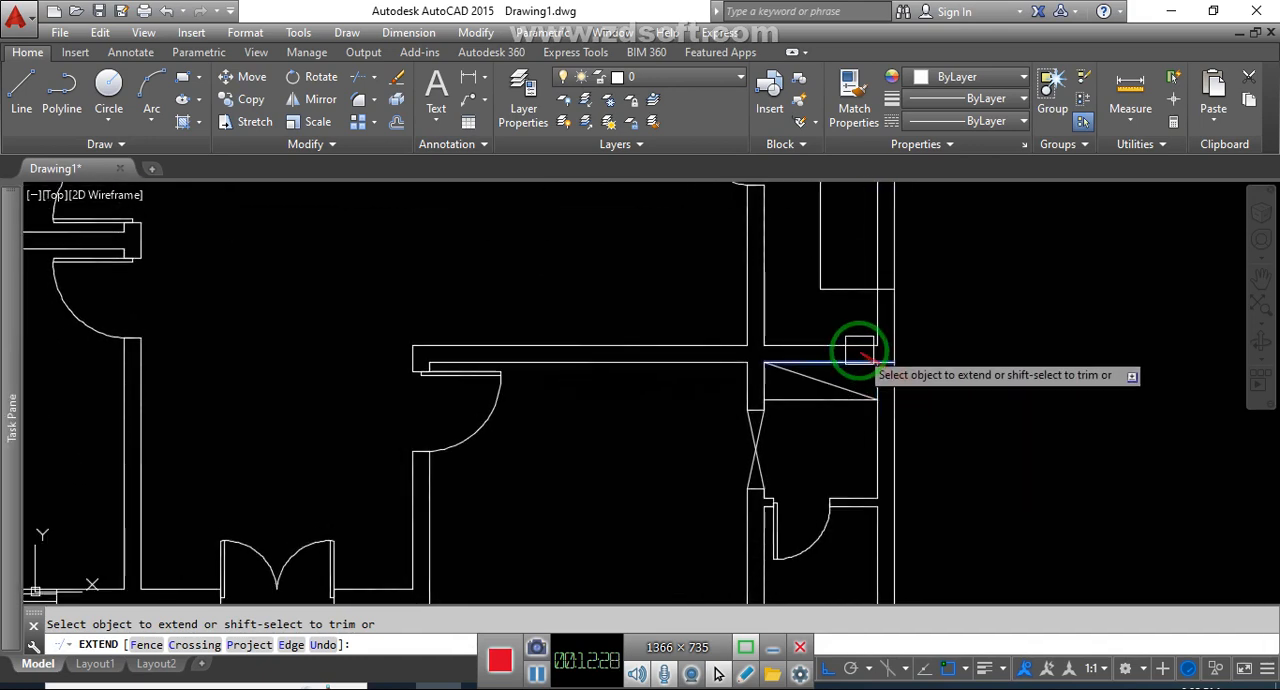
Check where the remaining offset lines' ends meet the boundary wall lines, and end the Extend command
scroll(874, 335, down, 5)
scroll(920, 434, up, 3)
scroll(900, 429, down, 4)
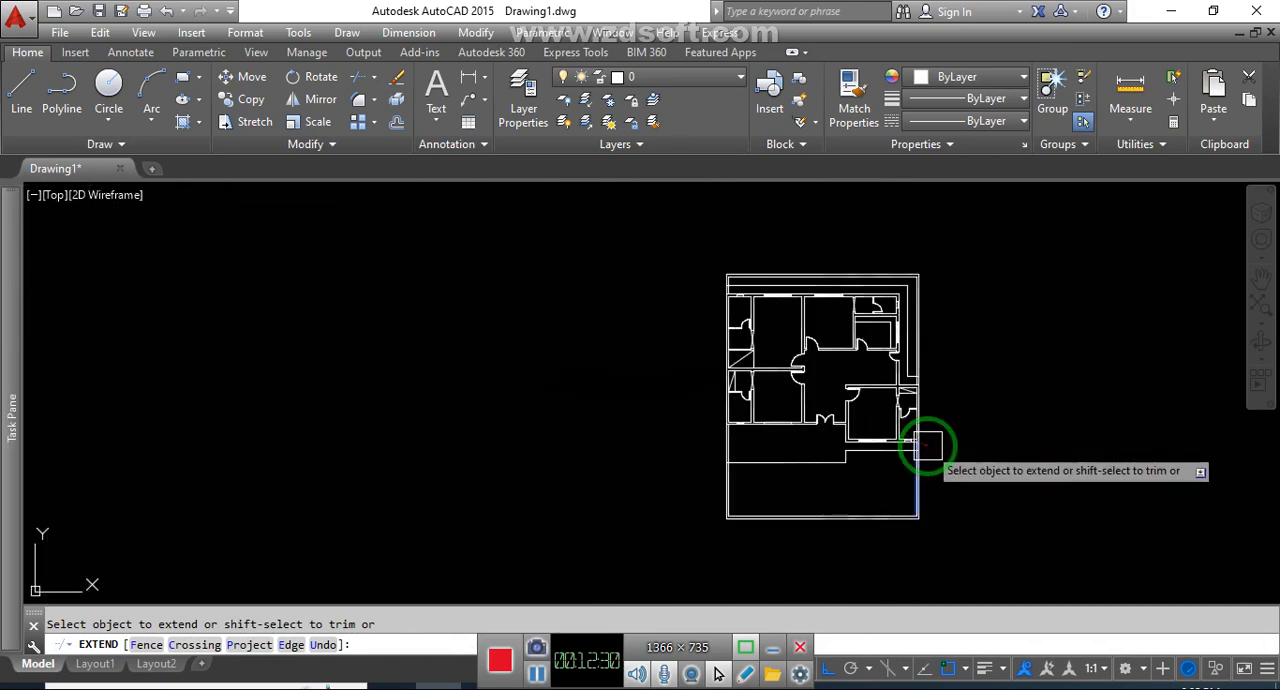
scroll(923, 443, up, 1)
scroll(896, 434, up, 3)
click(709, 287)
scroll(700, 300, up, 2)
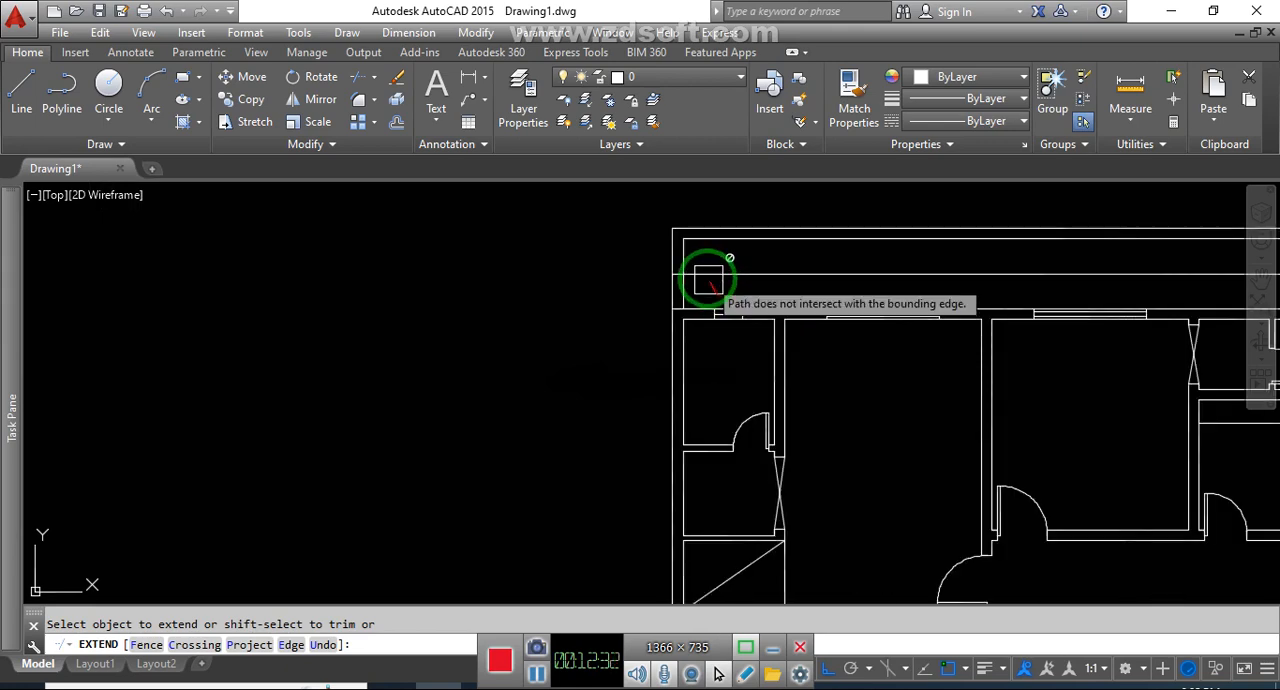
scroll(697, 286, down, 3)
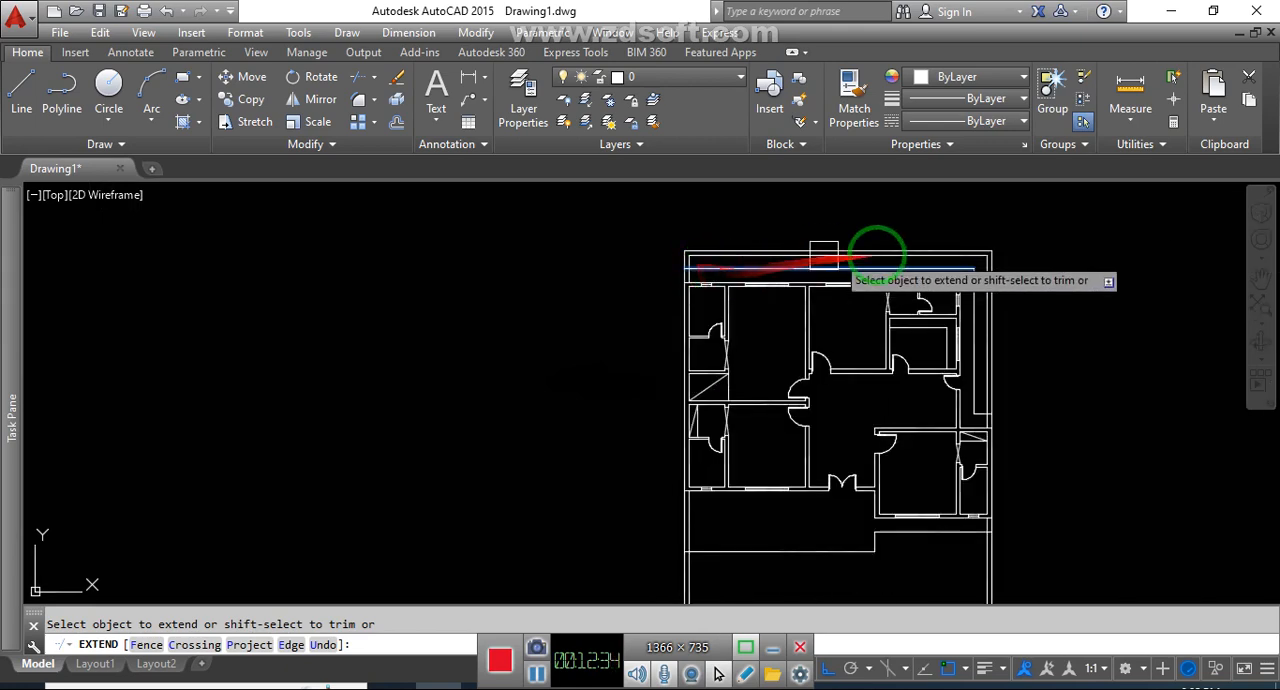
scroll(845, 470, up, 3)
scroll(800, 400, down, 3)
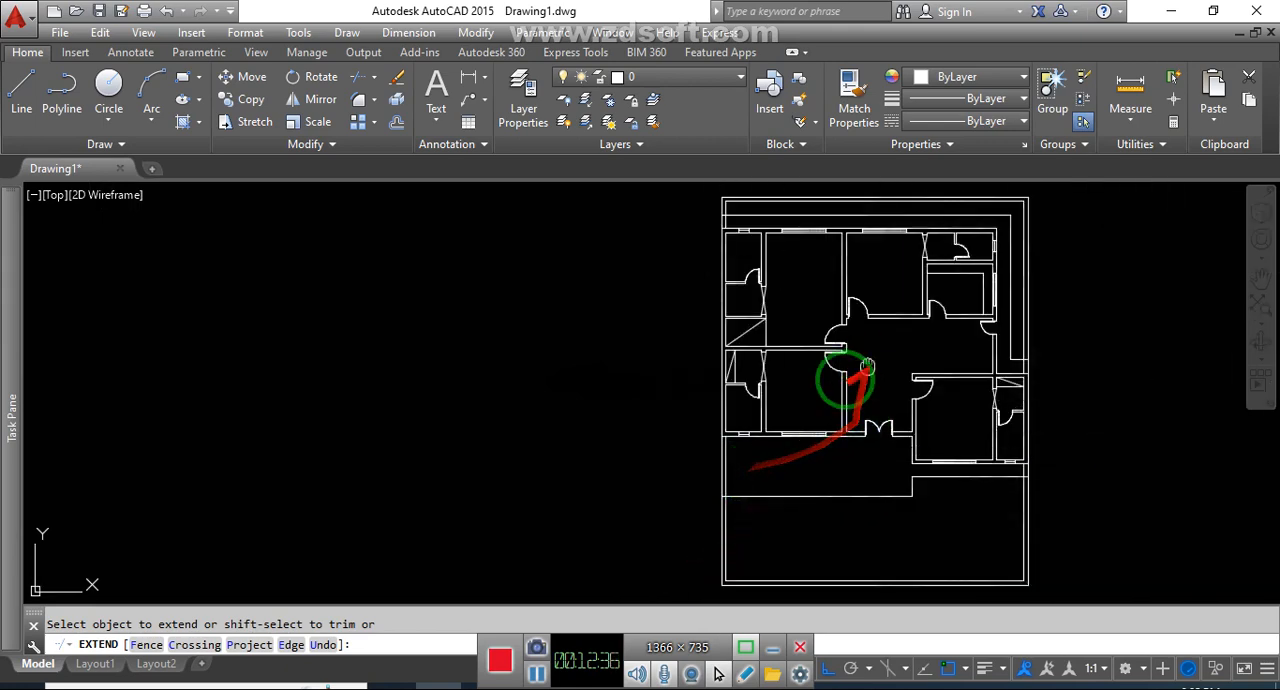
scroll(790, 410, up, 1)
key(Escape)
click(1020, 385)
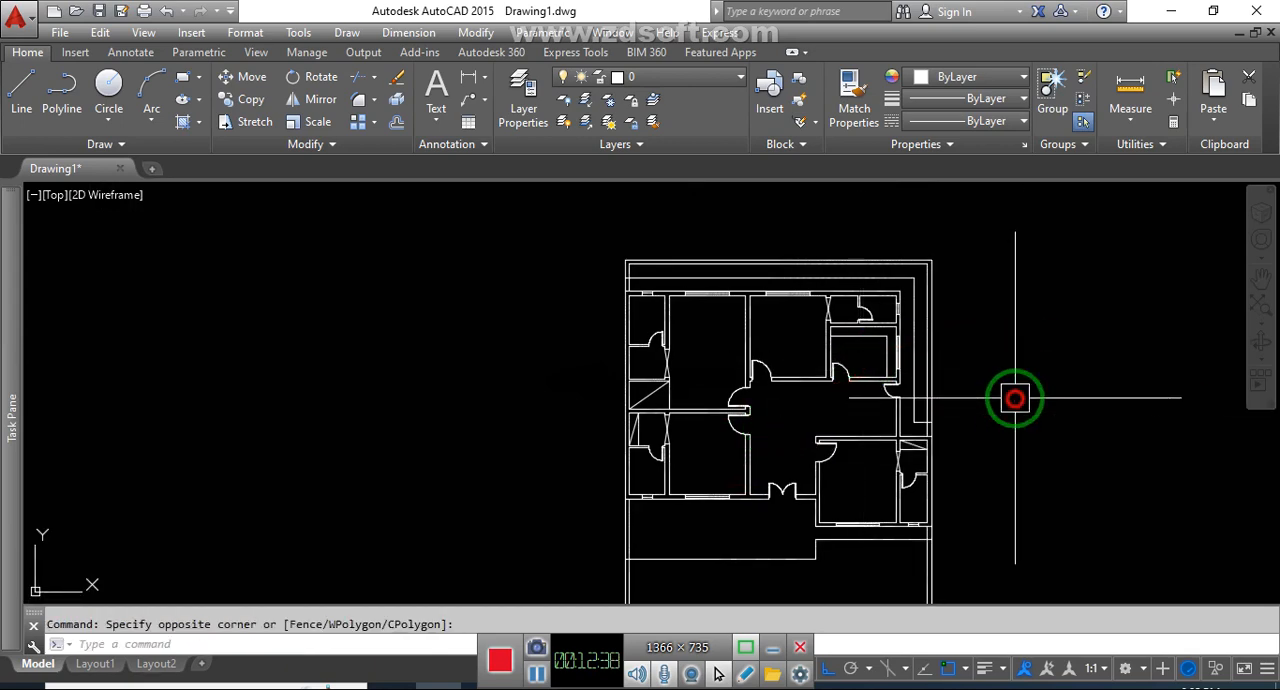
Select the top offset line and load the HIDDEN linetype into the drawing from acad.lin
scroll(844, 287, up, 4)
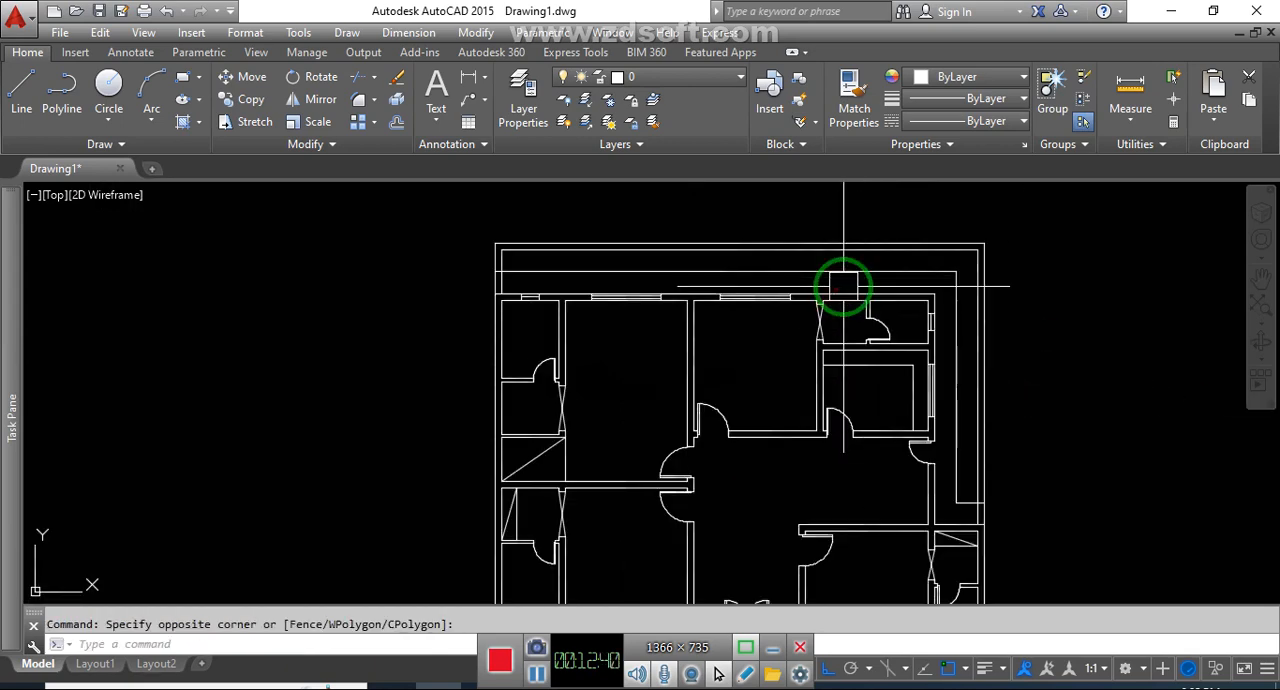
click(863, 266)
scroll(831, 327, down, 2)
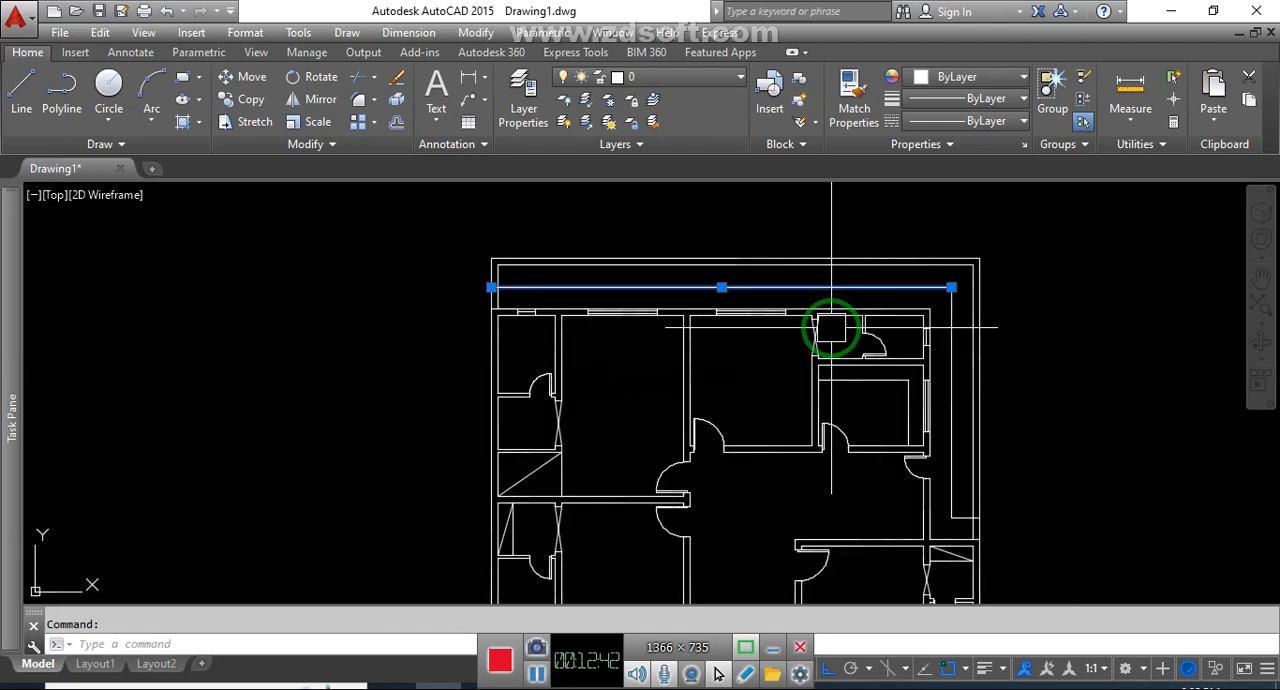
click(975, 121)
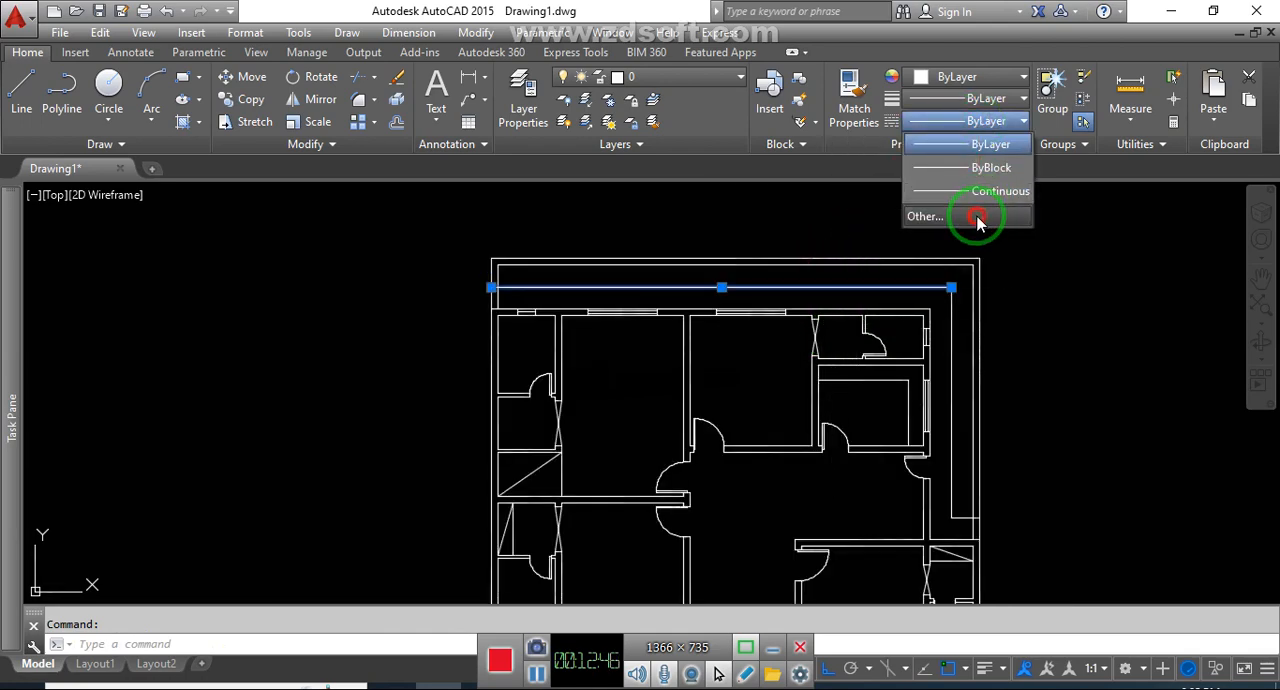
click(977, 218)
click(776, 191)
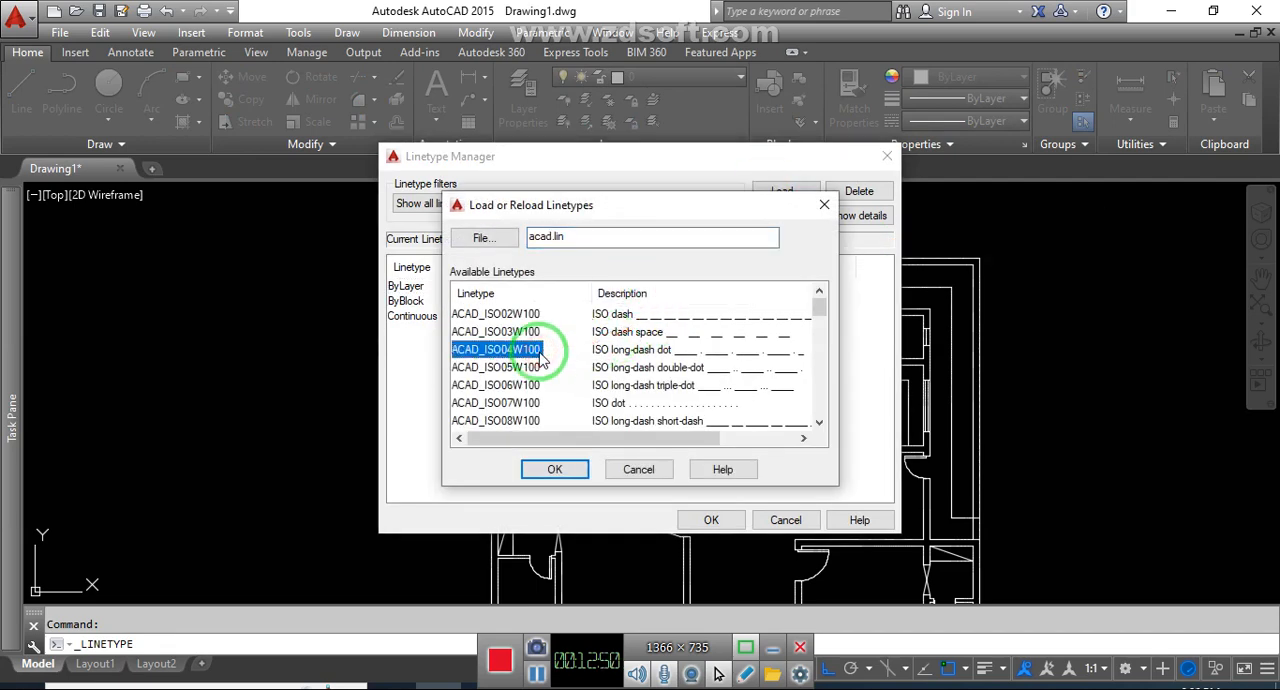
key(h)
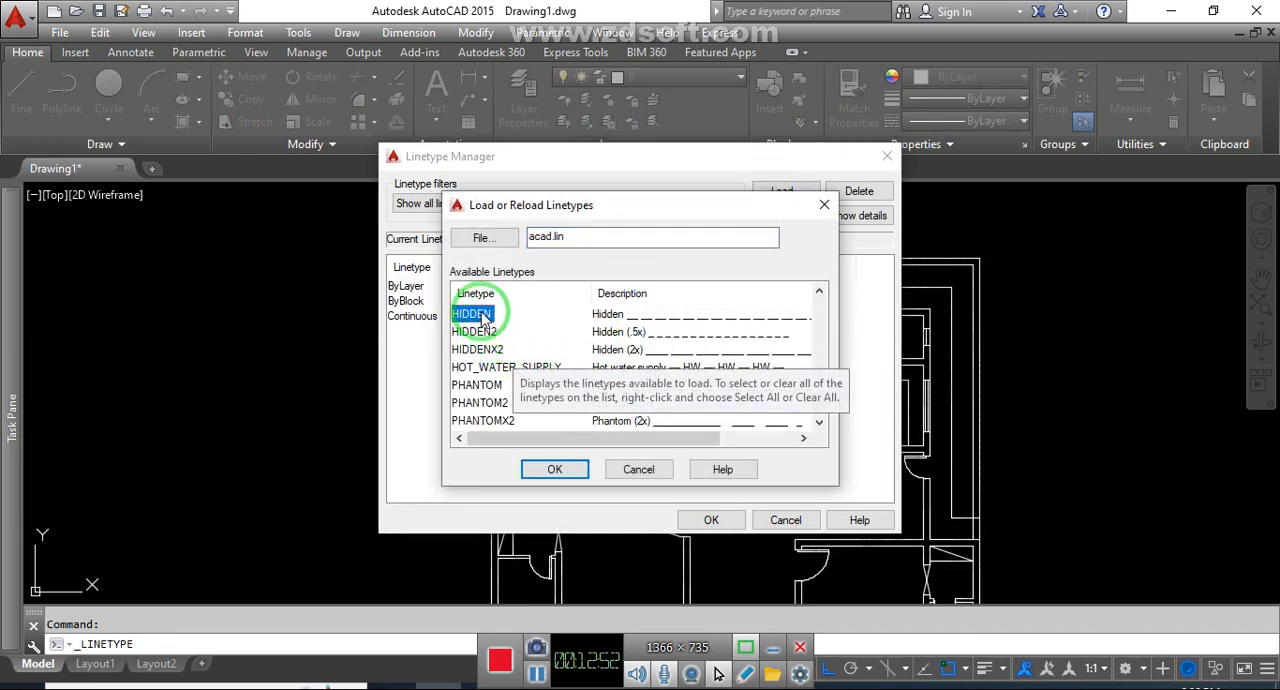
click(558, 468)
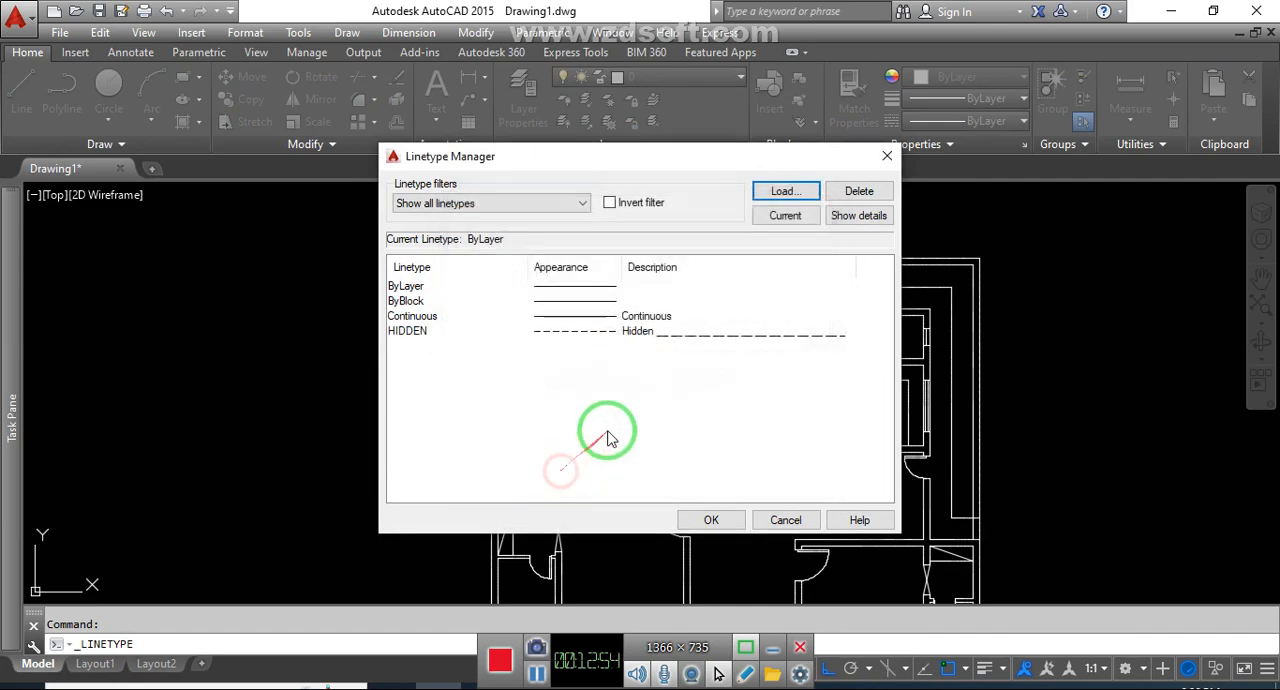
Set the linetype global scale factor to 20, change the current object scale, and apply the linetype settings
click(567, 334)
click(855, 217)
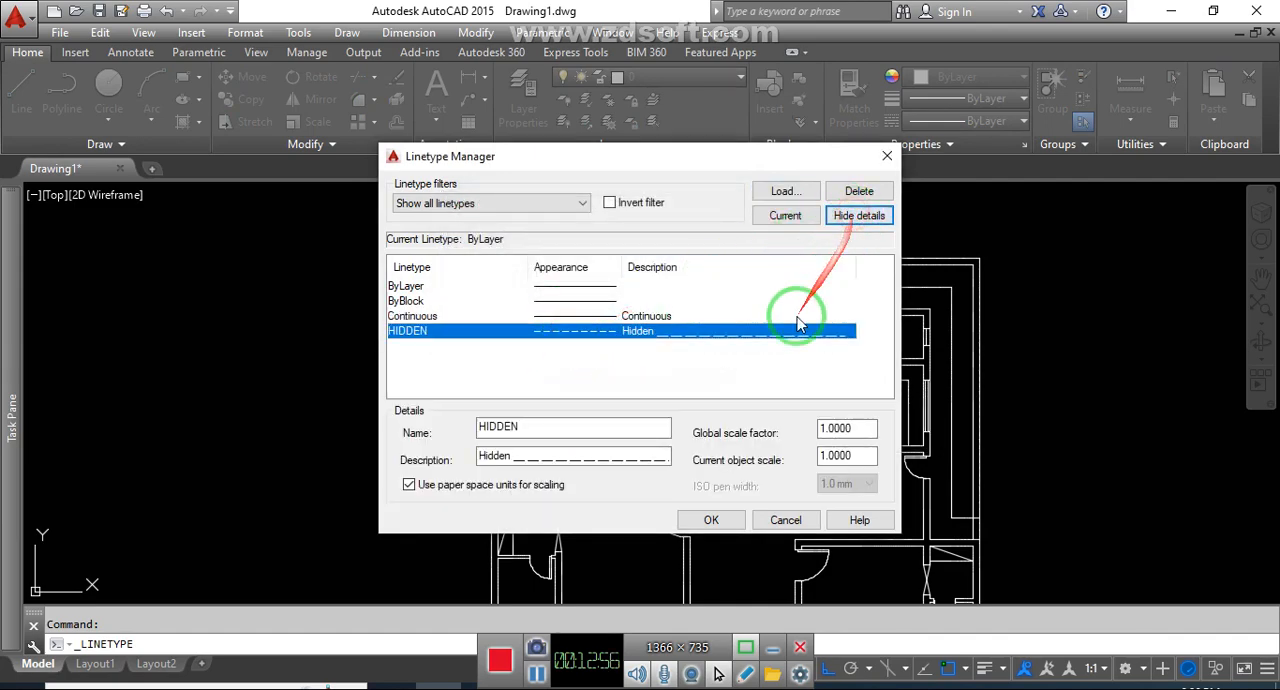
drag(859, 429, 813, 452)
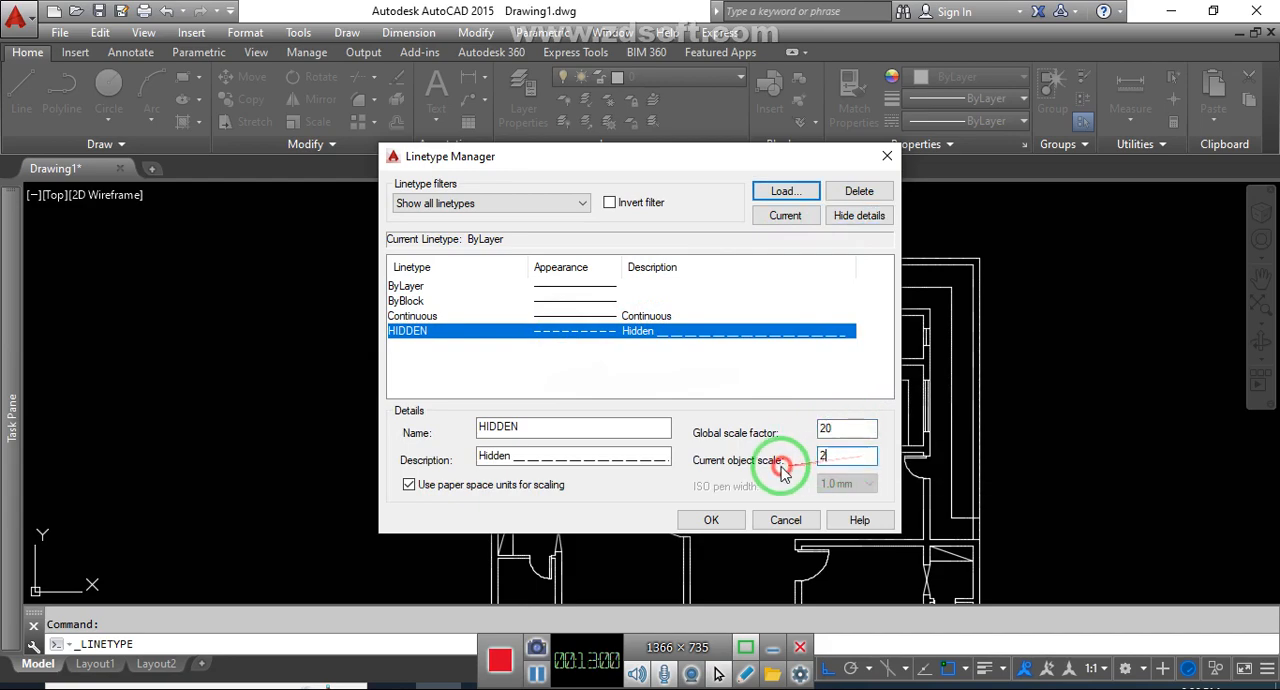
click(716, 522)
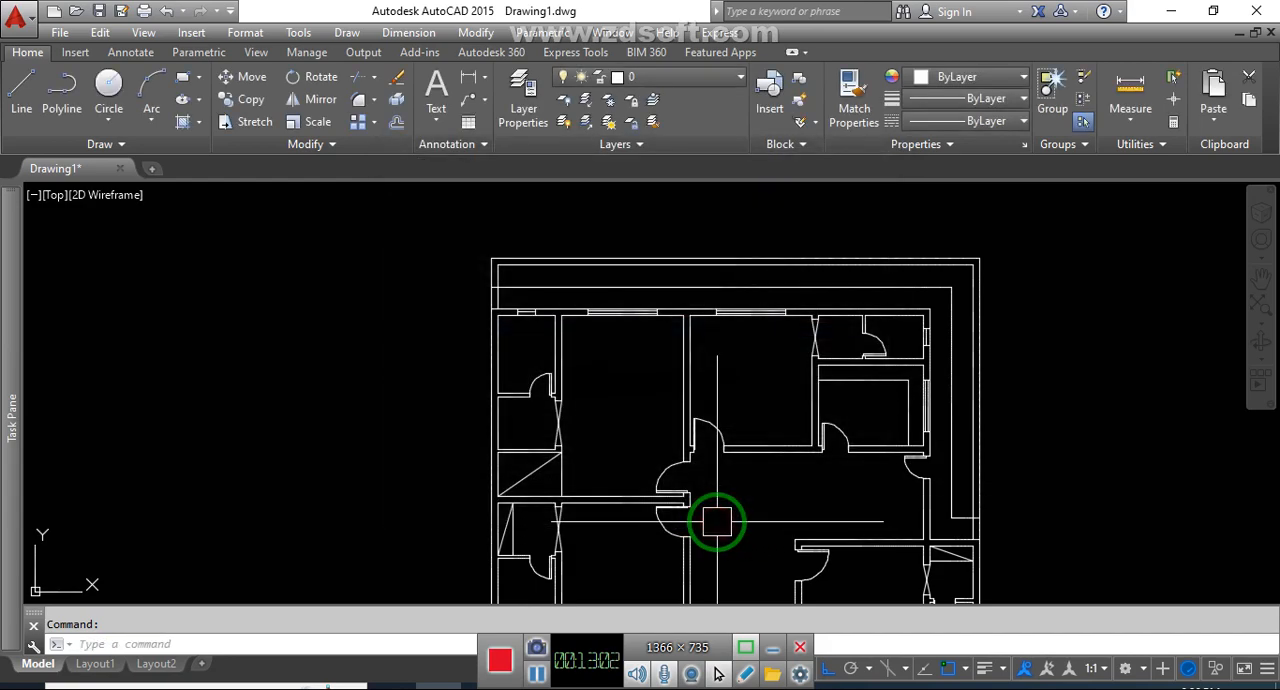
Apply the HIDDEN linetype to the top horizontal offset line and clear the selection
click(820, 288)
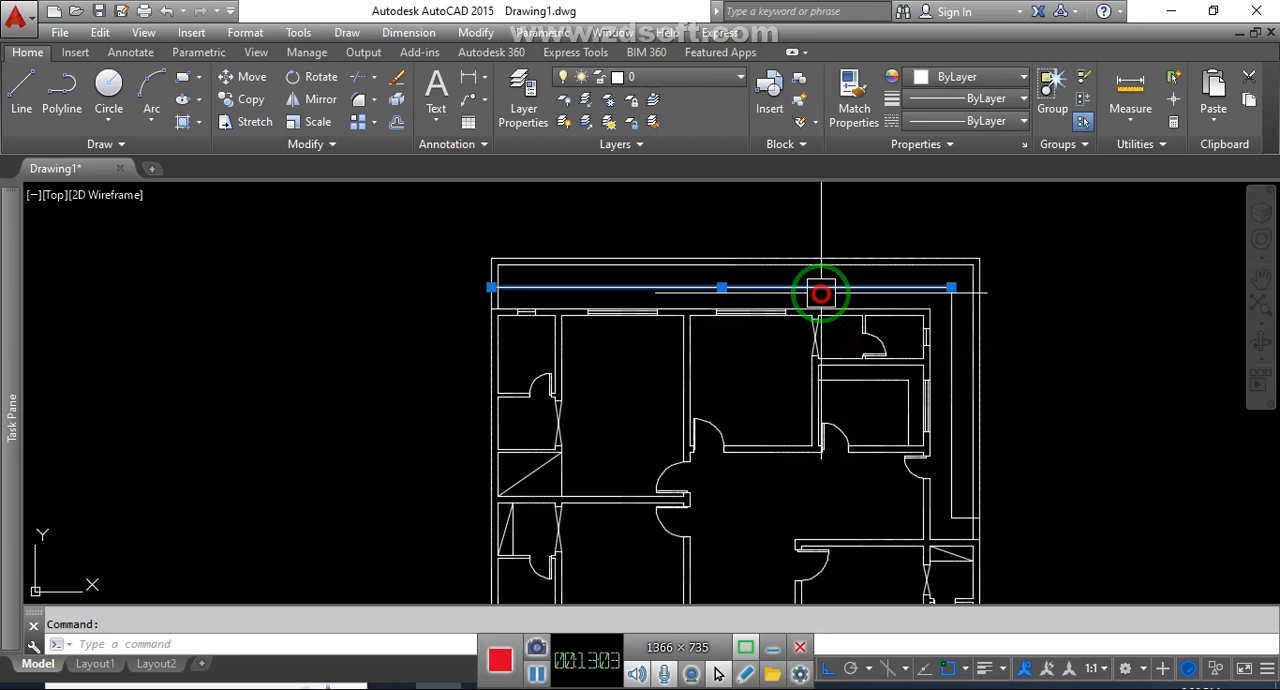
click(955, 121)
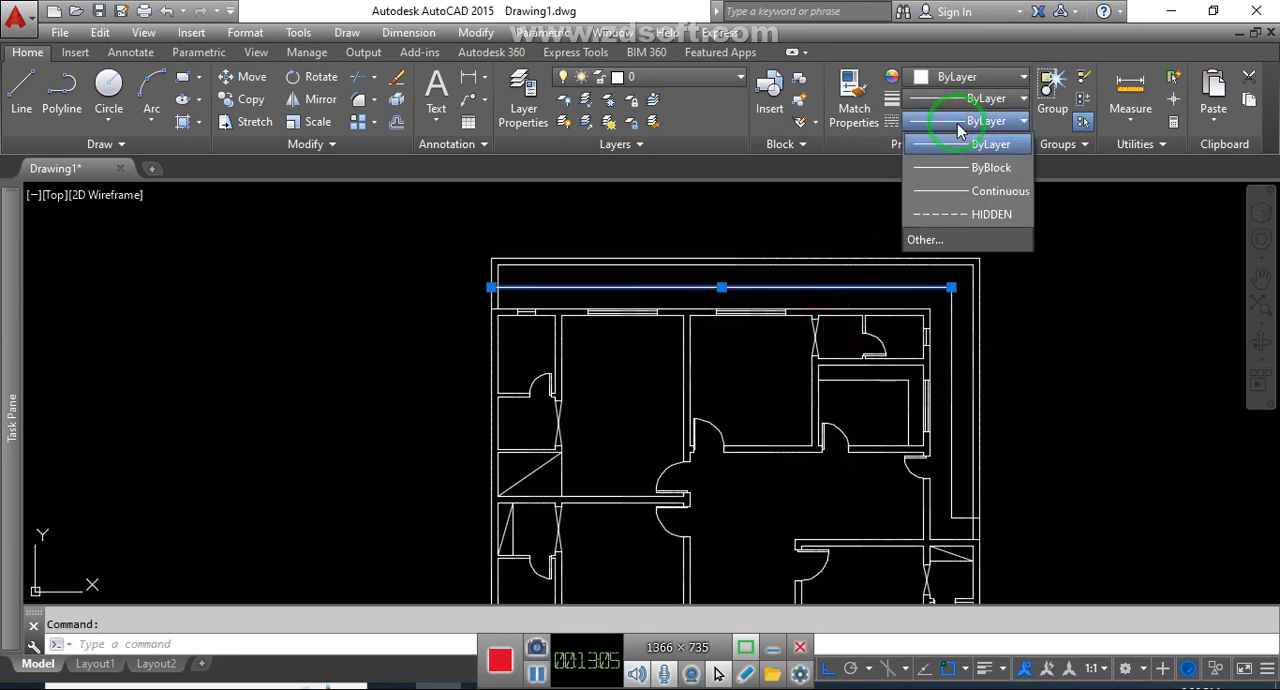
click(998, 216)
scroll(925, 296, up, 3)
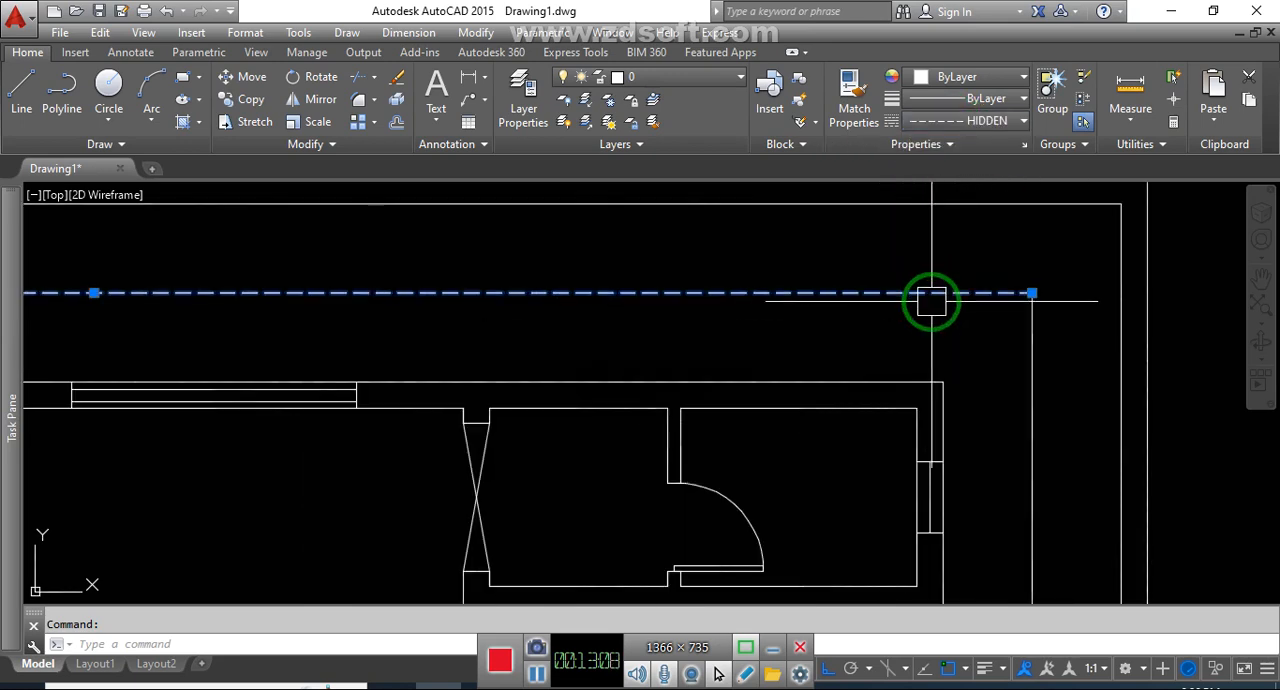
key(Escape)
Set the linetype global scale factor to 40 for the drawing and apply the linetype settings
click(990, 121)
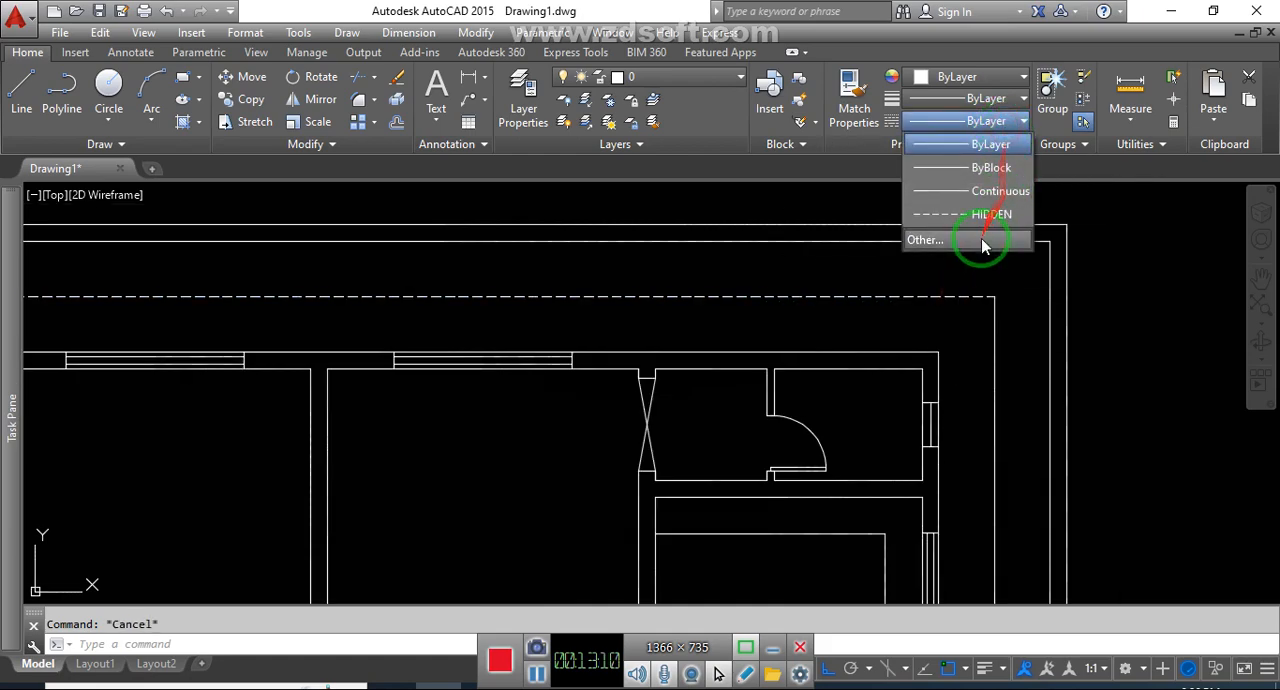
click(980, 244)
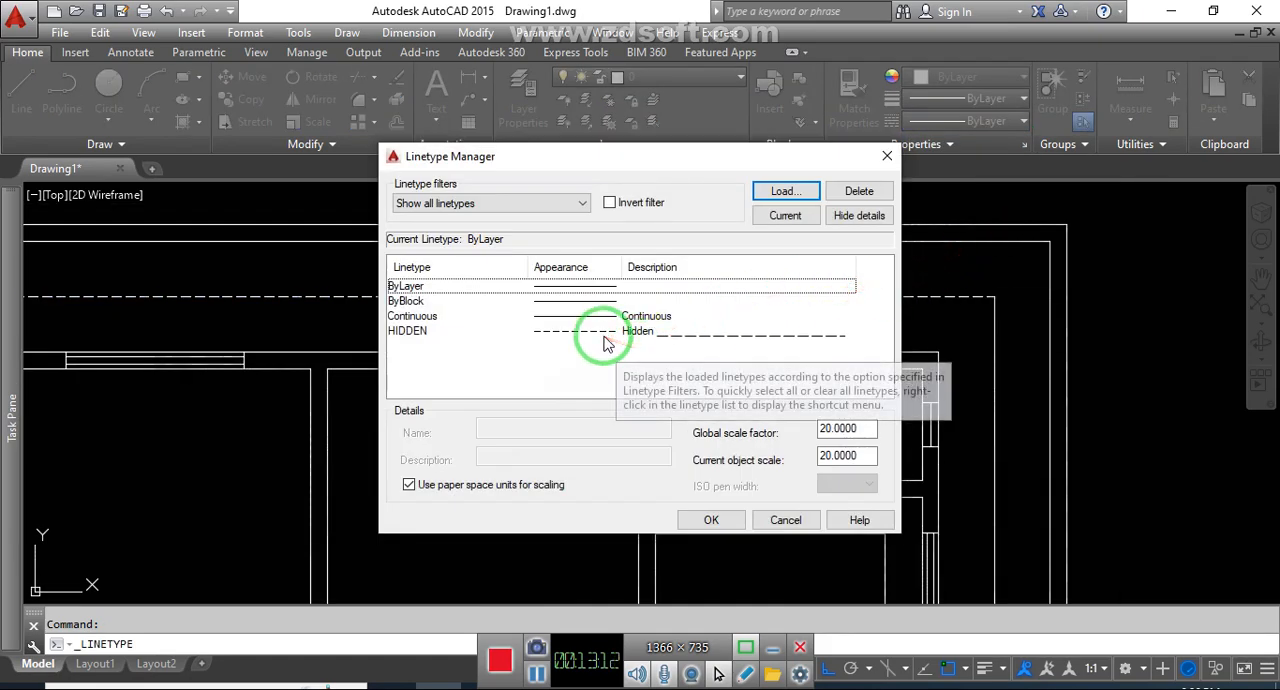
click(598, 331)
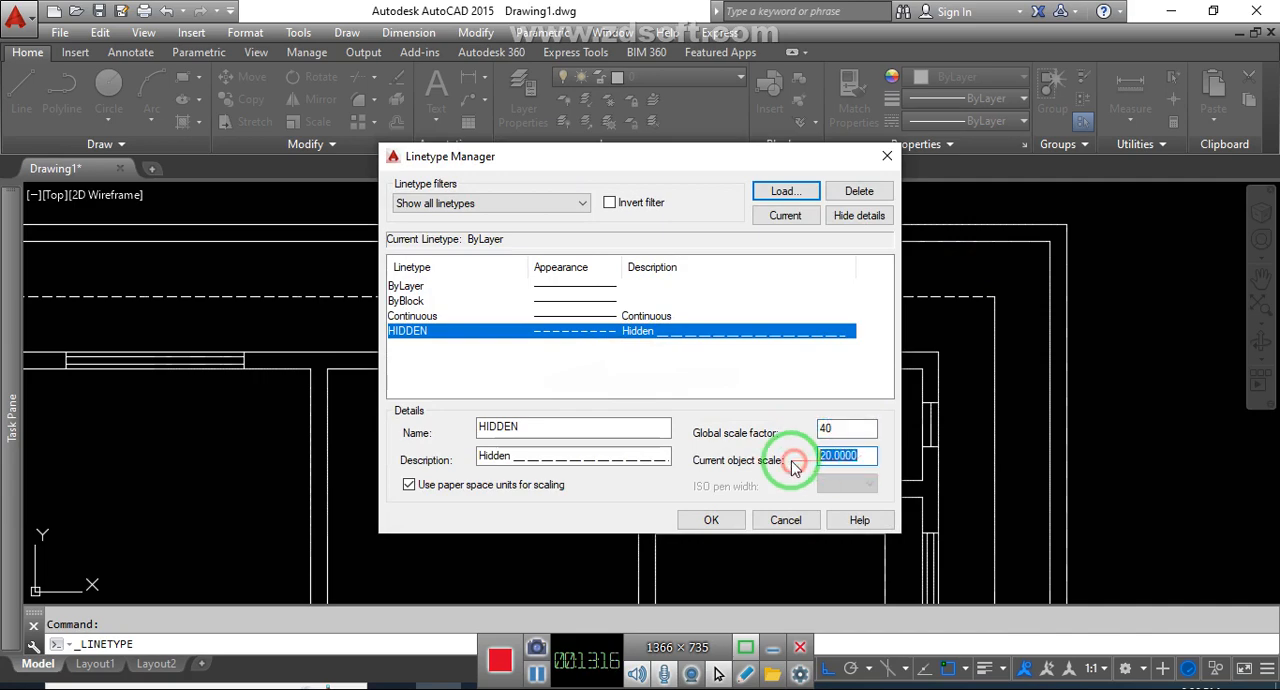
click(712, 520)
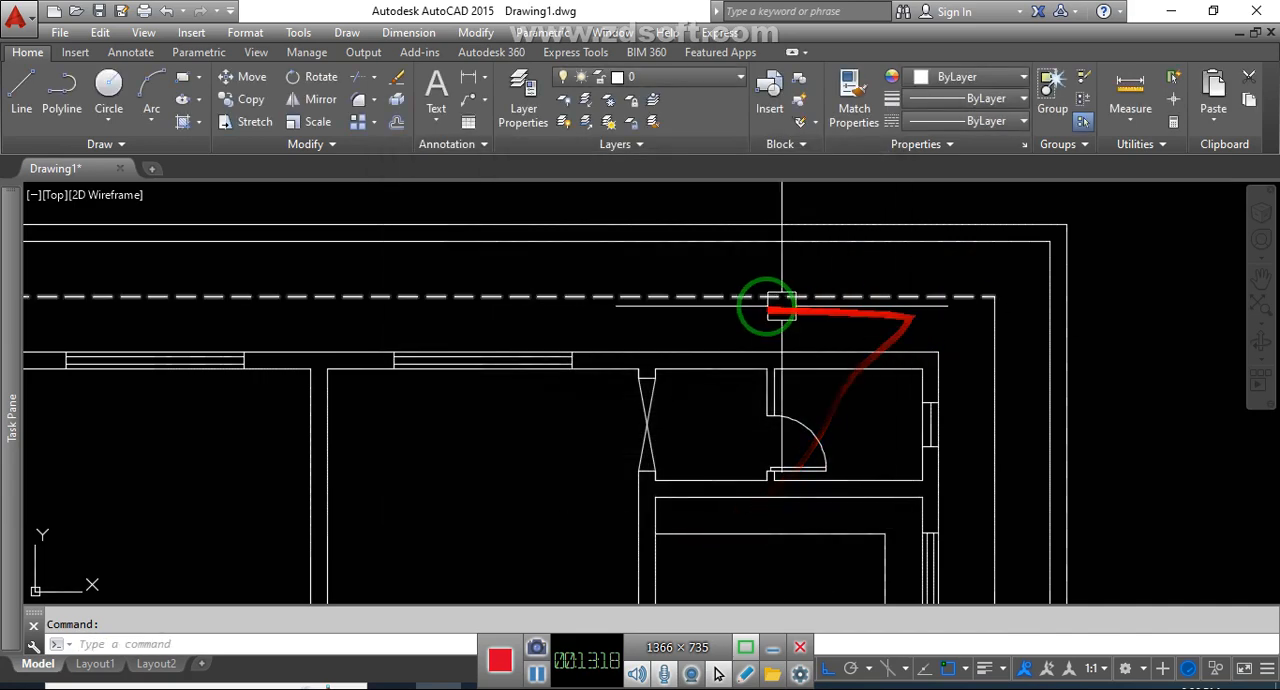
key(Escape)
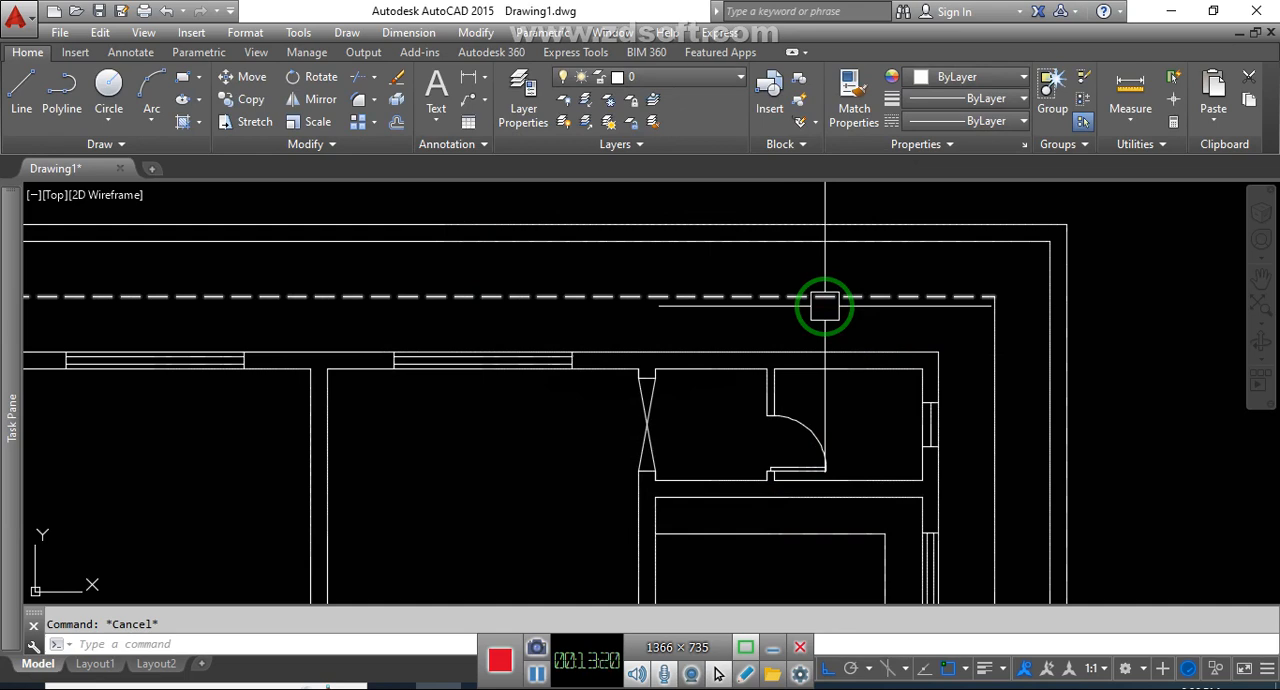
Match the properties of the dashed top offset line onto the vertical offset line along the house's right exterior wall
text(ma)
key(Return)
scroll(927, 311, down, 2)
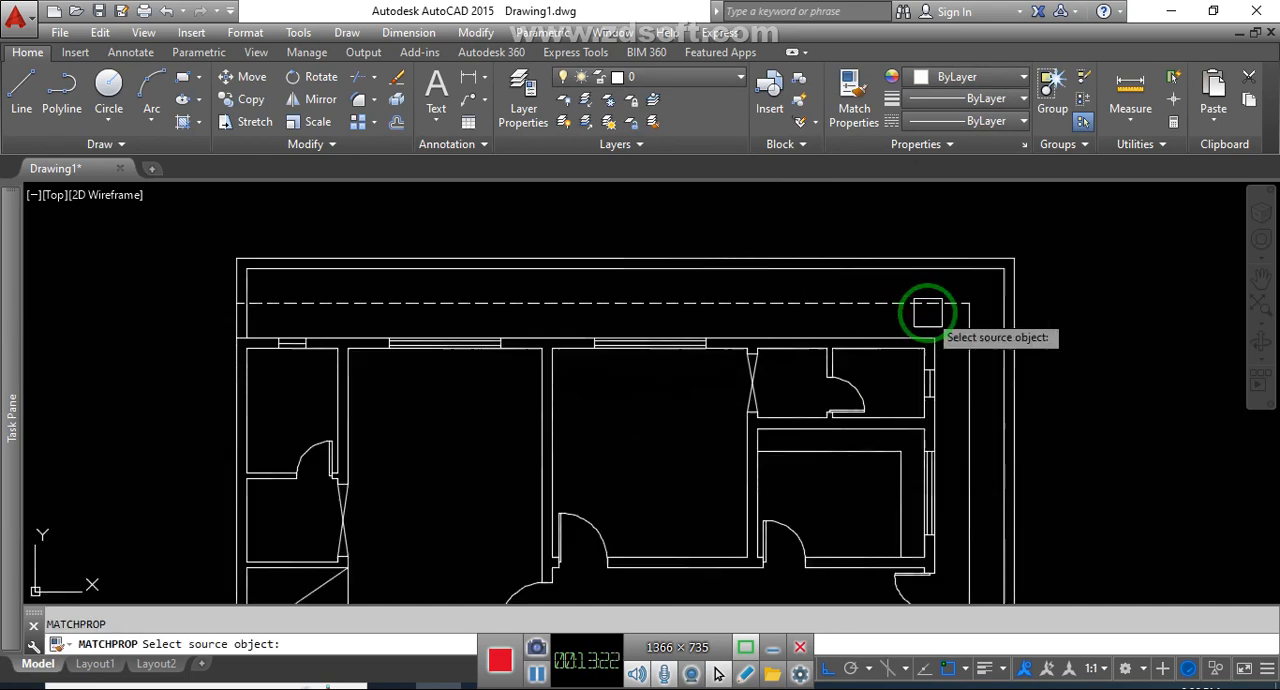
middle_drag(990, 329, 949, 298)
click(893, 273)
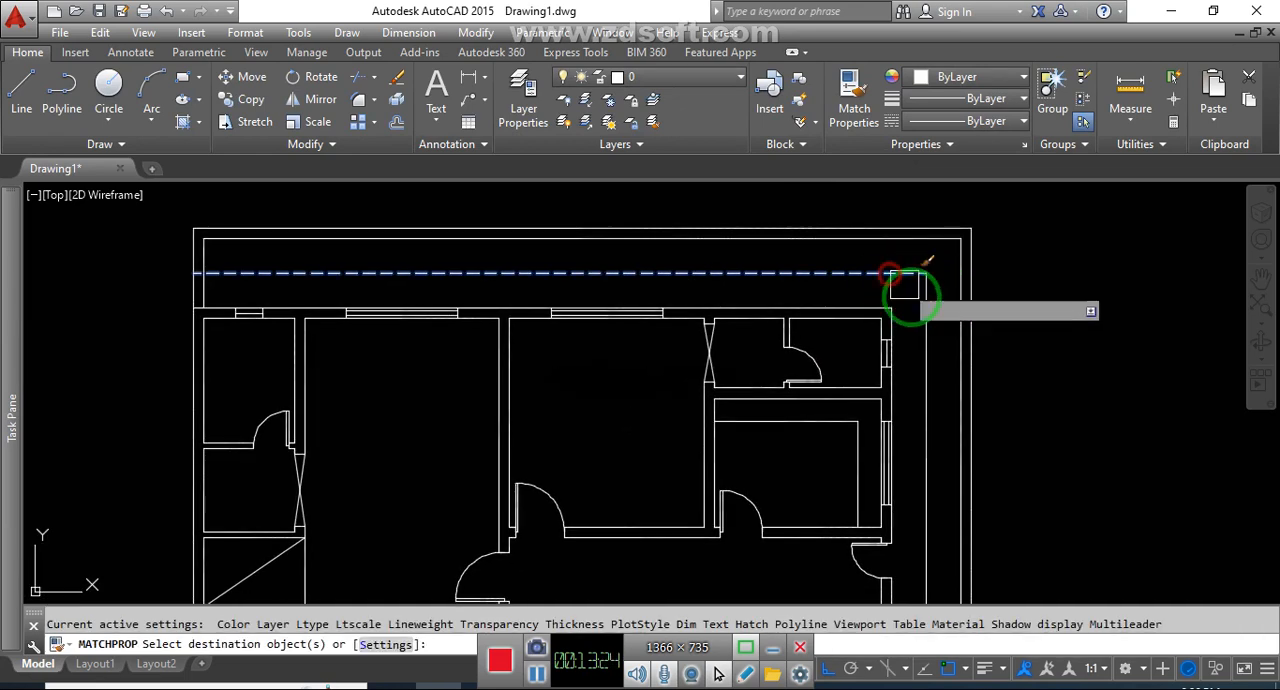
scroll(925, 310, down, 3)
scroll(905, 545, up, 4)
Match the dashed line's properties onto the offset lines below the entrance and the lower-right wing, and end the command
click(903, 515)
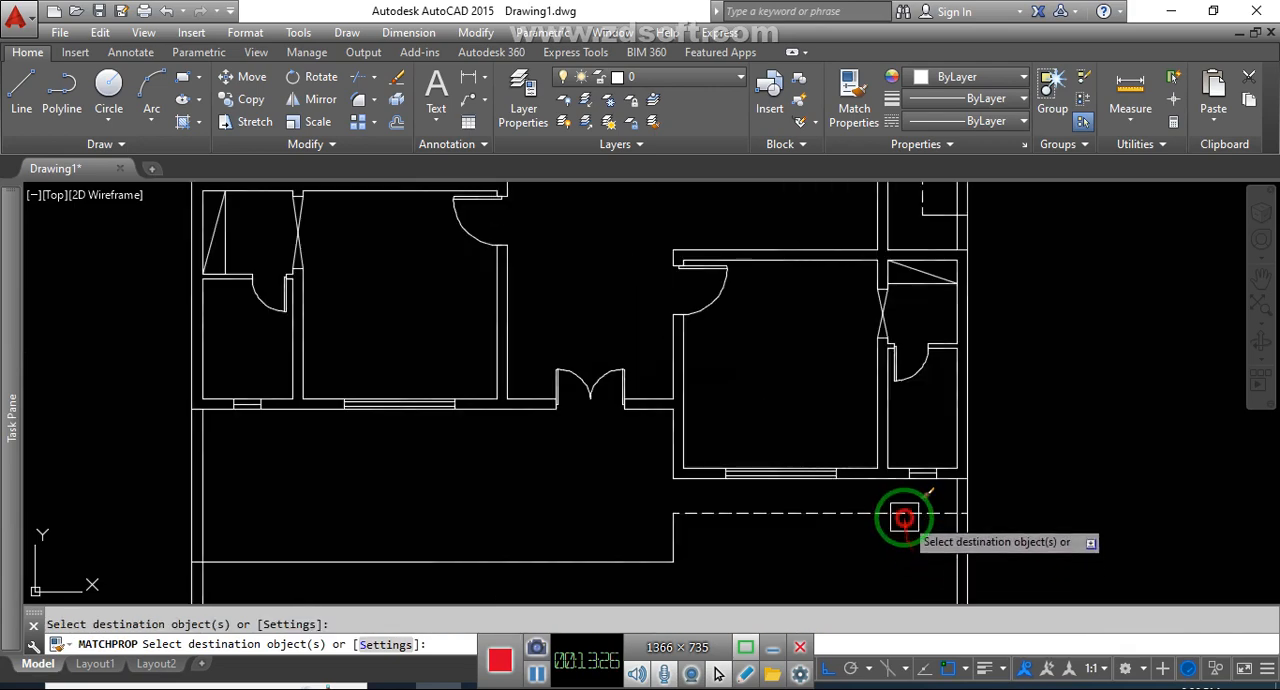
click(625, 558)
scroll(690, 500, down, 4)
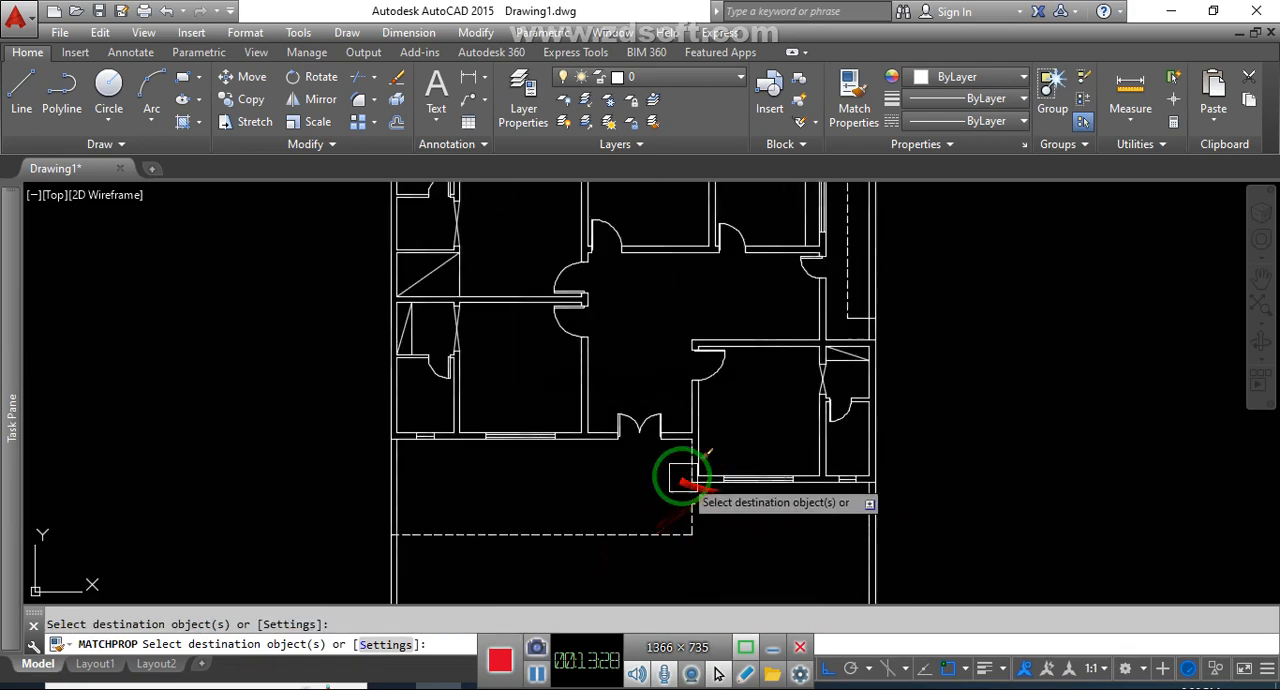
key(Escape)
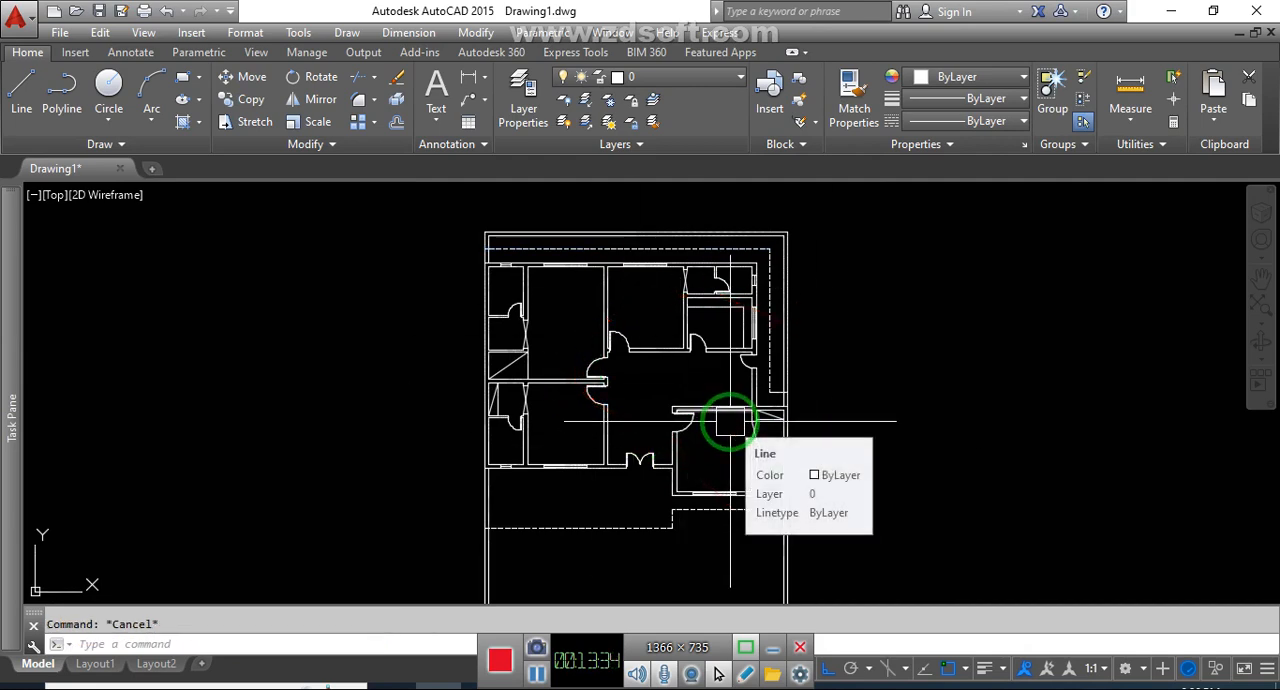
middle_drag(729, 429, 722, 398)
click(850, 421)
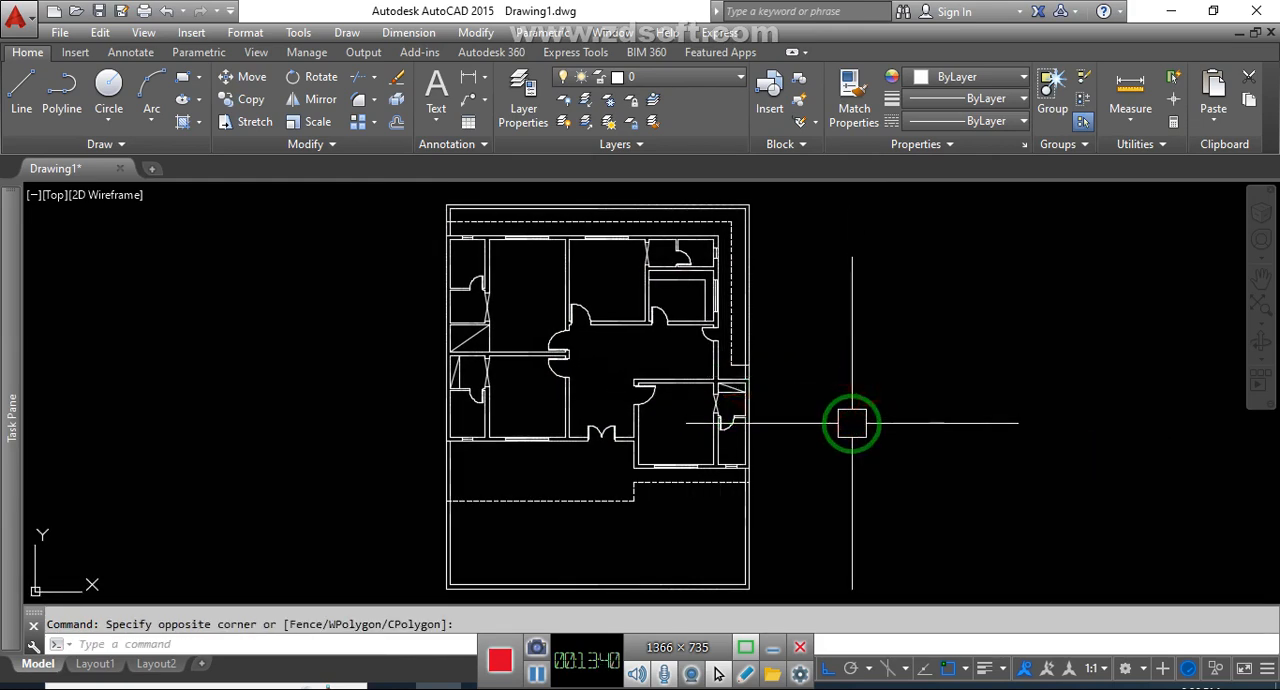